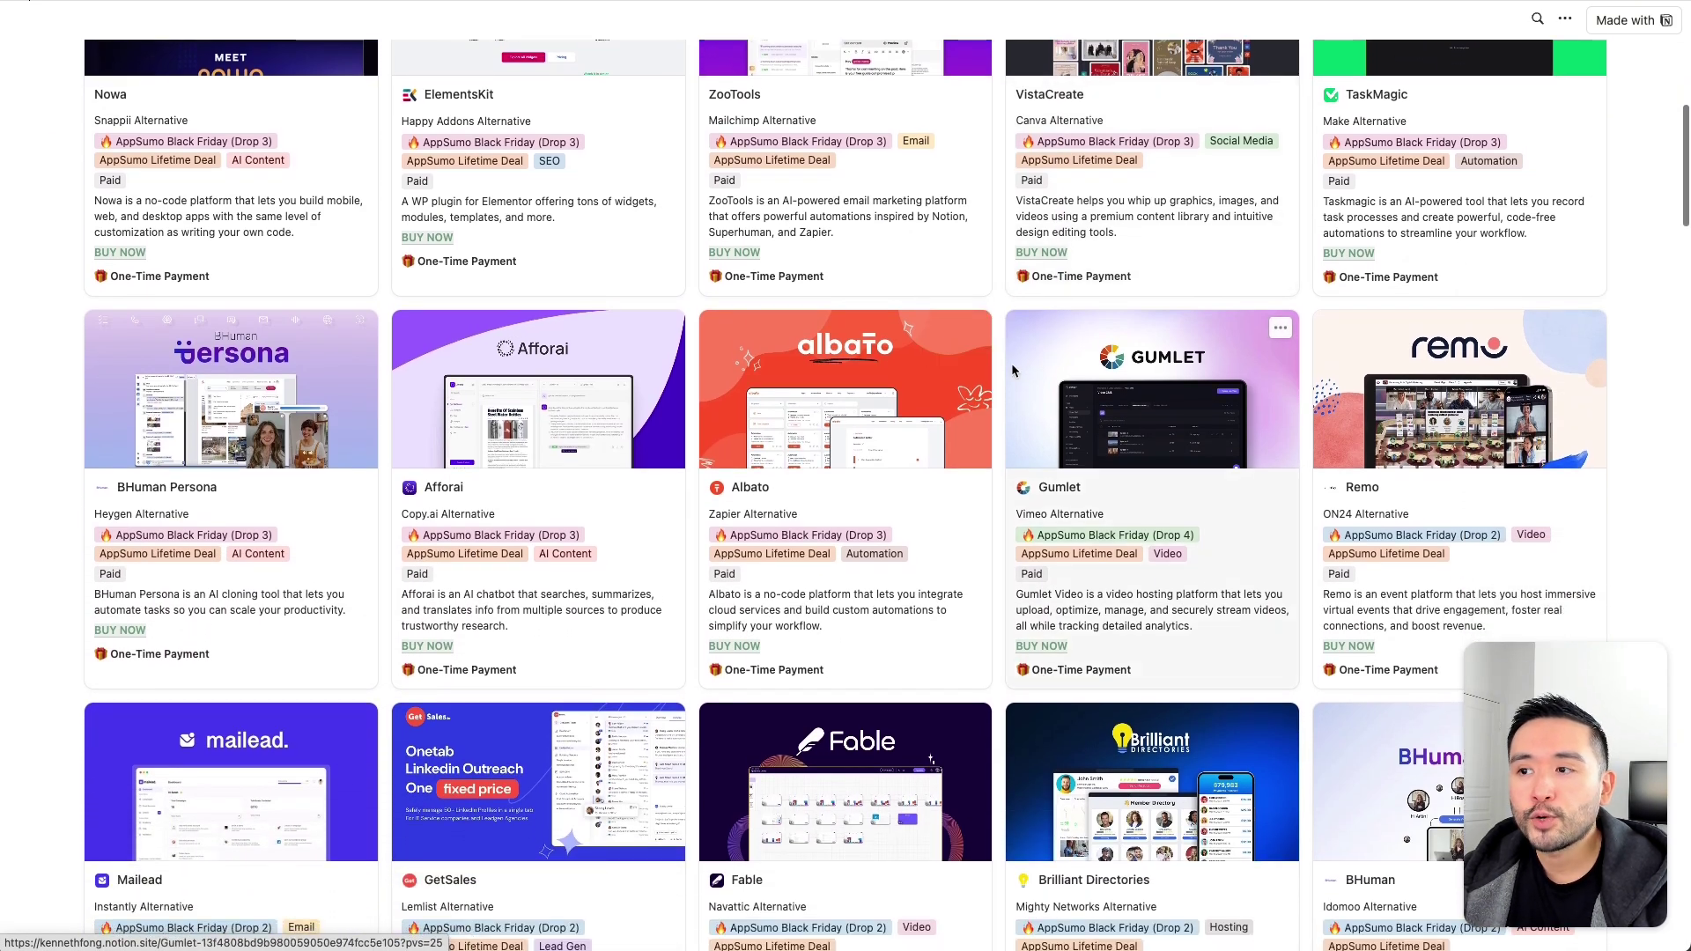
Browse the gallery of business tools on the Secret Money Making Tools page
scroll(997, 368, "up", 5)
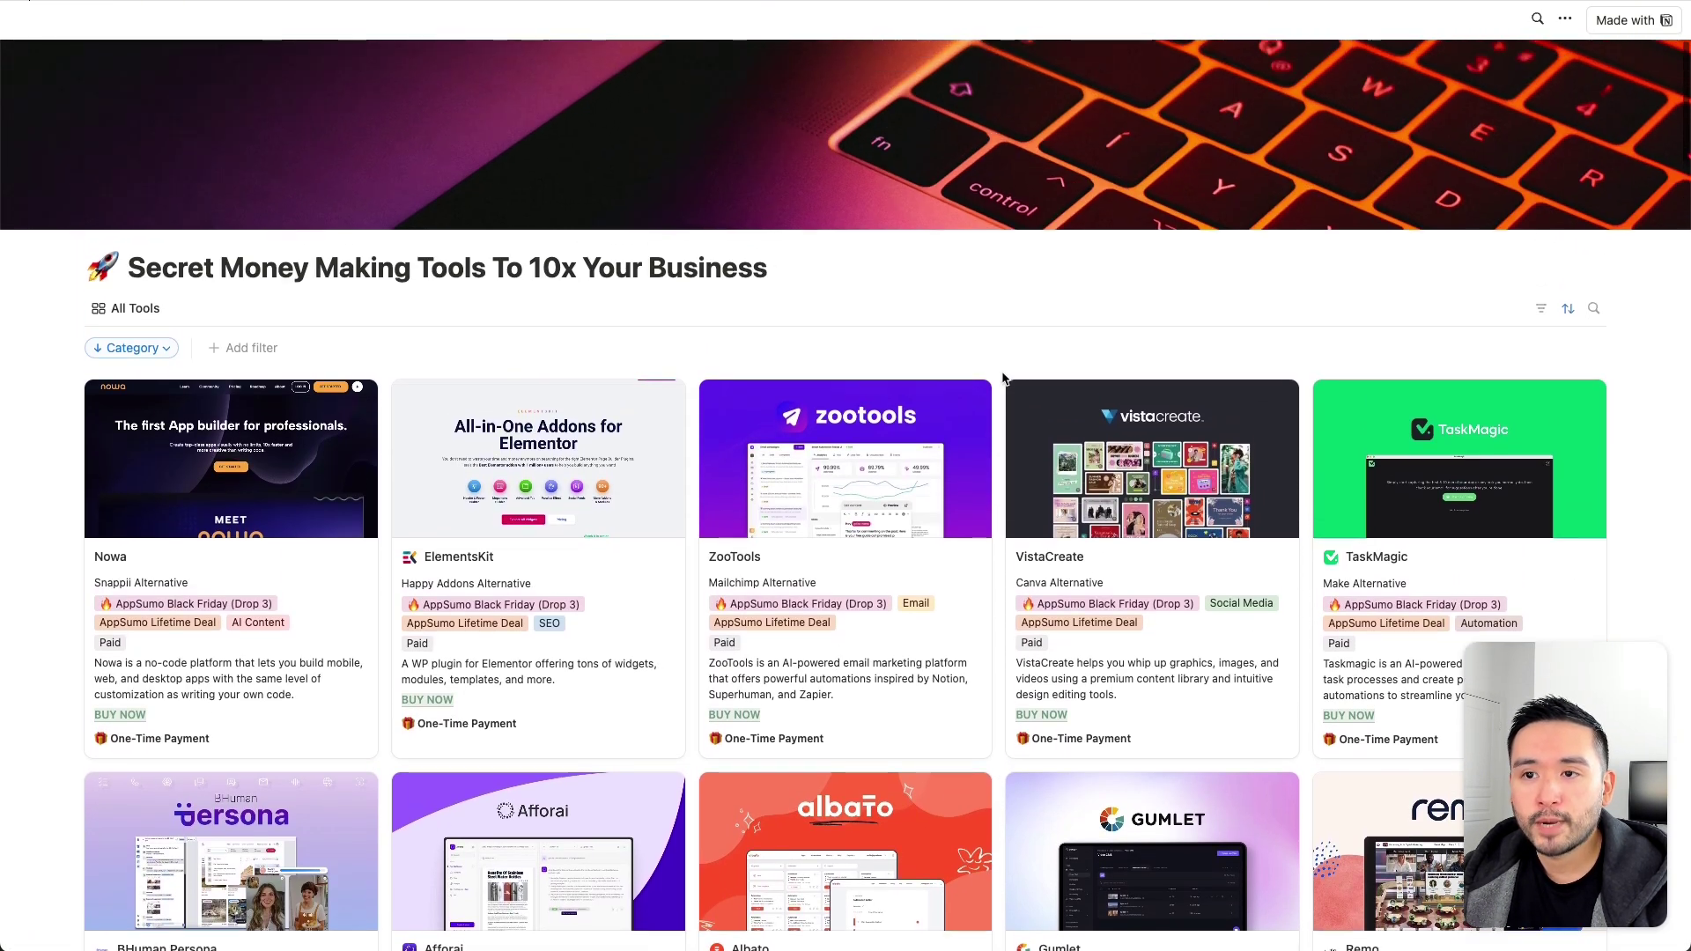
scroll(1000, 377, "down", 10)
scroll(1002, 379, "down", 3)
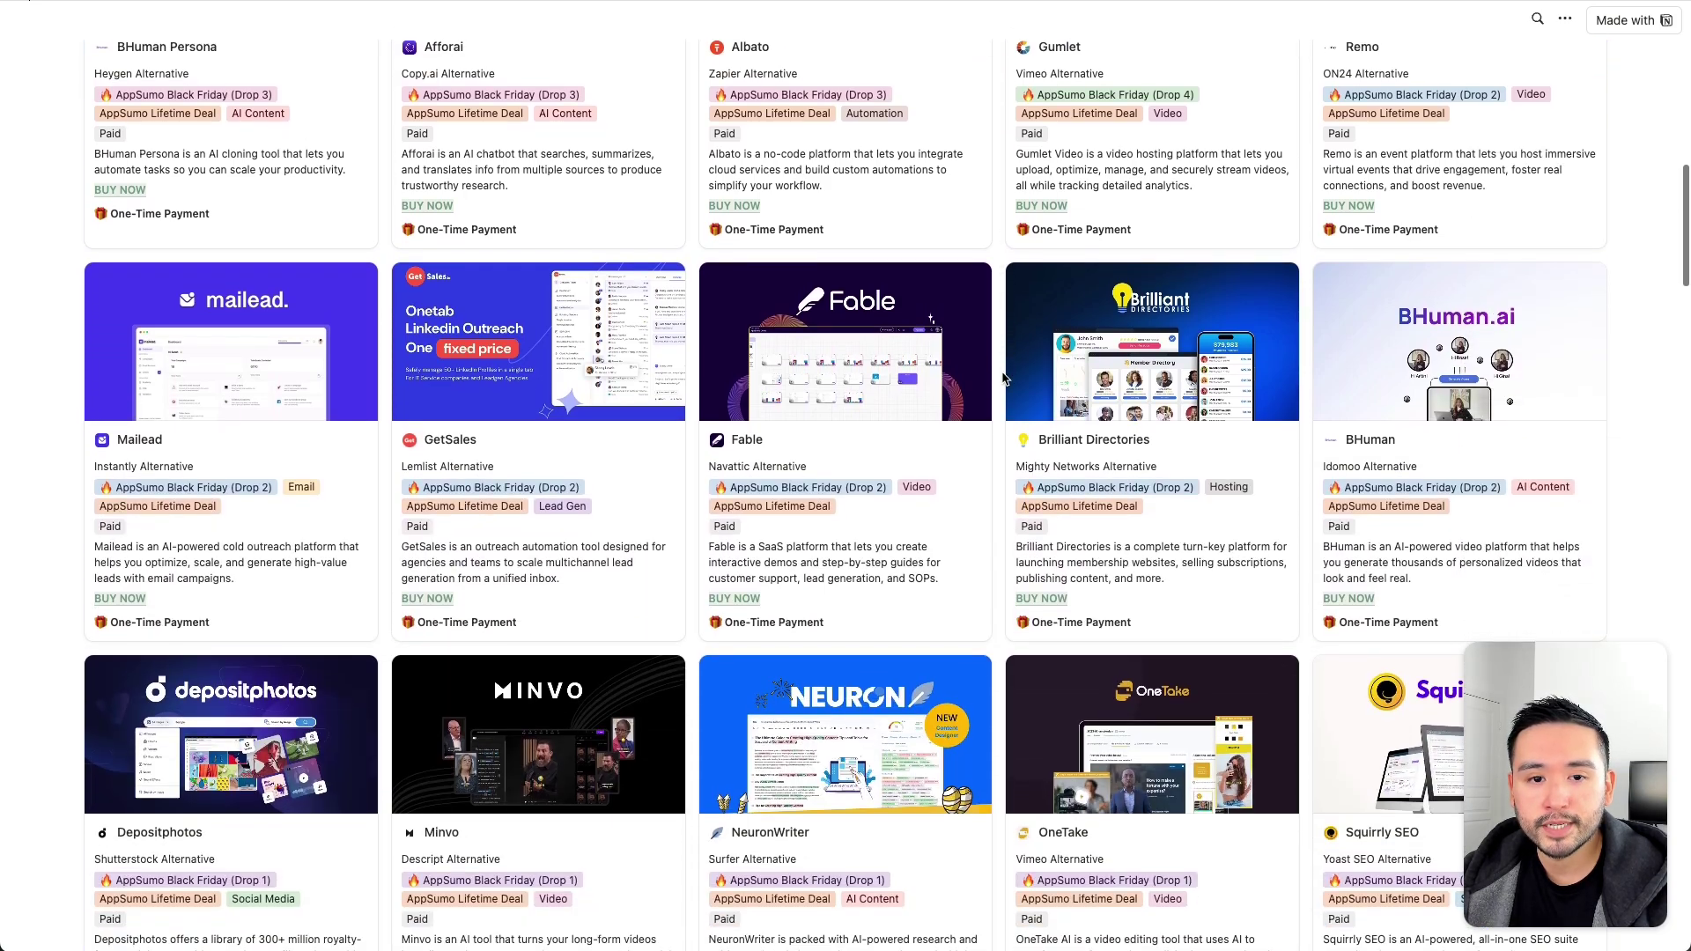
scroll(1002, 379, "down", 3)
scroll(1003, 379, "down", 8)
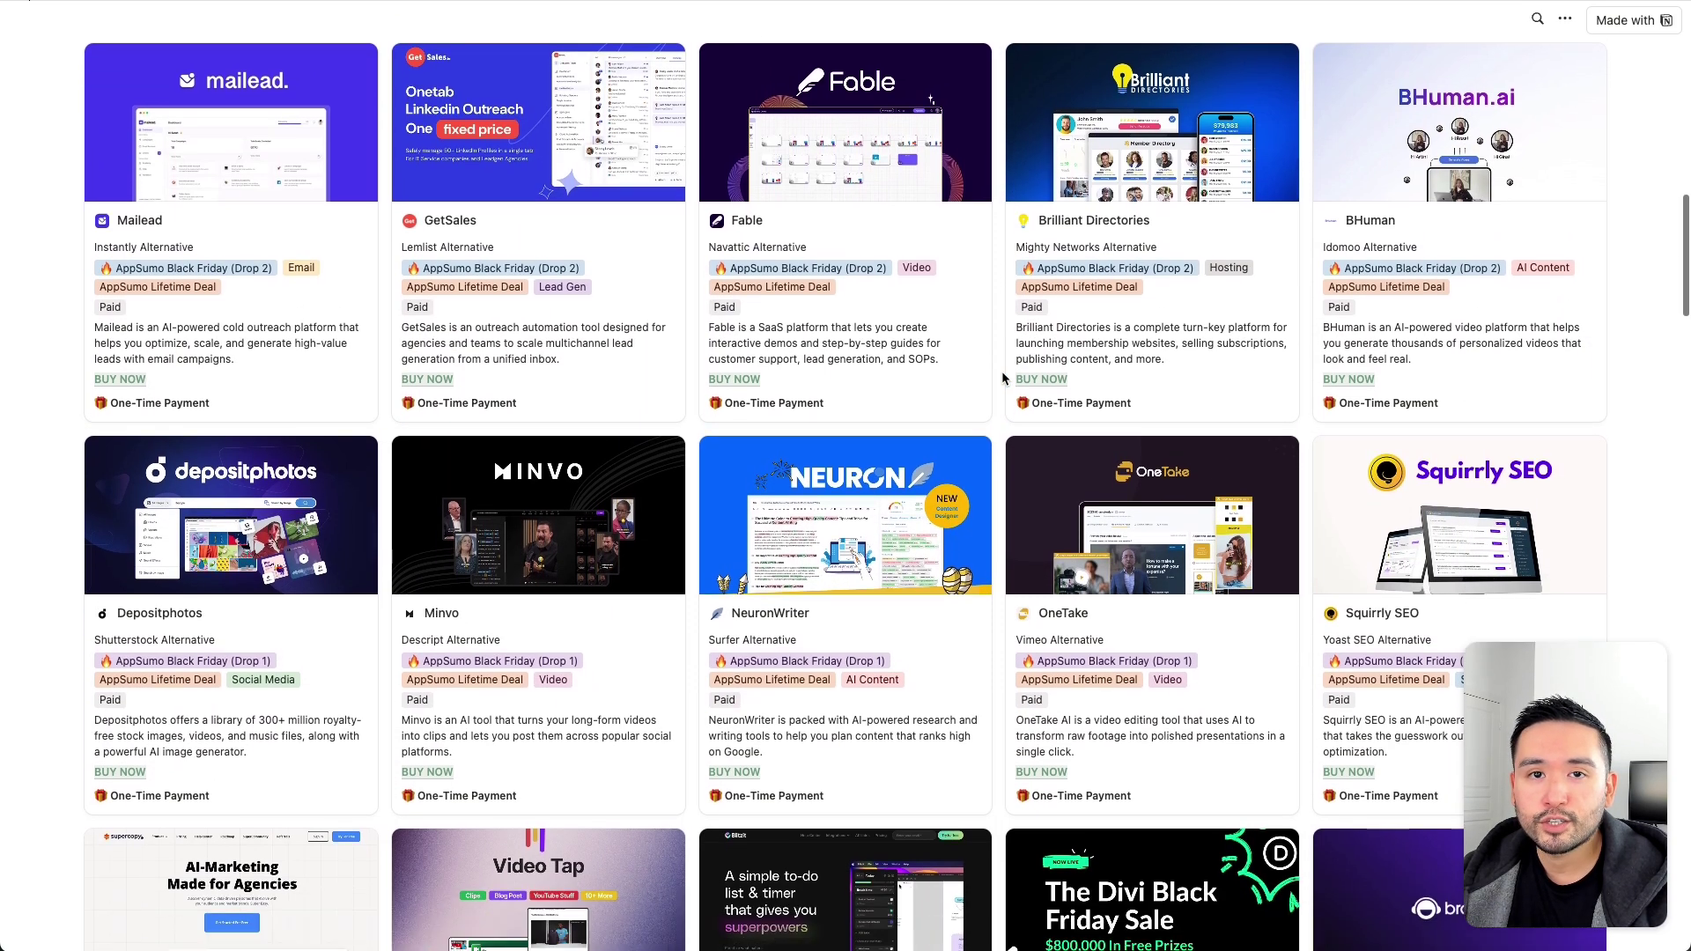
scroll(1004, 377, "up", 20)
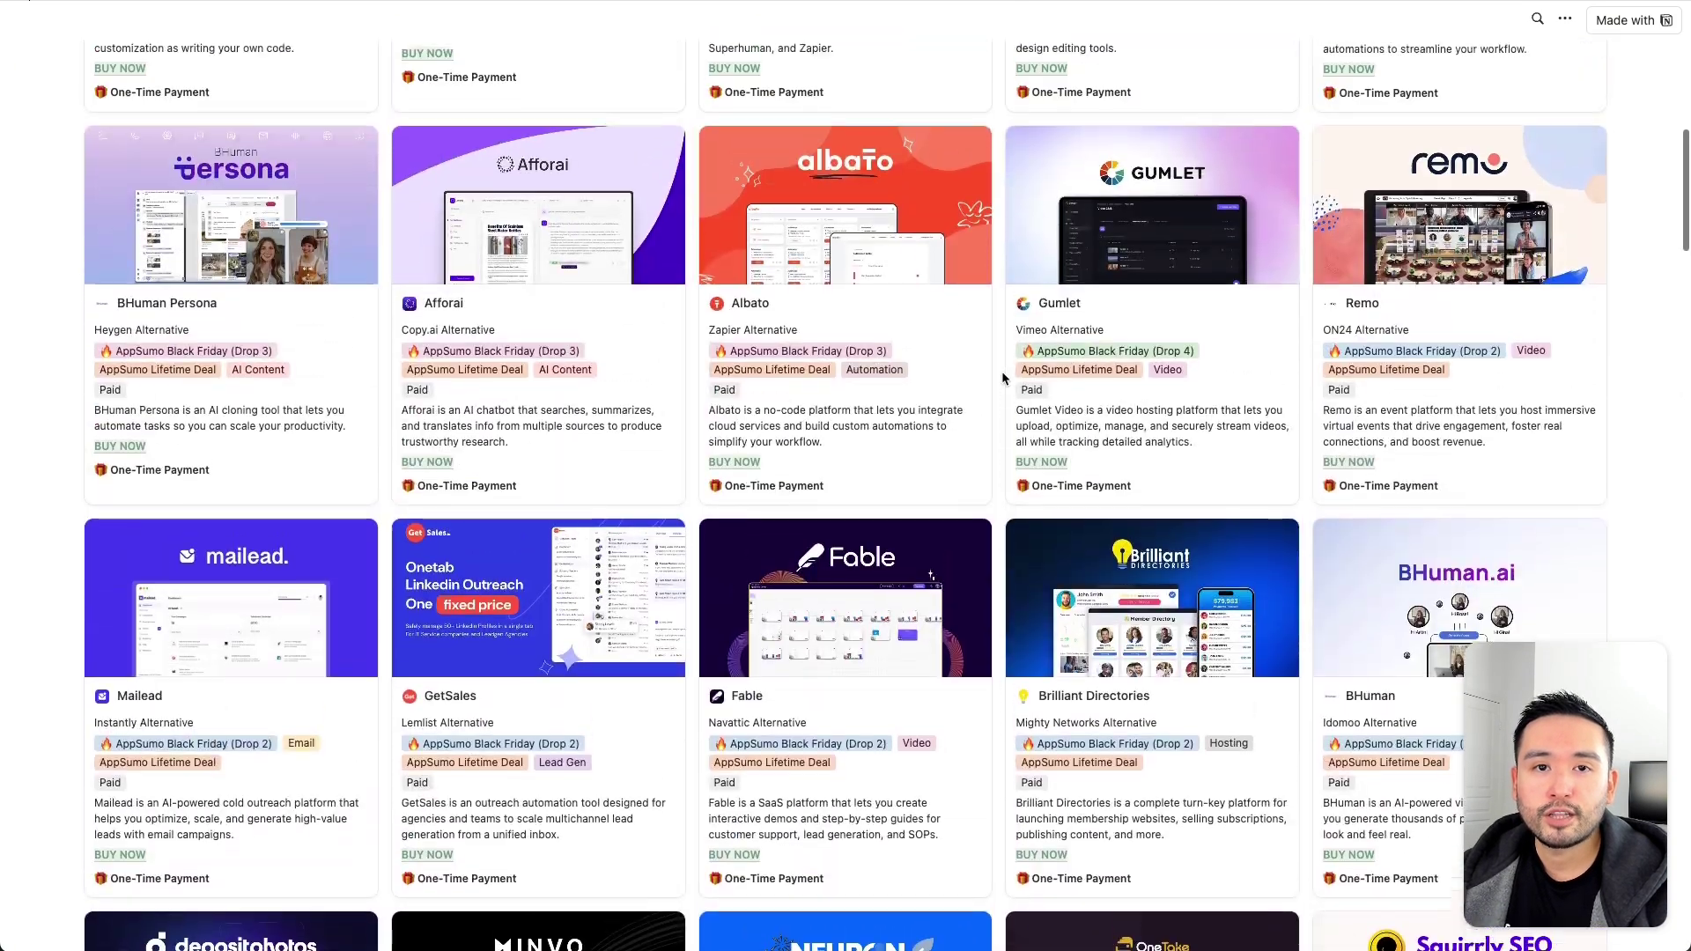
scroll(1016, 379, "up", 2)
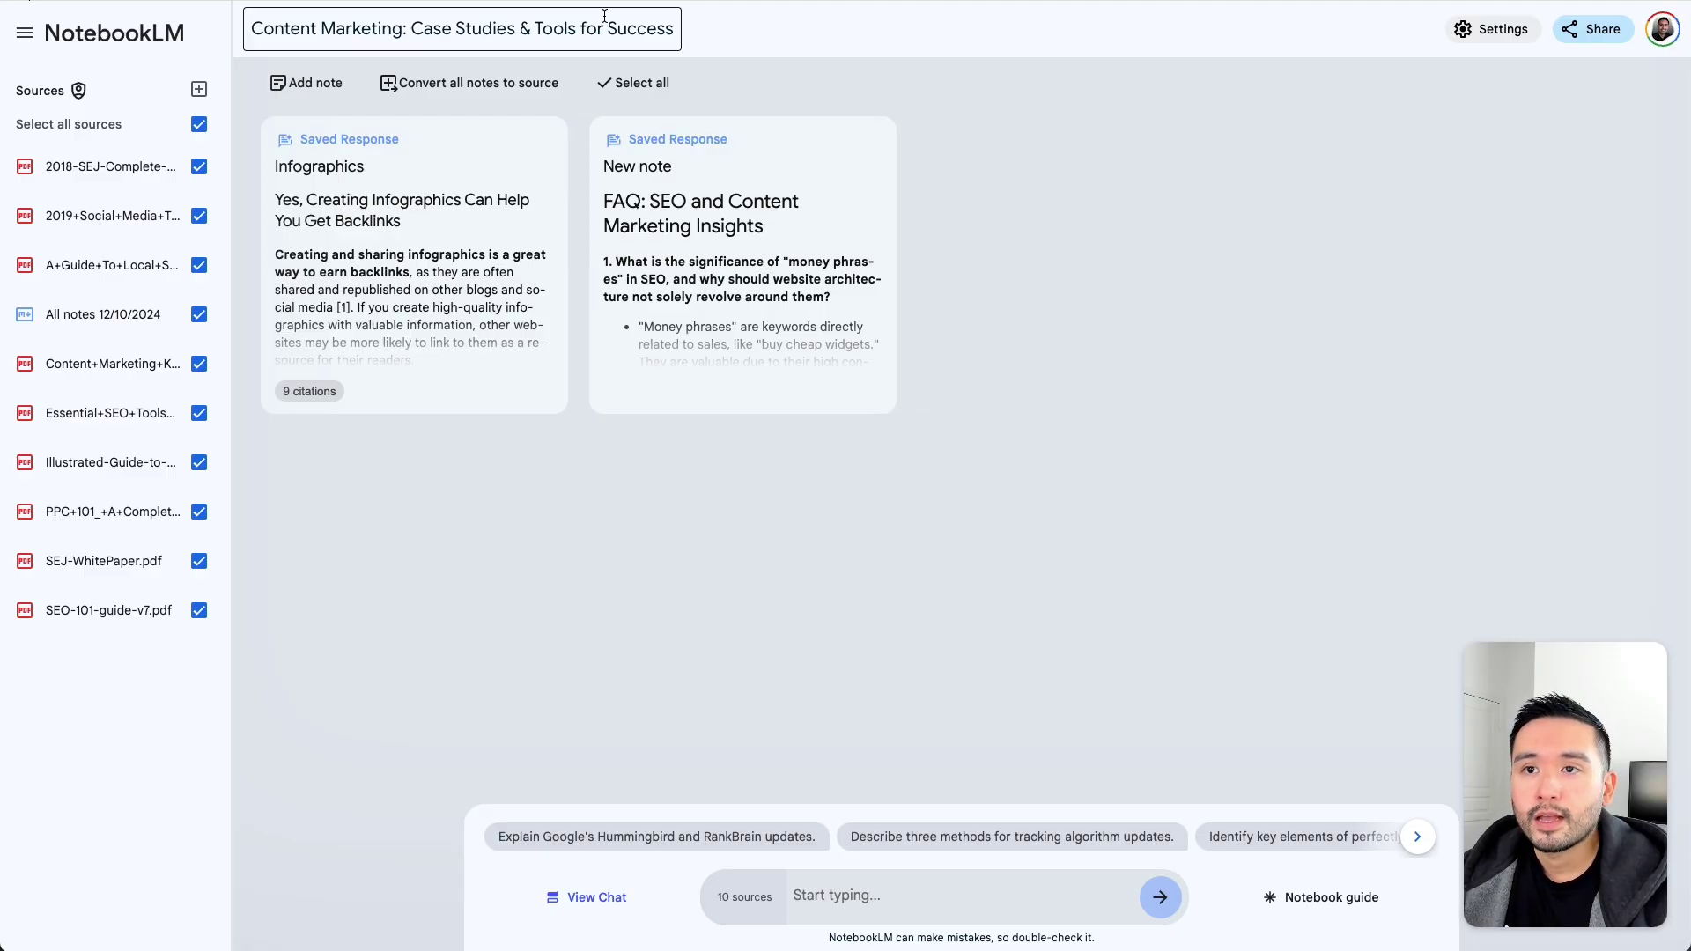
Go to the NotebookLM notebook list and open the notebook Content Marketing: Case Studies & Tools for Success
left_click(171, 39)
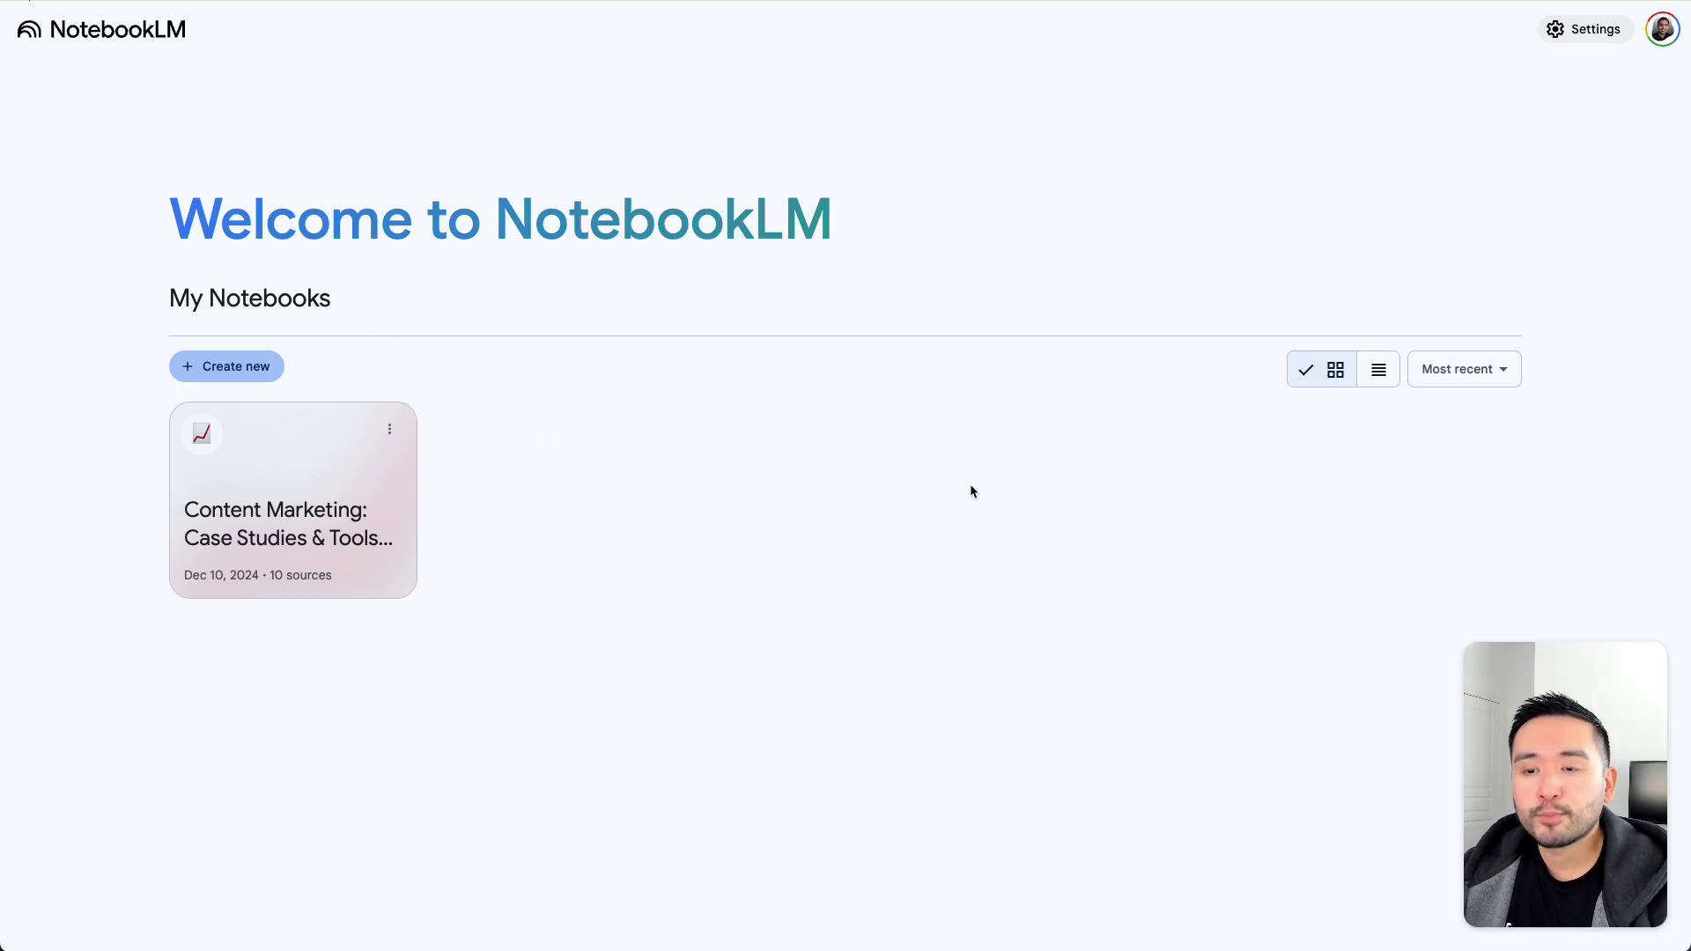
left_click(289, 471)
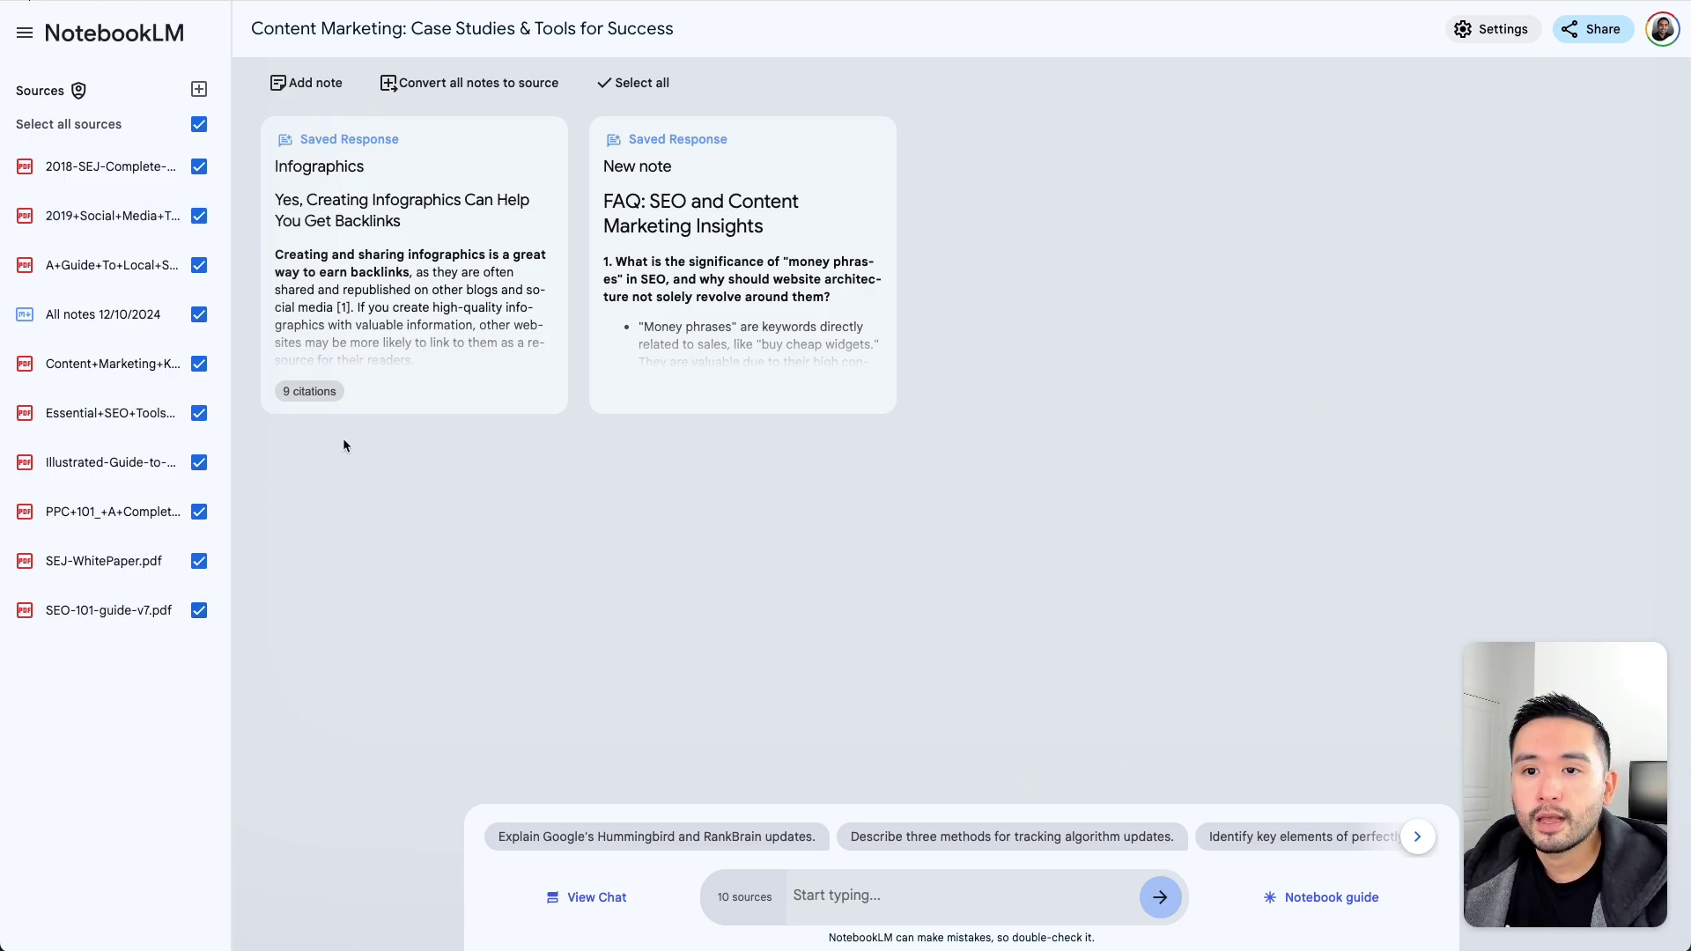
Examine the supported file types and the Google Drive, link and pasted text options for adding sources, and close the dialog
left_click(196, 89)
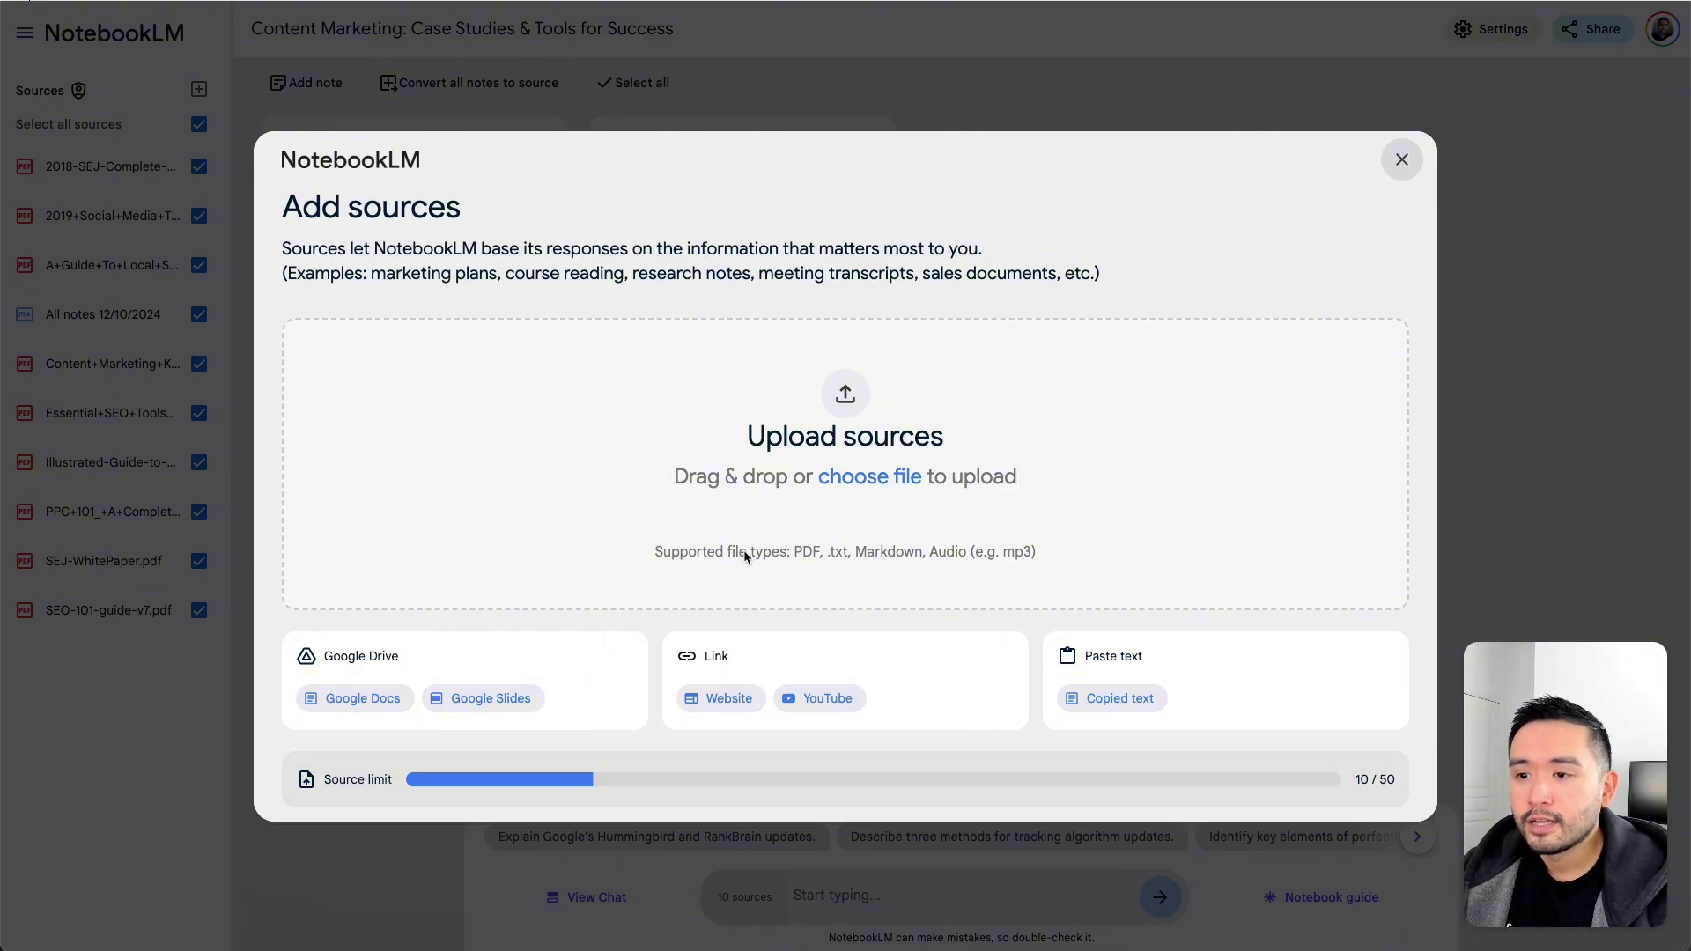
left_click_drag(795, 552, 1038, 553)
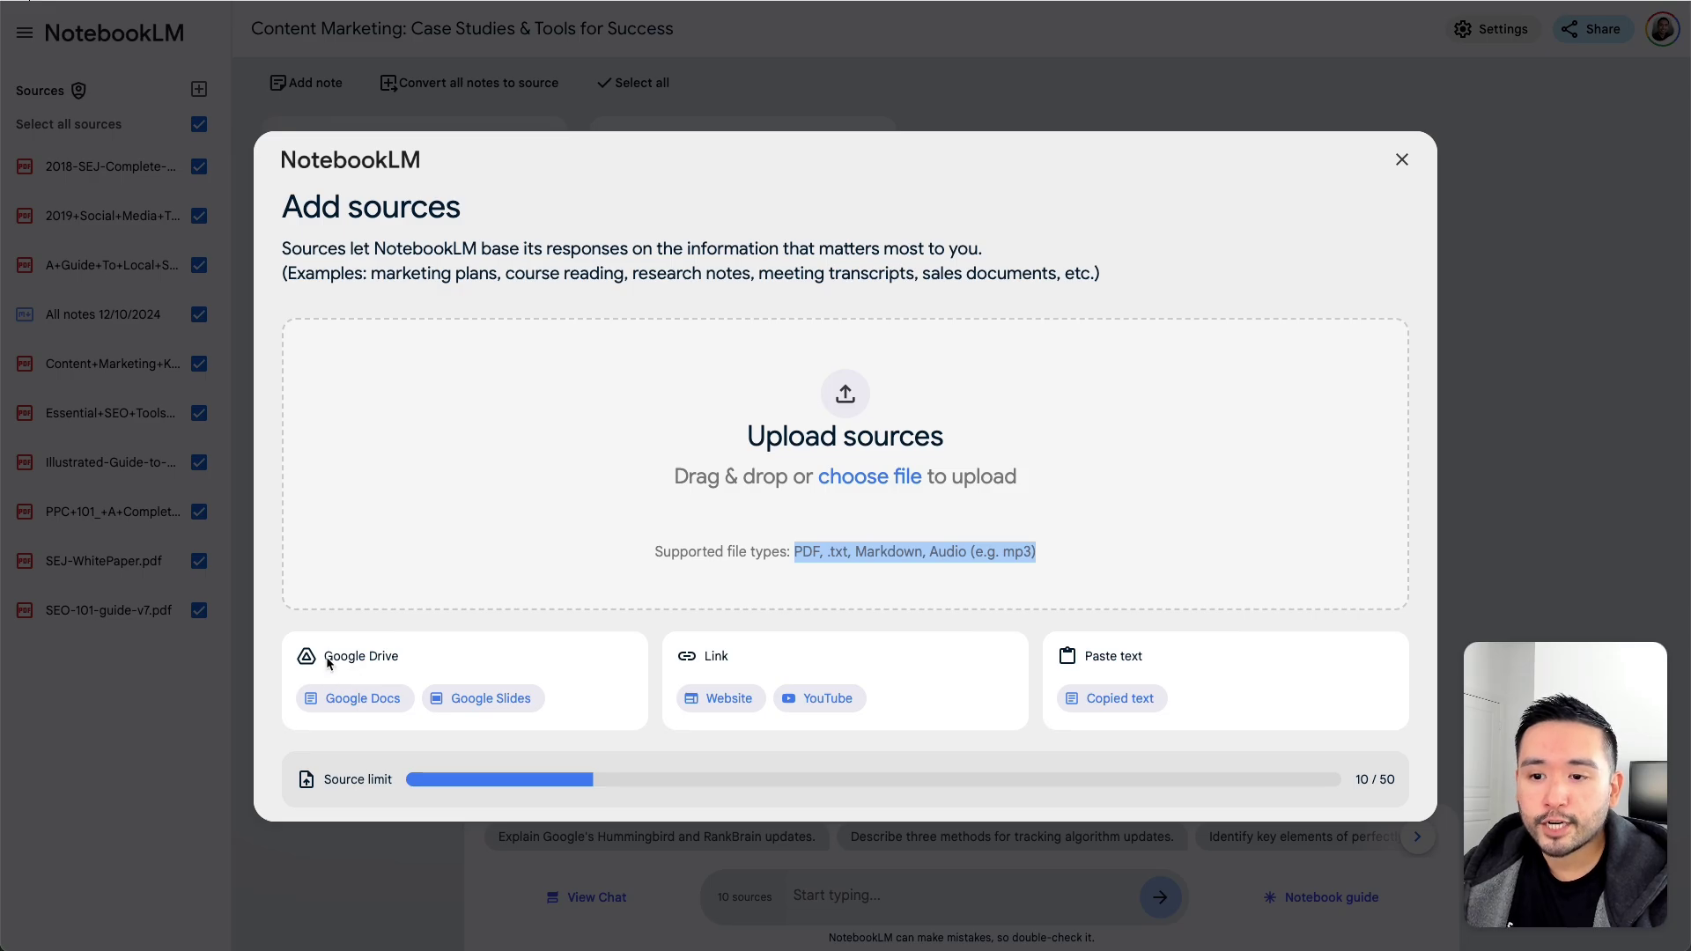
left_click_drag(324, 656, 400, 655)
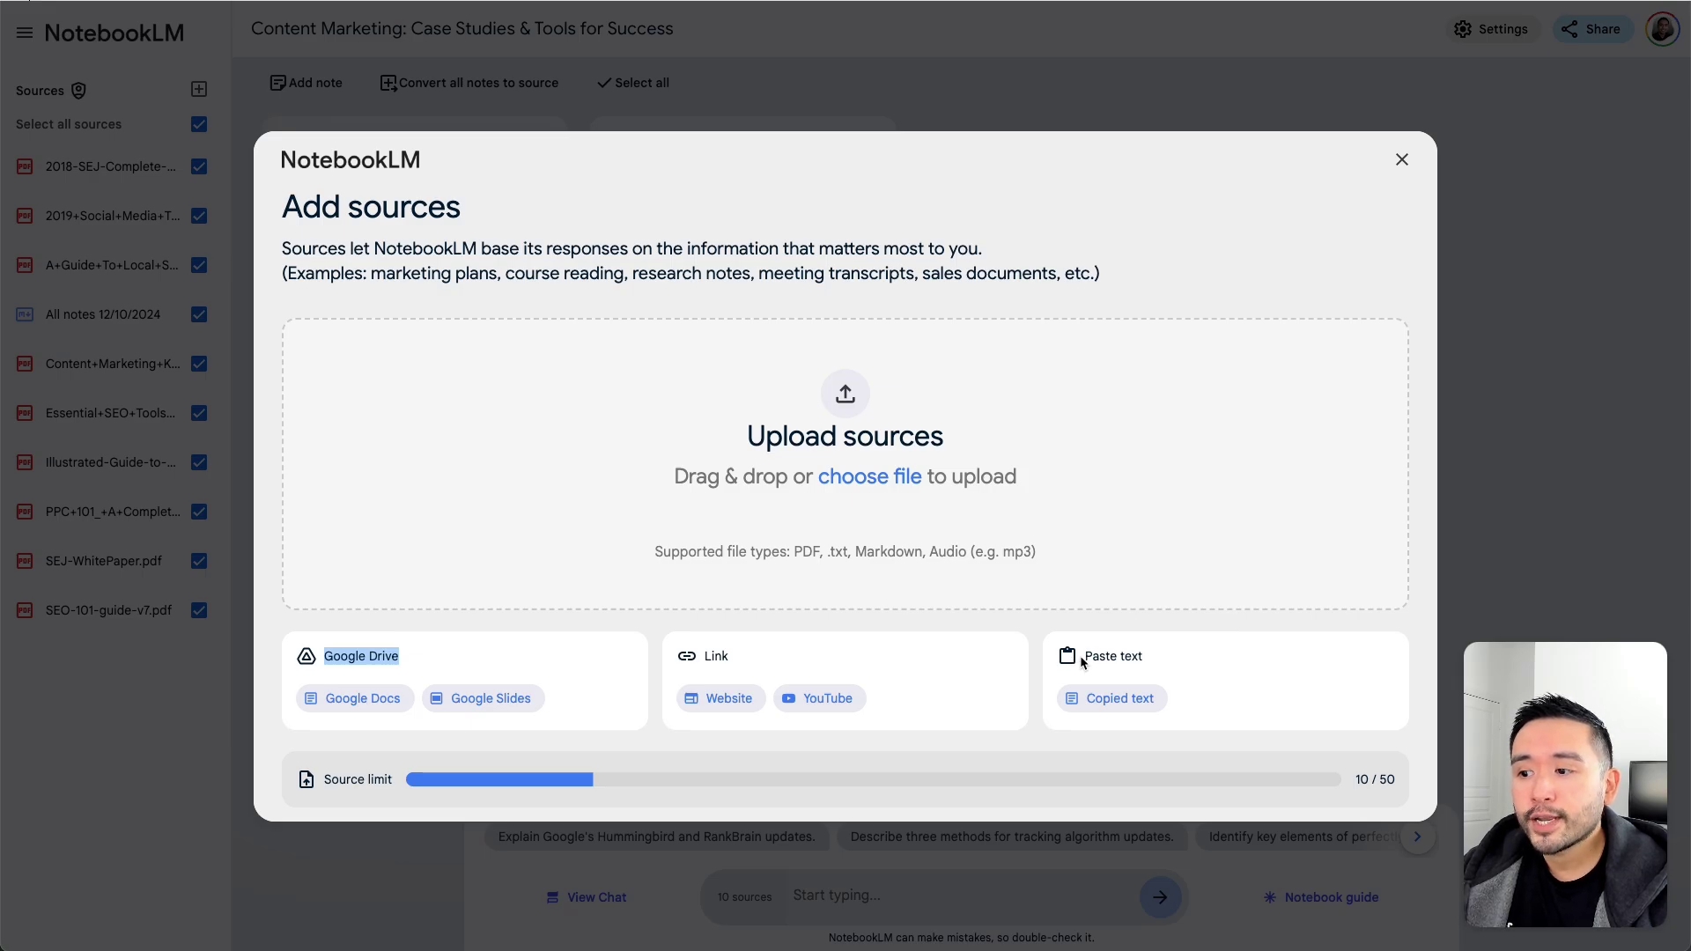
left_click(1084, 627)
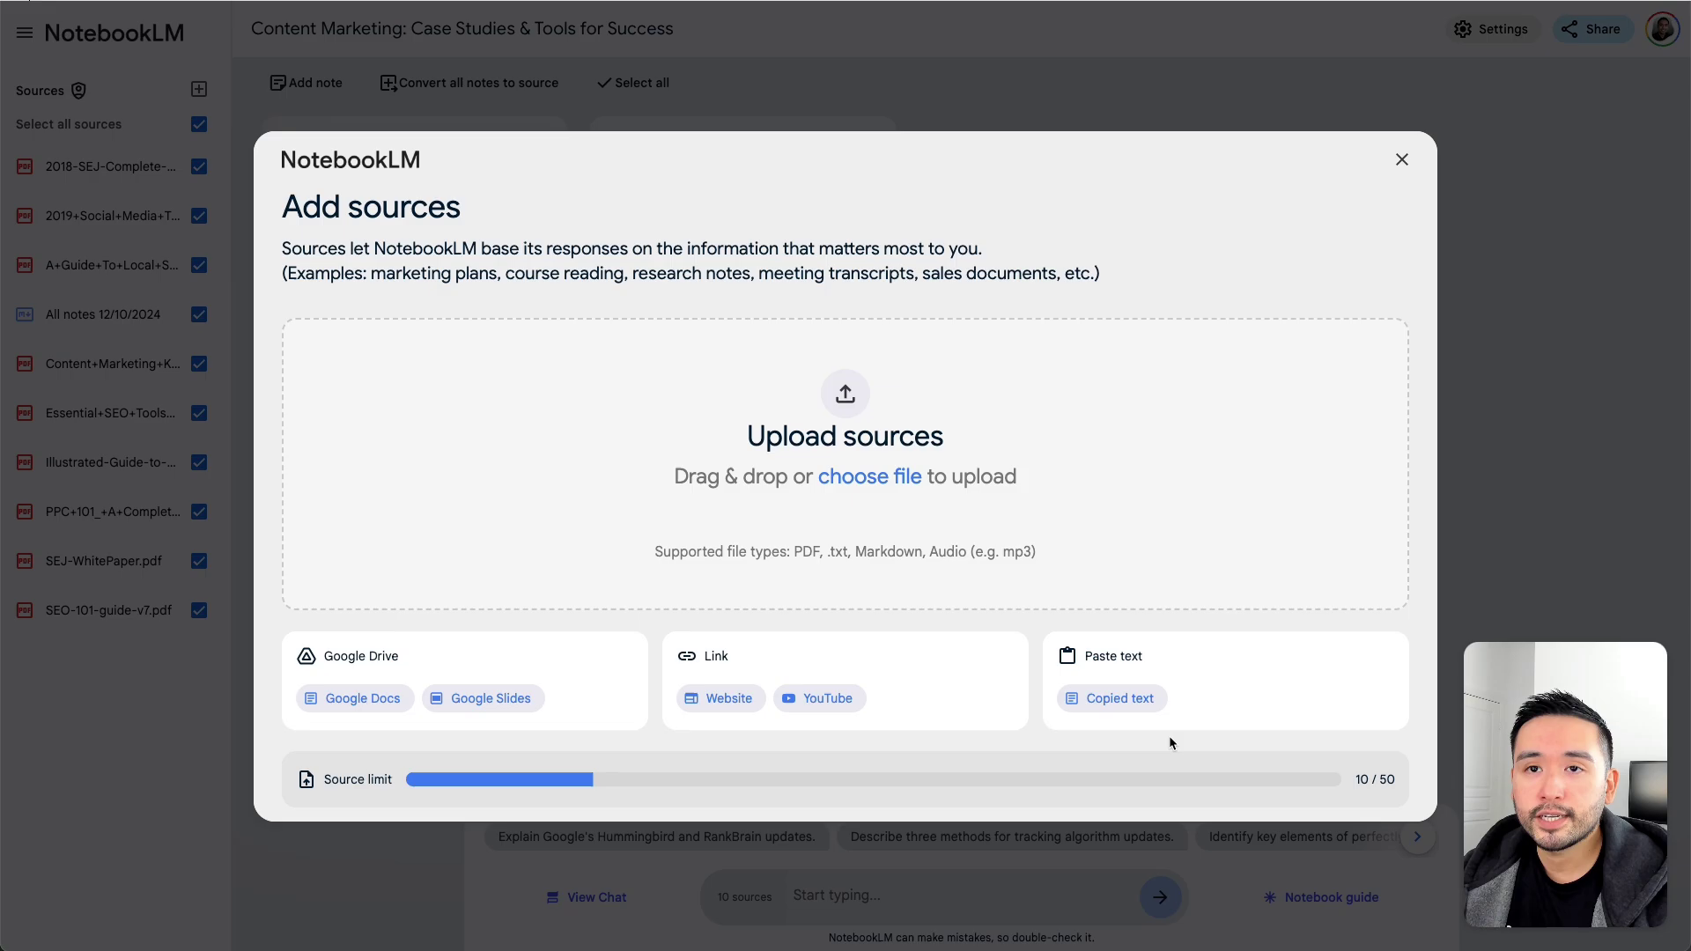
key("Escape")
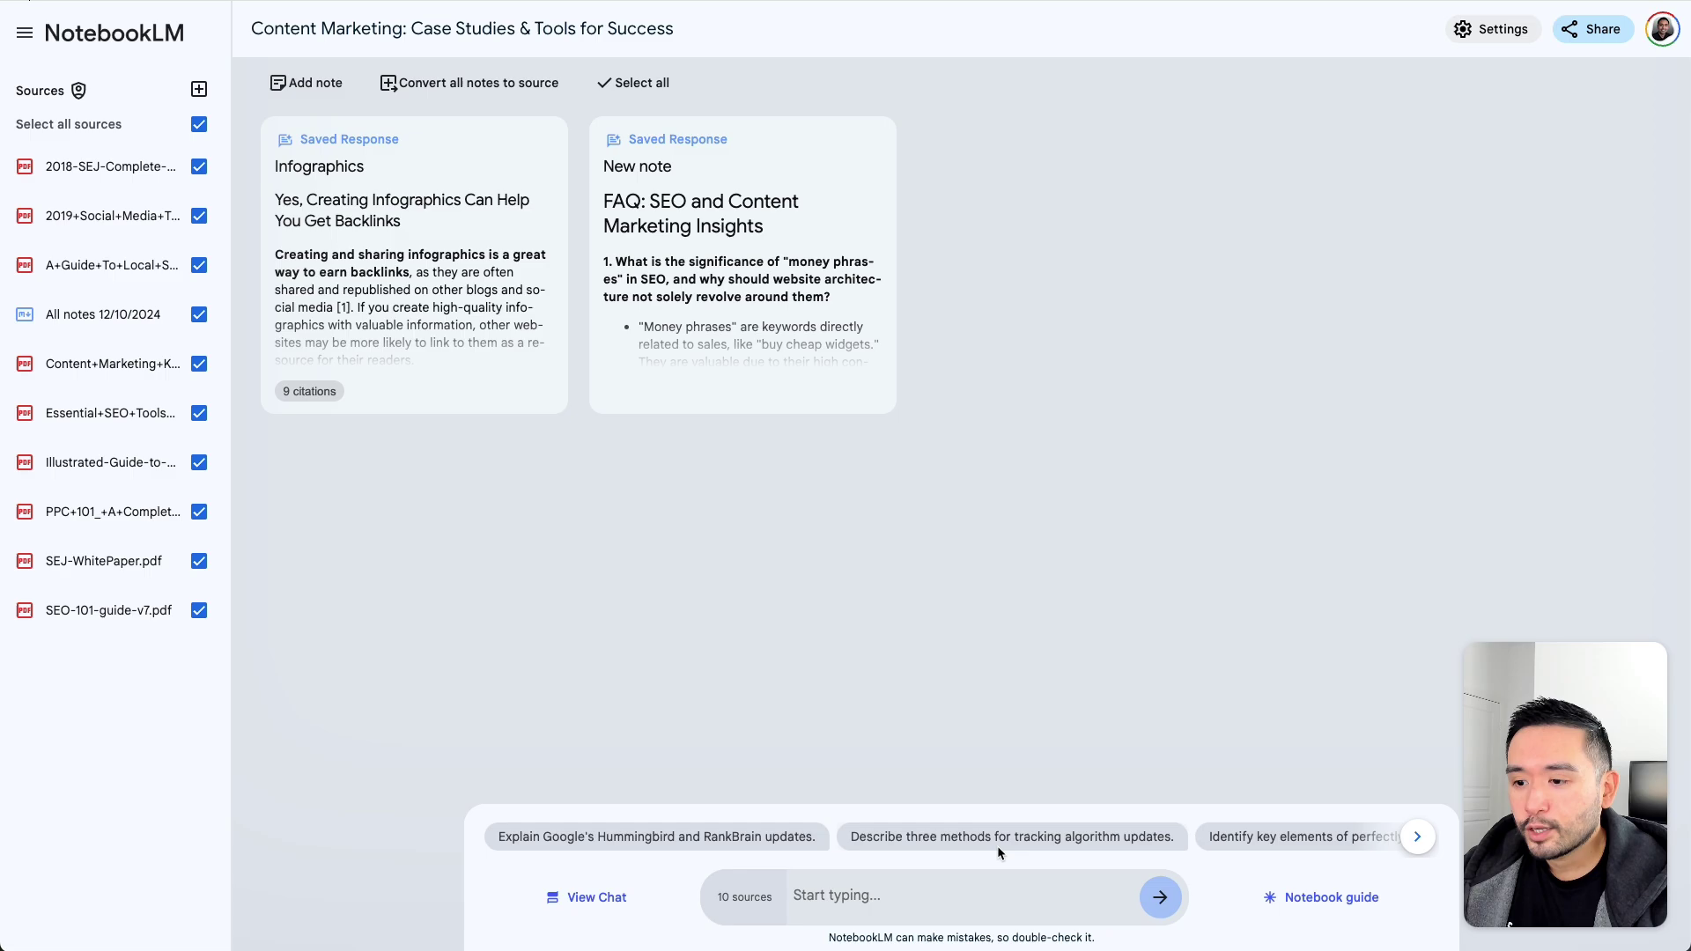
Ask the notebook chat to "summarize all of the PDFs"
left_click(865, 897)
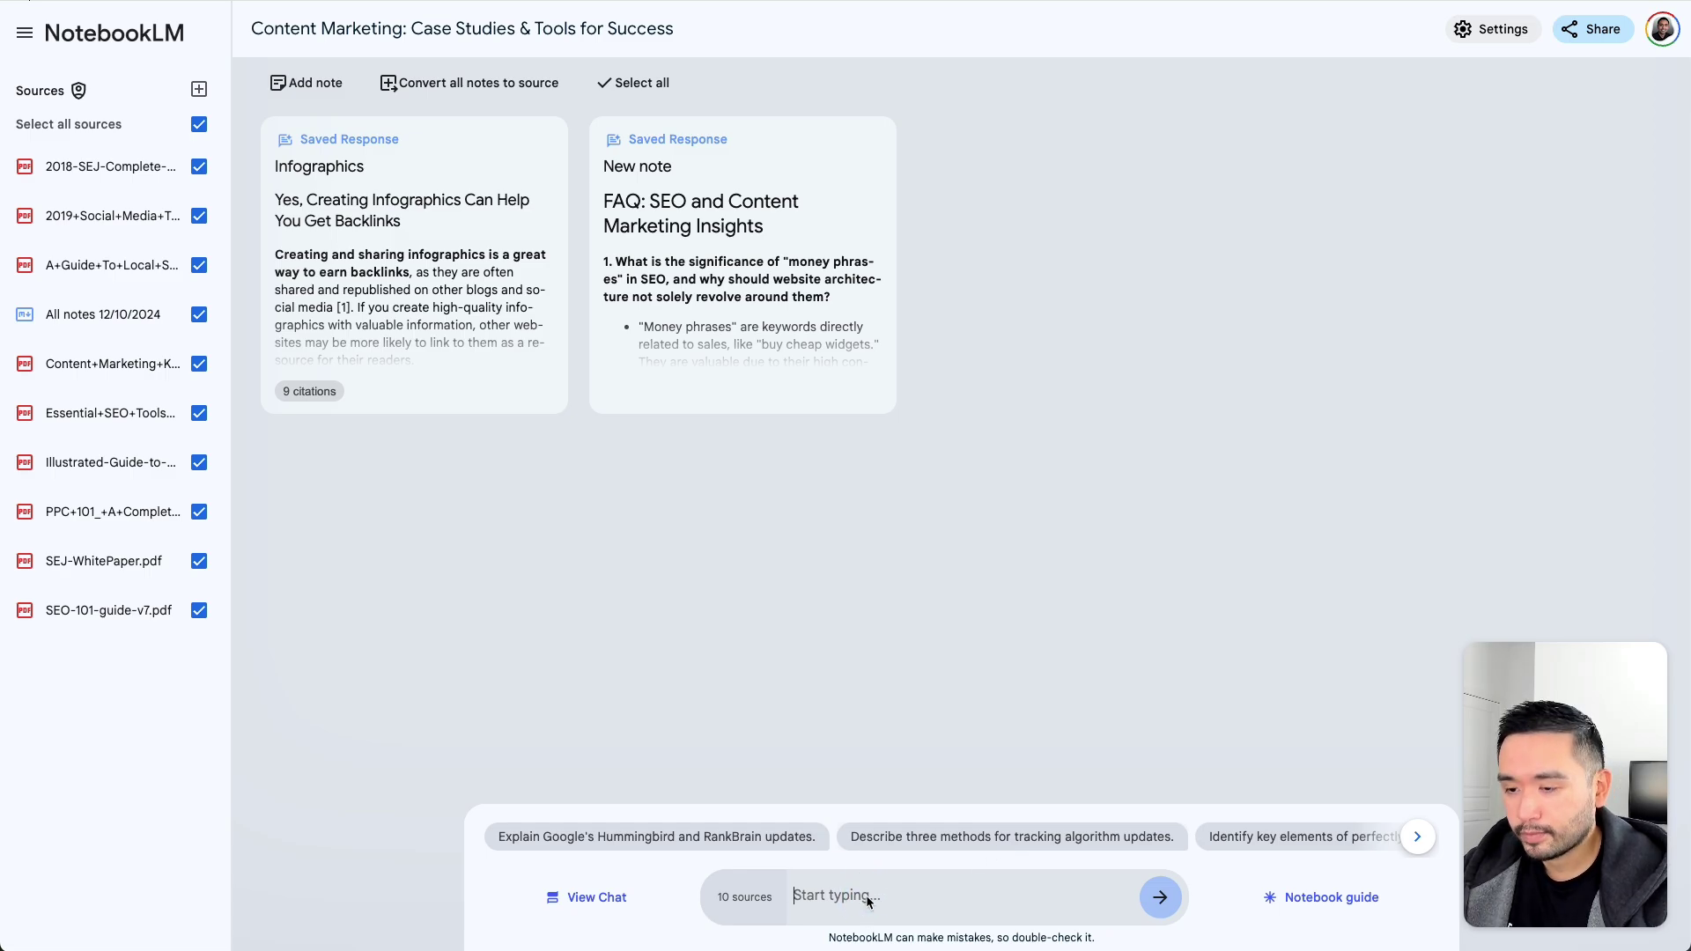
type("summ")
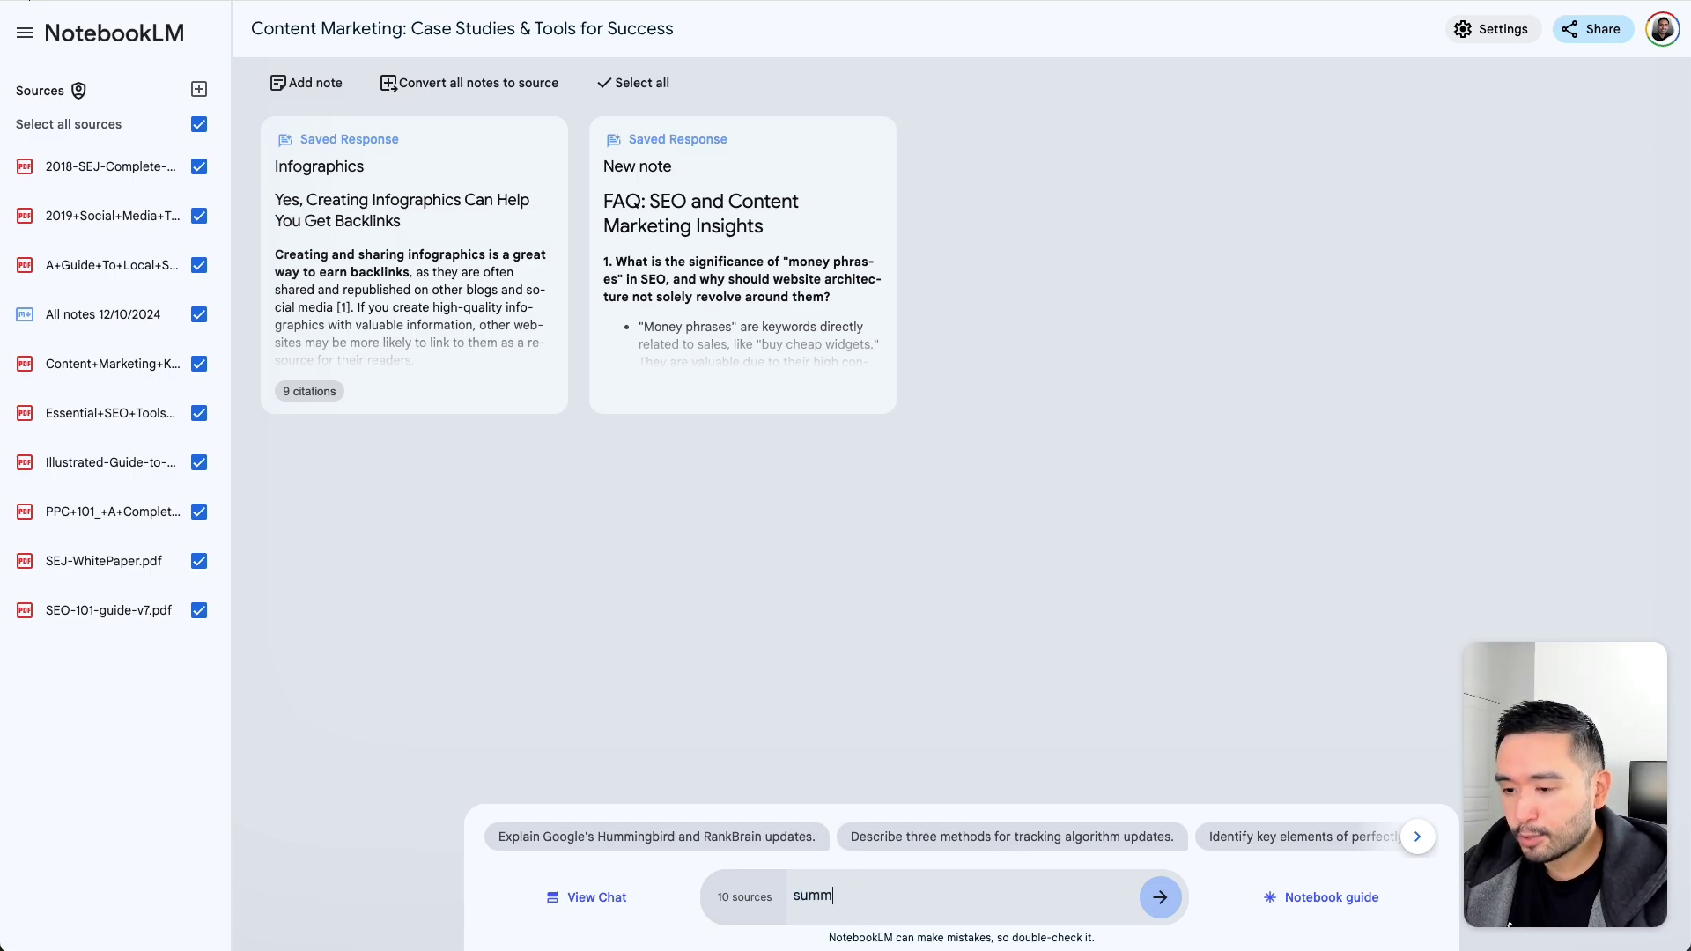
type("arize all of the PDFs")
key("Return")
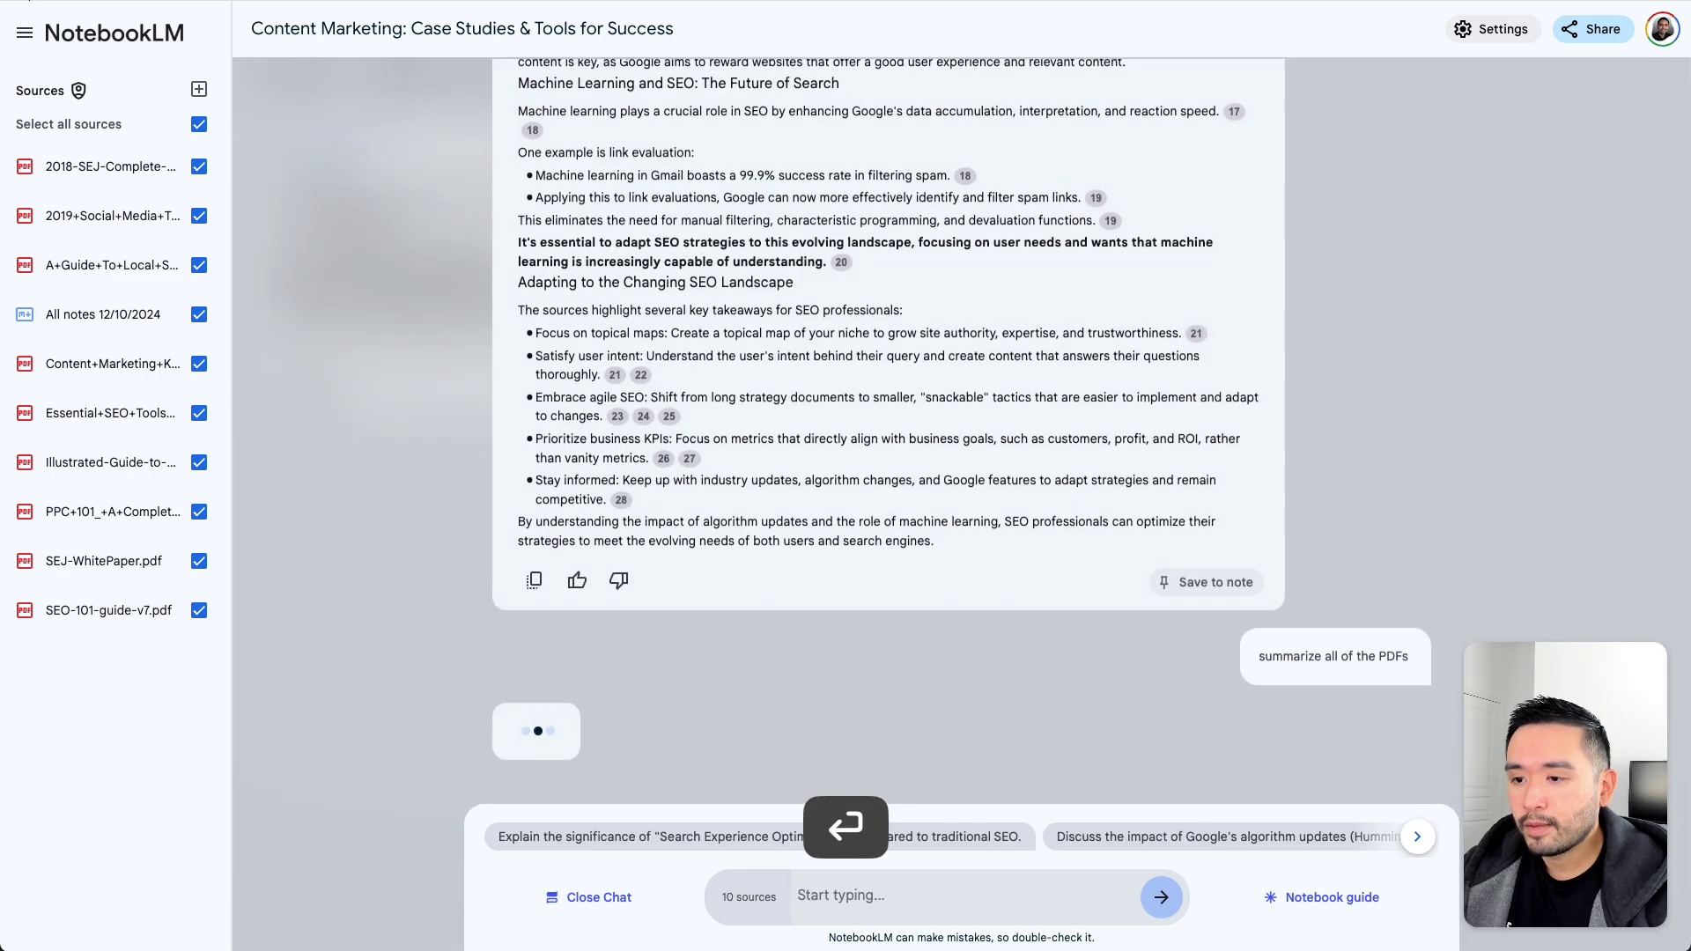
Read the generated summary from its beginning and highlight part of the SEO Best Practices and Strategies heading
scroll(687, 743, "up", 5)
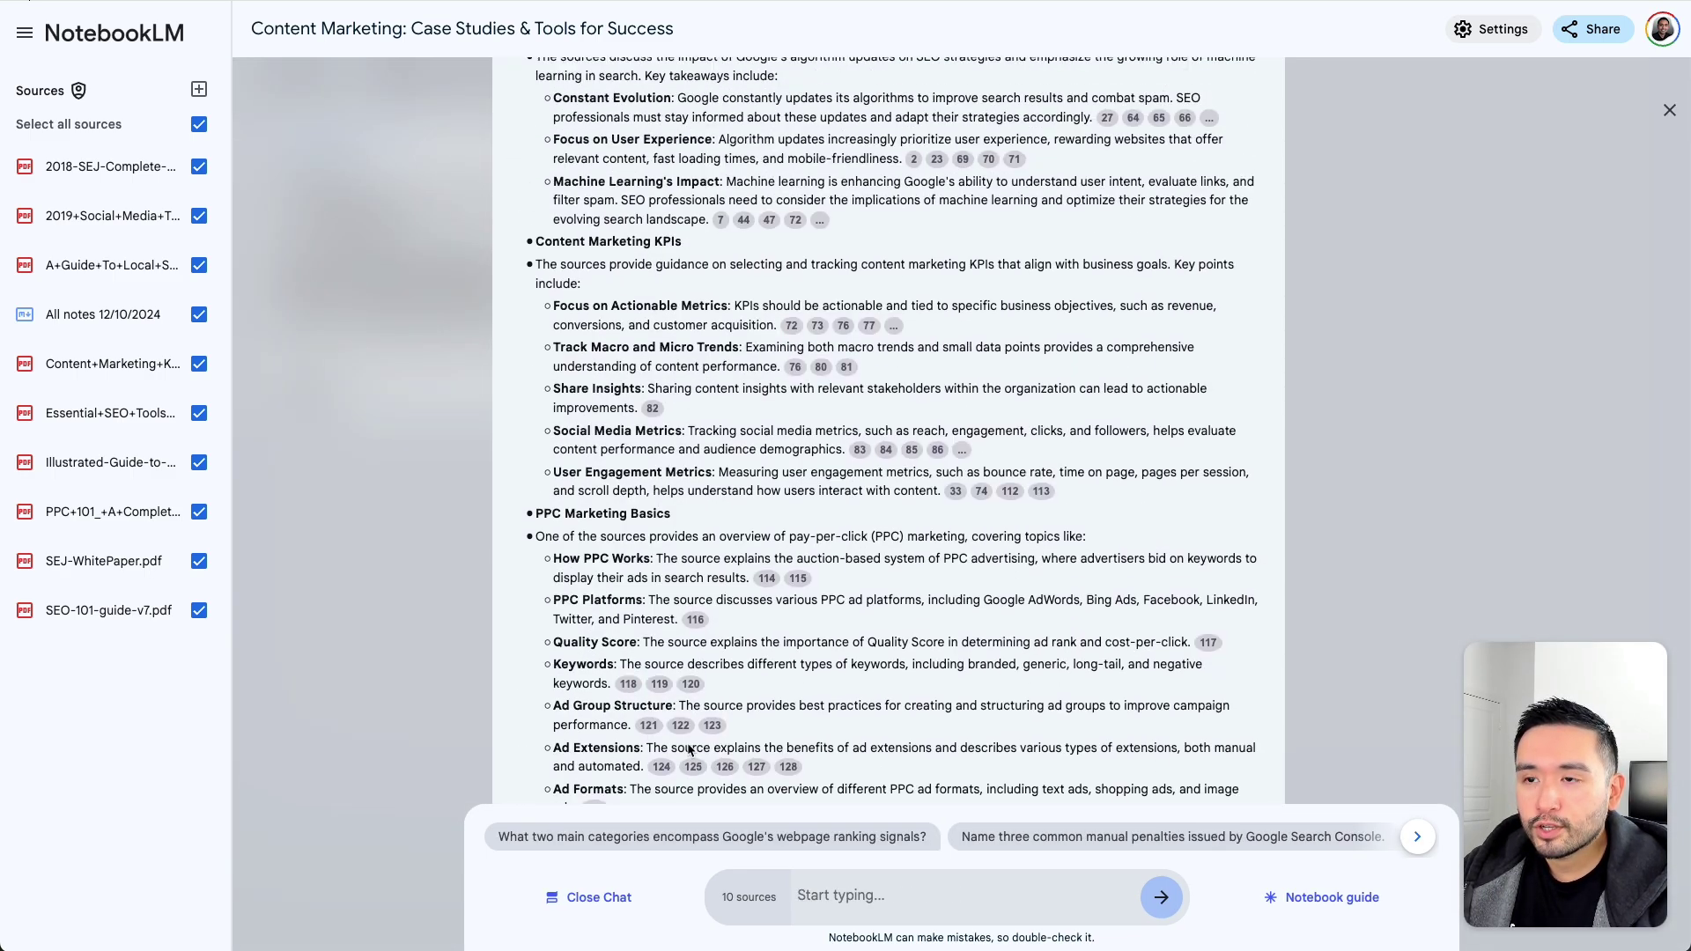
scroll(691, 740, "up", 6)
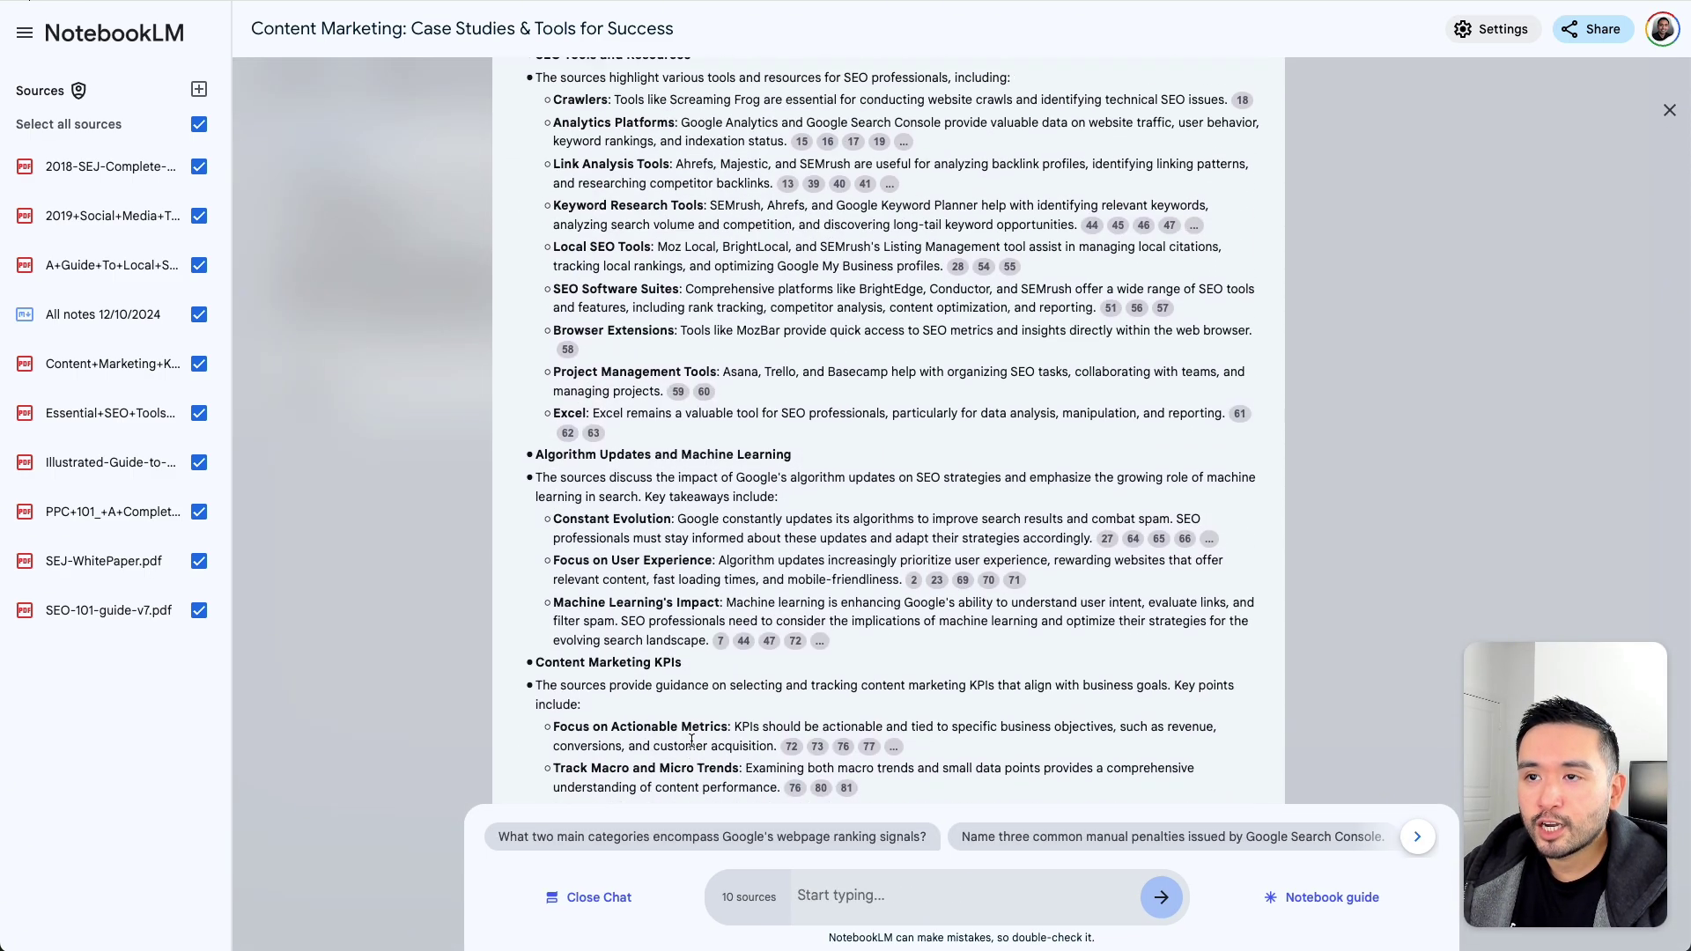
scroll(692, 747, "up", 2)
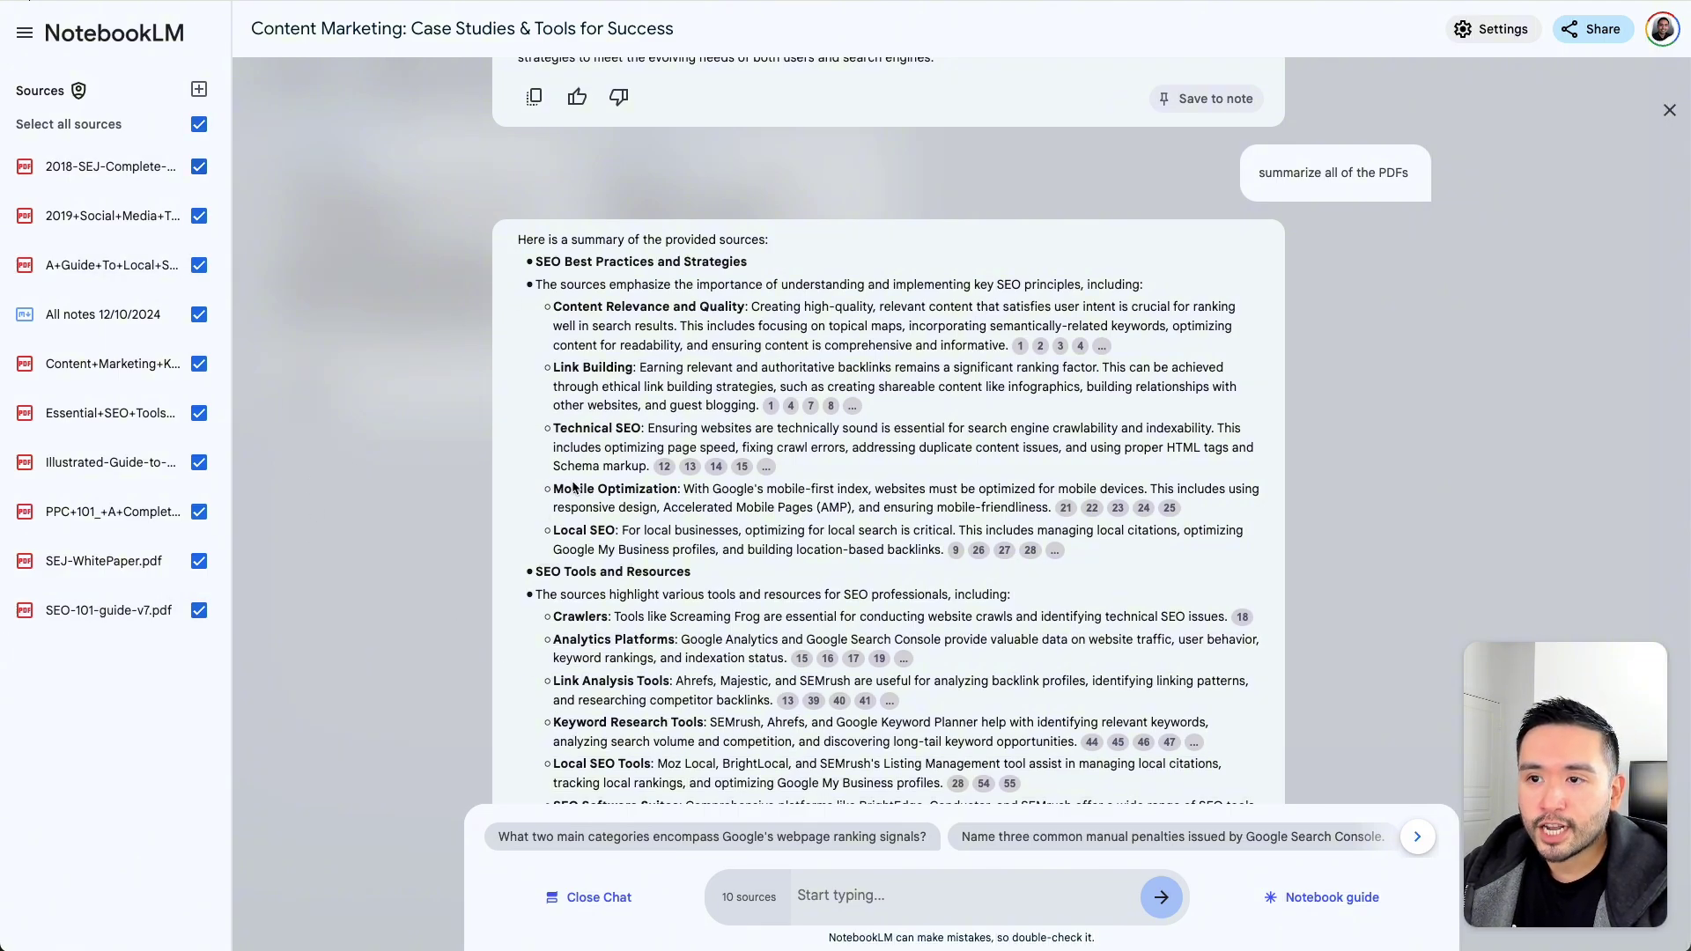
left_click_drag(550, 261, 725, 261)
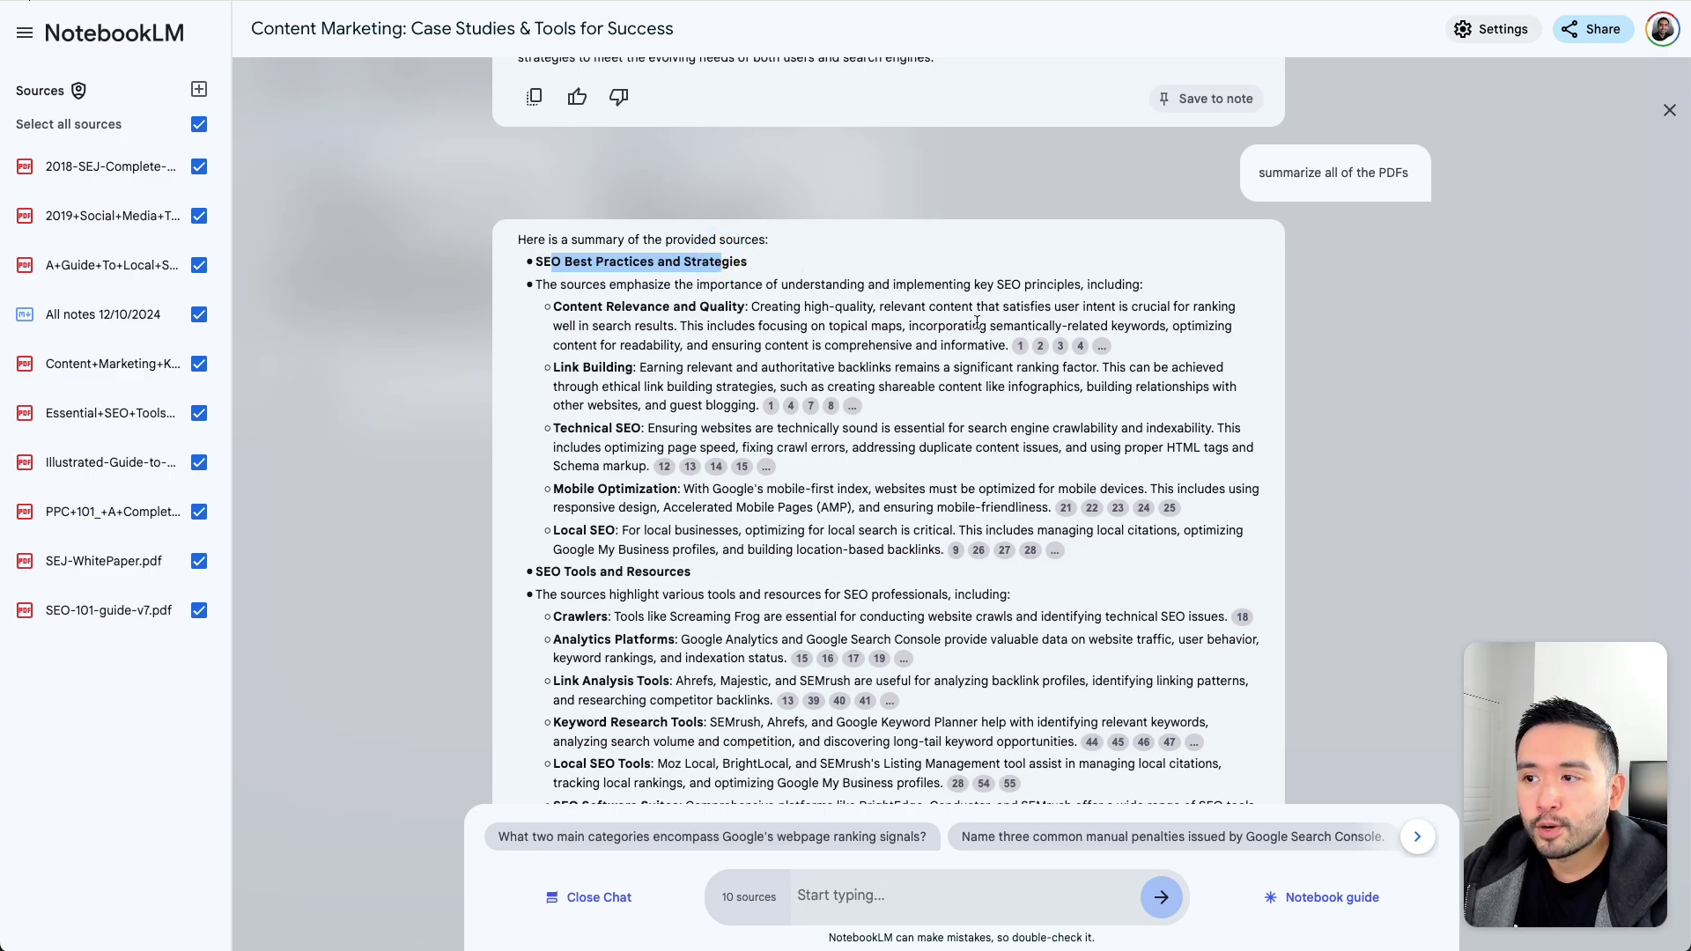
Check citations 1, 2 and 3 of the Content Relevance and Quality point in the source PDF, and close the source
left_click(1019, 345)
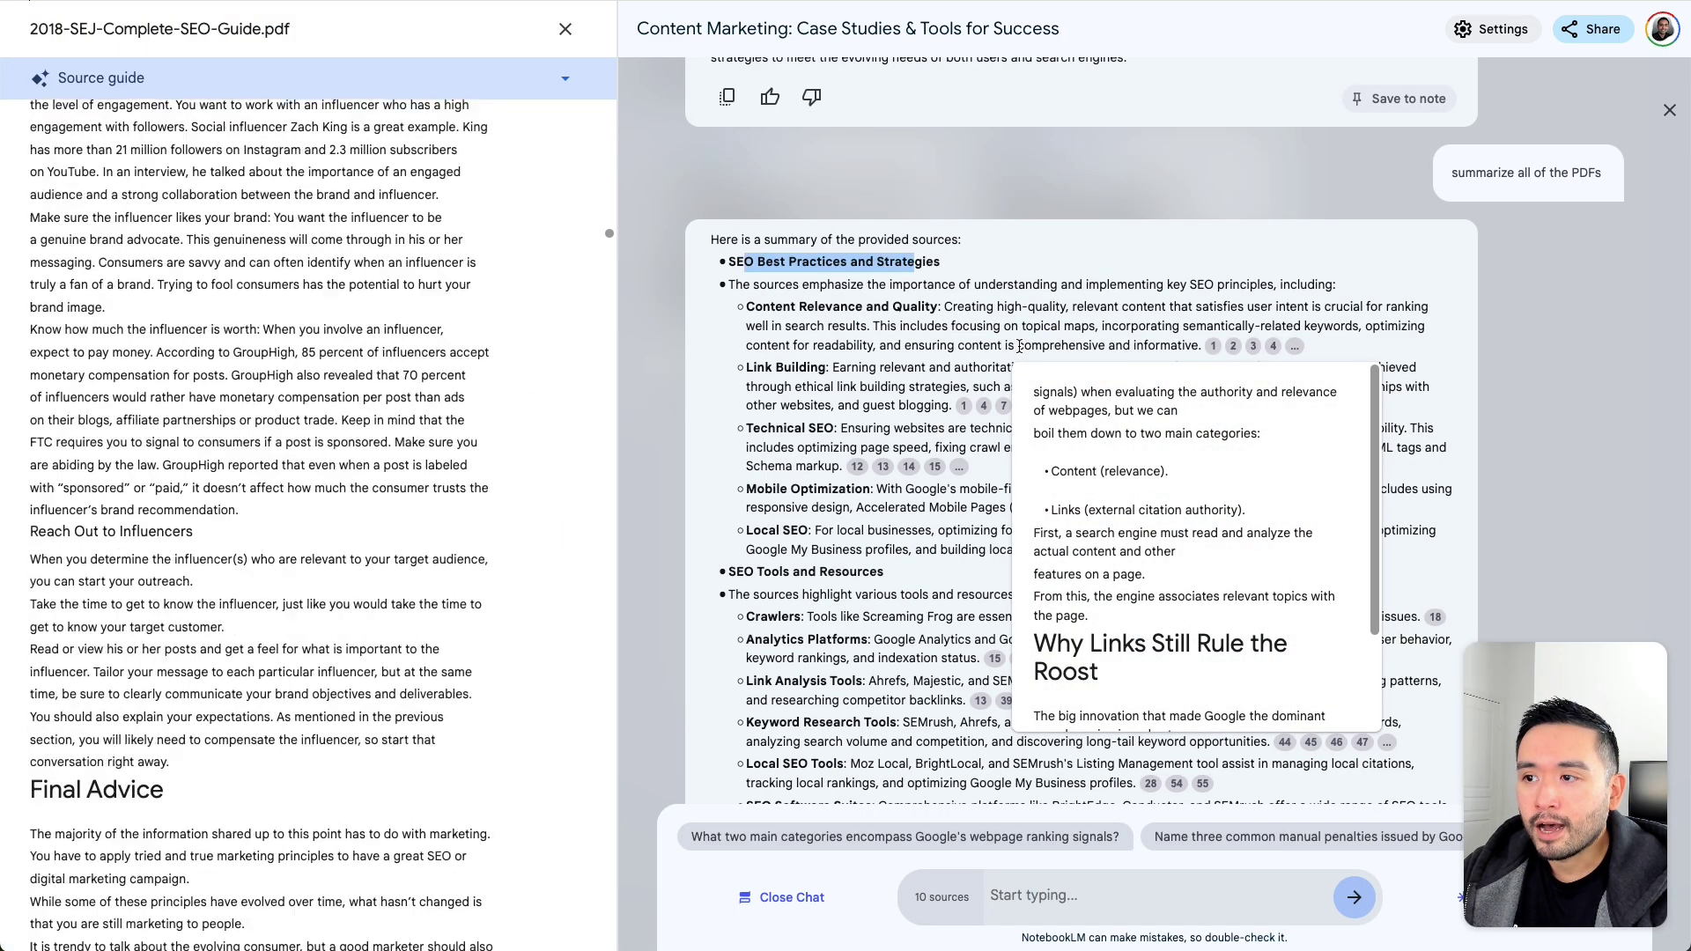
left_click(1232, 346)
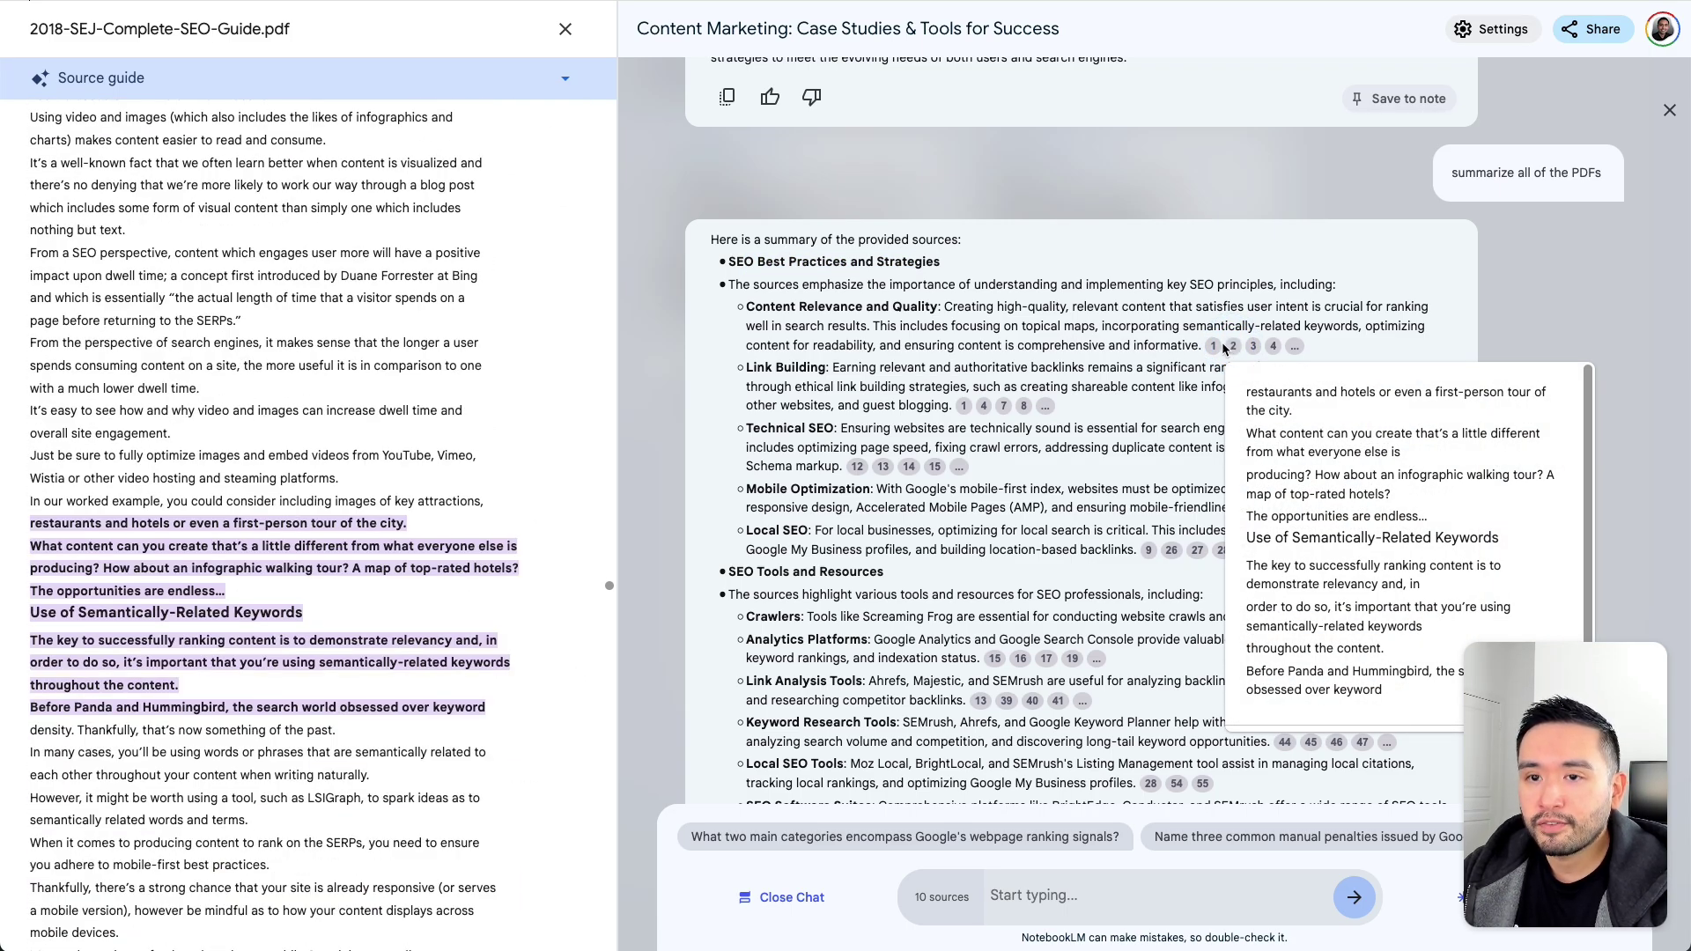
left_click(1254, 346)
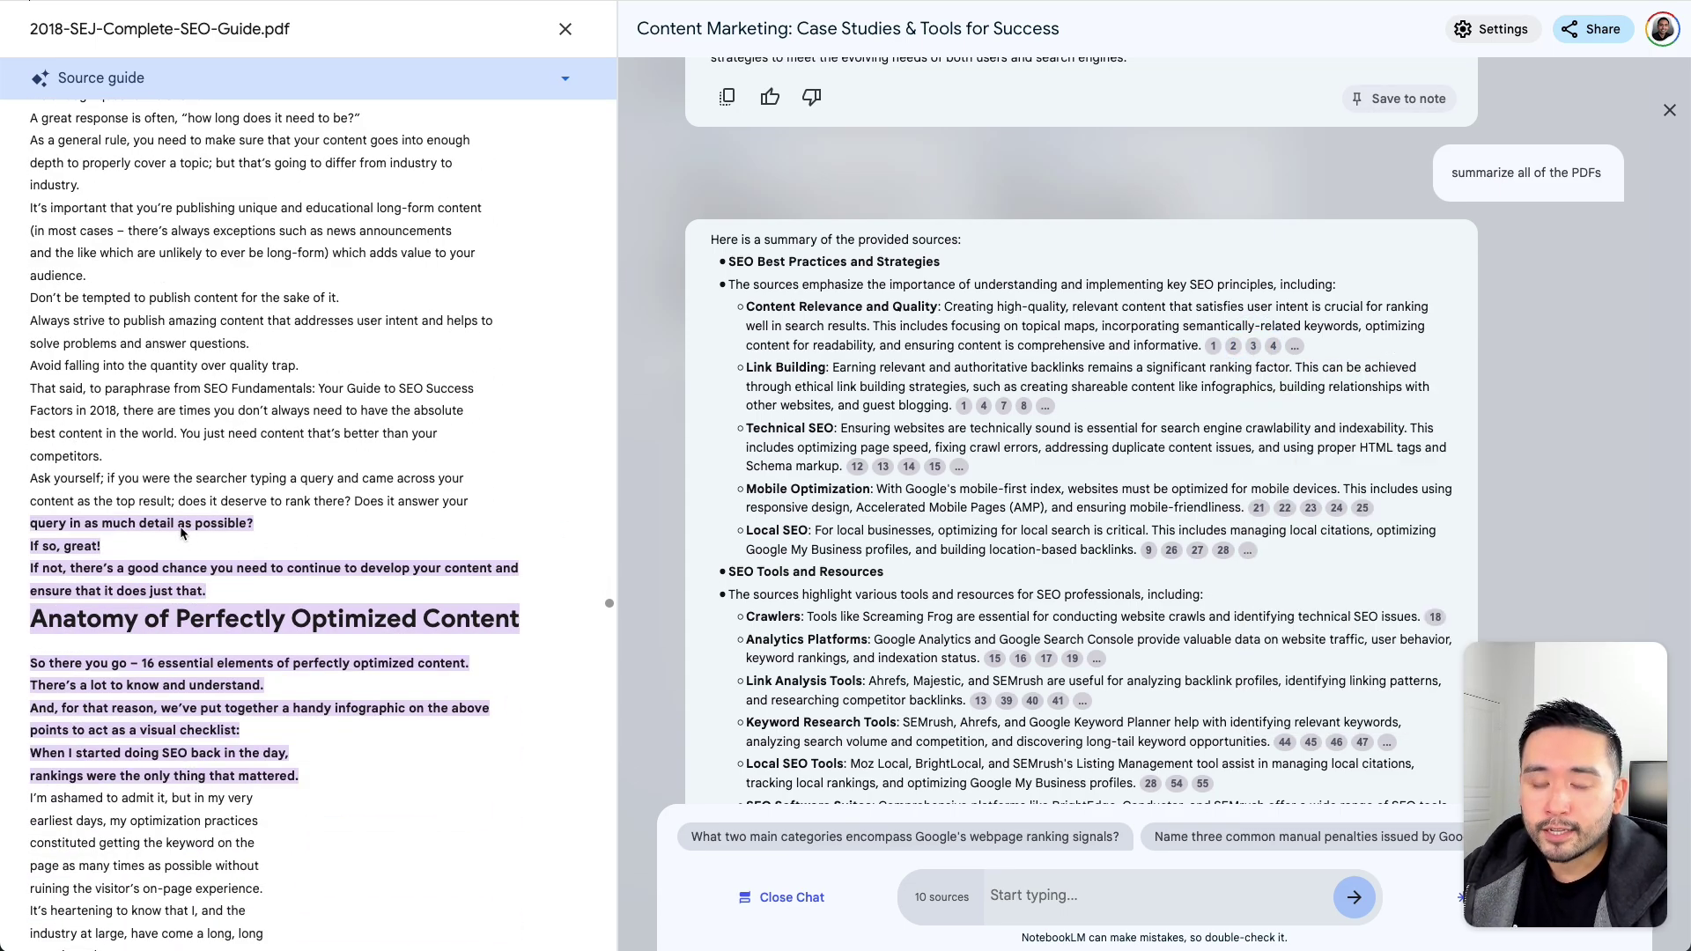
scroll(80, 353, "down", 1)
left_click_drag(64, 312, 213, 652)
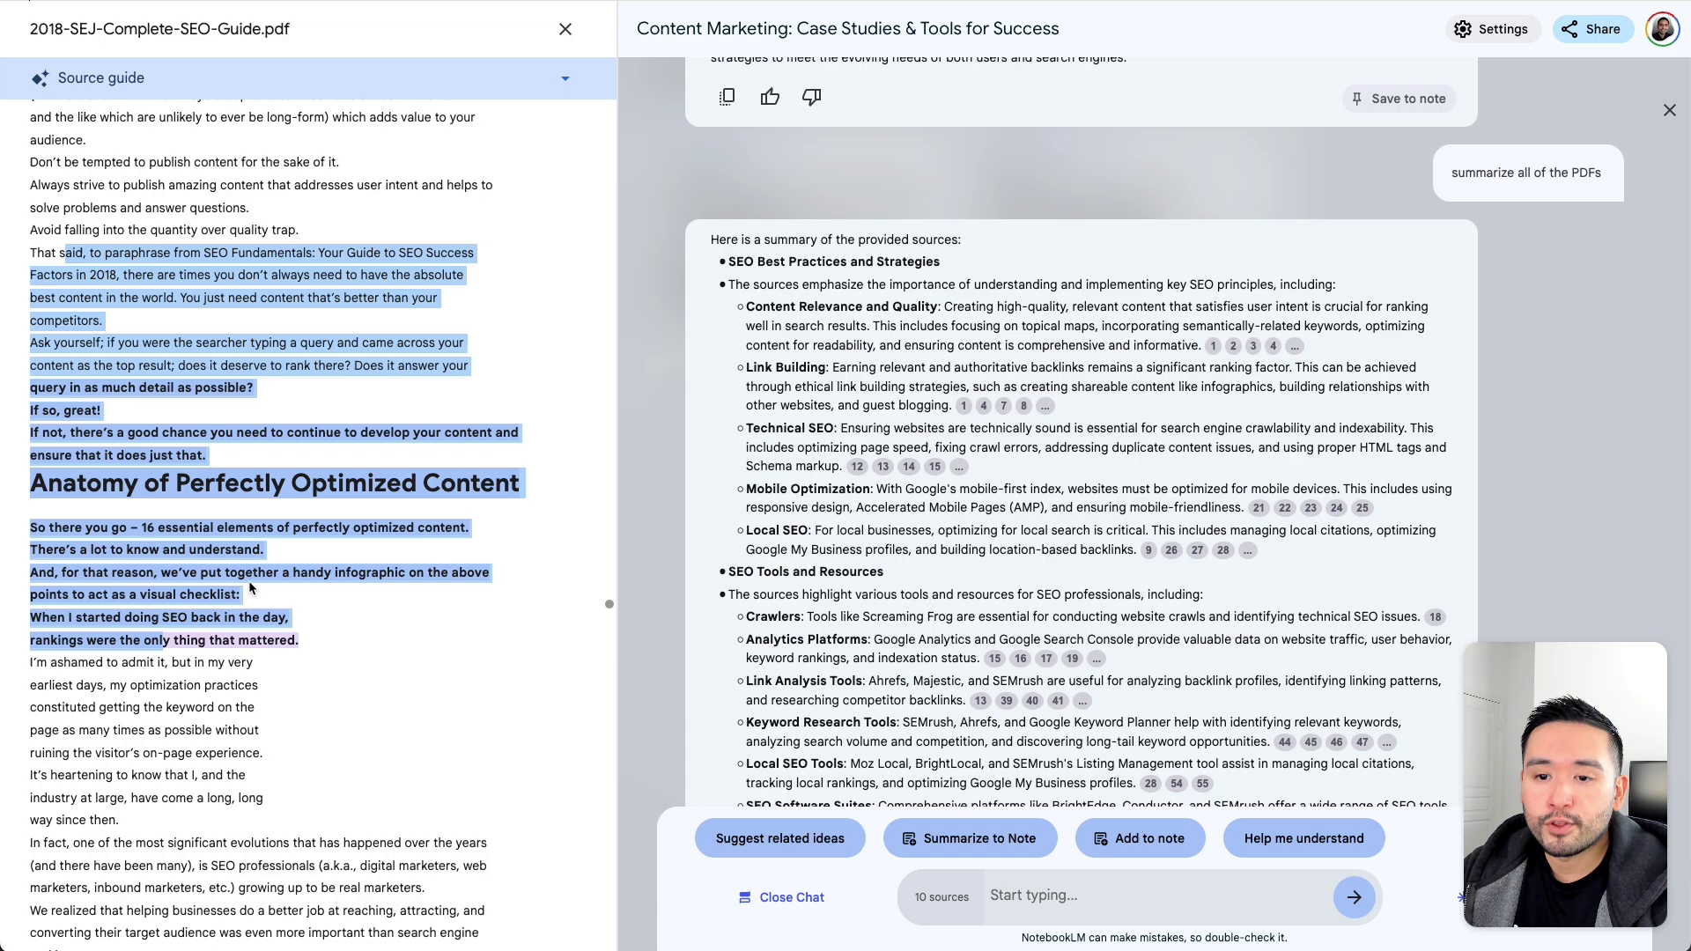
key("Escape")
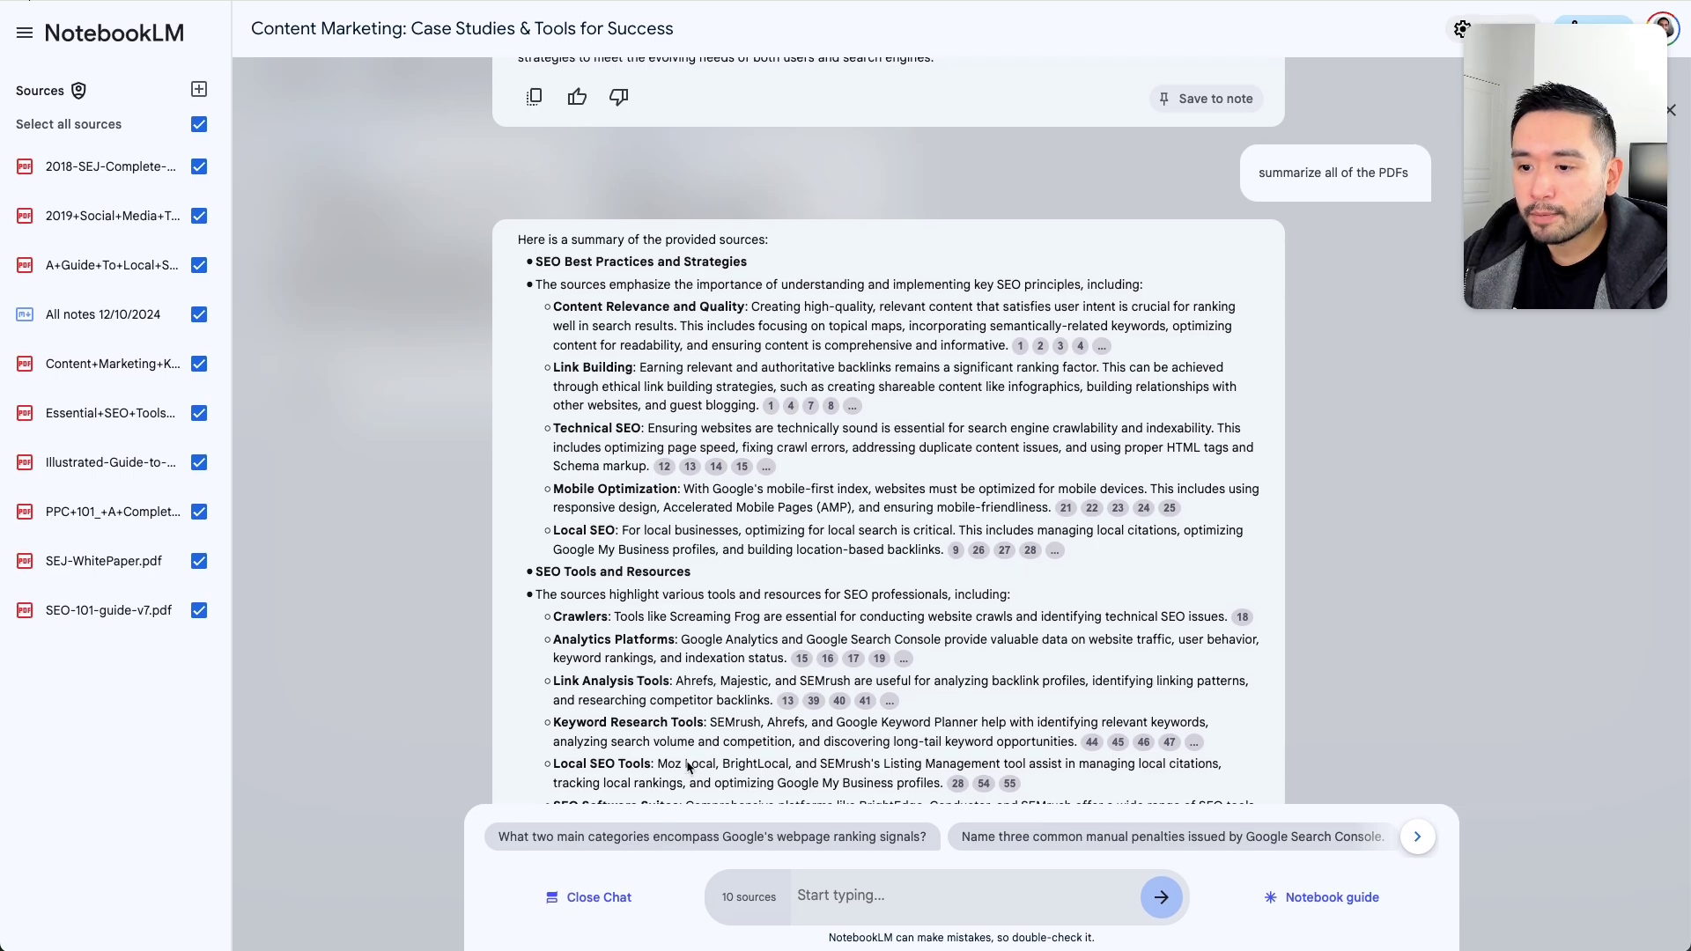
Ask the suggested question "What two main categories encompass Google's webpage ranking signals?" and read through the answer
scroll(529, 837, "down", 5)
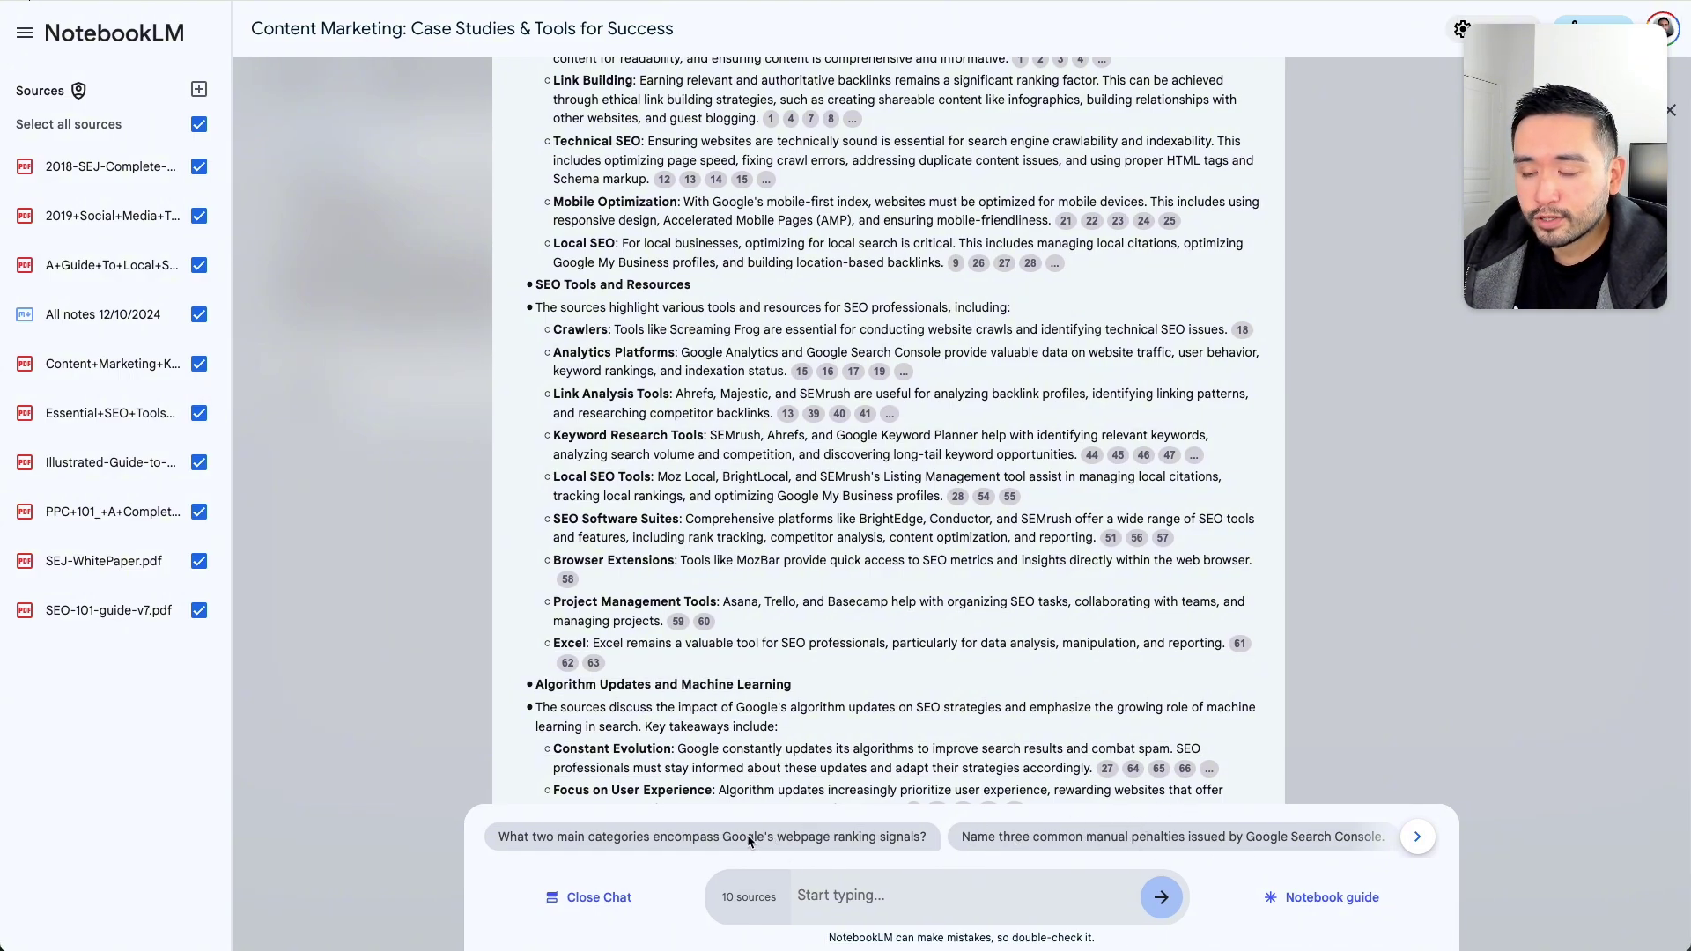
left_click(653, 838)
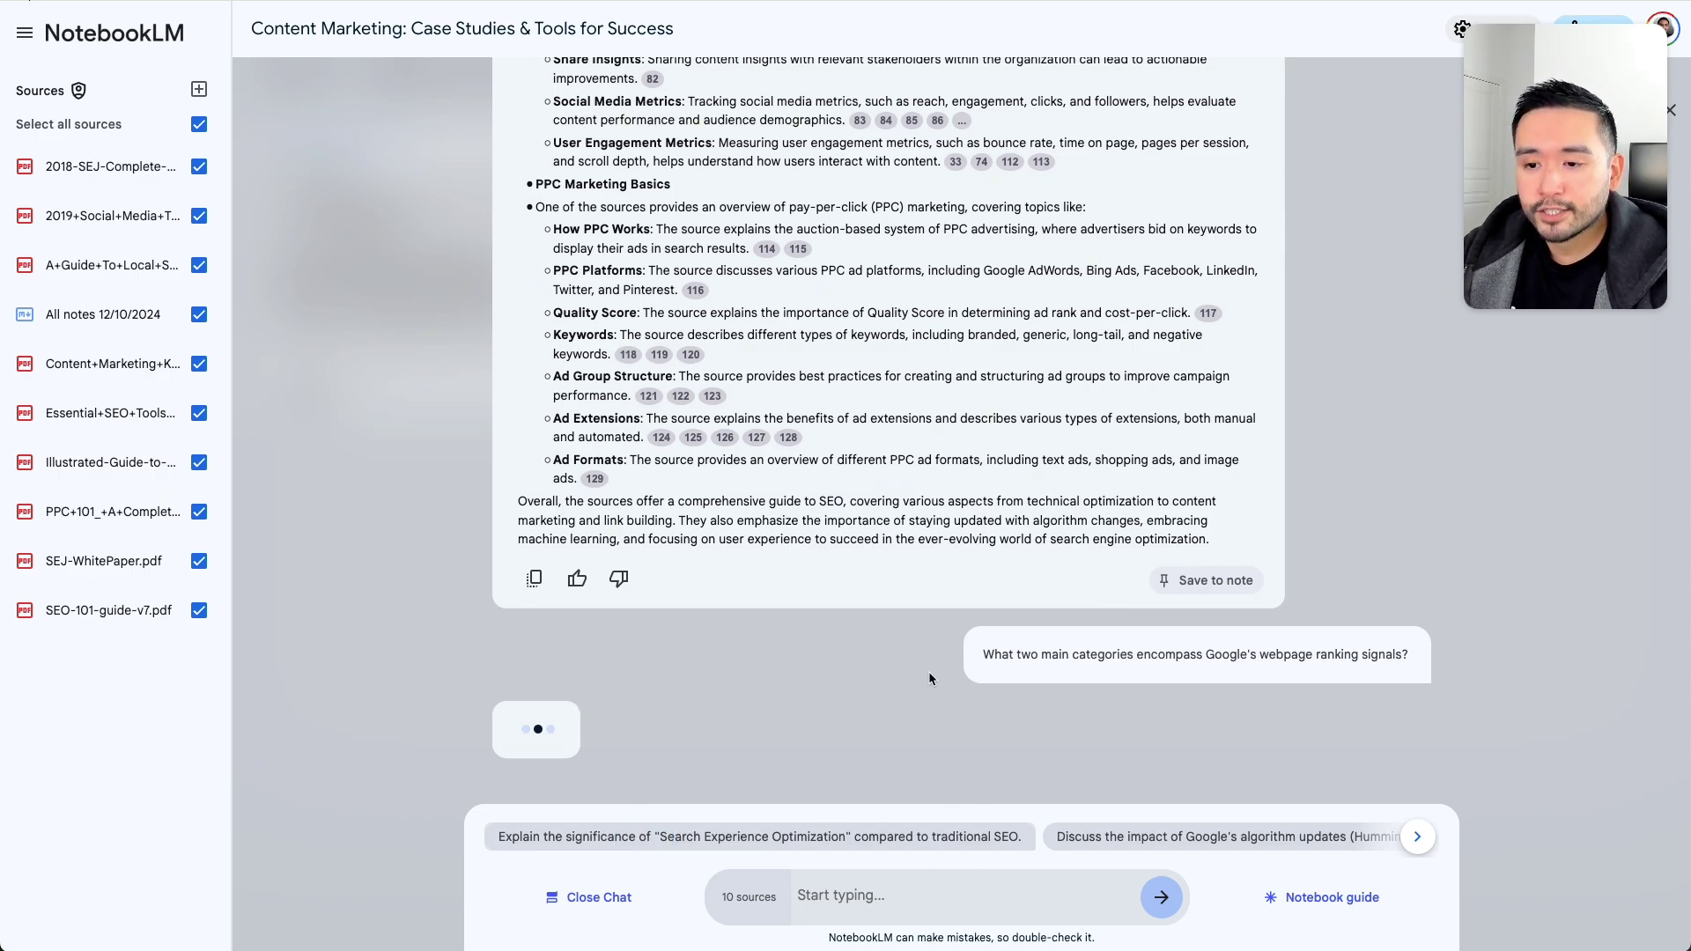
left_click_drag(521, 494, 895, 635)
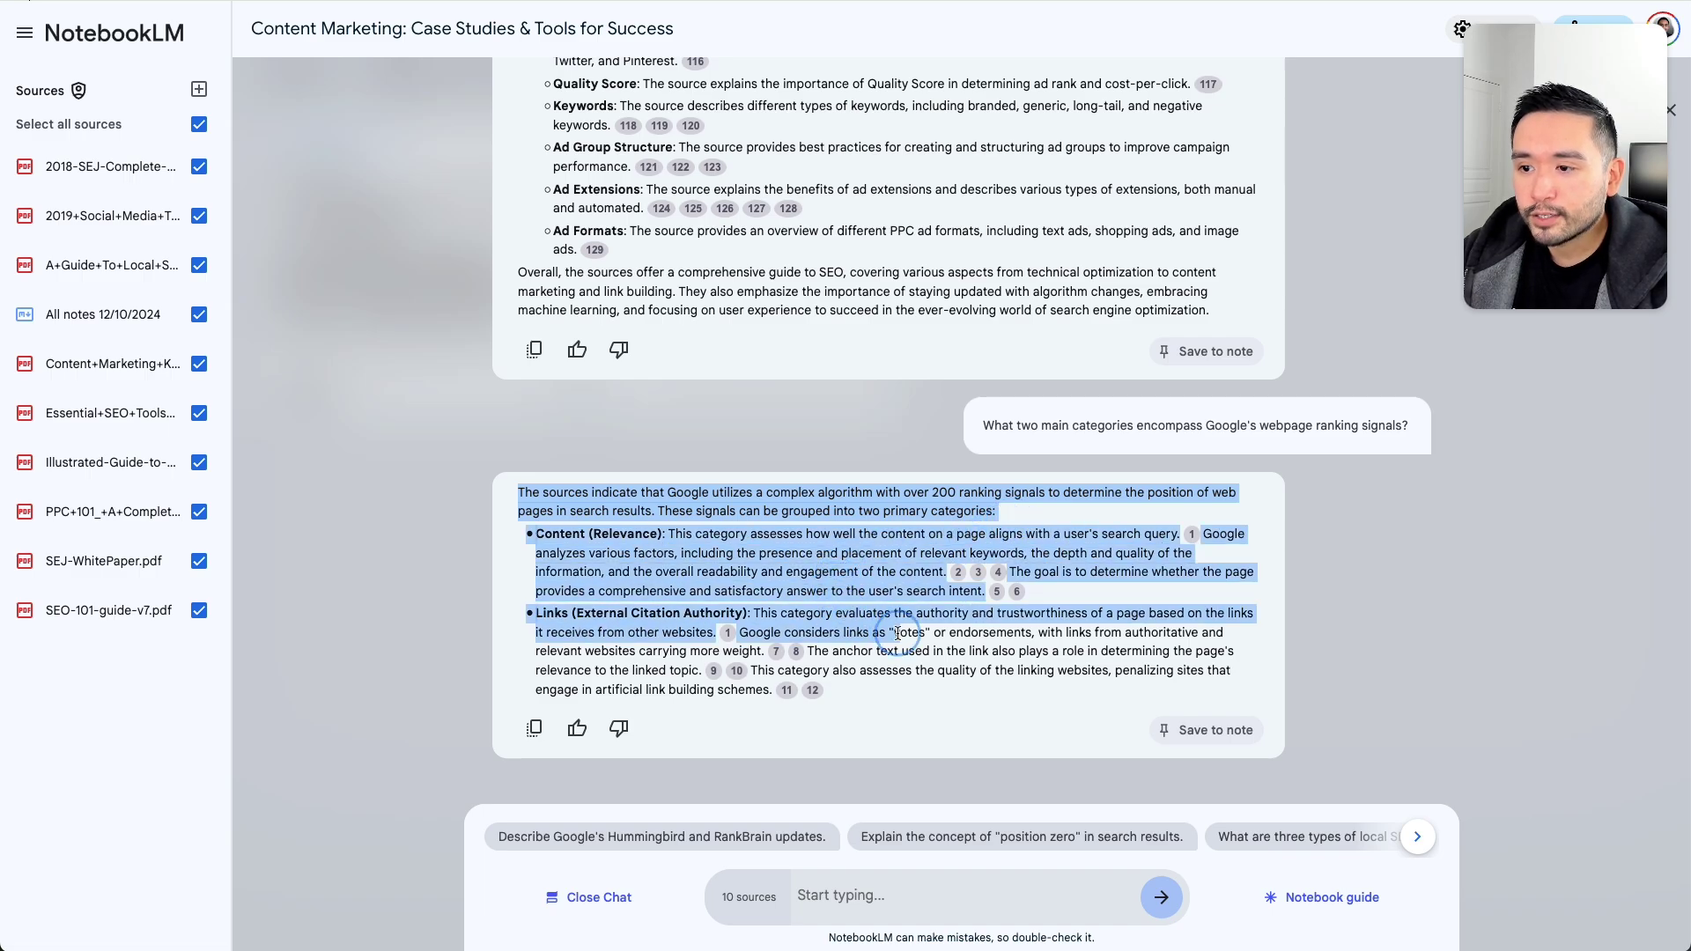
left_click(894, 634)
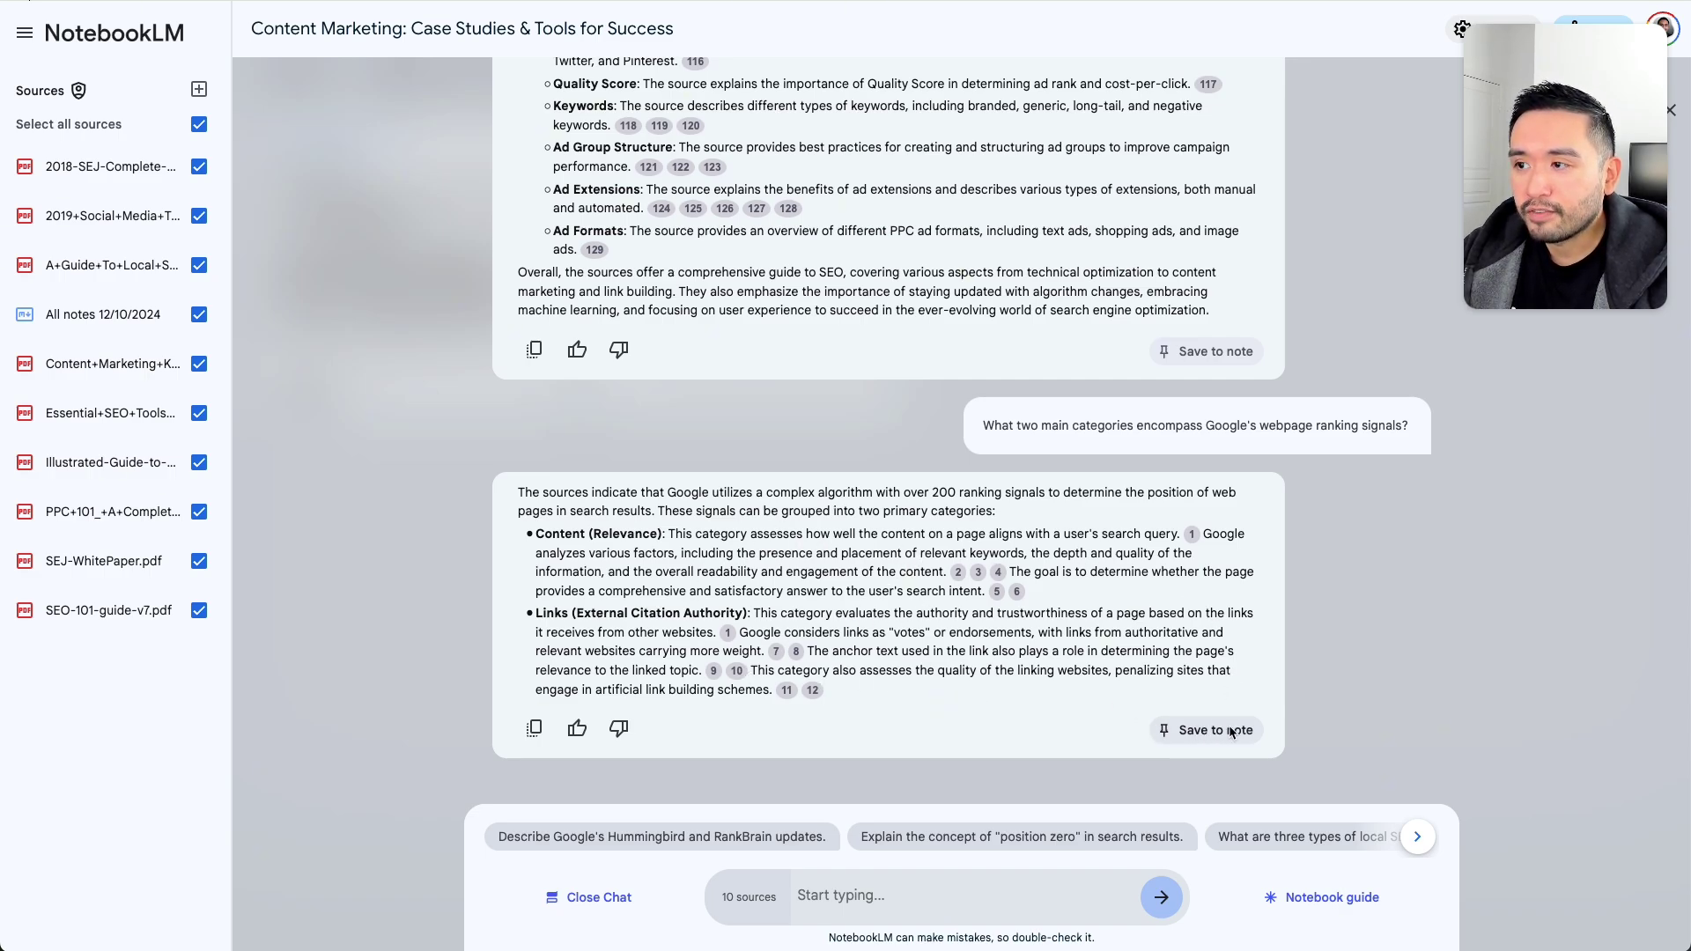
Save the ranking signals answer as a note and title it "Google Algorithm Notes"
left_click(1187, 735)
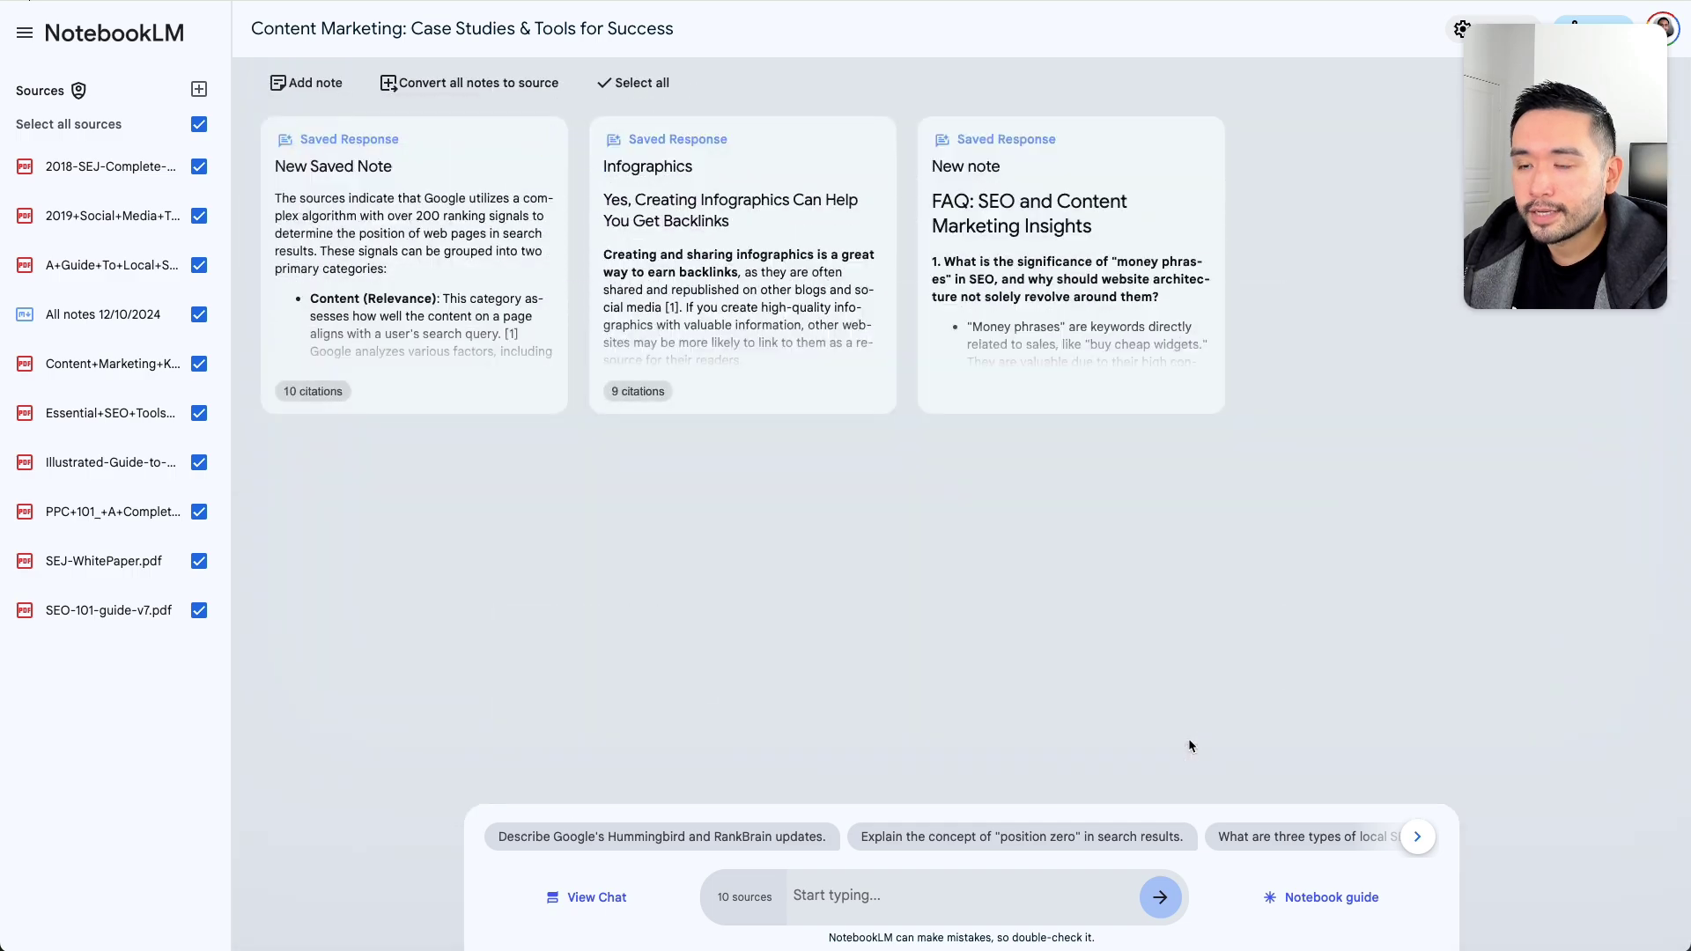
left_click(336, 170)
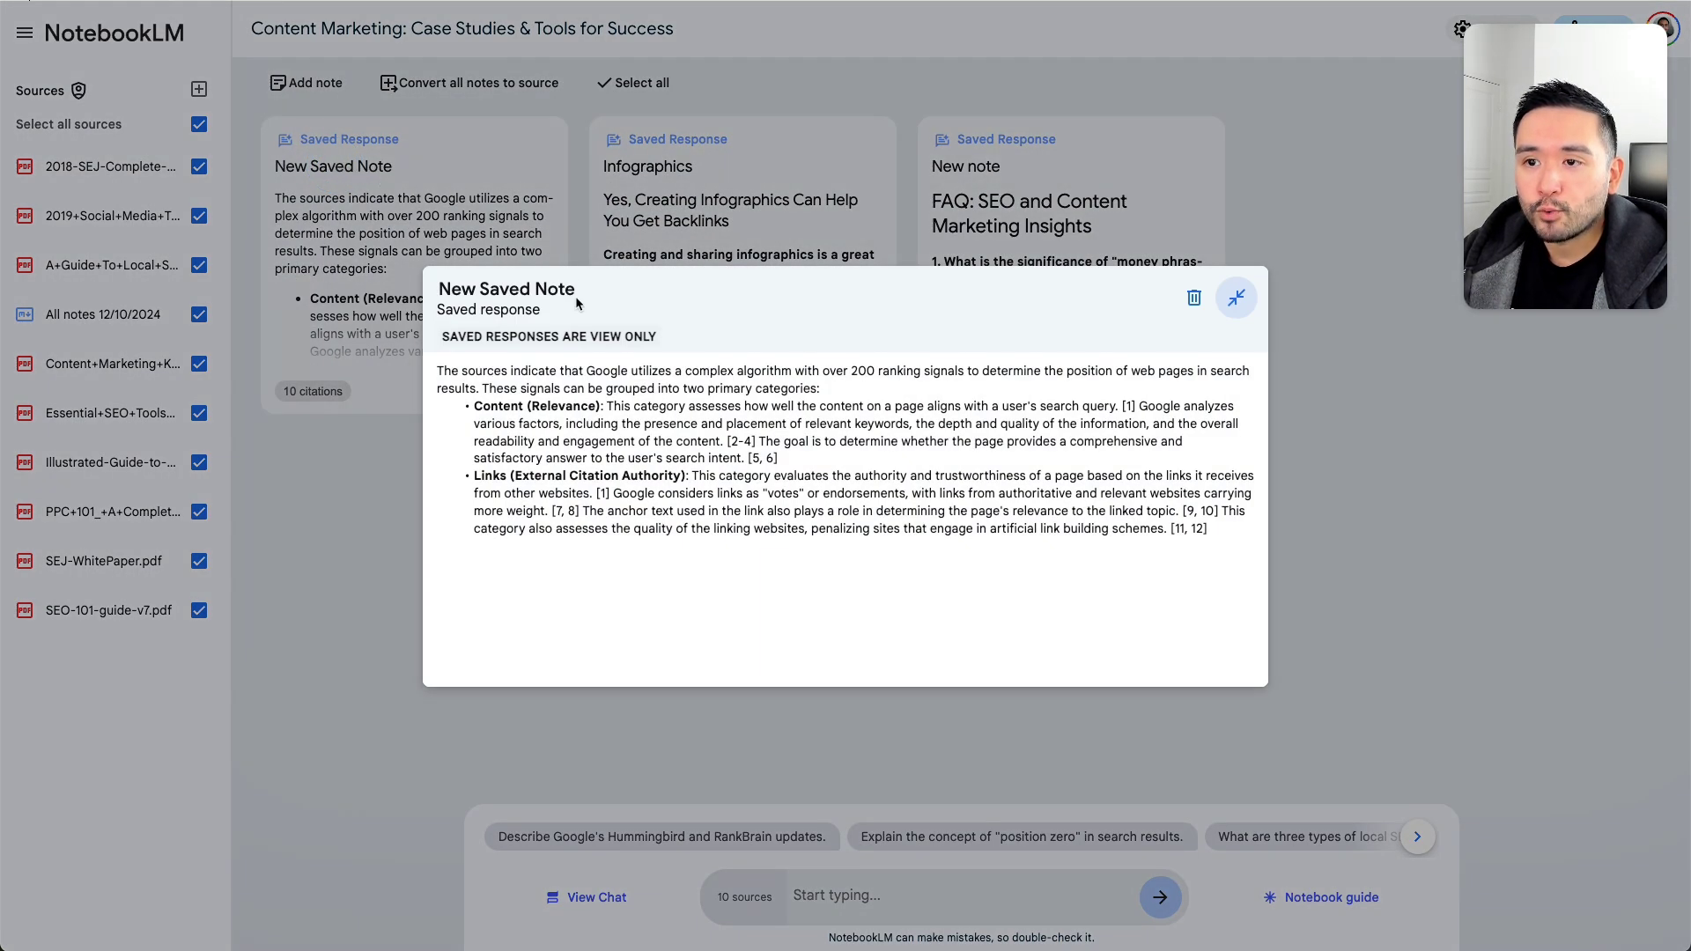
triple_click(506, 289)
type("Google An")
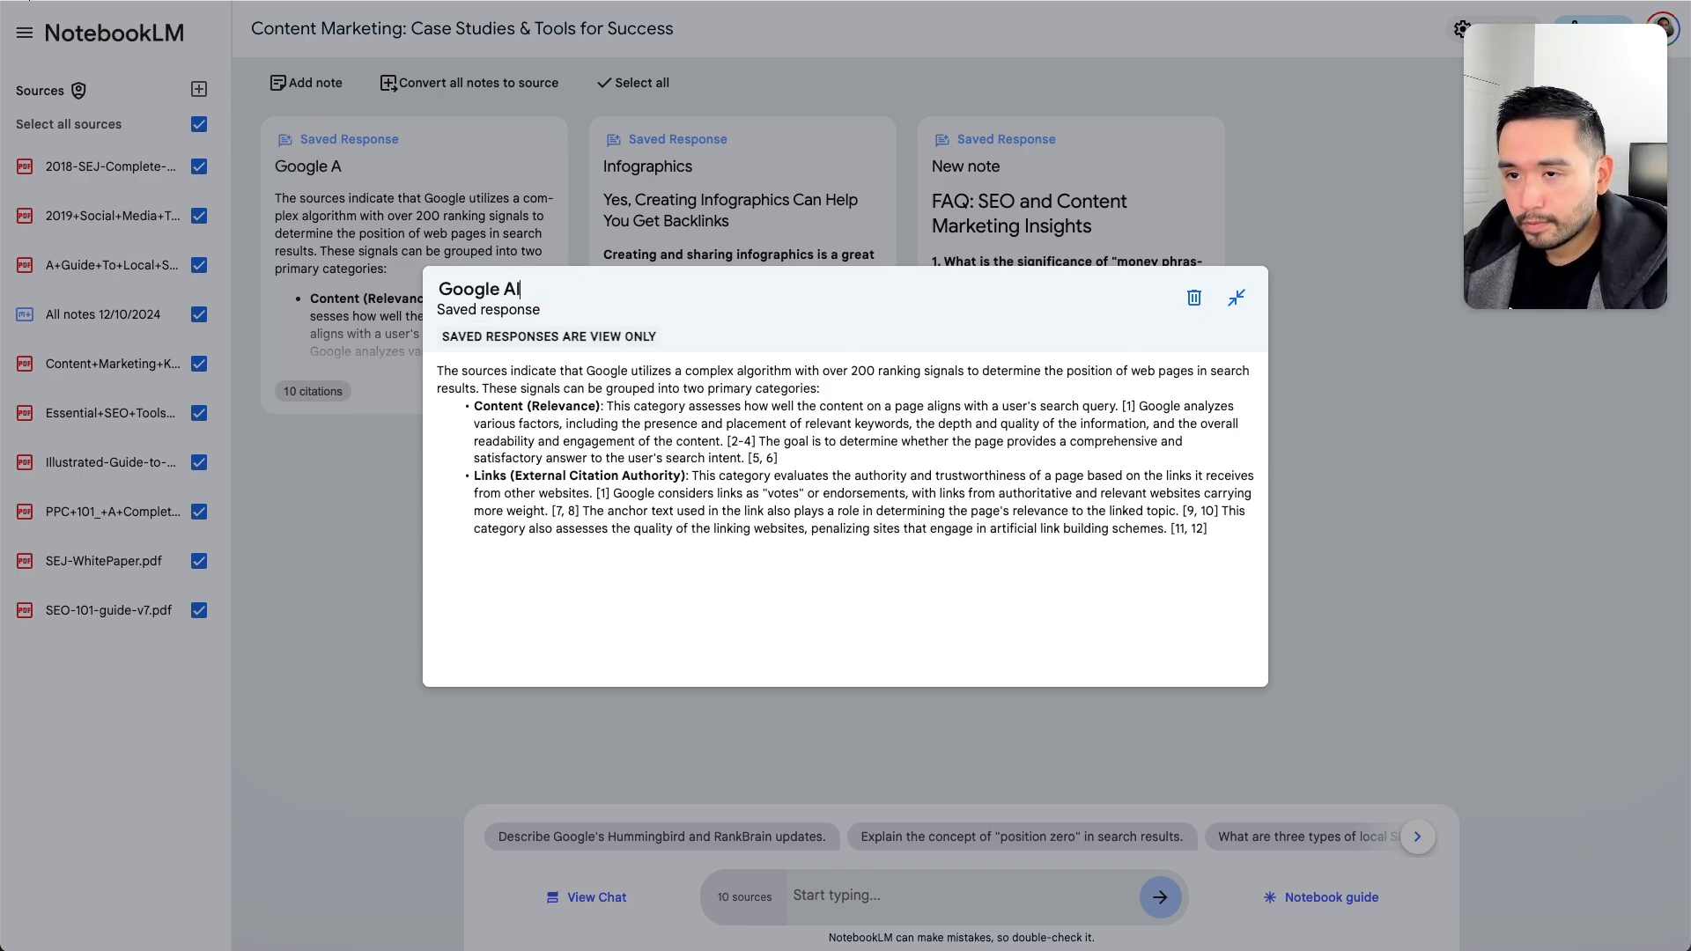
type("gorithm Notes")
key("Return")
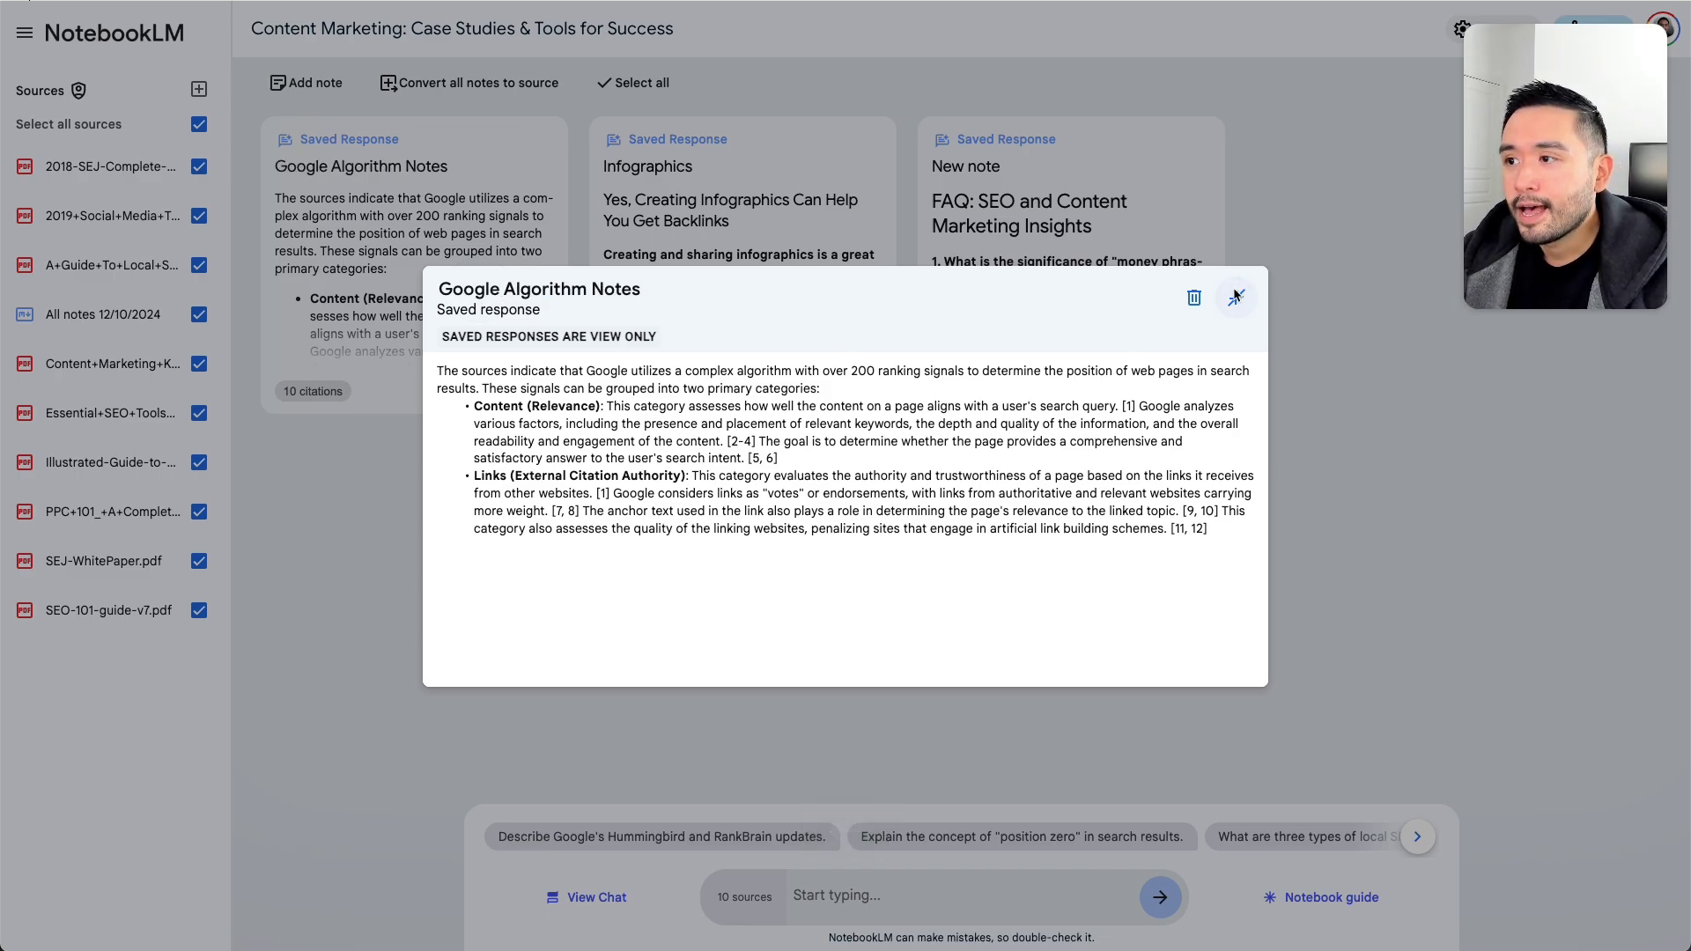
left_click(1236, 296)
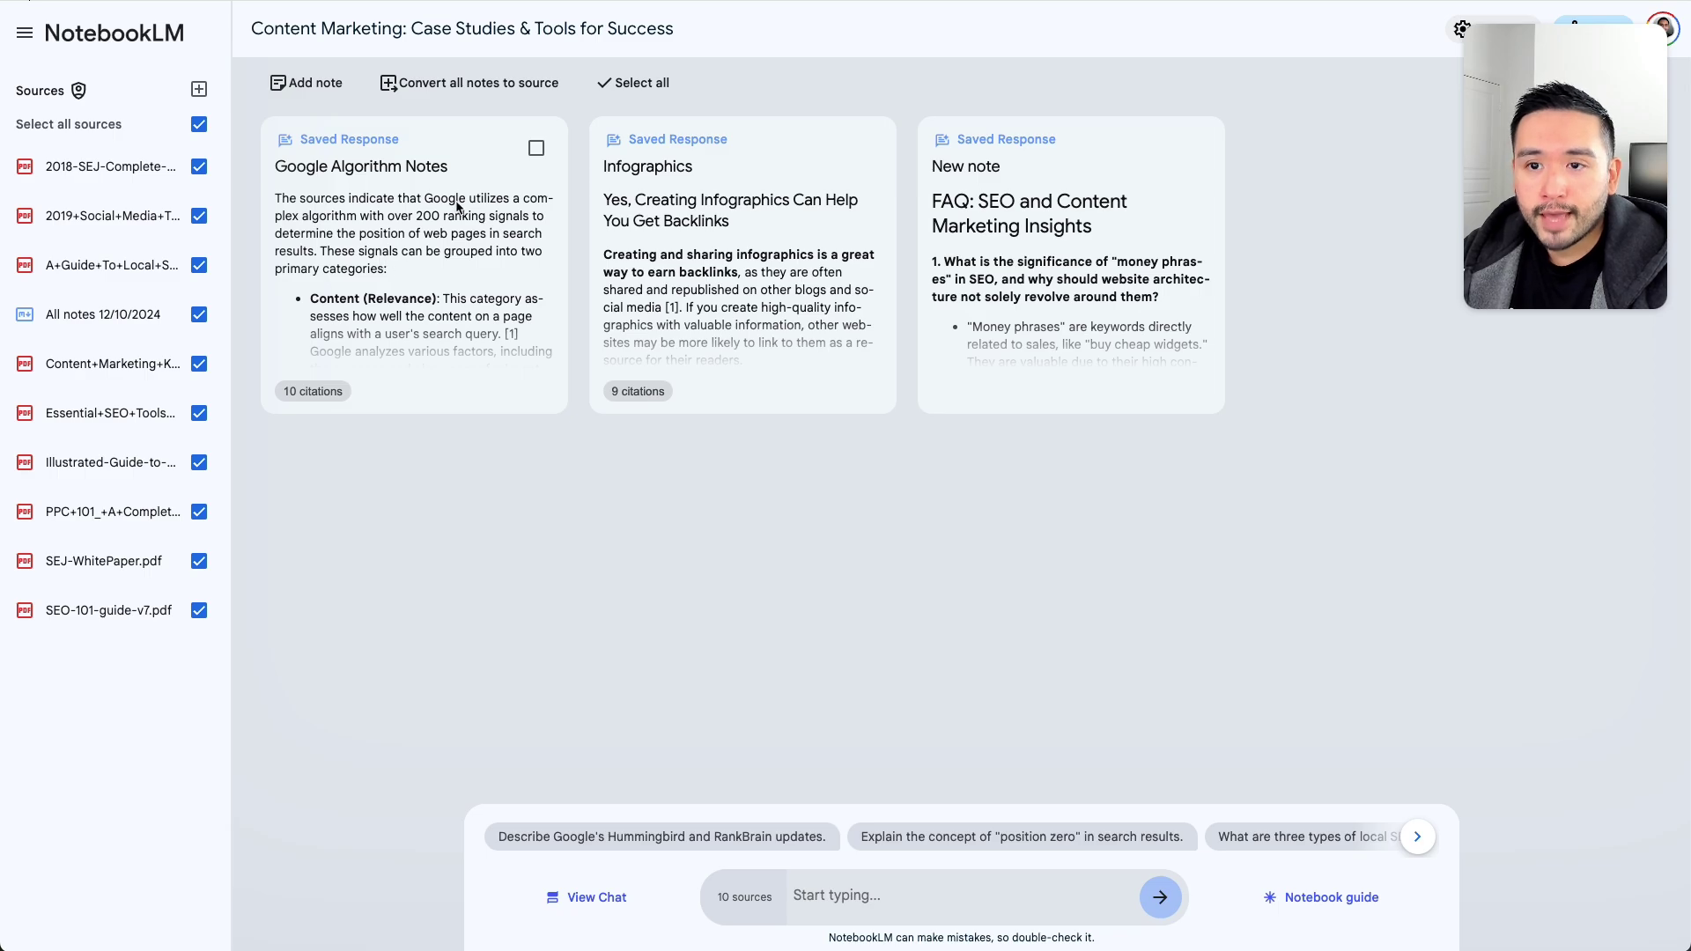
Convert only the Google Algorithm Notes note to a source
left_click(534, 149)
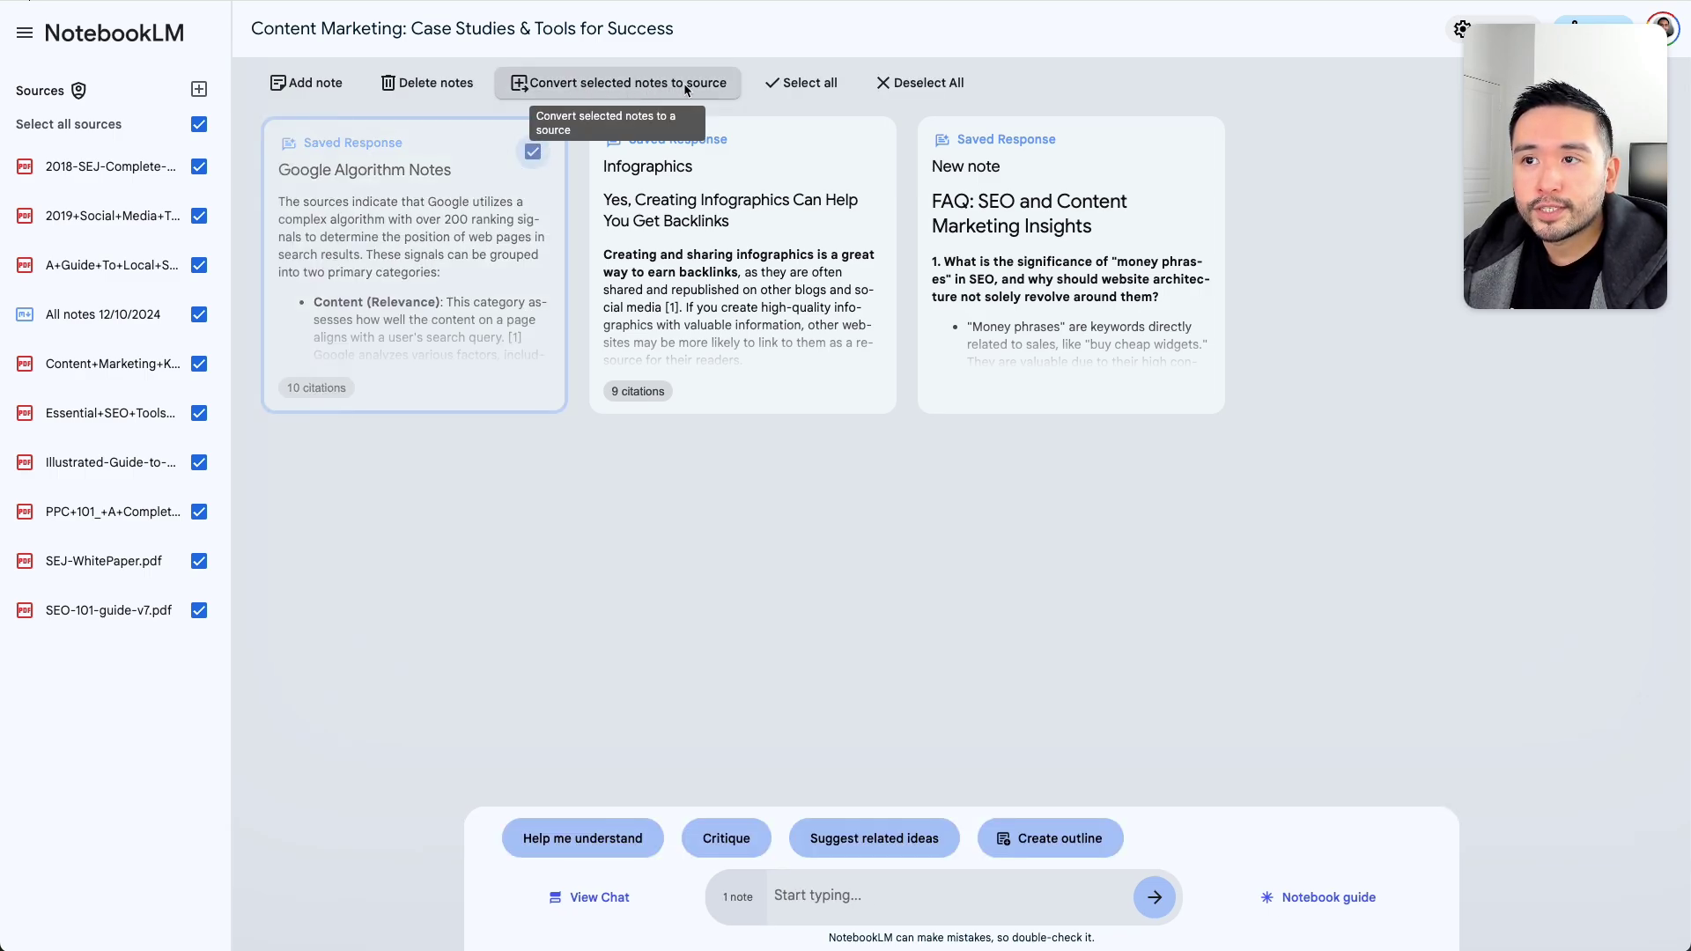
left_click(647, 89)
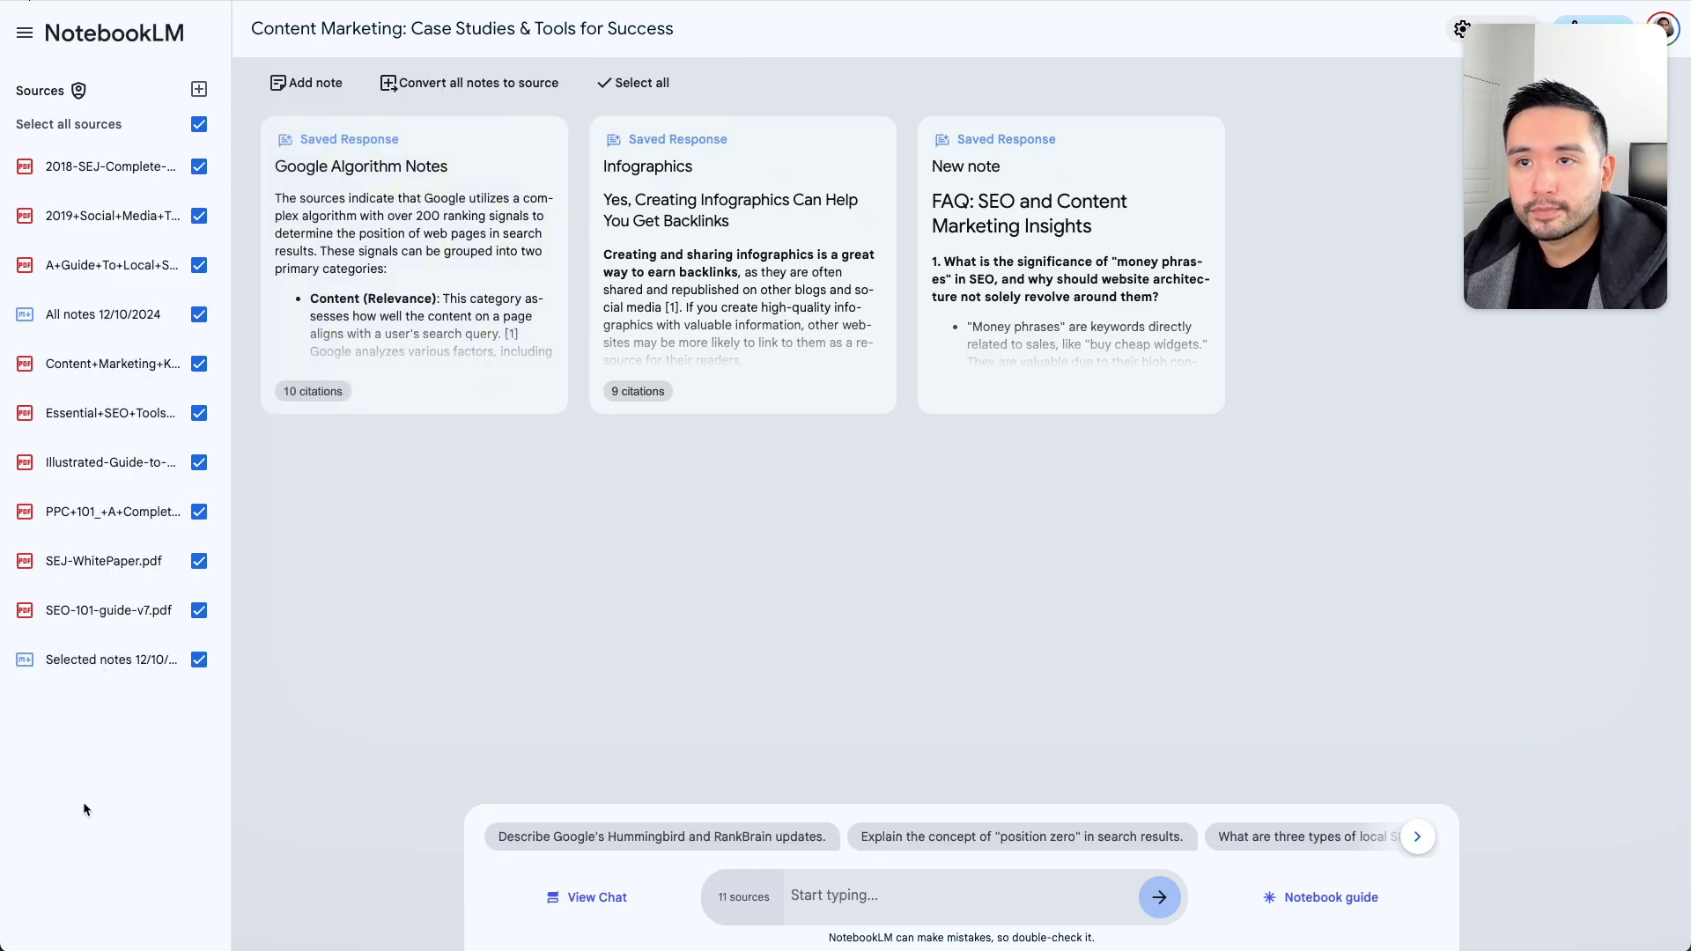
Add a blank written note and leave only the 2018-SEJ-Complete-SEO-Guide.pdf source selected
left_click(319, 86)
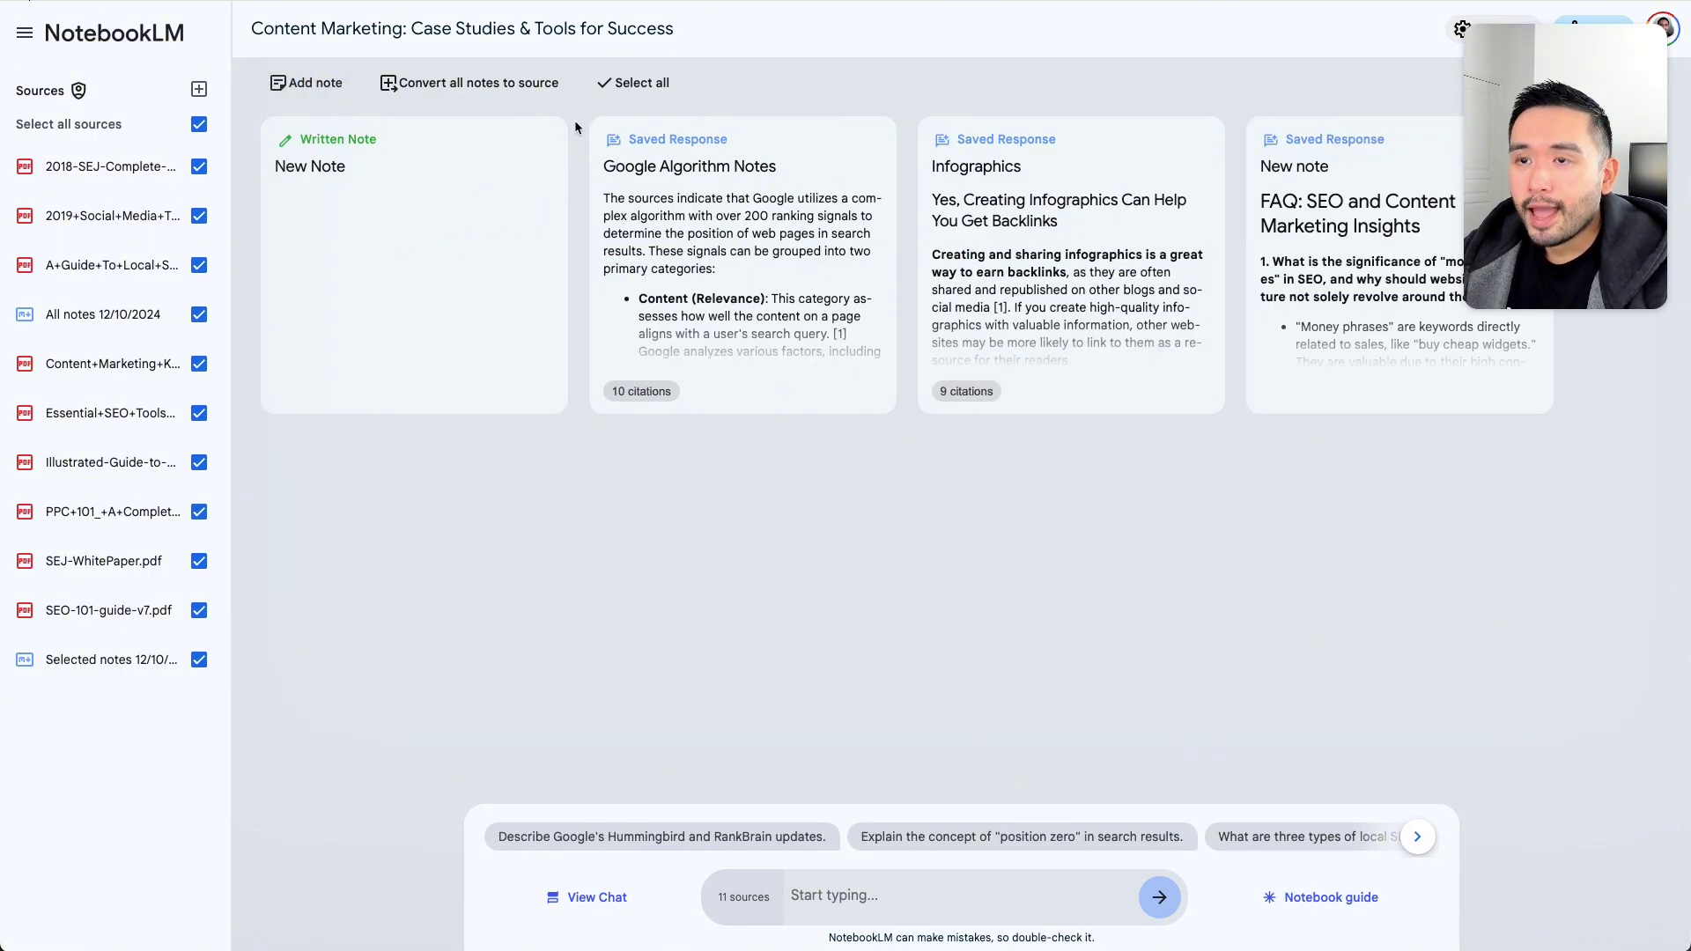
left_click(199, 124)
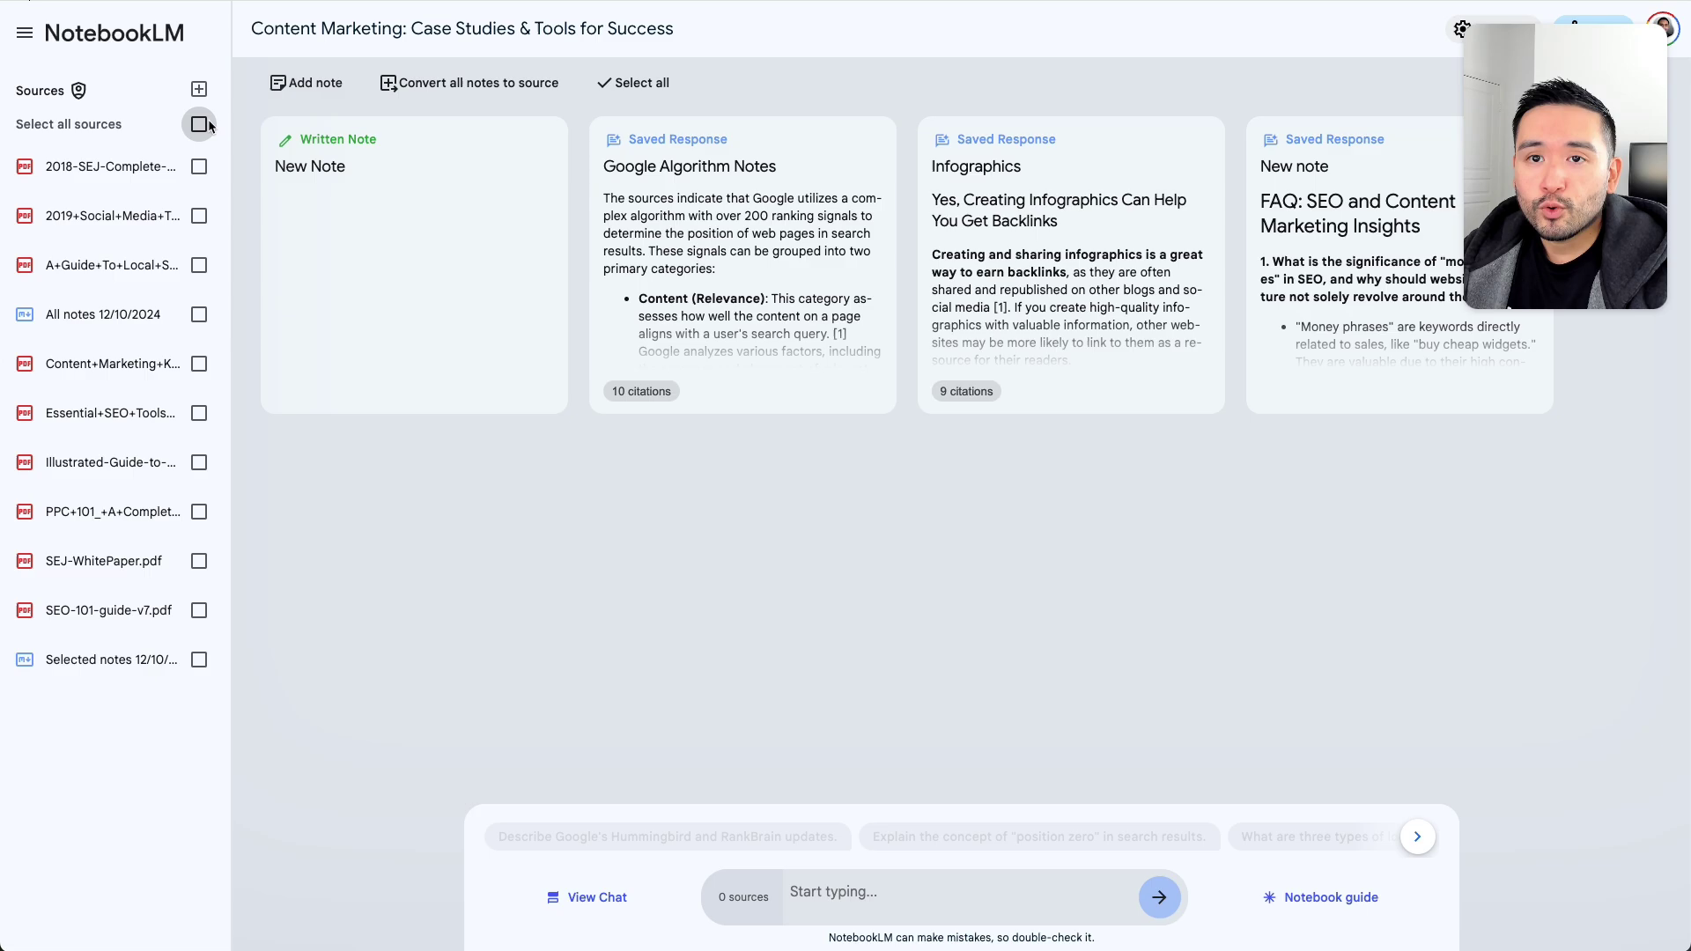
left_click(199, 167)
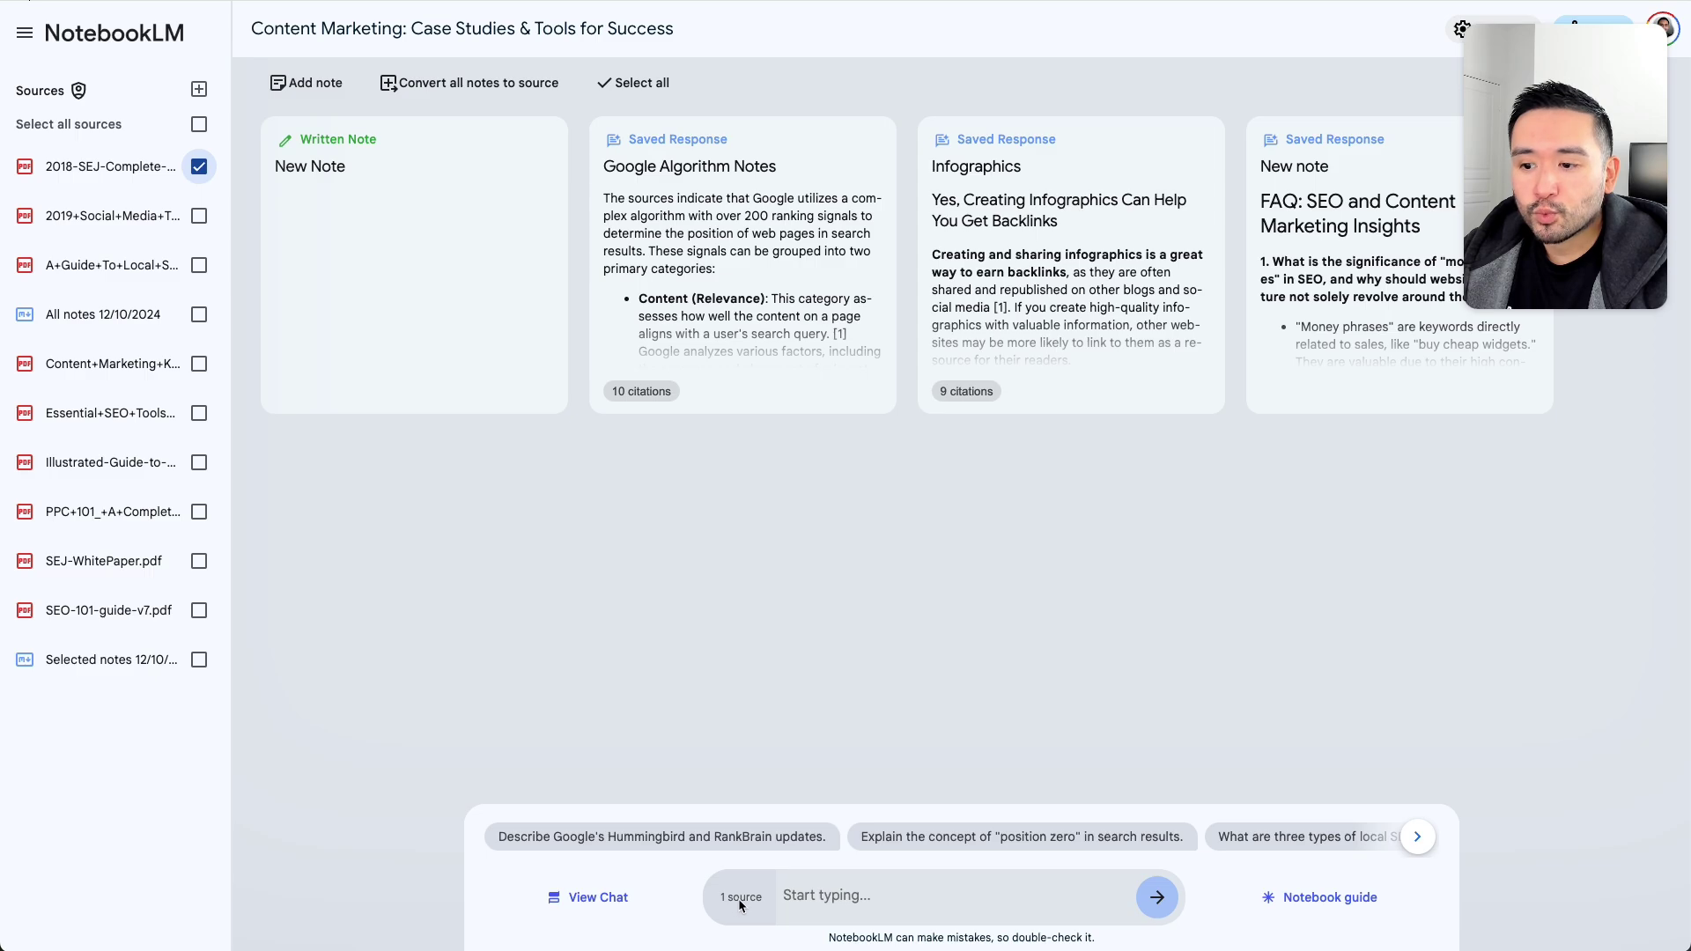
Ask the chat "summarize this doc" and read the first sections of the summary
left_click(831, 897)
type("summarize this doc")
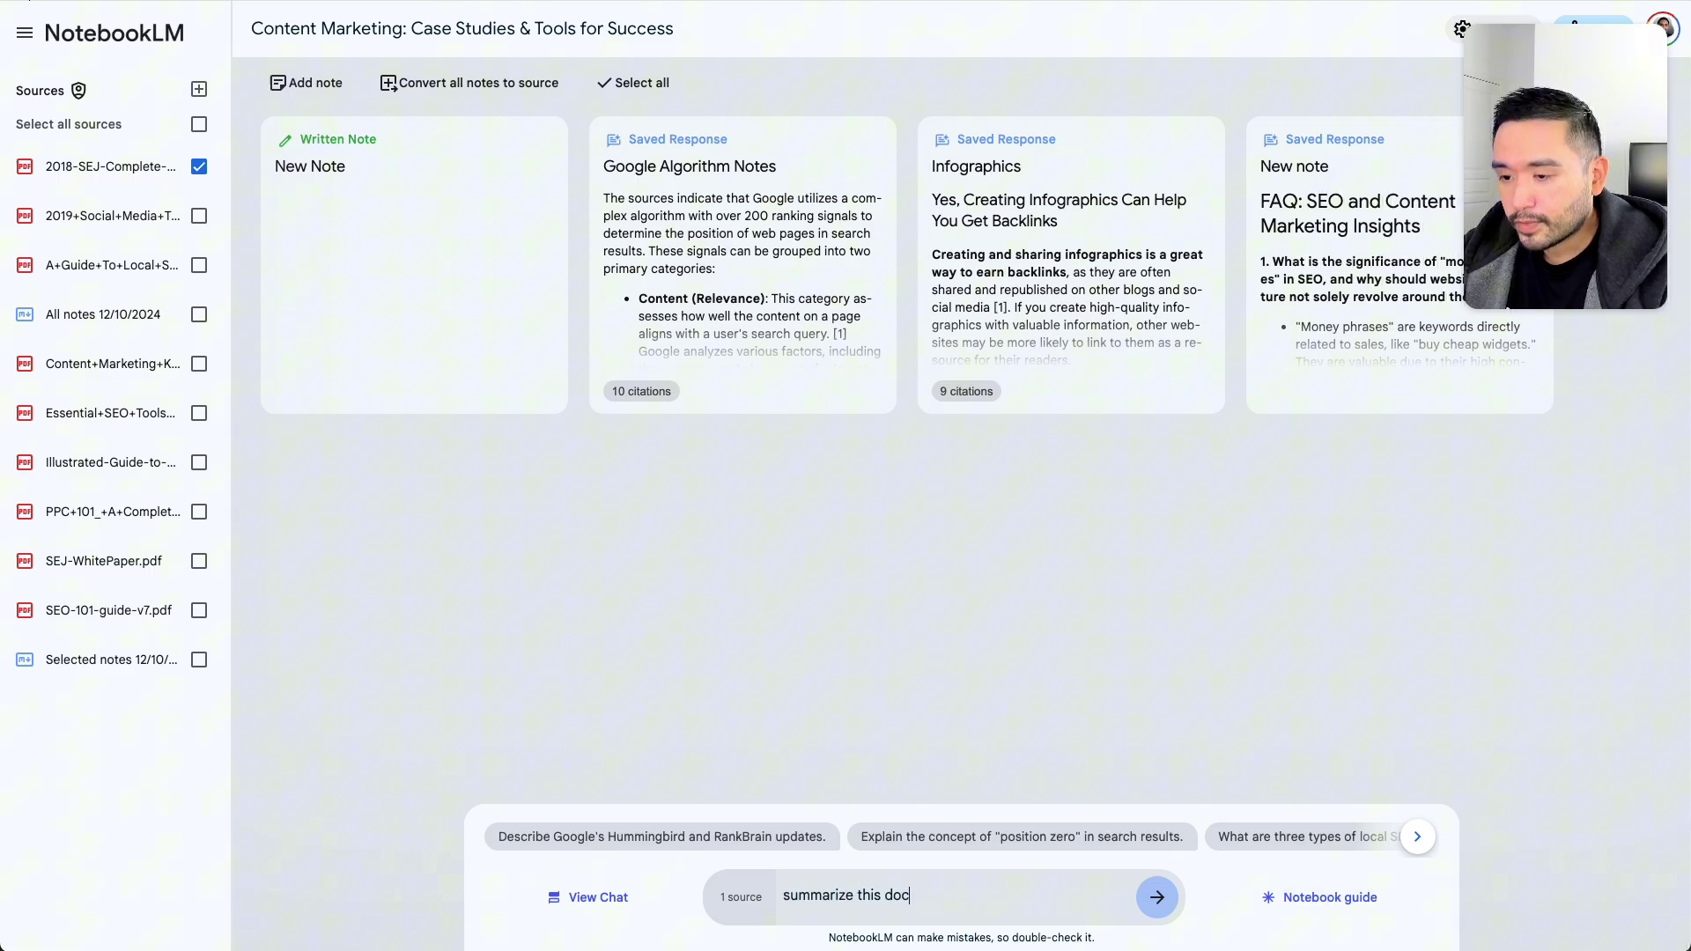
key("Return")
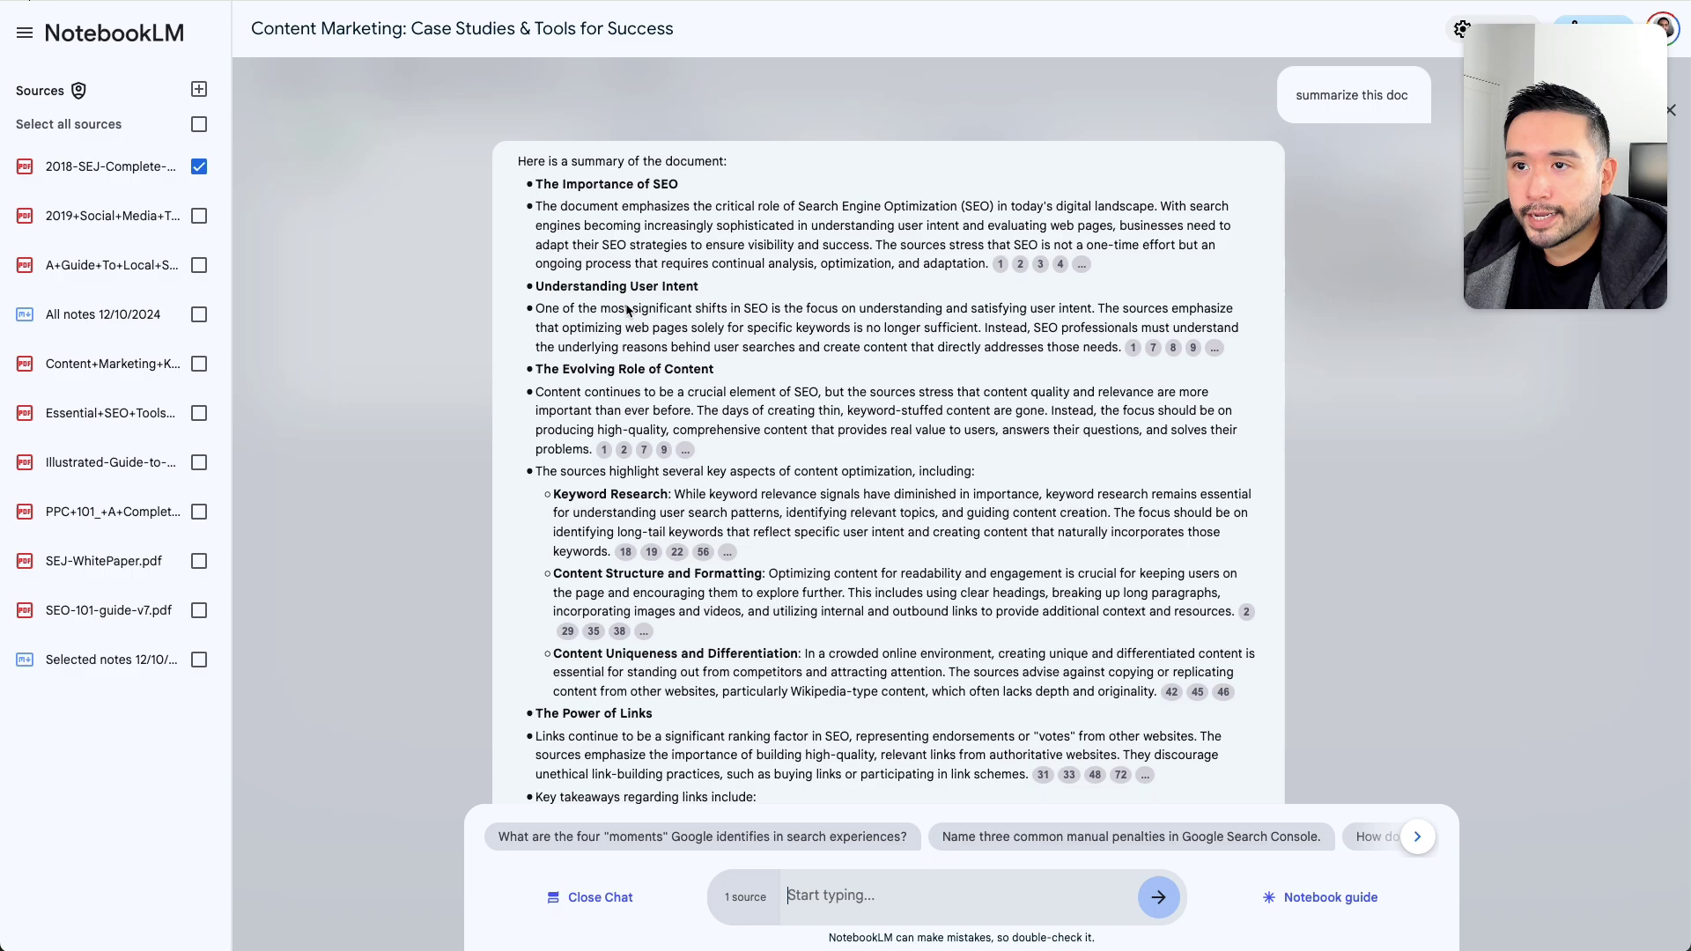
left_click_drag(643, 162, 744, 187)
scroll(701, 245, "down", 1)
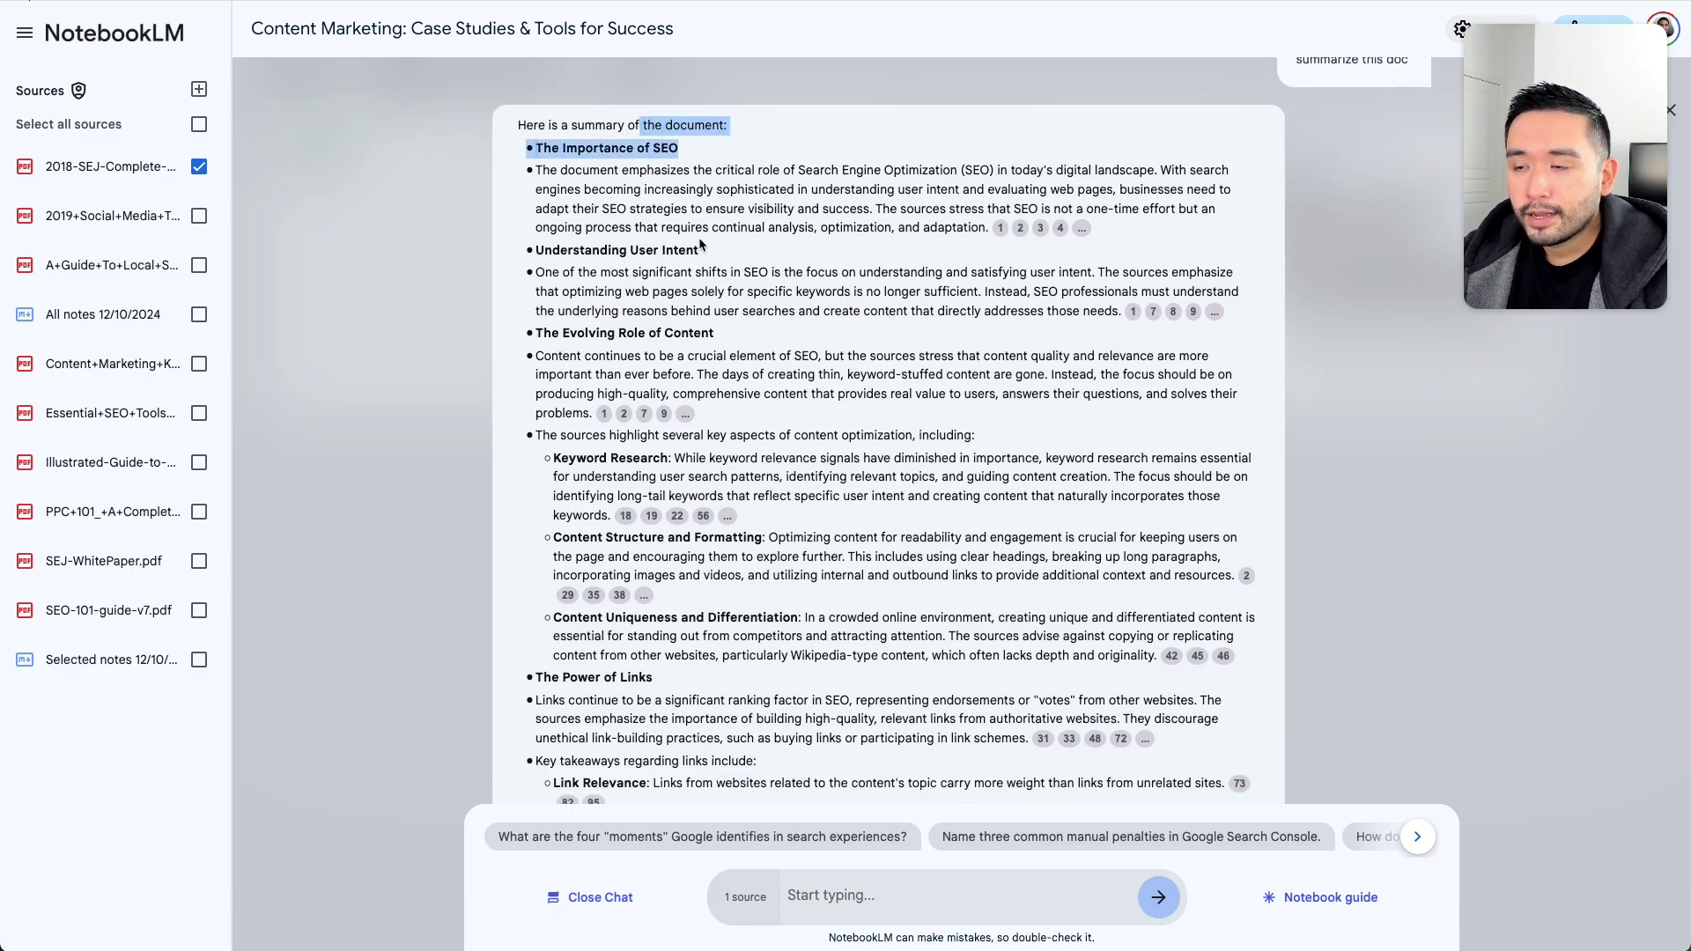
scroll(701, 245, "down", 3)
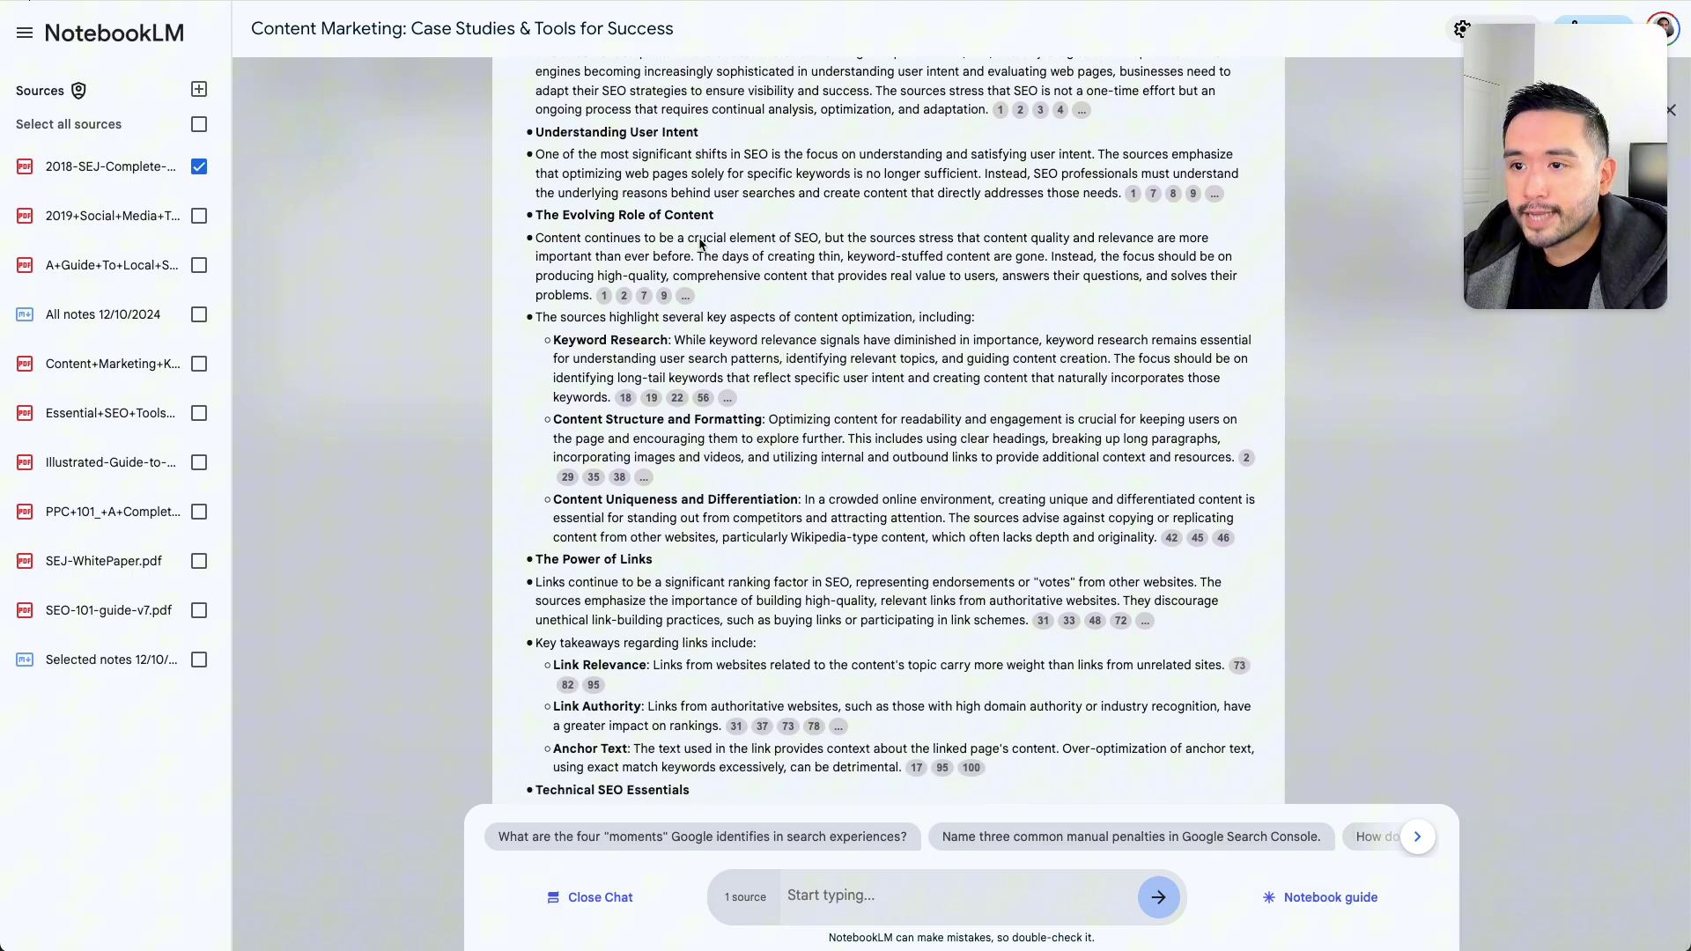
Check several of the summary's citations in the source PDF, from The Importance of SEO to Content Structure and Formatting
left_click(602, 296)
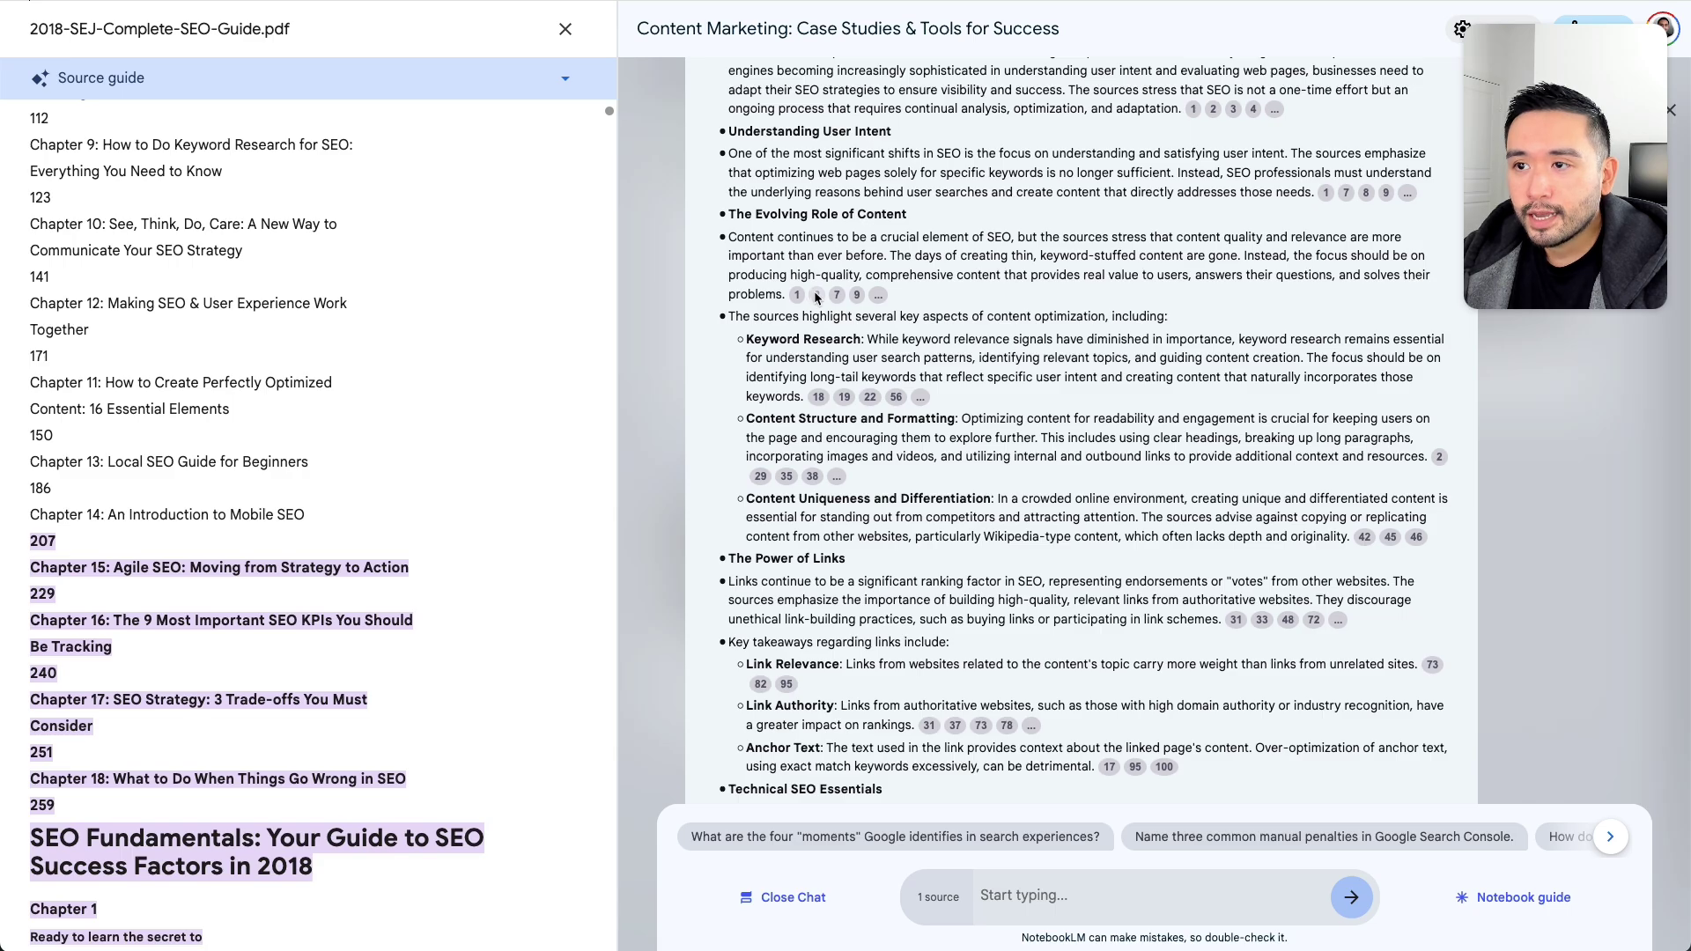
left_click(1194, 110)
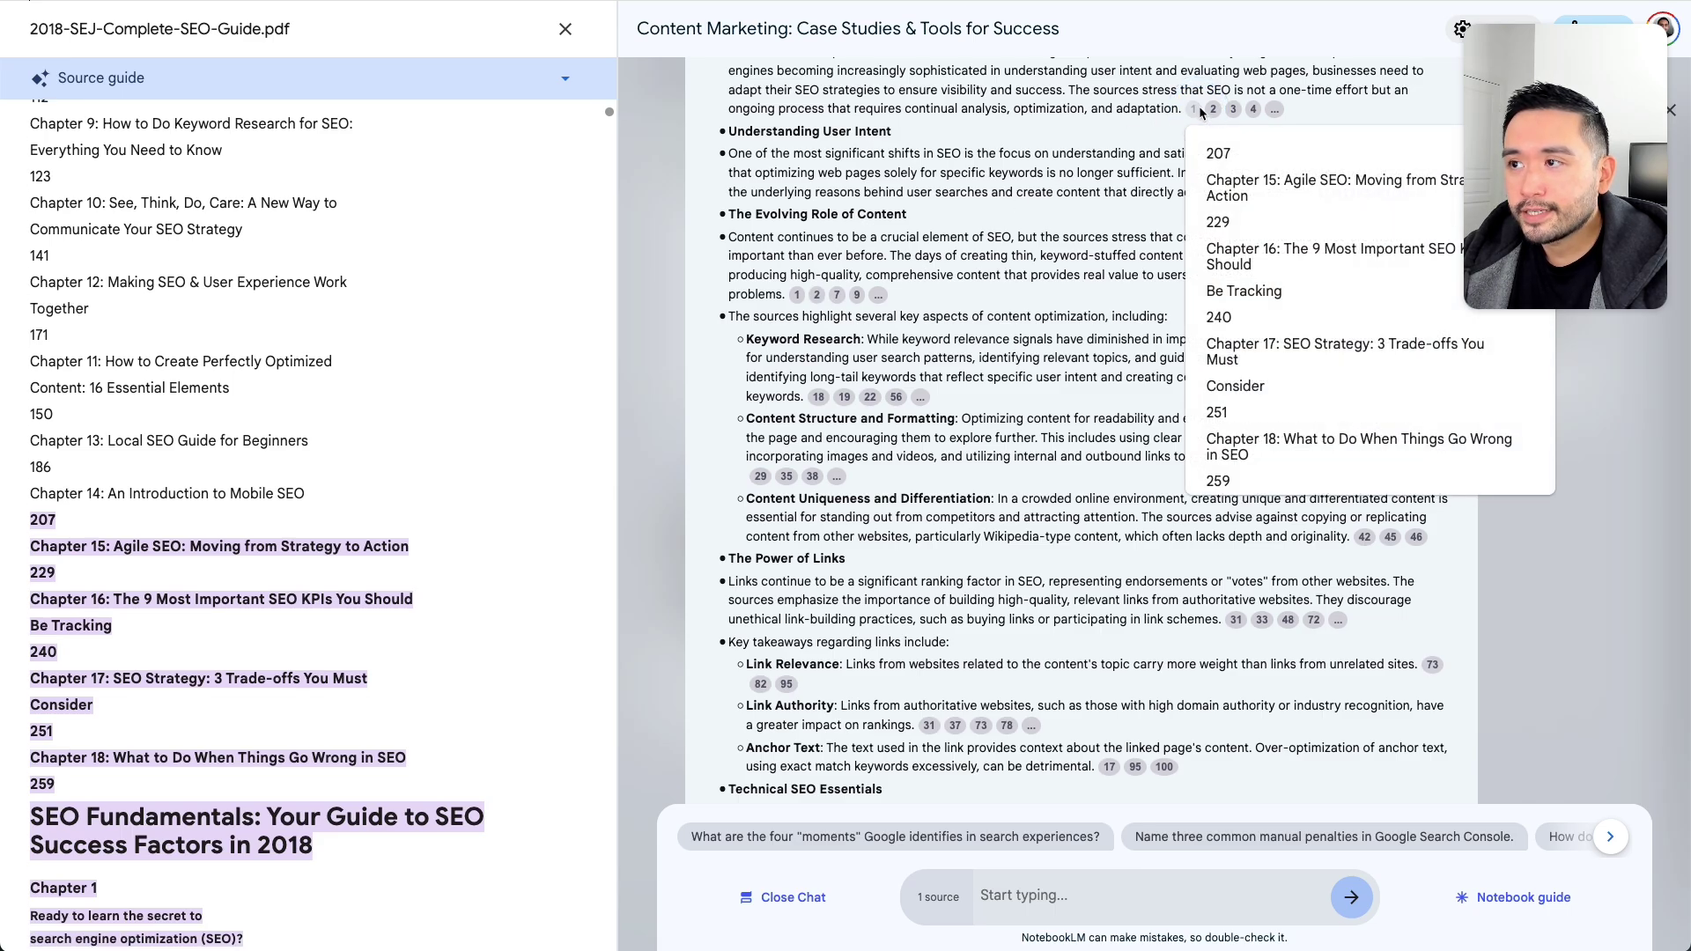
left_click(1255, 109)
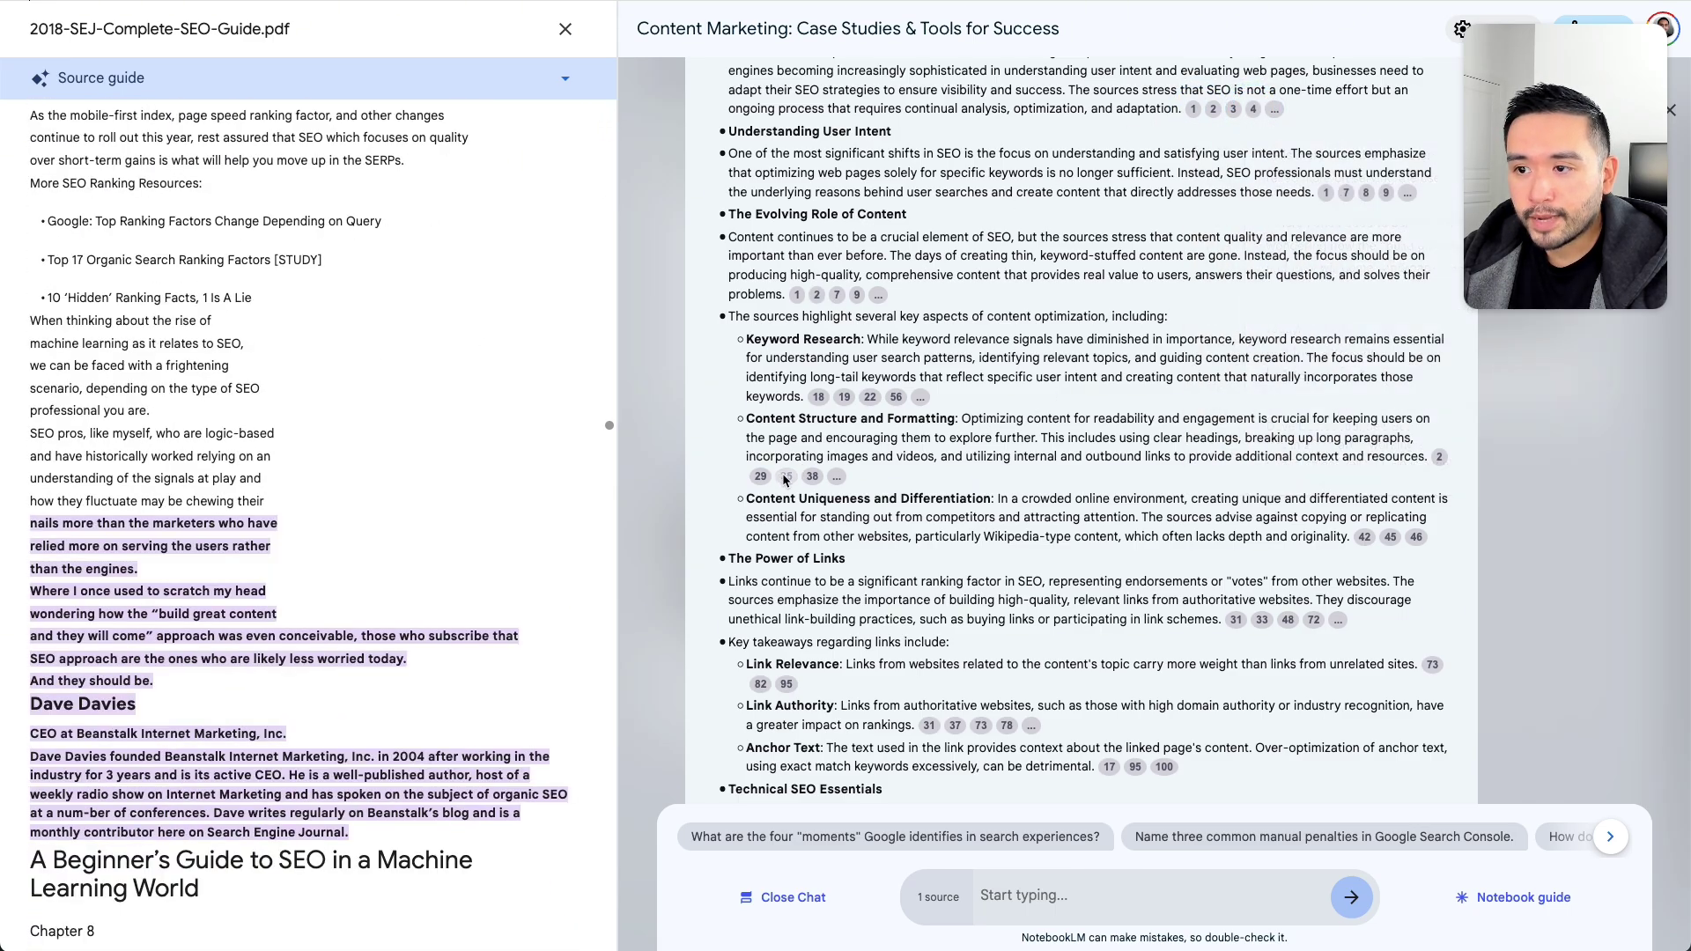
left_click(786, 477)
left_click(871, 397)
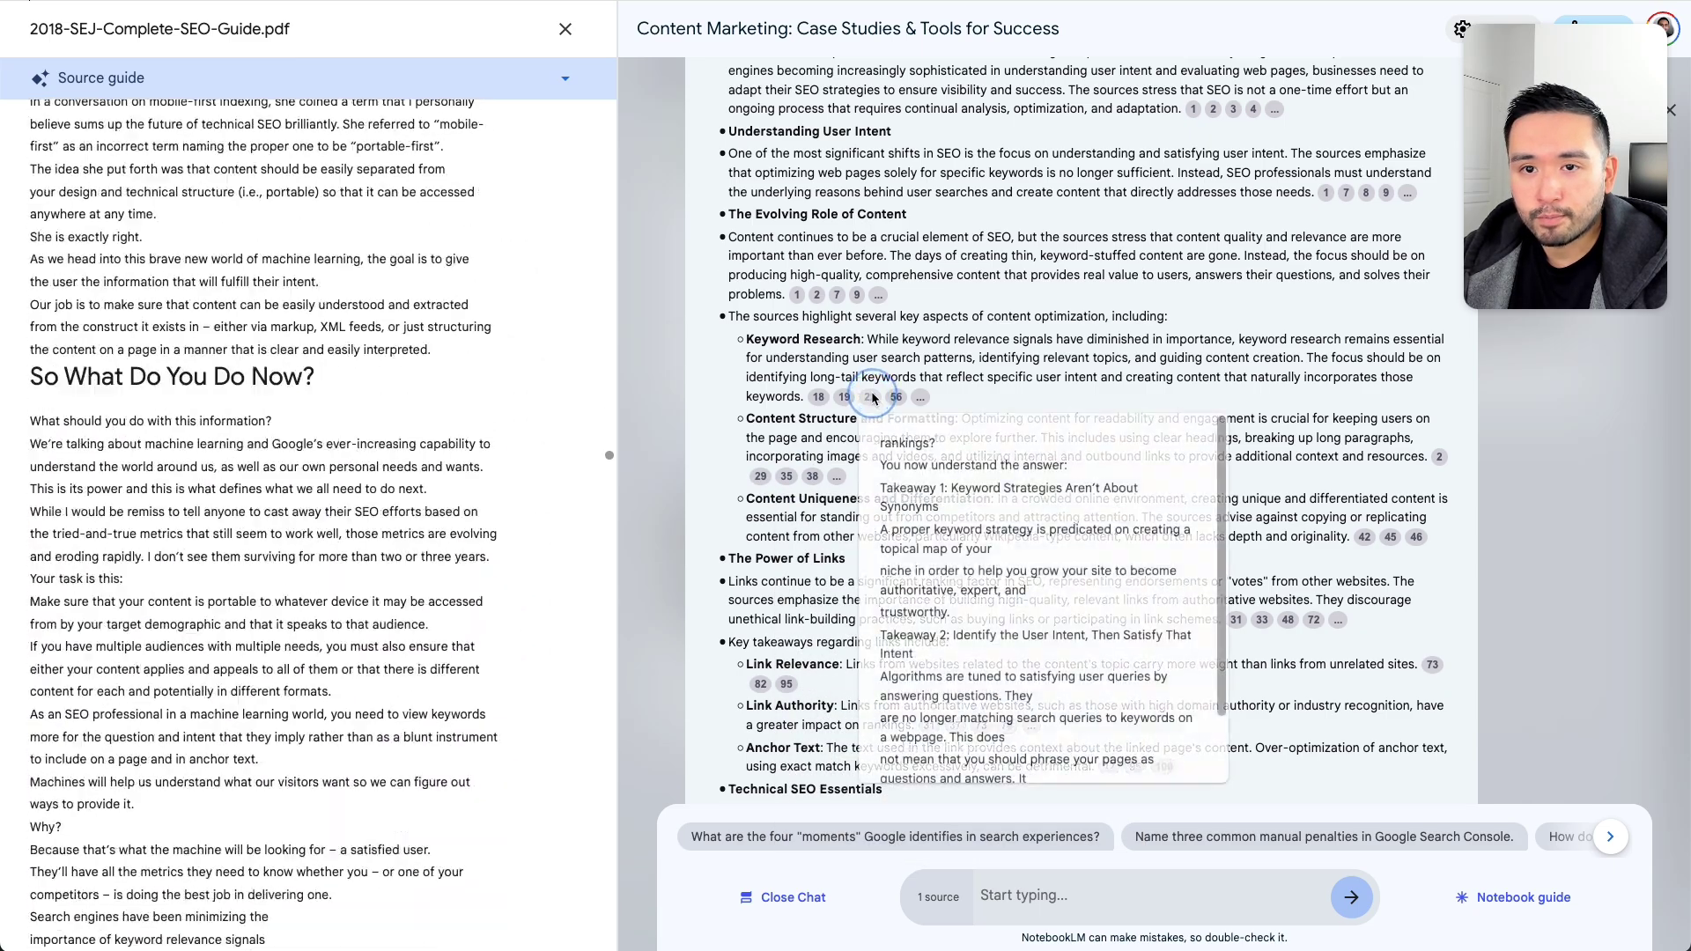
Read through the whole document summary, from The Importance of SEO to the closing overall paragraph
scroll(1149, 509, "down", 2)
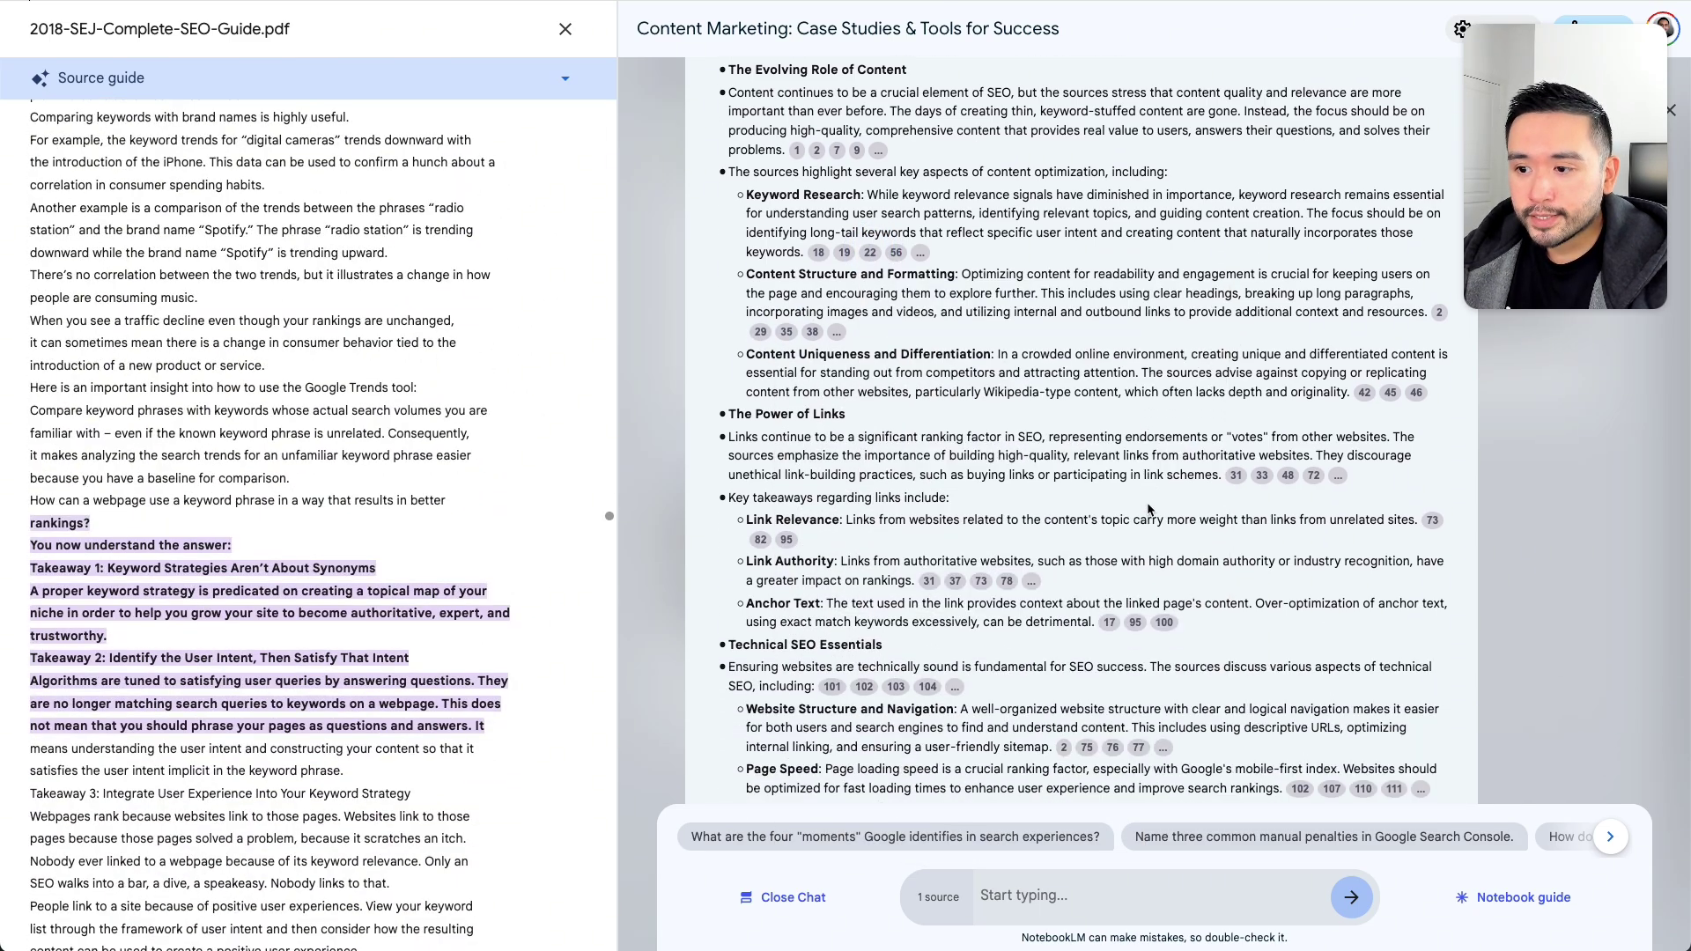
scroll(1149, 509, "down", 8)
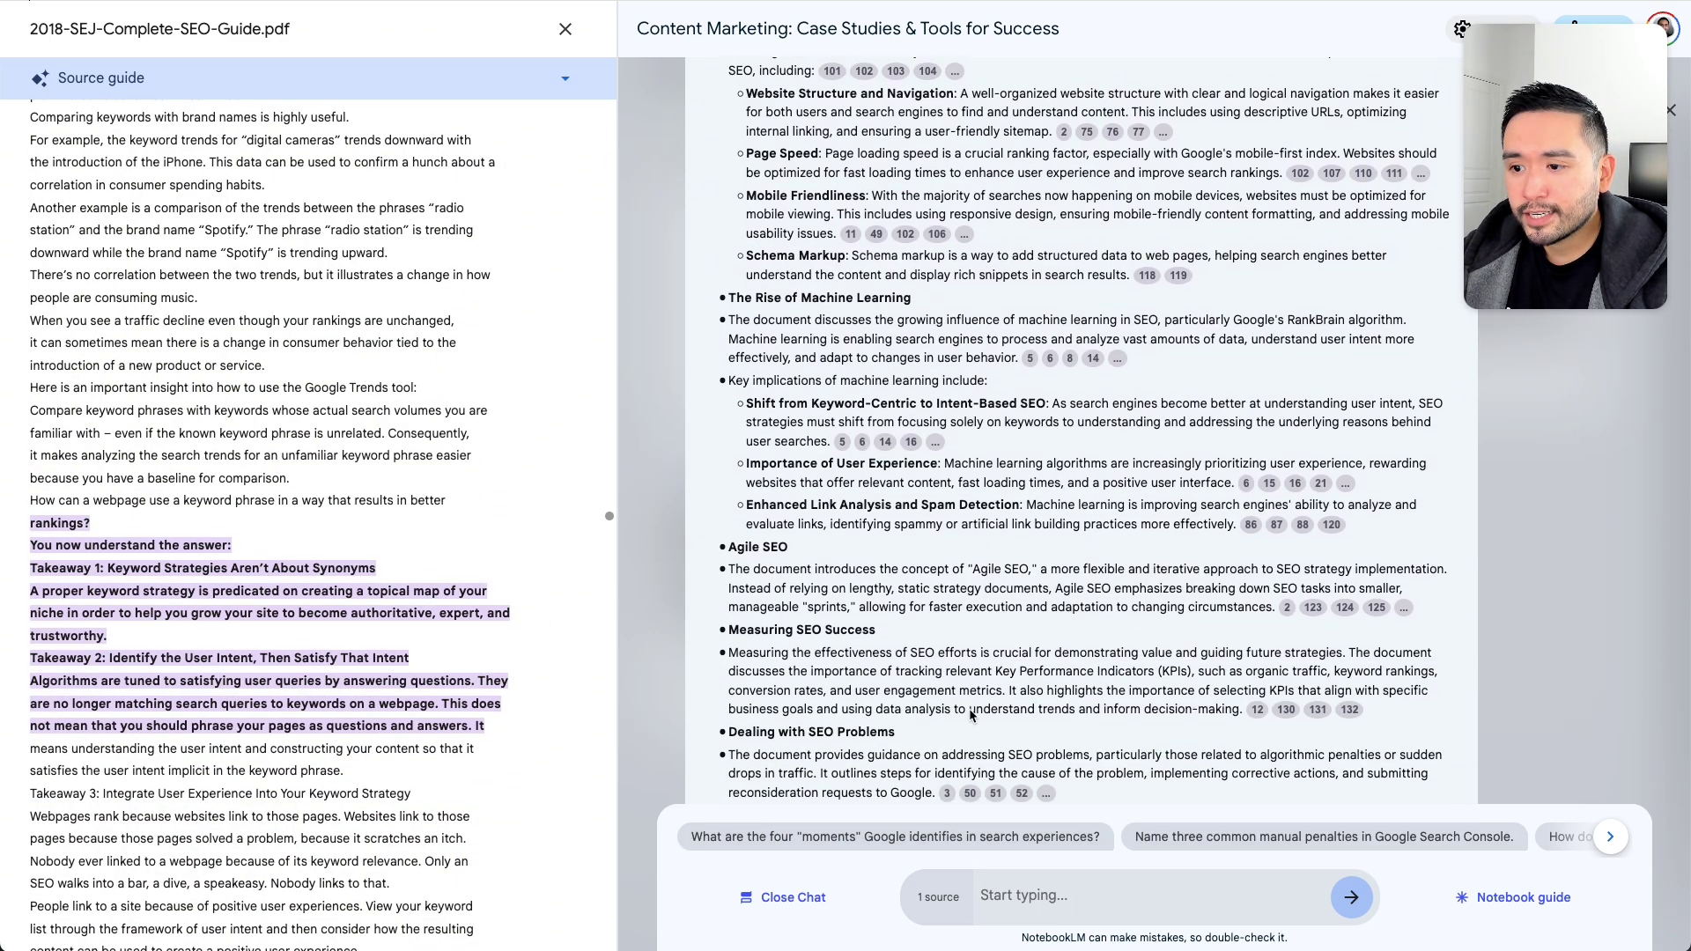
scroll(971, 715, "down", 4)
left_click_drag(1361, 703, 897, 307)
scroll(895, 349, "up", 5)
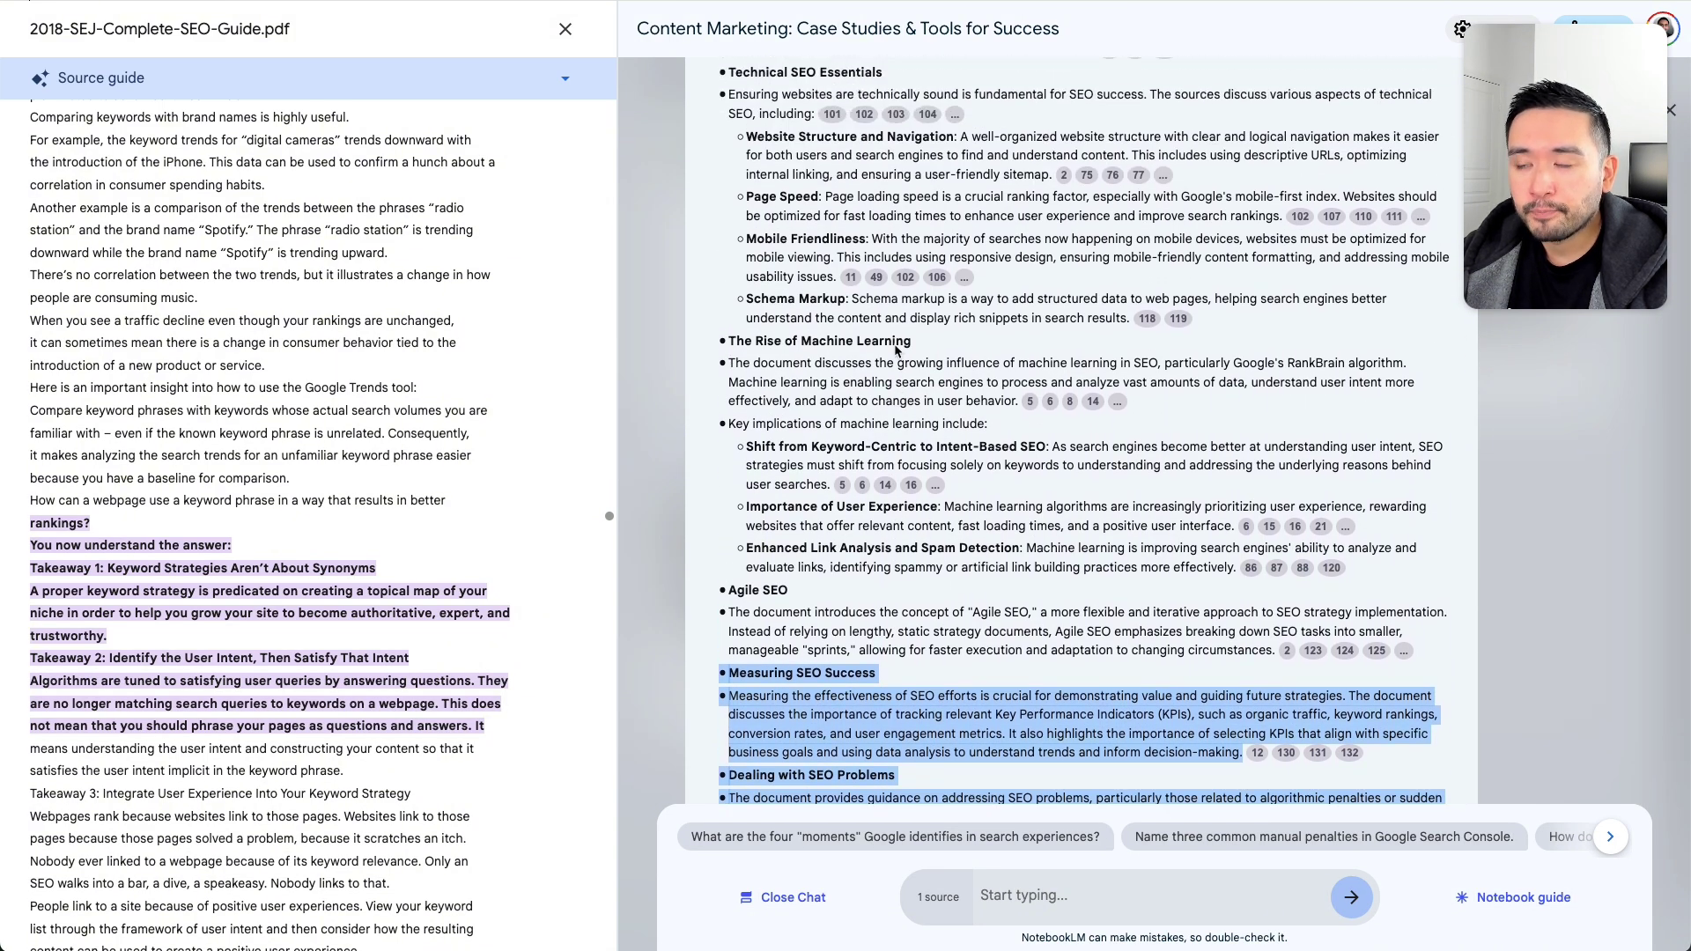
scroll(878, 383, "up", 1)
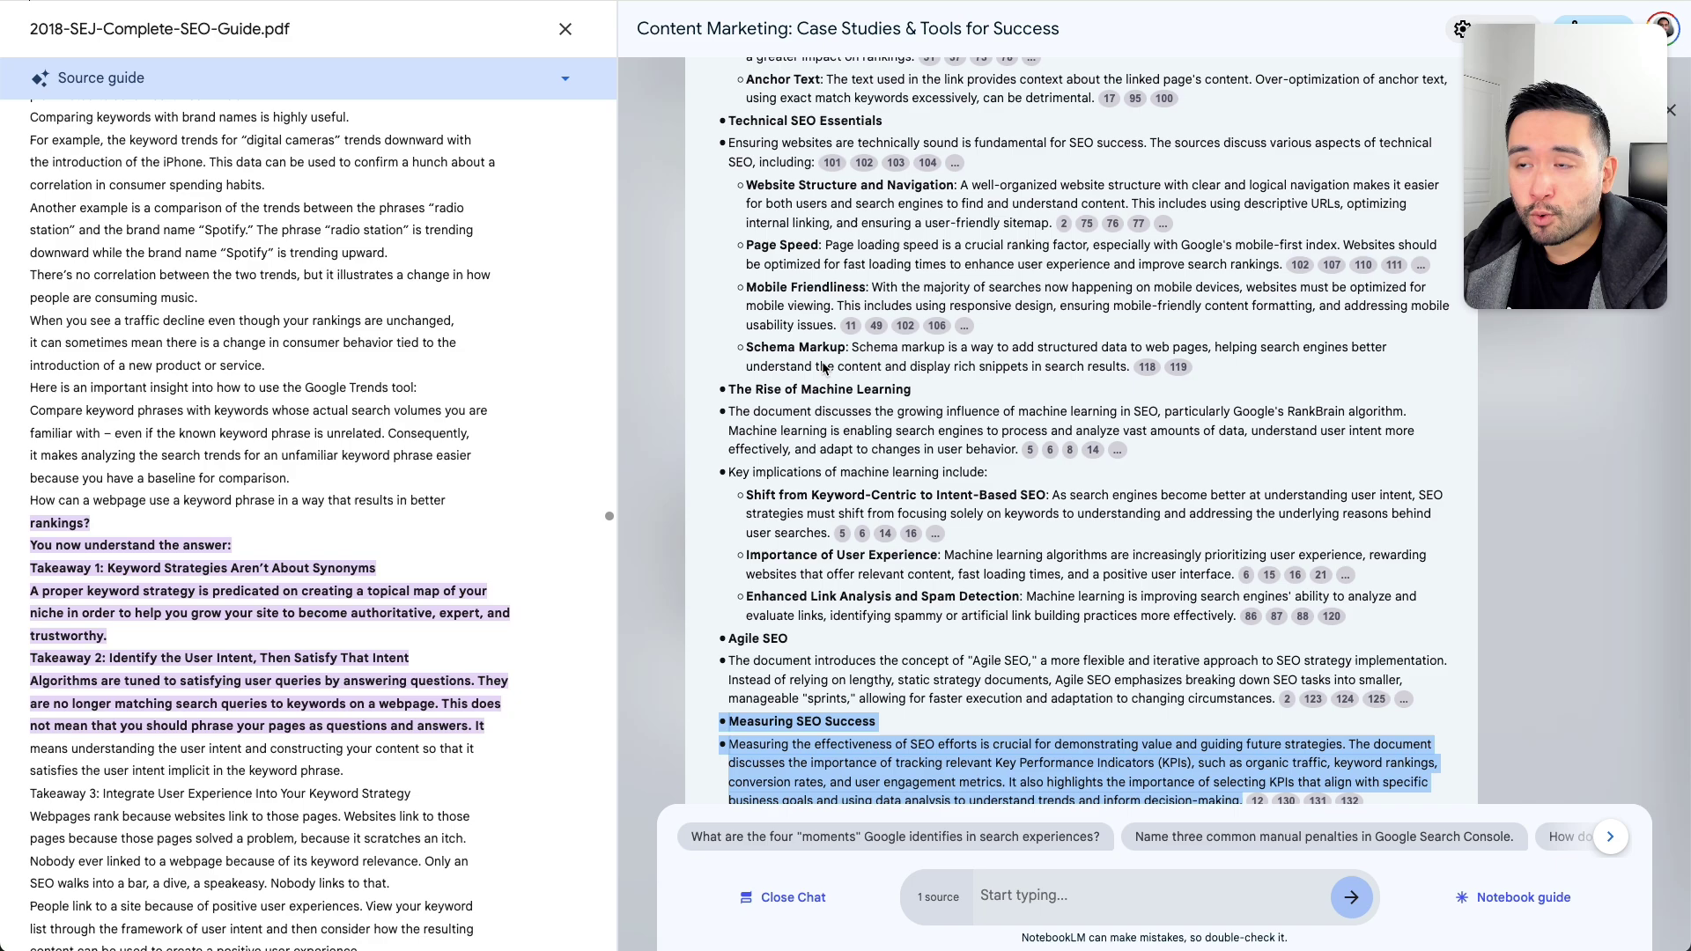
scroll(825, 364, "up", 4)
scroll(826, 364, "up", 2)
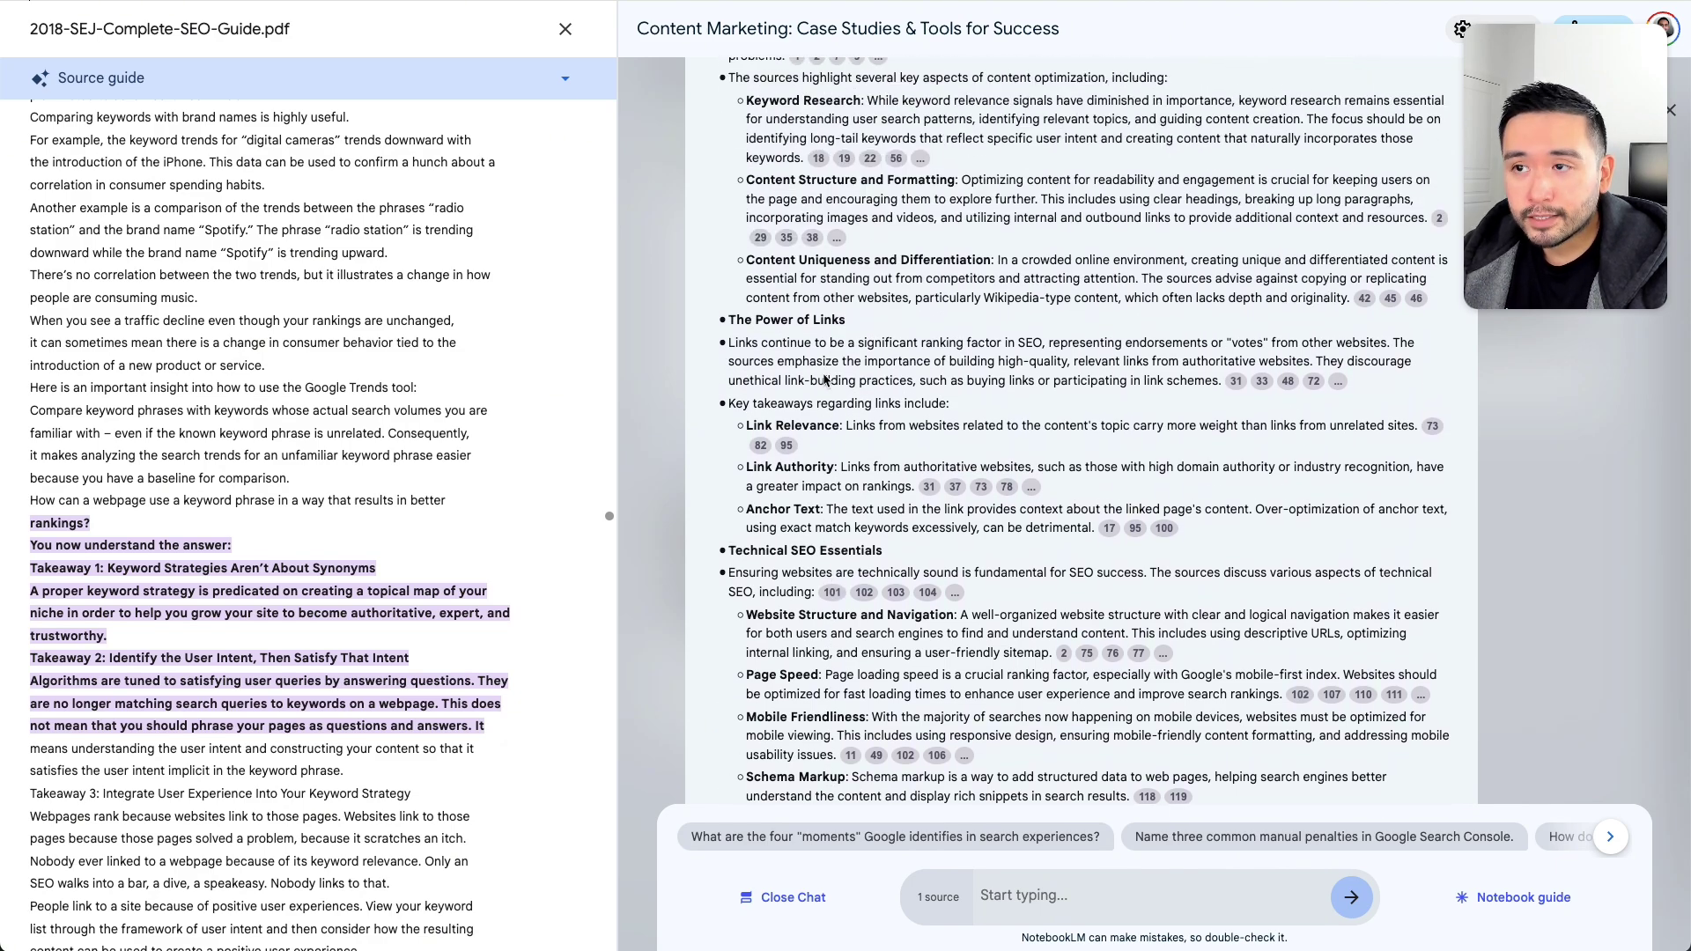
scroll(866, 385, "up", 6)
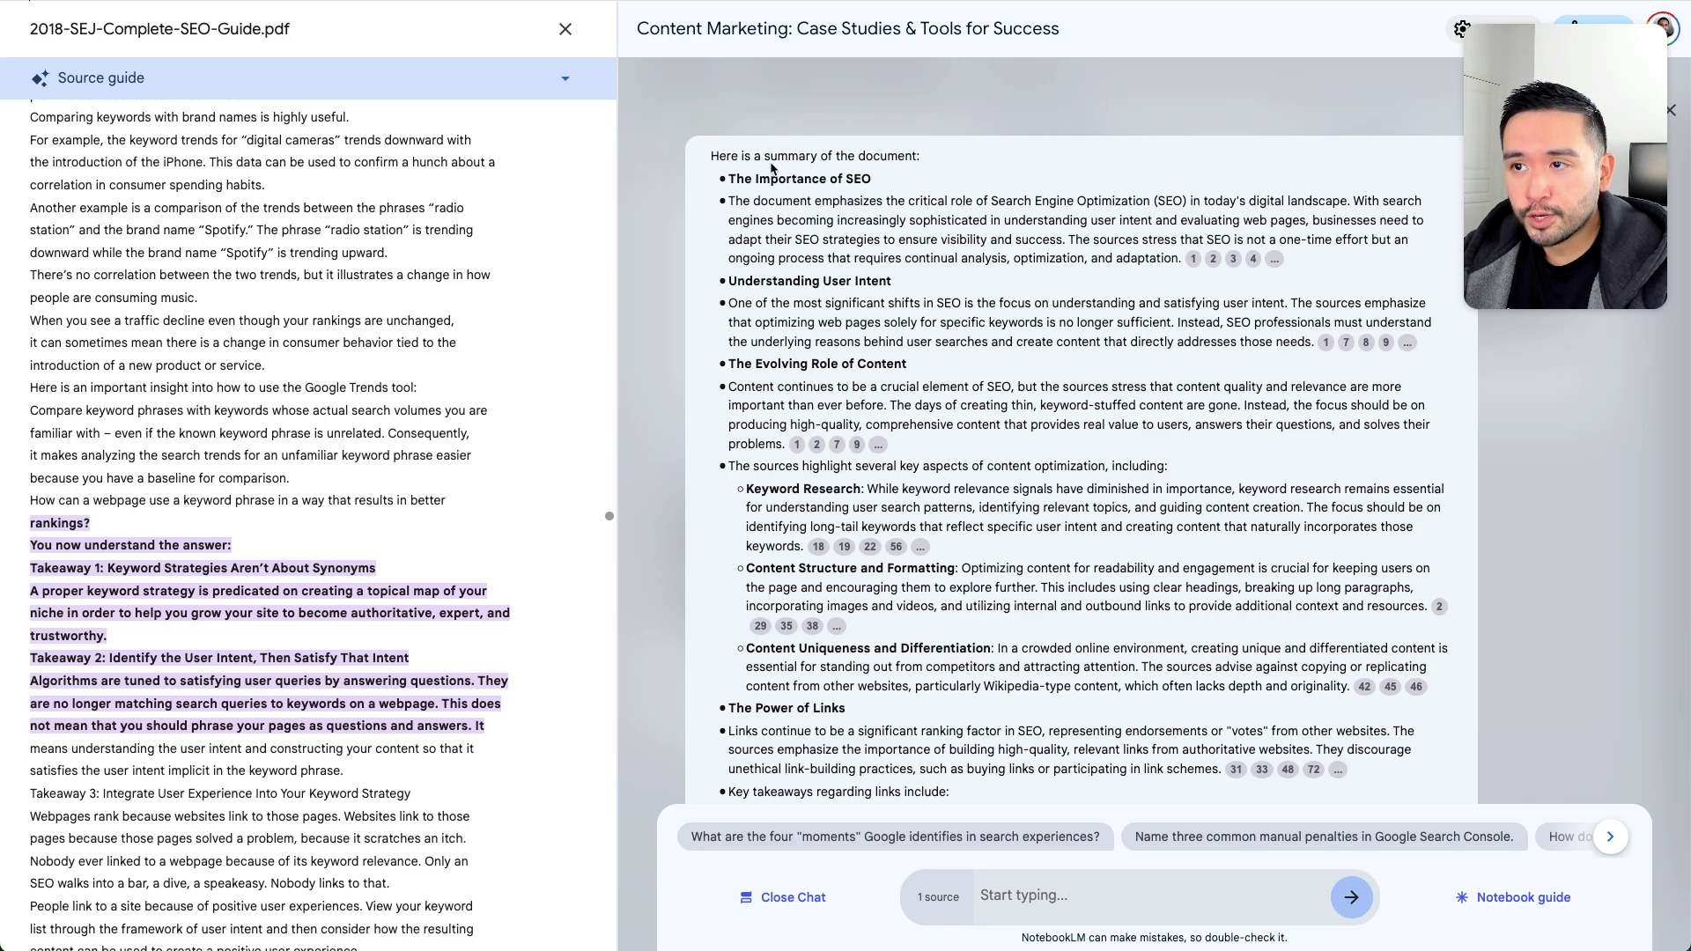
left_click_drag(718, 156, 1178, 709)
left_click(1179, 709)
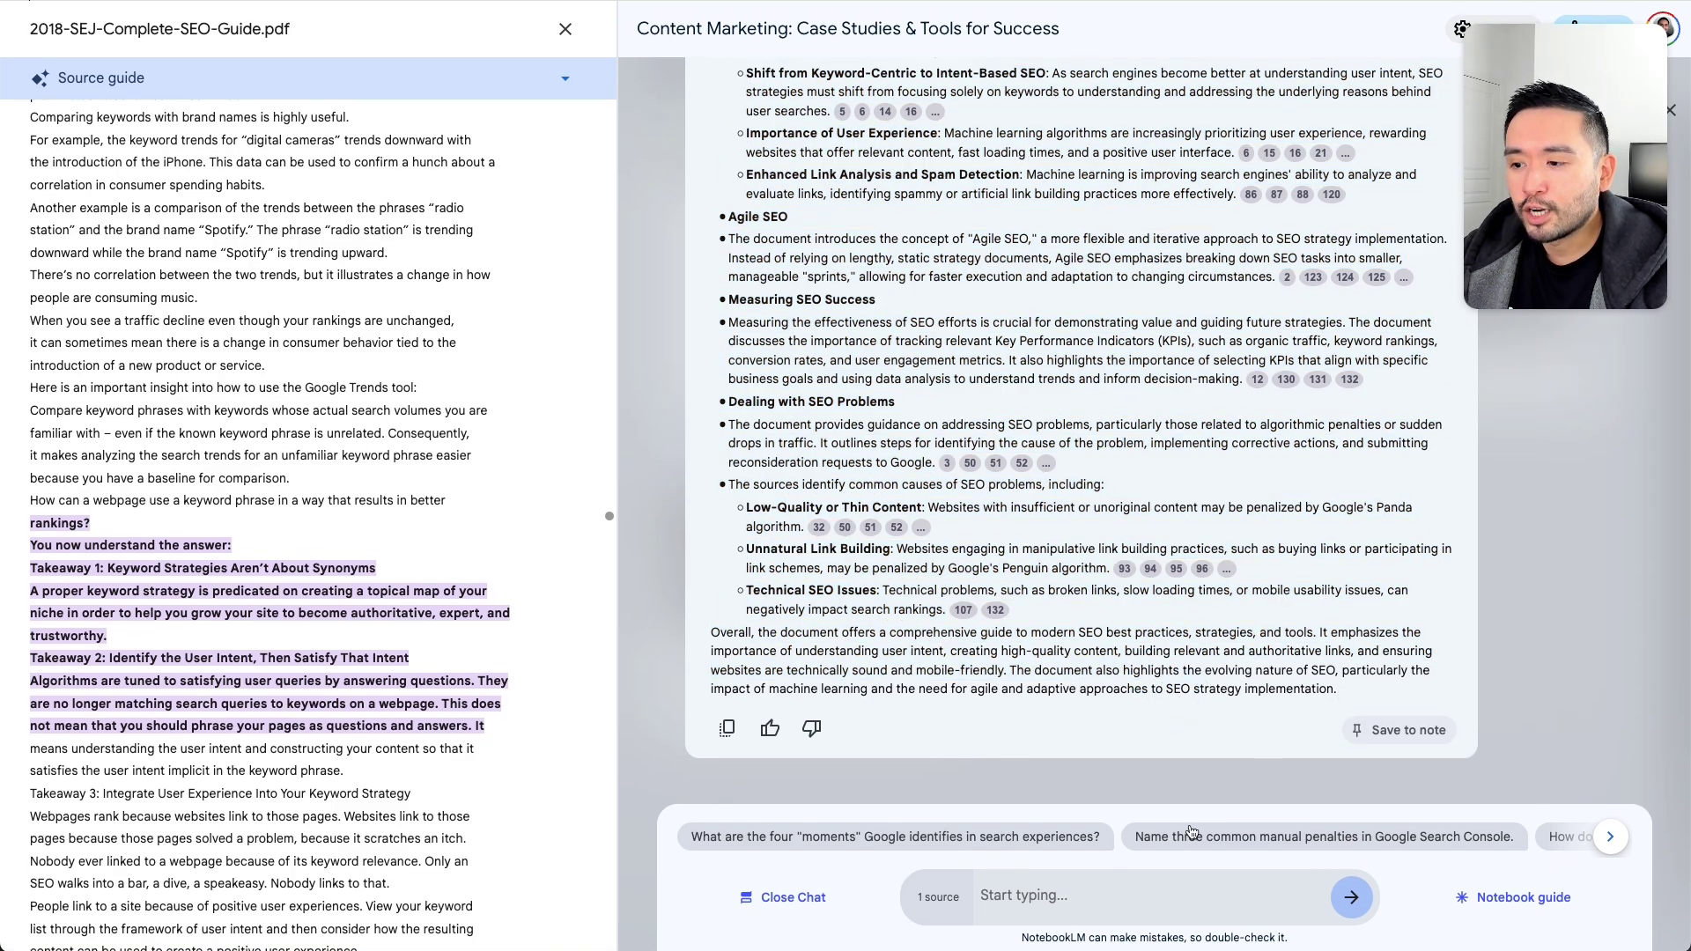
Ask the chat "how many words did you generate in your last response?"
left_click(1054, 903)
type("how many words did you generate in your last response?")
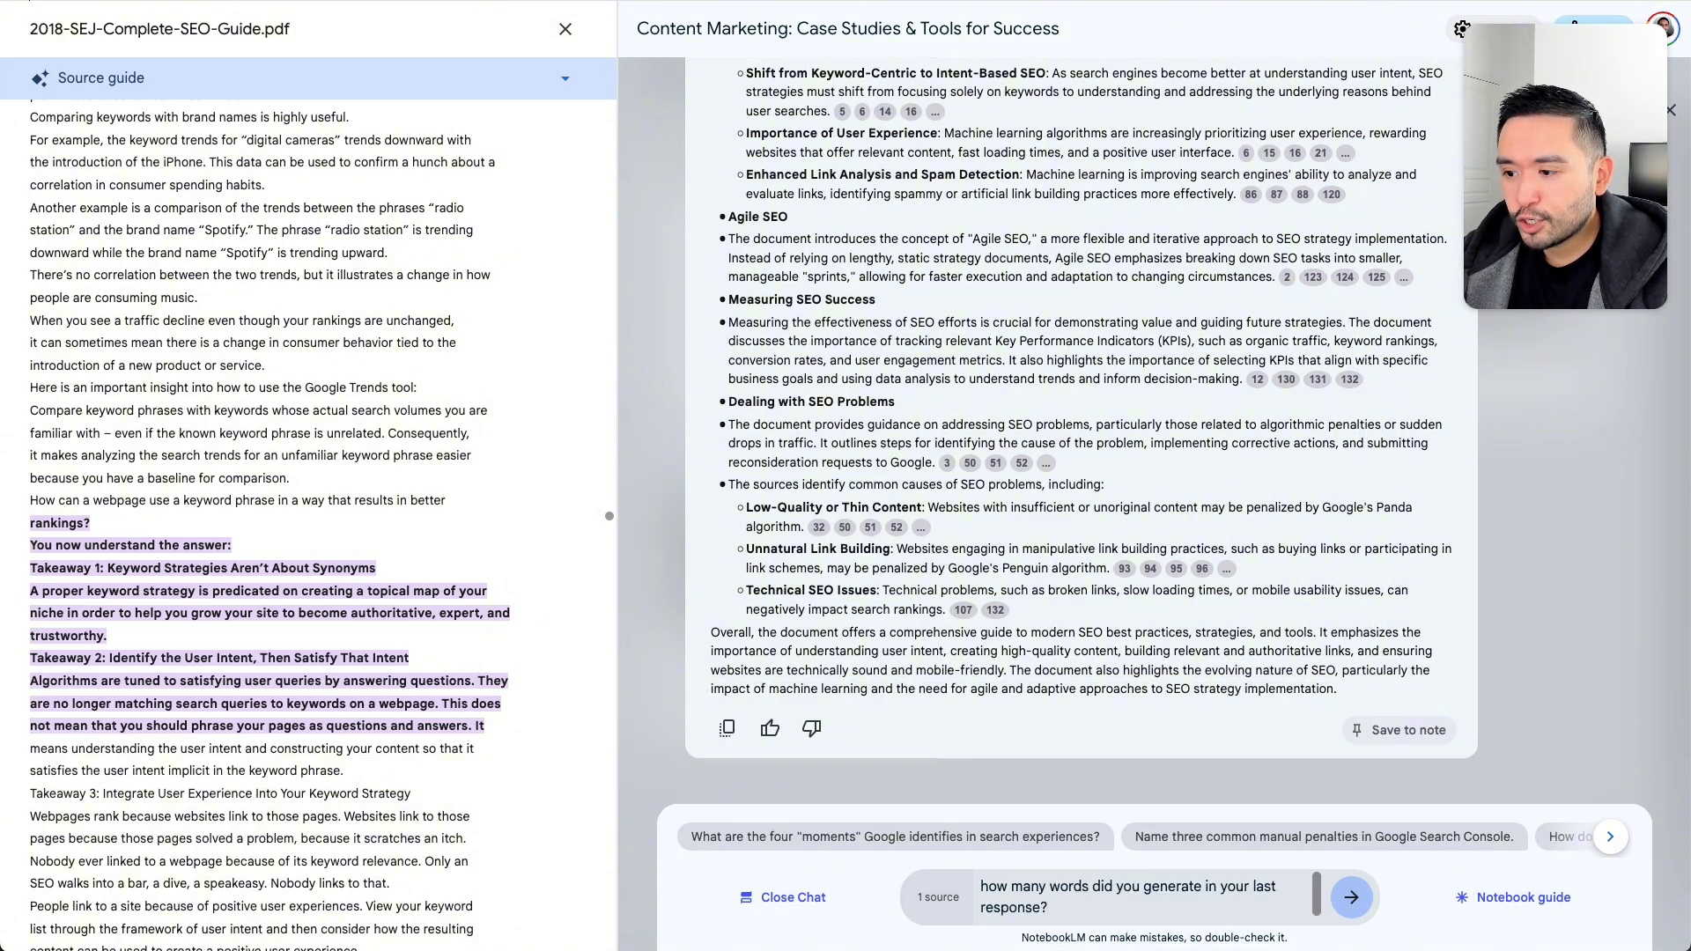
key("Return")
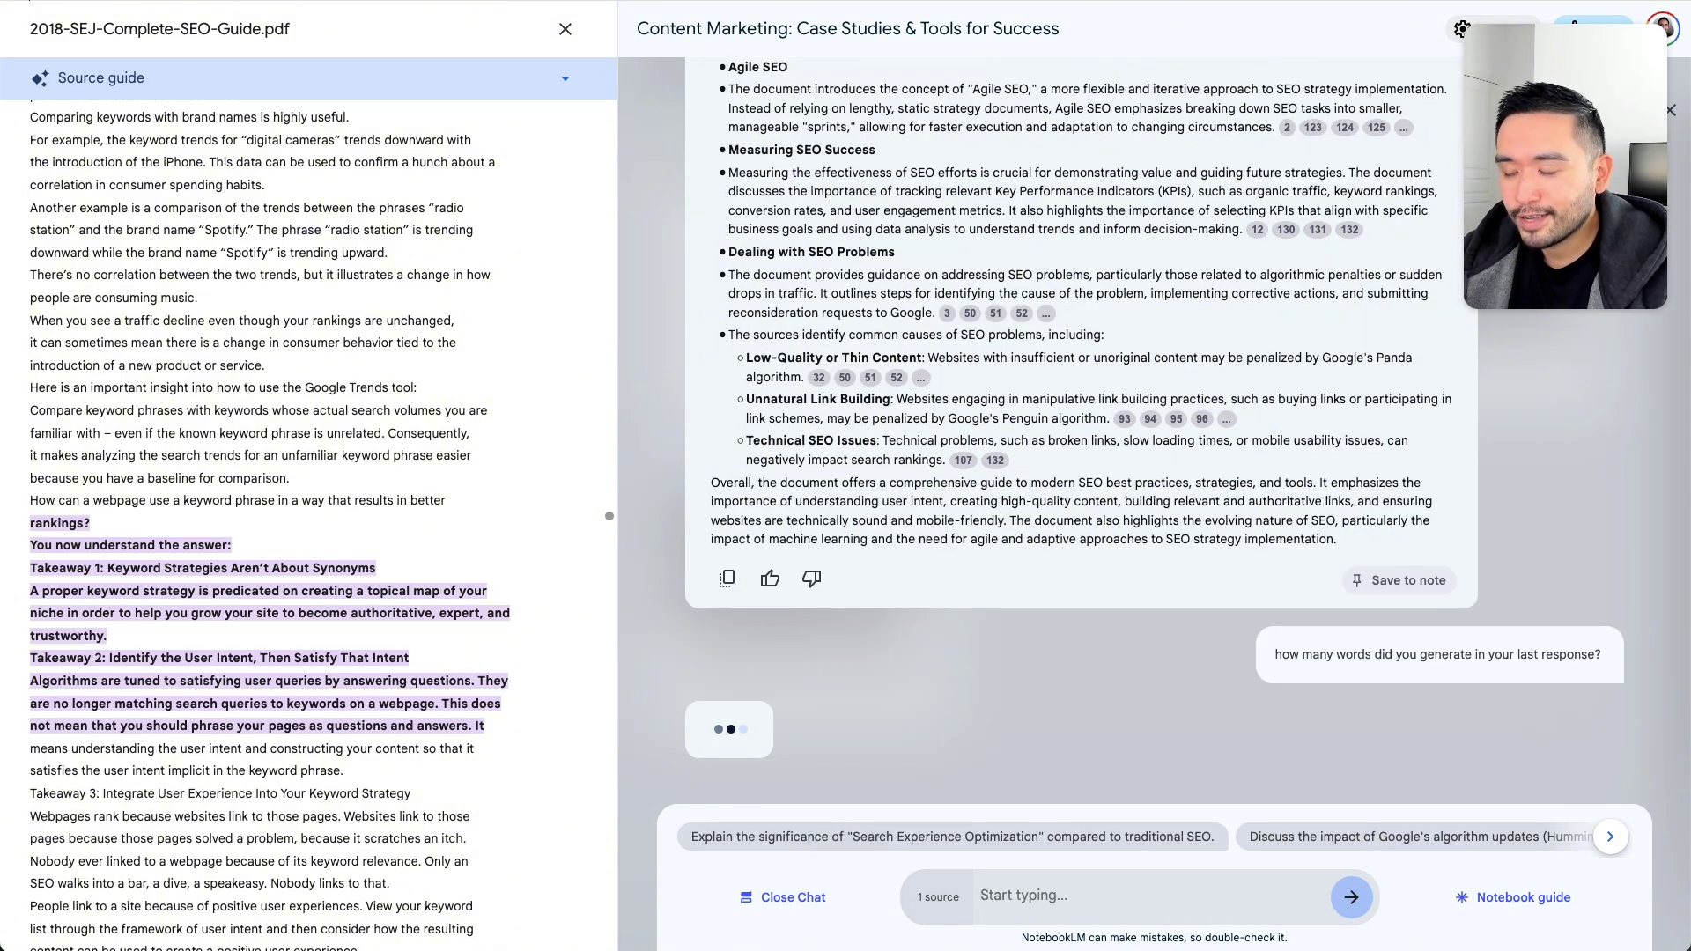
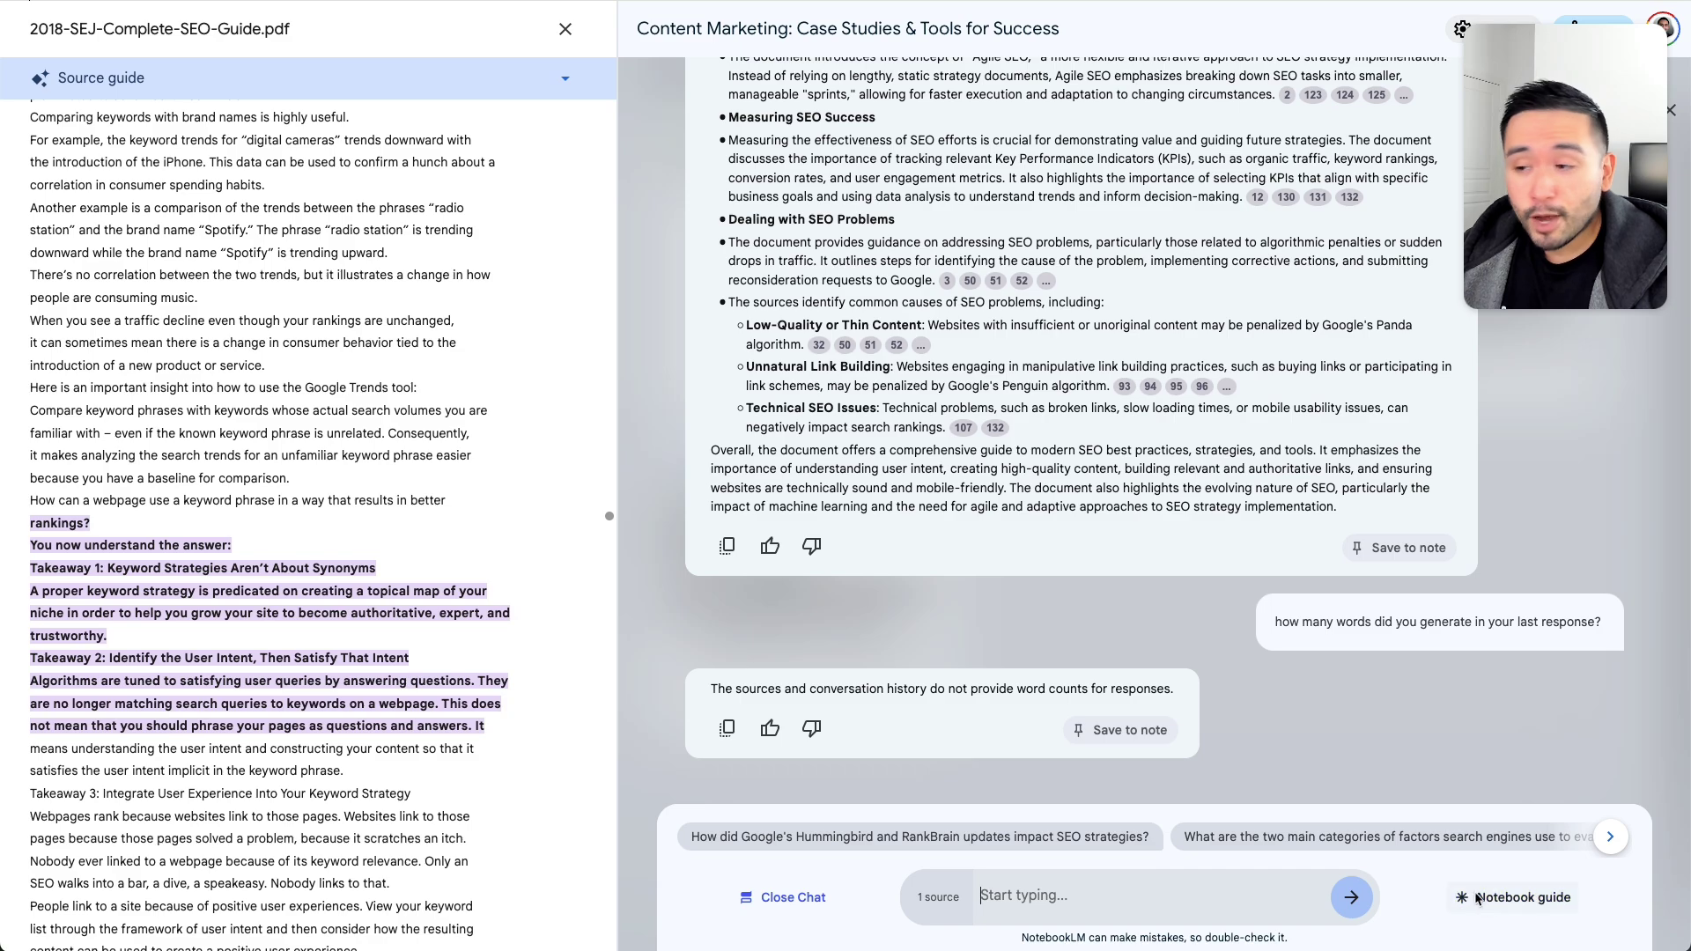
Open the notebook guide and examine its summary of the sources
left_click(1502, 905)
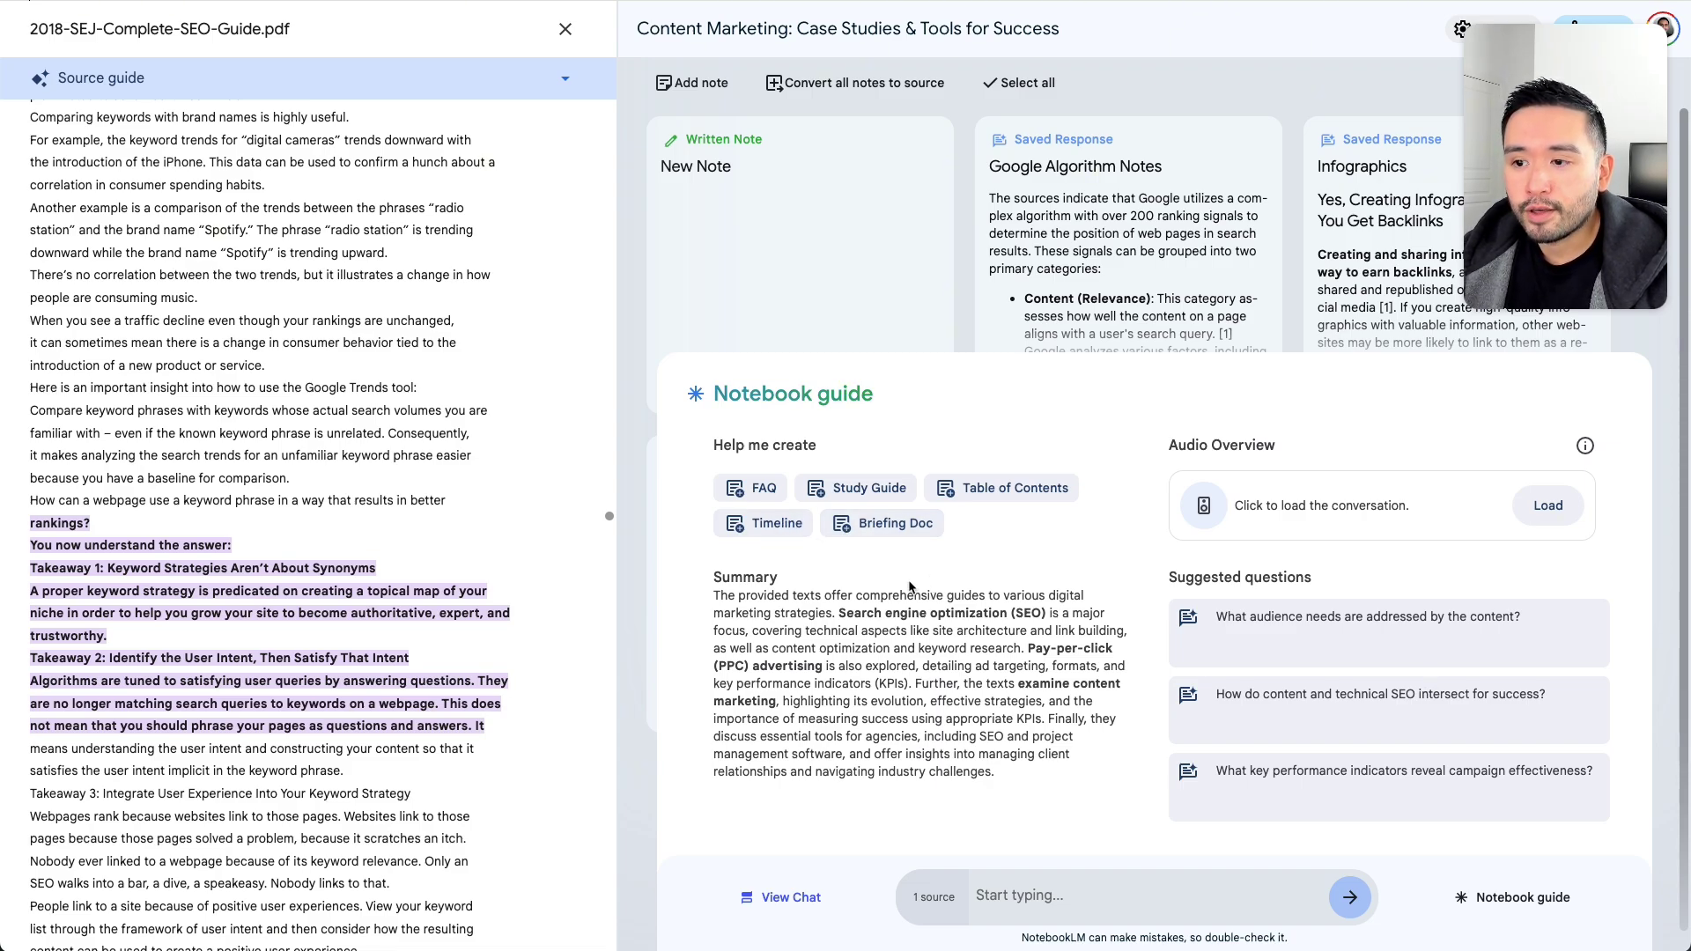
left_click_drag(715, 585, 1010, 774)
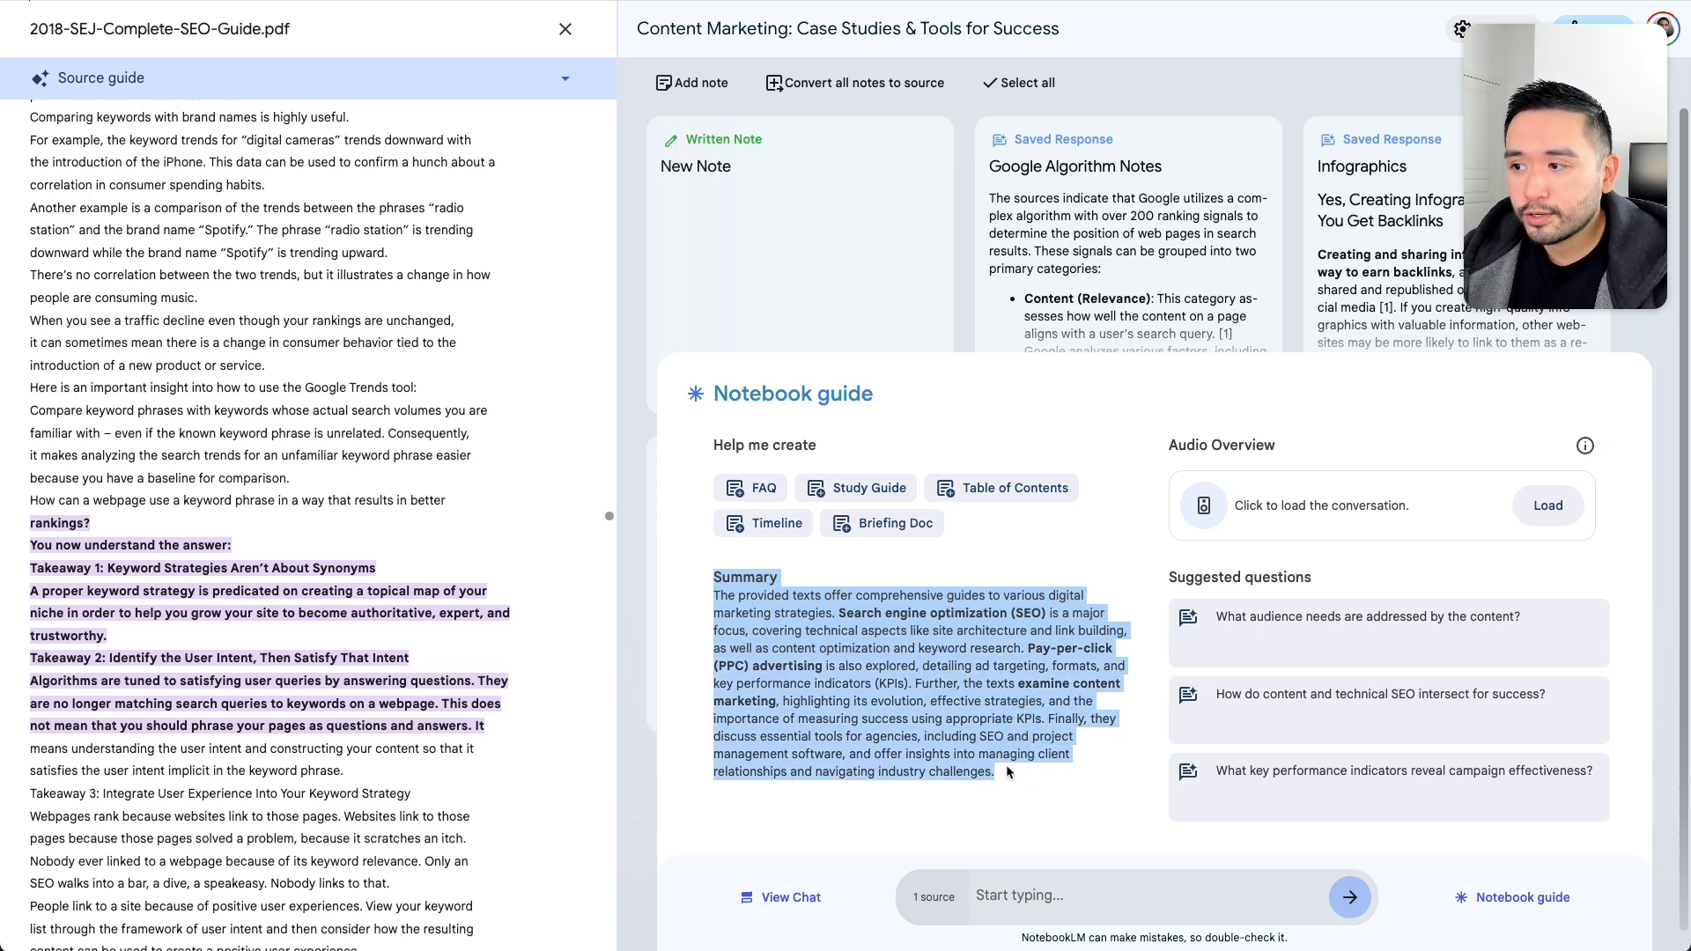
left_click(1010, 774)
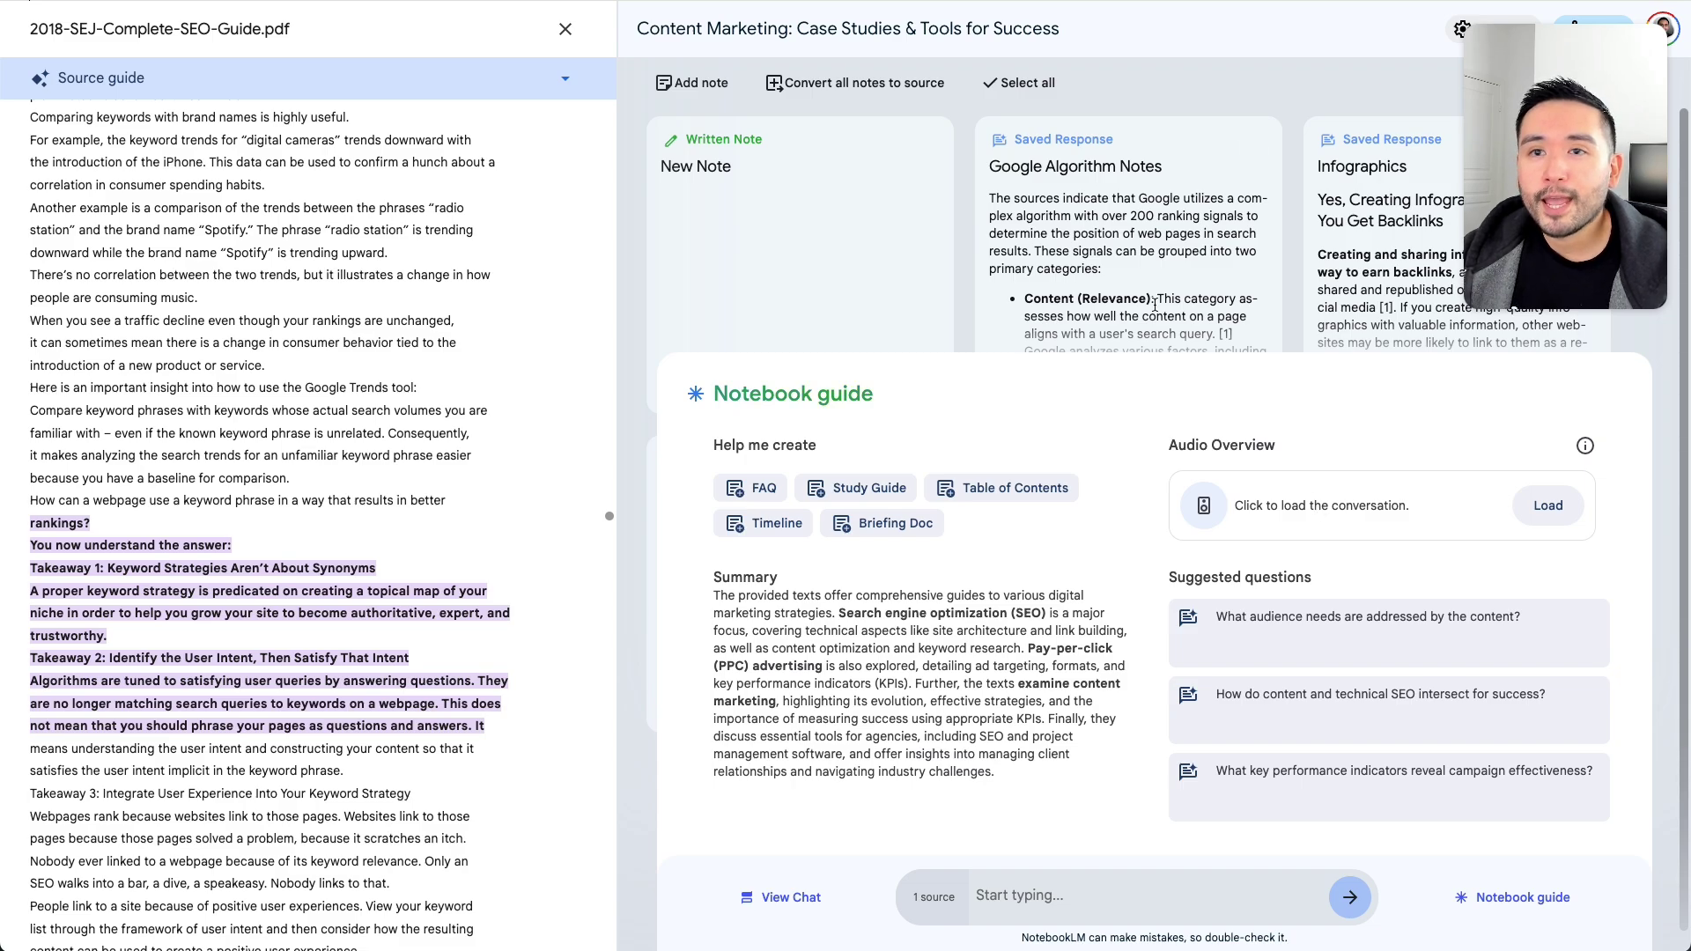
Close the source PDF and deselect 2018-SEJ-Complete-SEO-Guide.pdf so that no source is selected
left_click(565, 29)
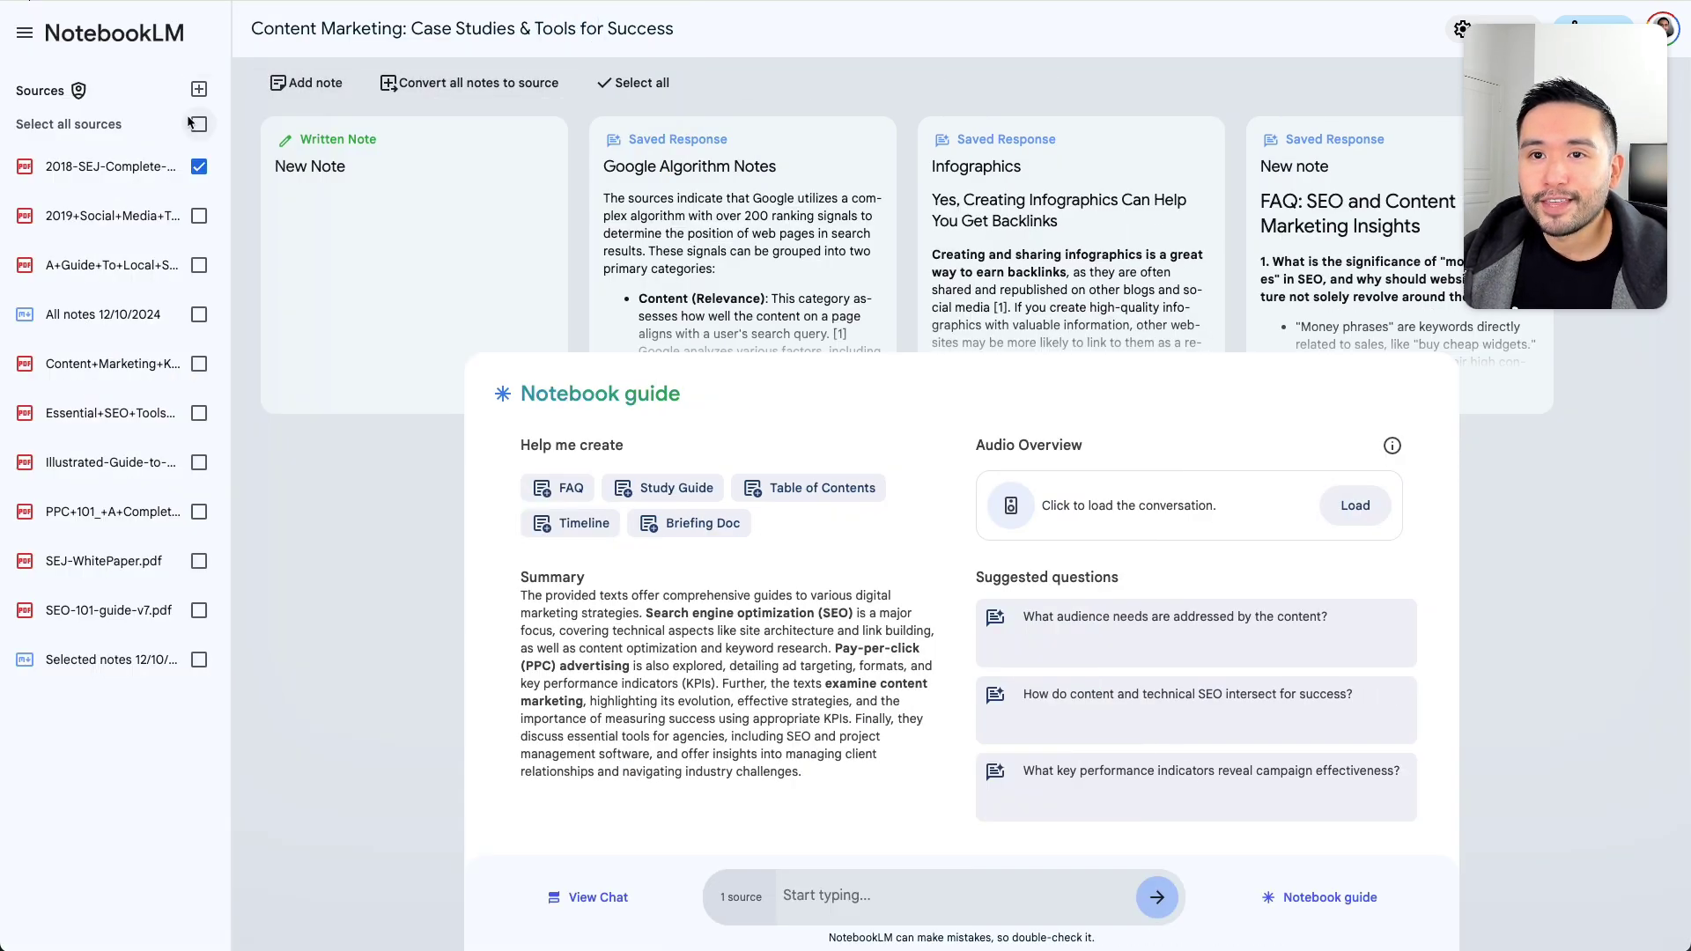
left_click(197, 163)
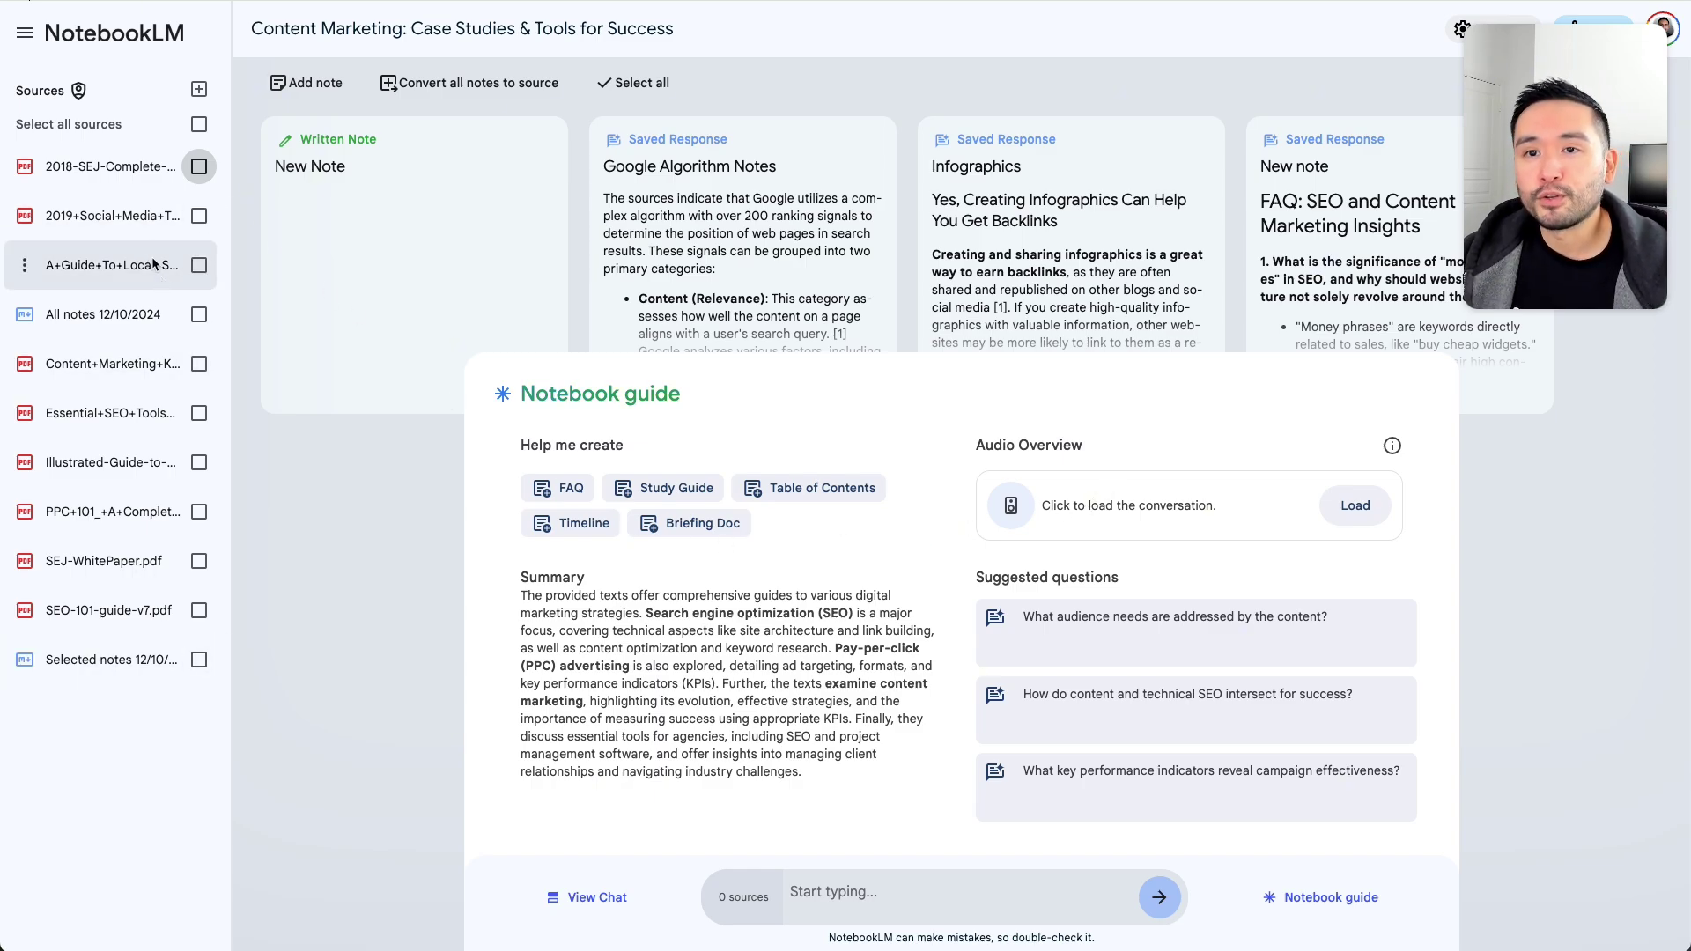
Load the Audio Overview, play about the first 27 seconds and pause it
left_click(1345, 511)
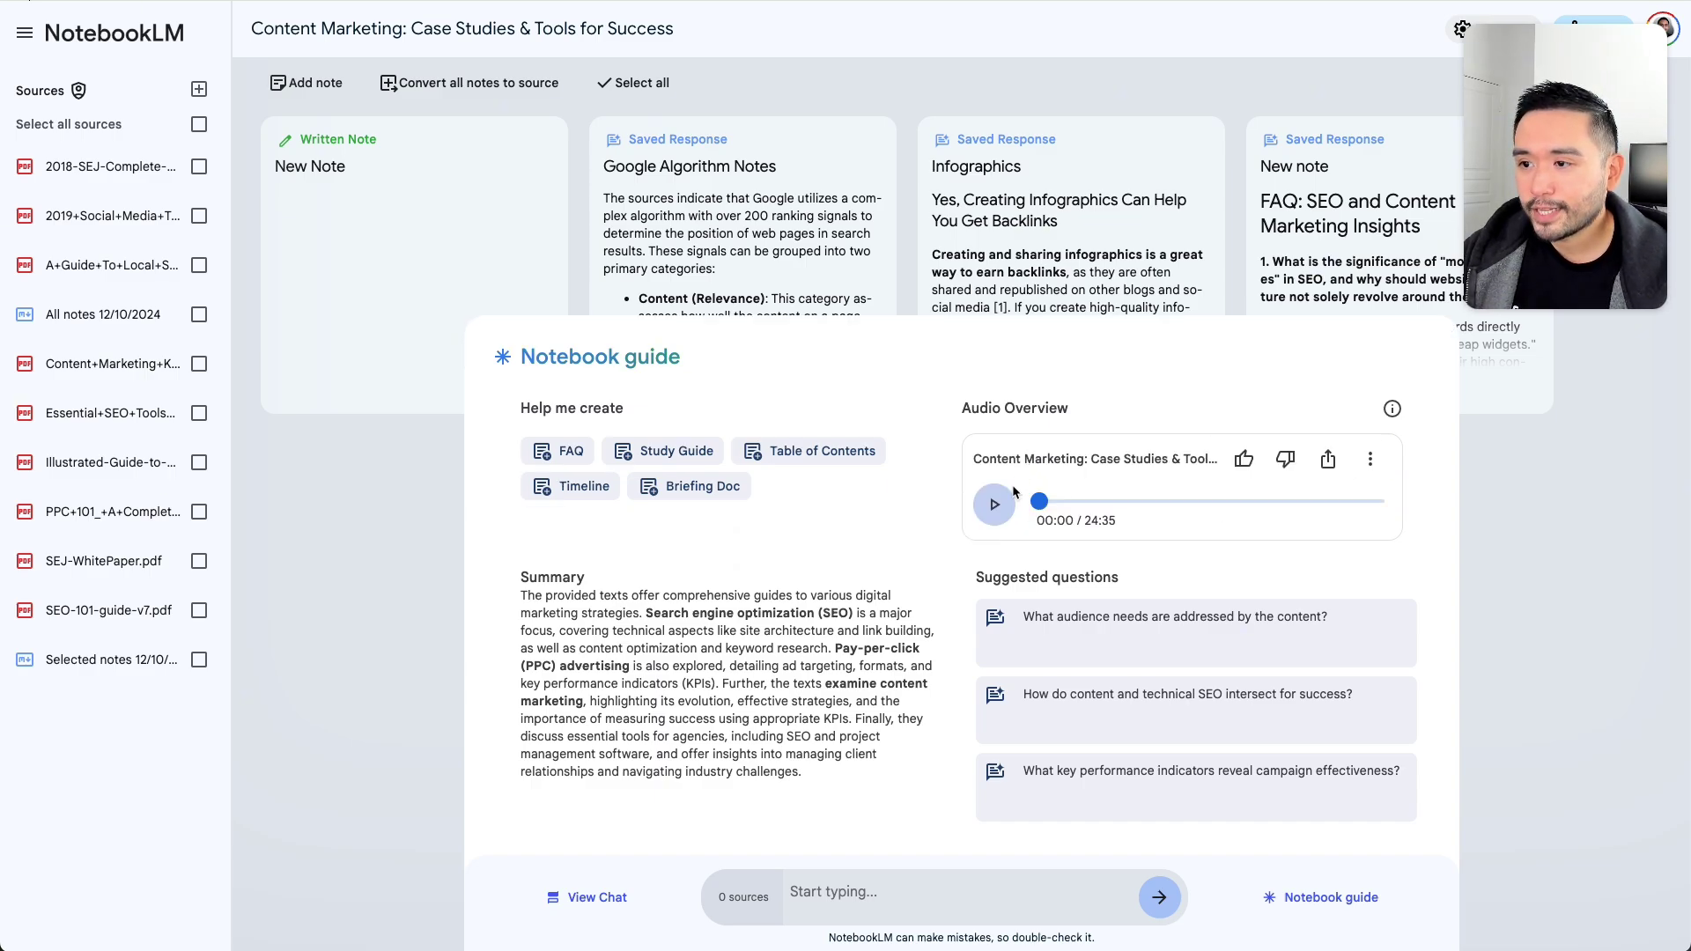
left_click(993, 506)
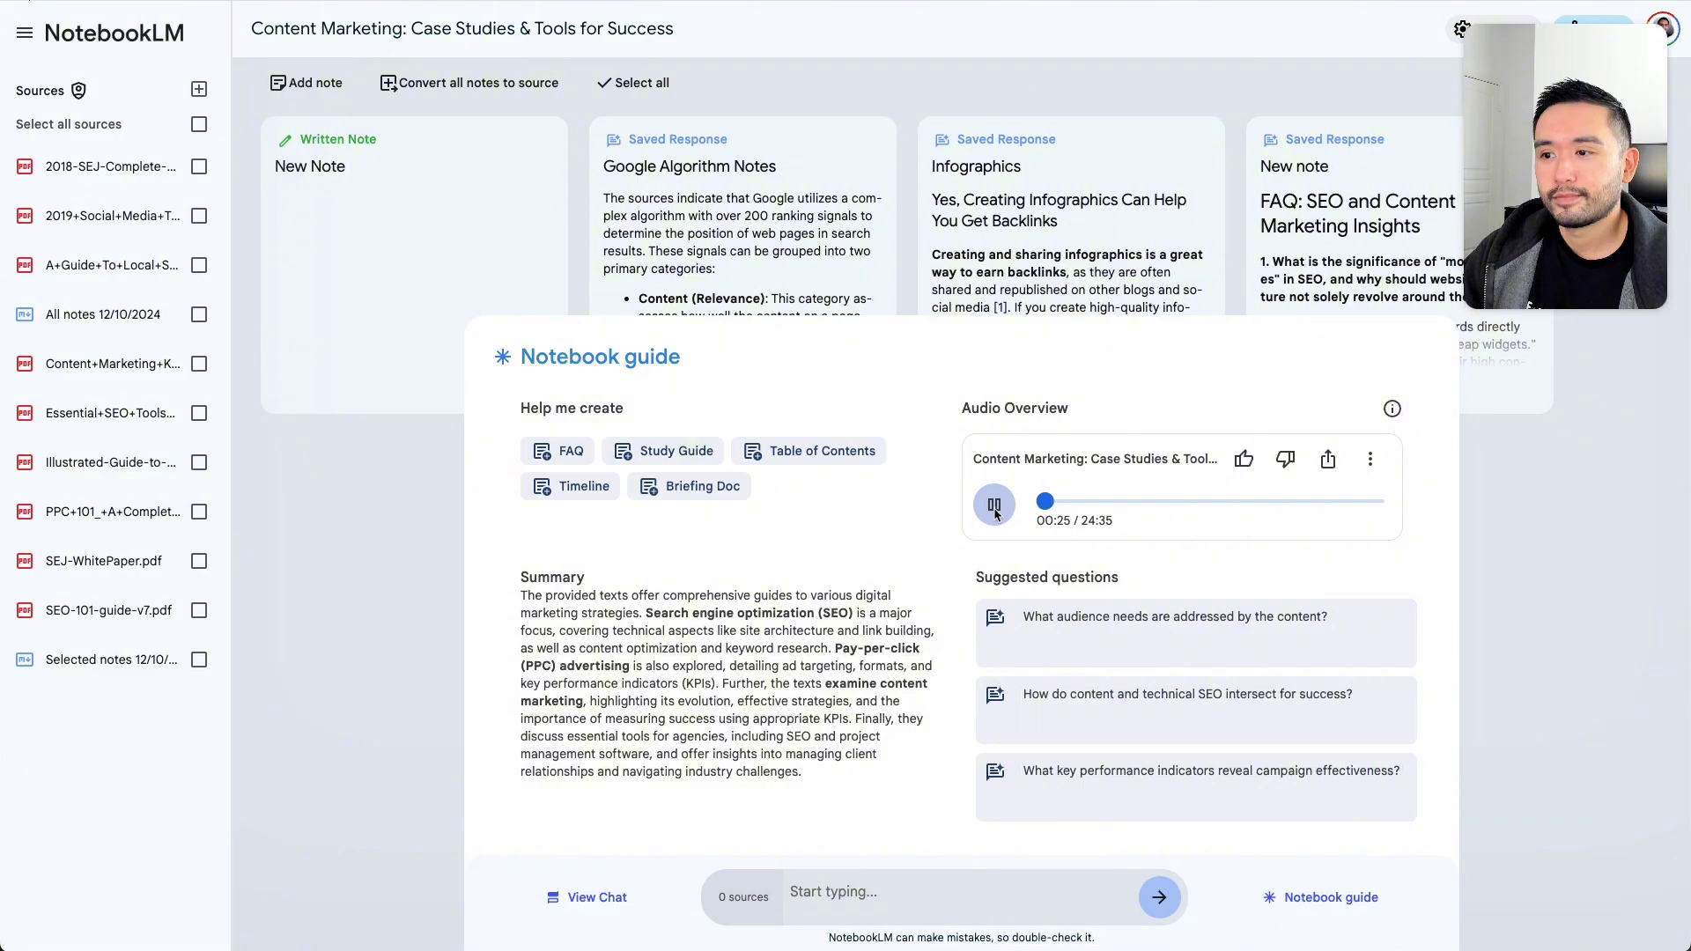
left_click(995, 514)
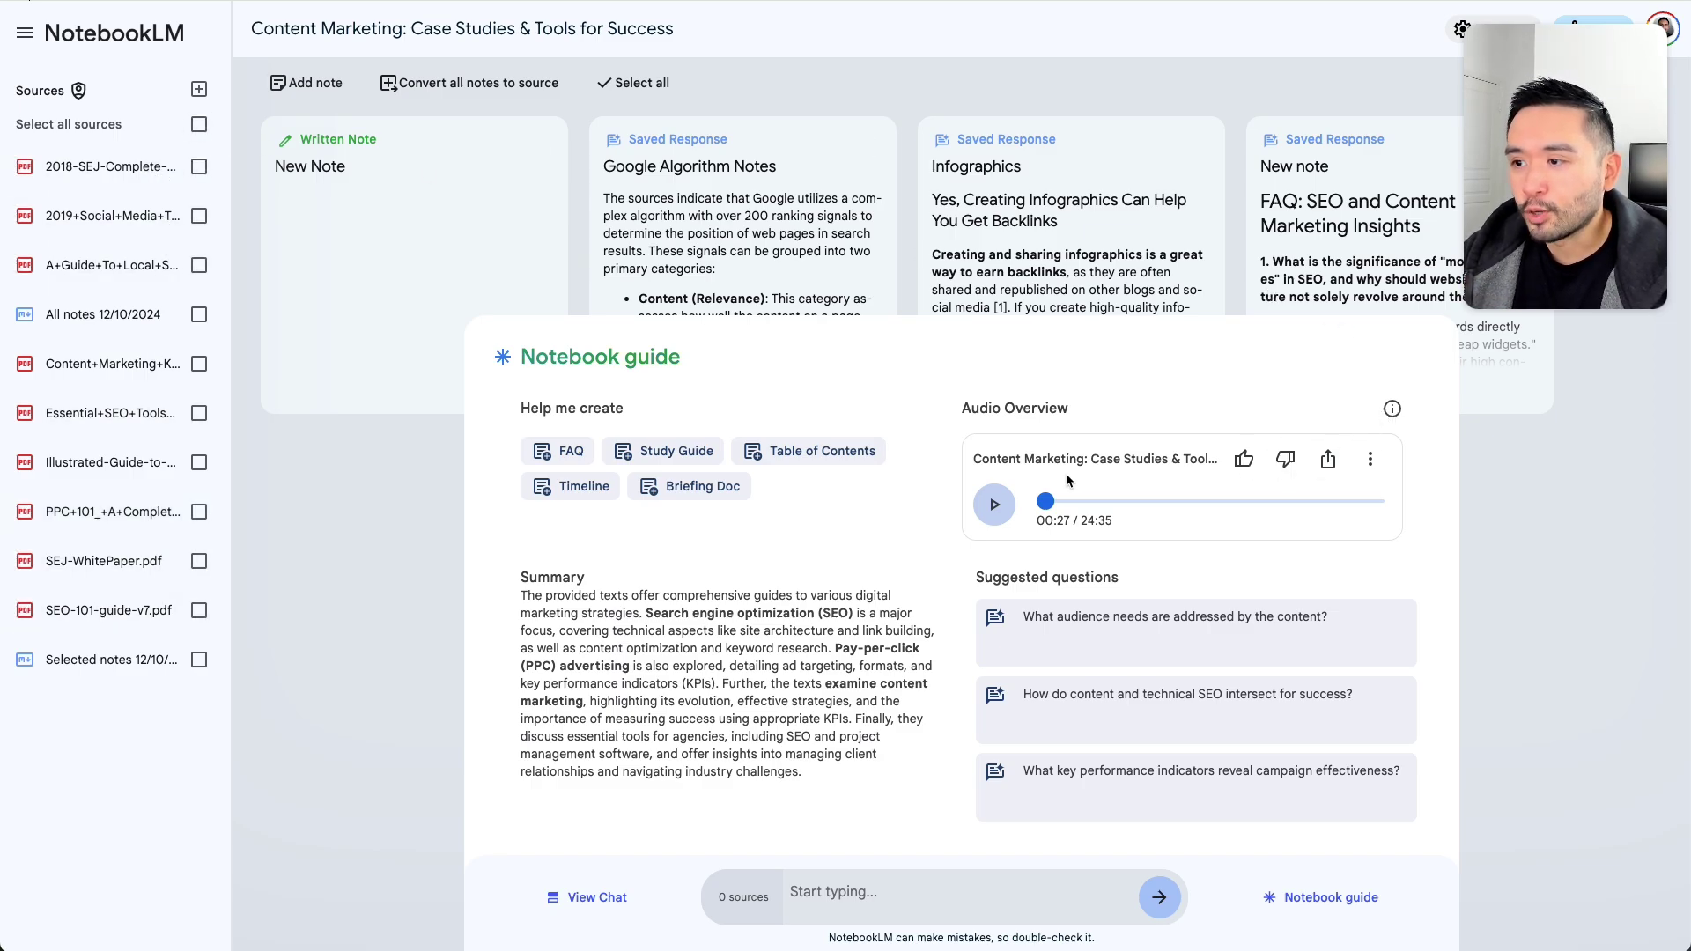
Review the Audio Overview's sharing settings and its playback speed, download and delete options without changing anything
left_click(1328, 462)
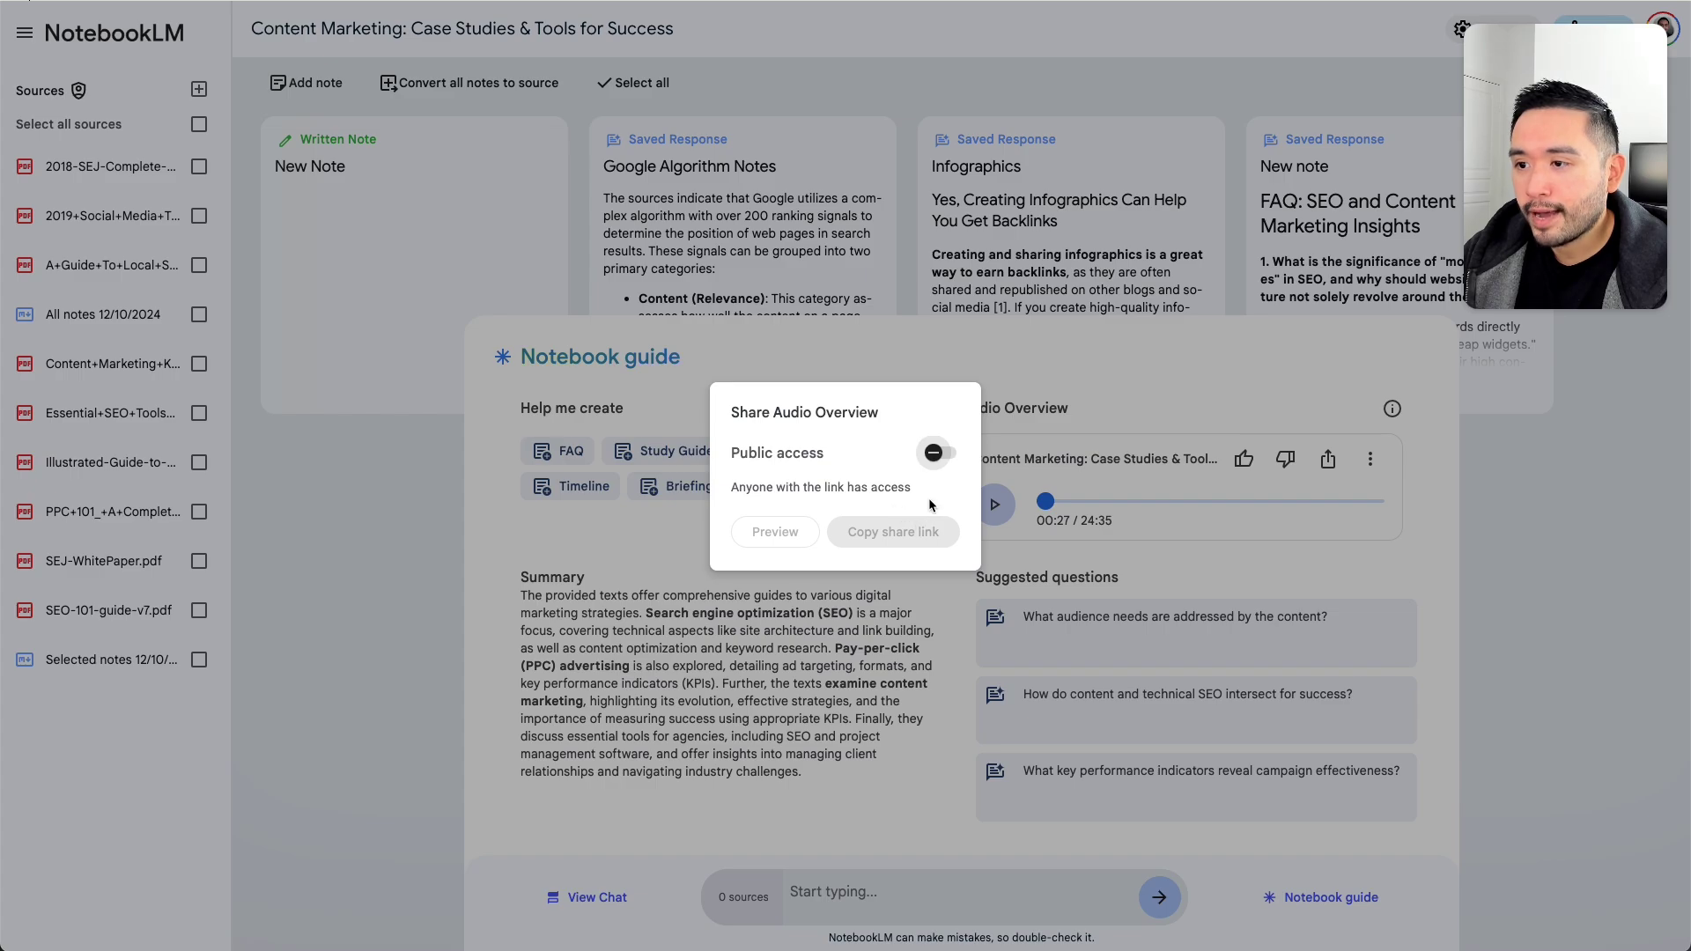
left_click(1136, 410)
left_click(1374, 462)
mouse_move(1409, 505)
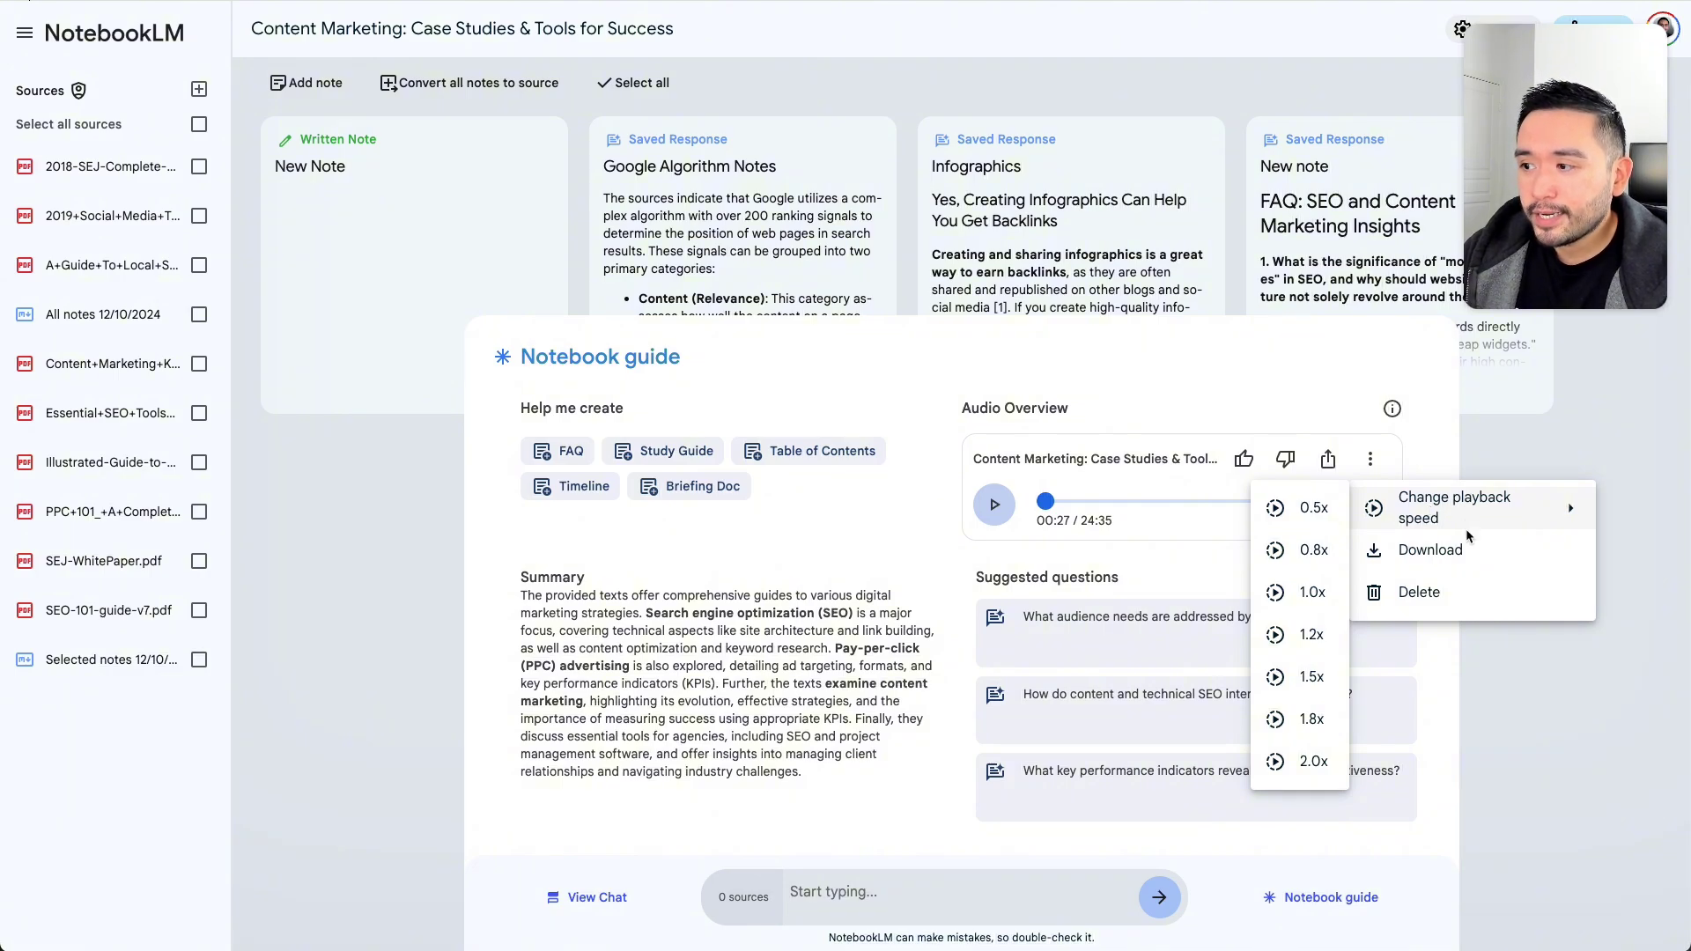
left_click(1240, 351)
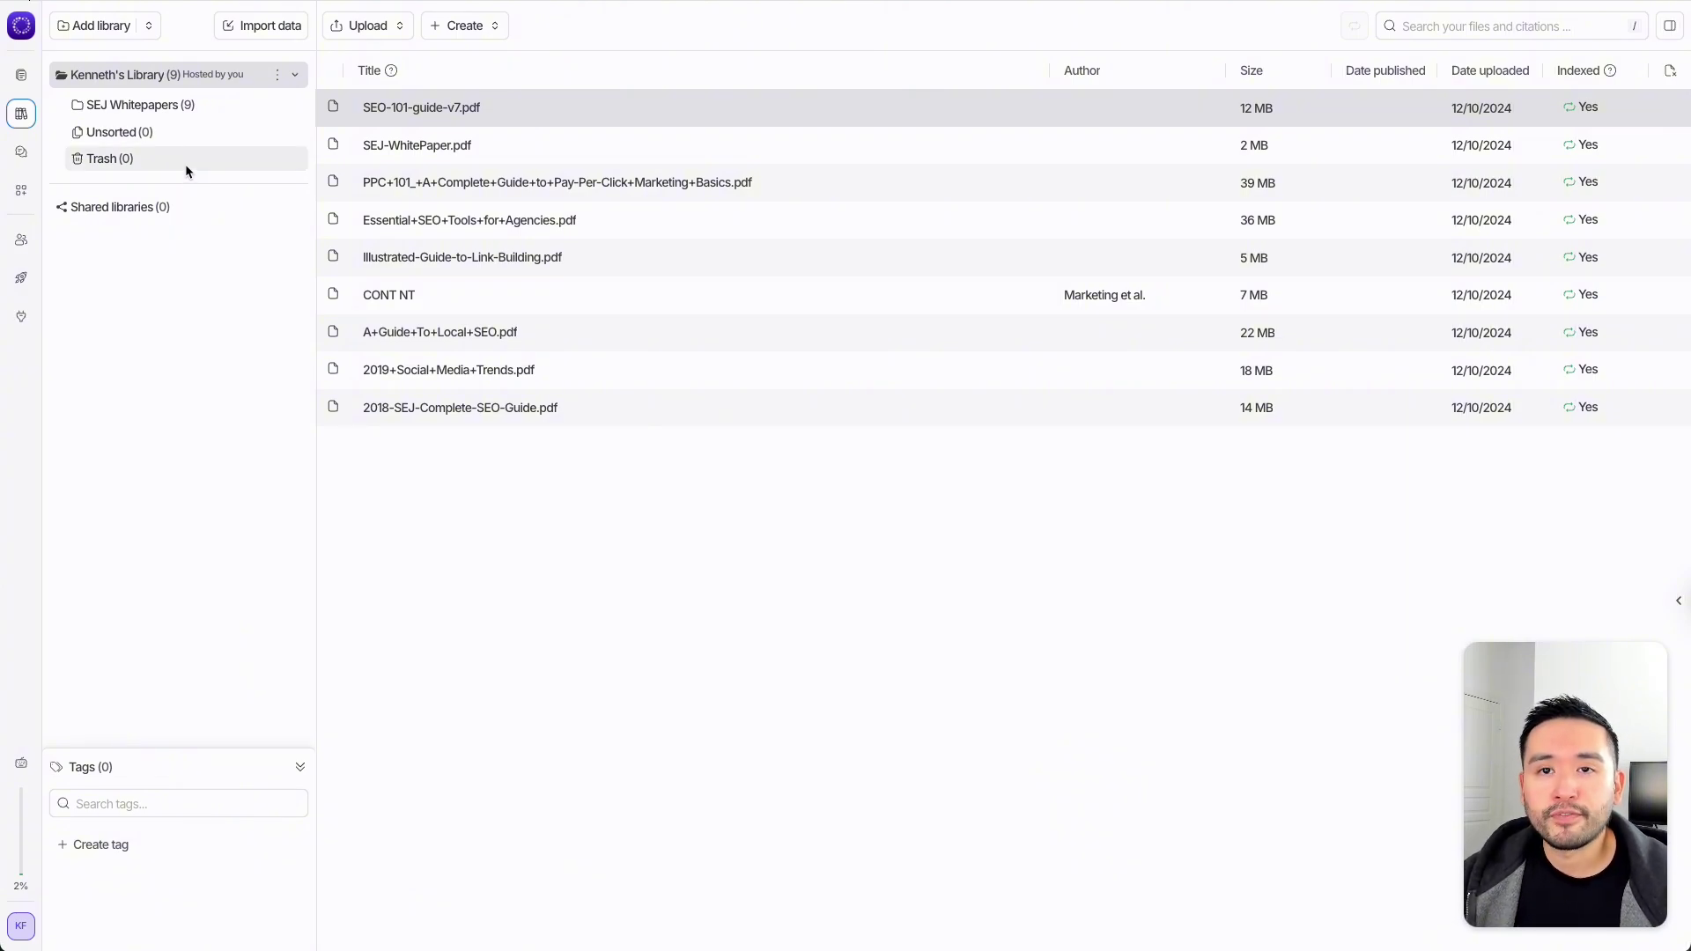
Switch to Afforai and review the options for adding a library and importing citation files, leaving both unused
left_click(113, 25)
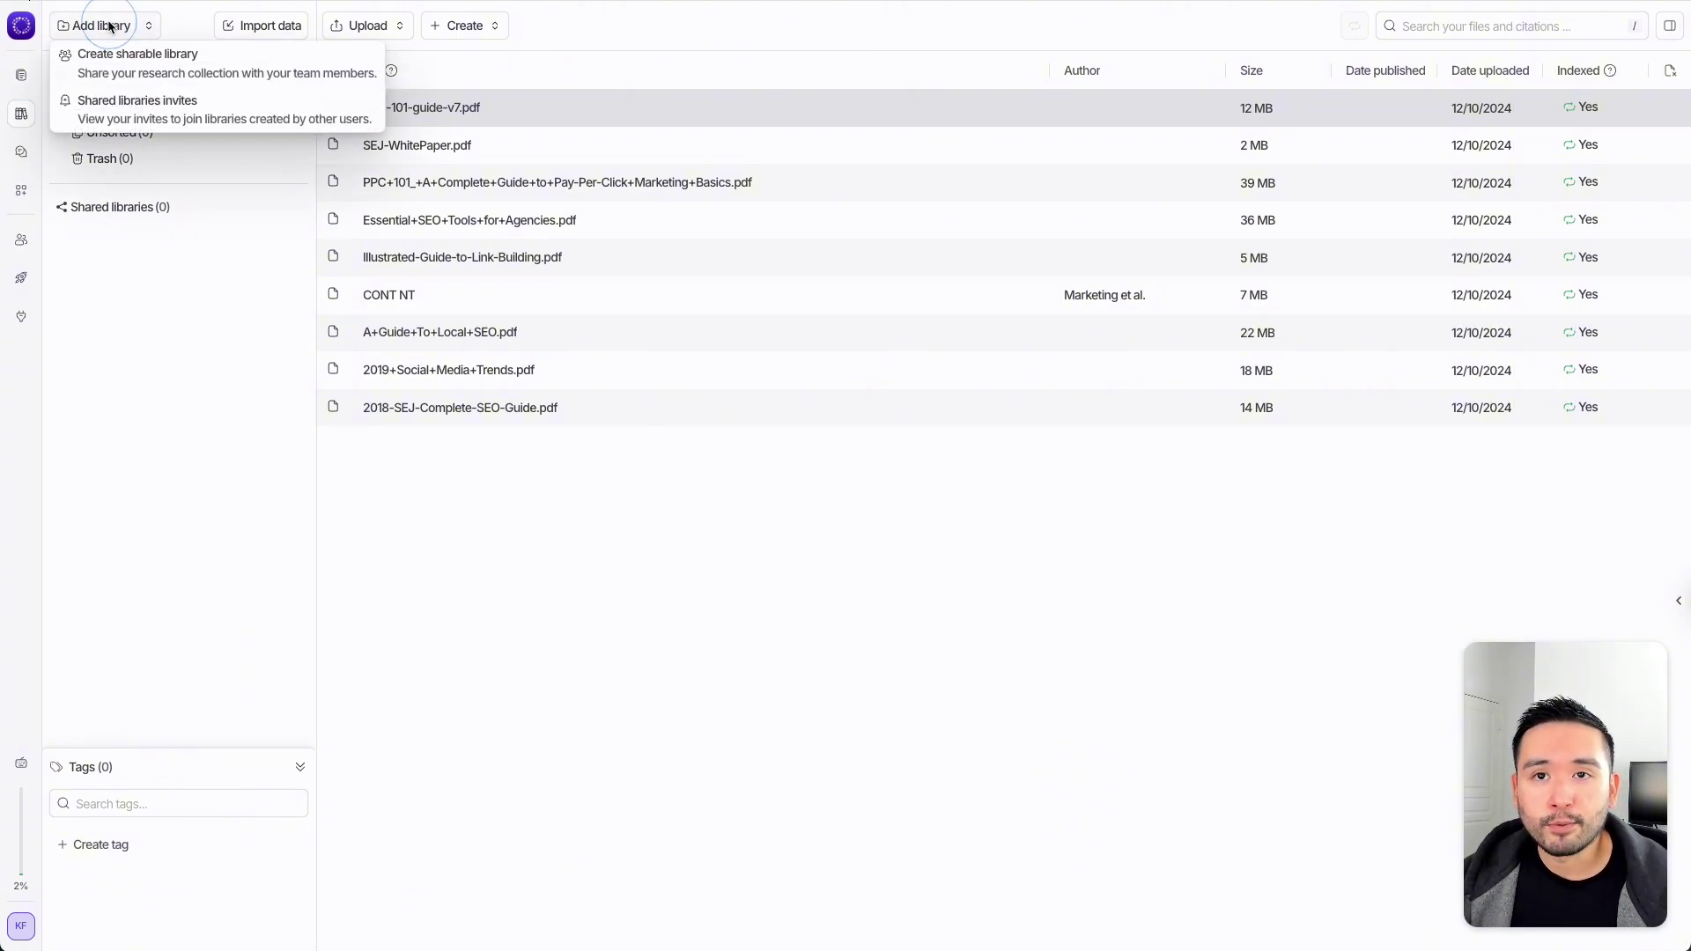
left_click(192, 27)
left_click(289, 28)
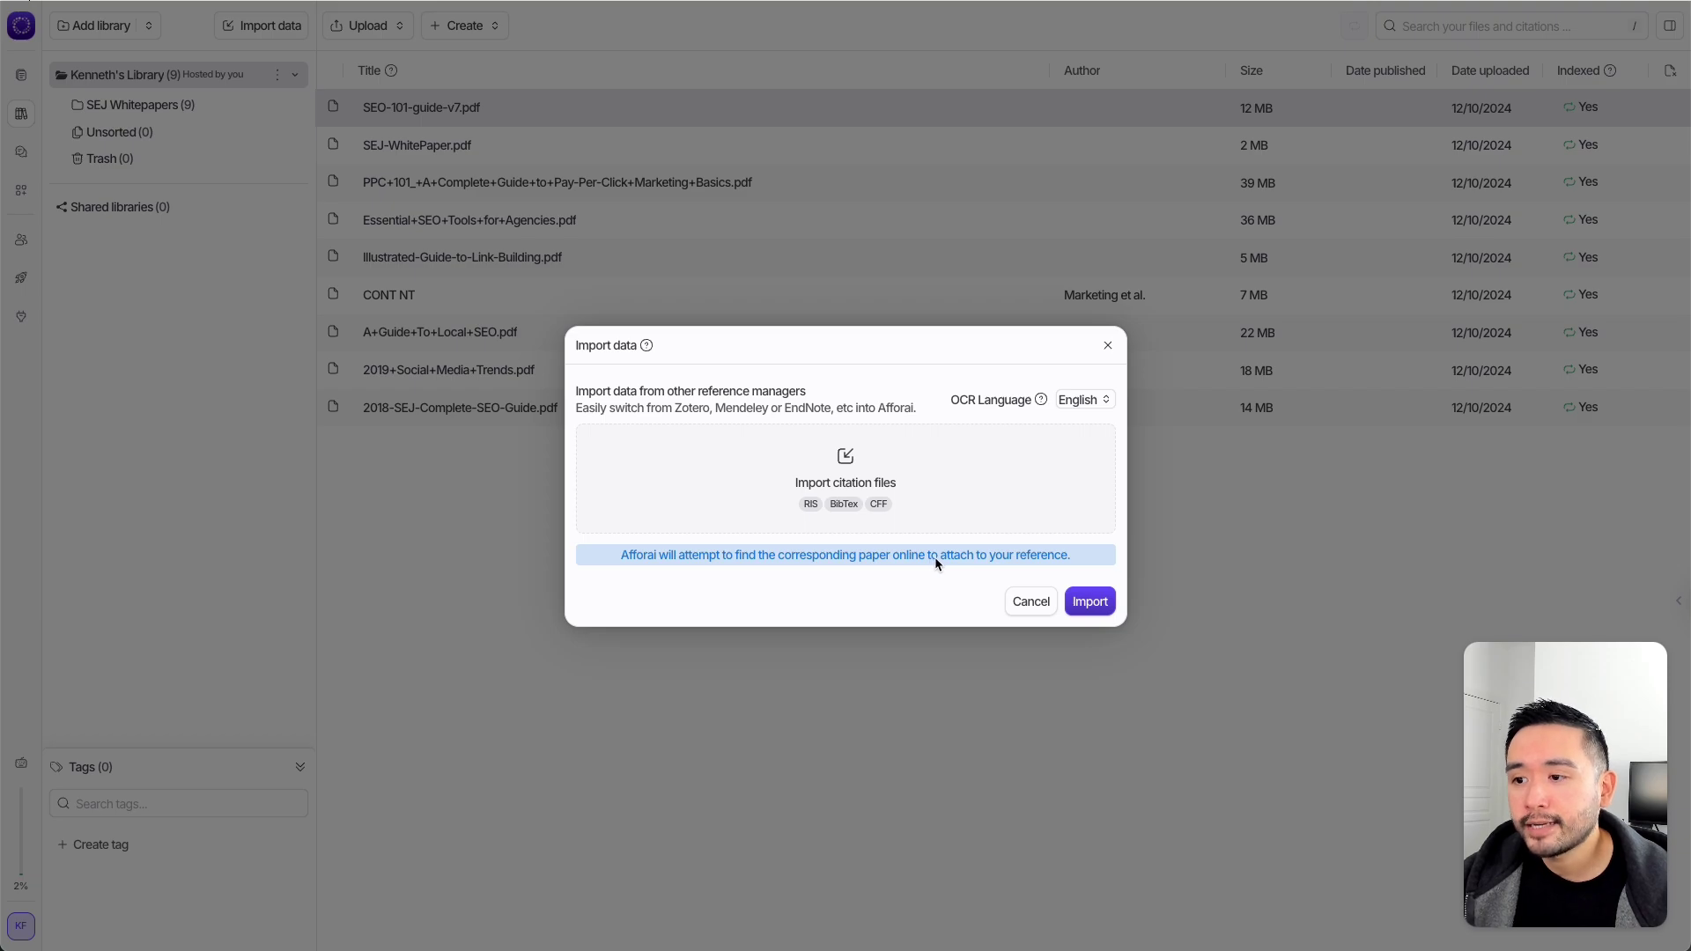
left_click(1032, 597)
Review the file upload options and create a blank Article reference in the library
left_click(361, 30)
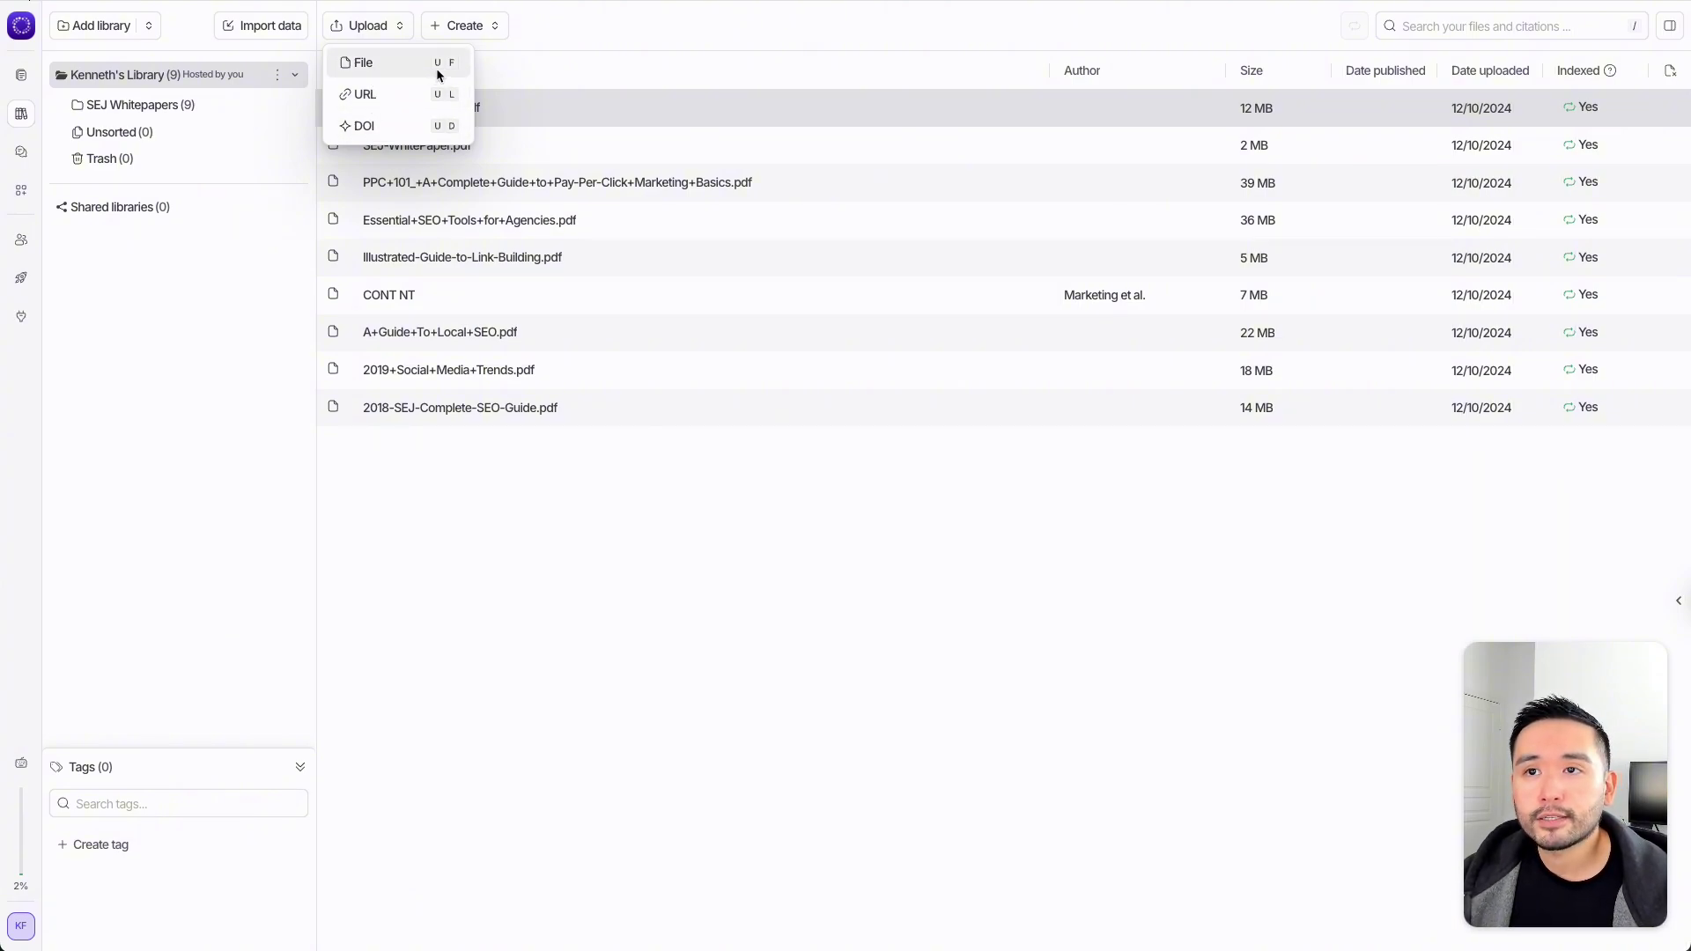
left_click(525, 45)
left_click(489, 32)
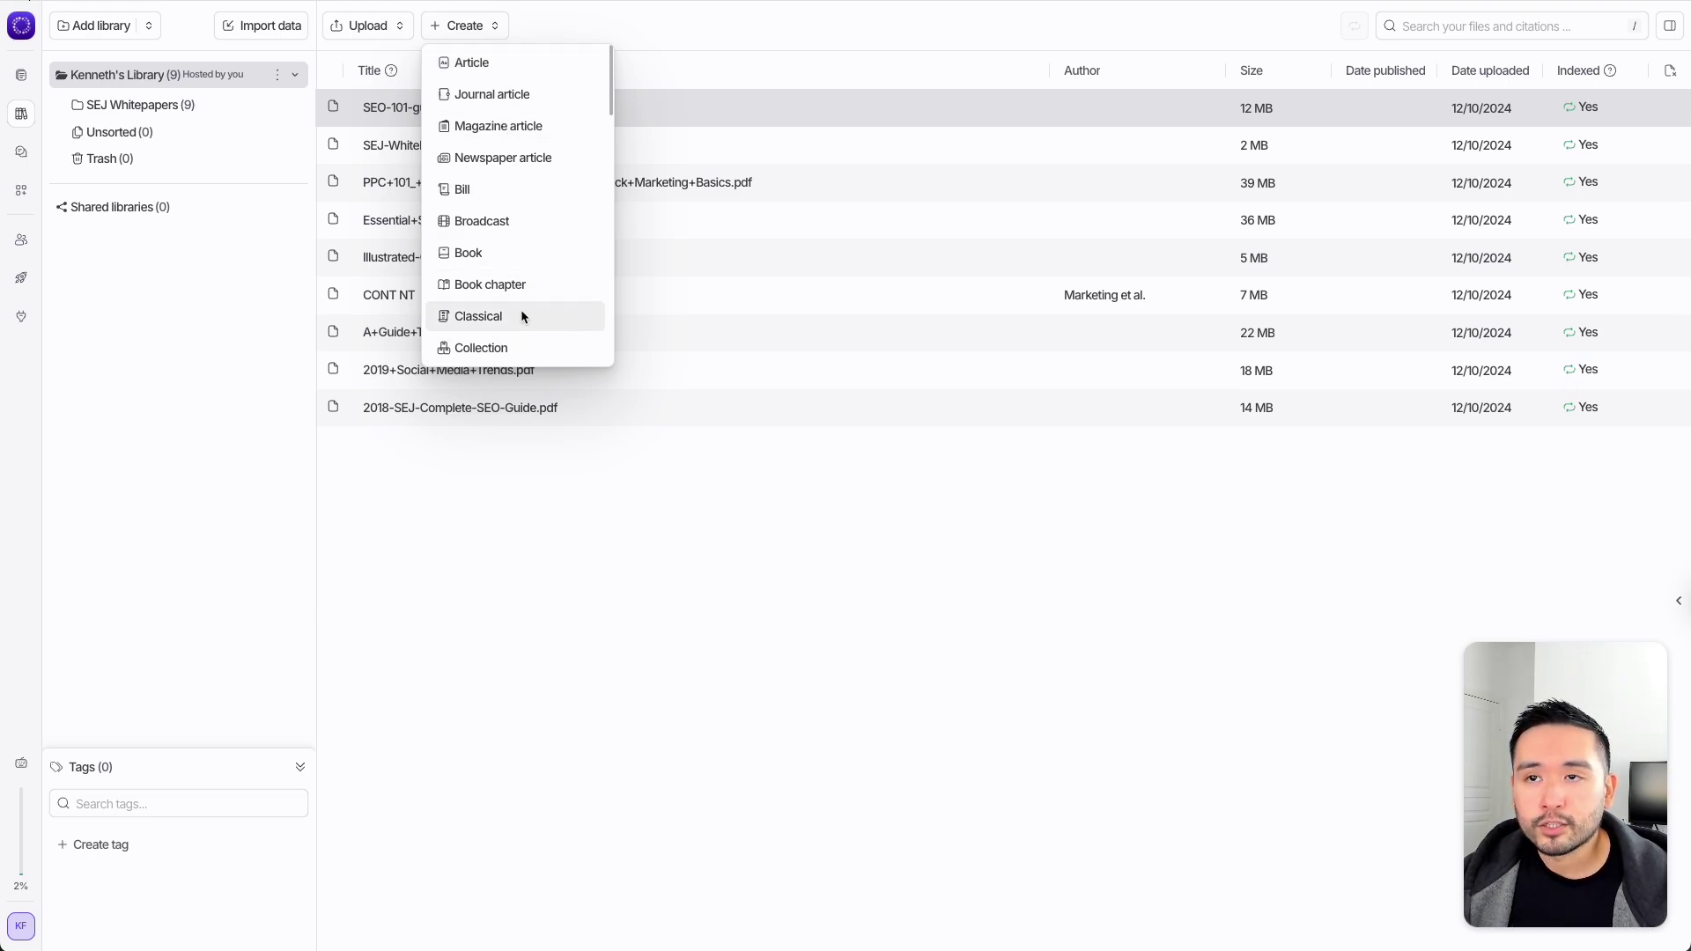
left_click(493, 59)
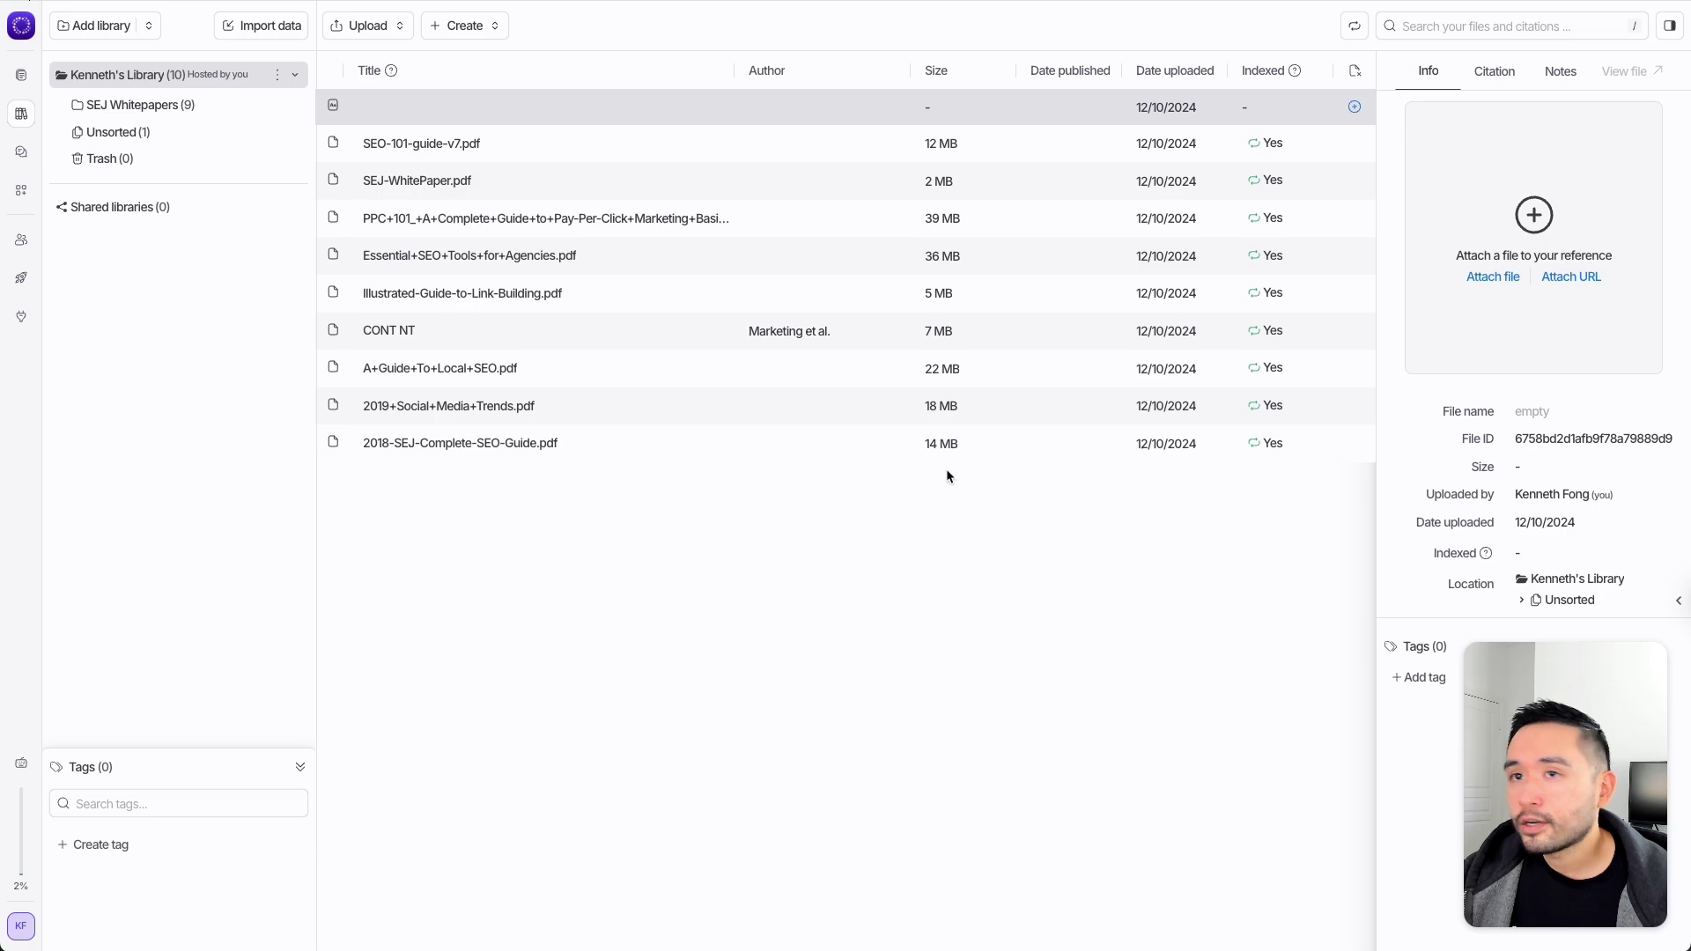
Review the other reference types that can be created, choosing none, and hide the details panel
left_click(464, 25)
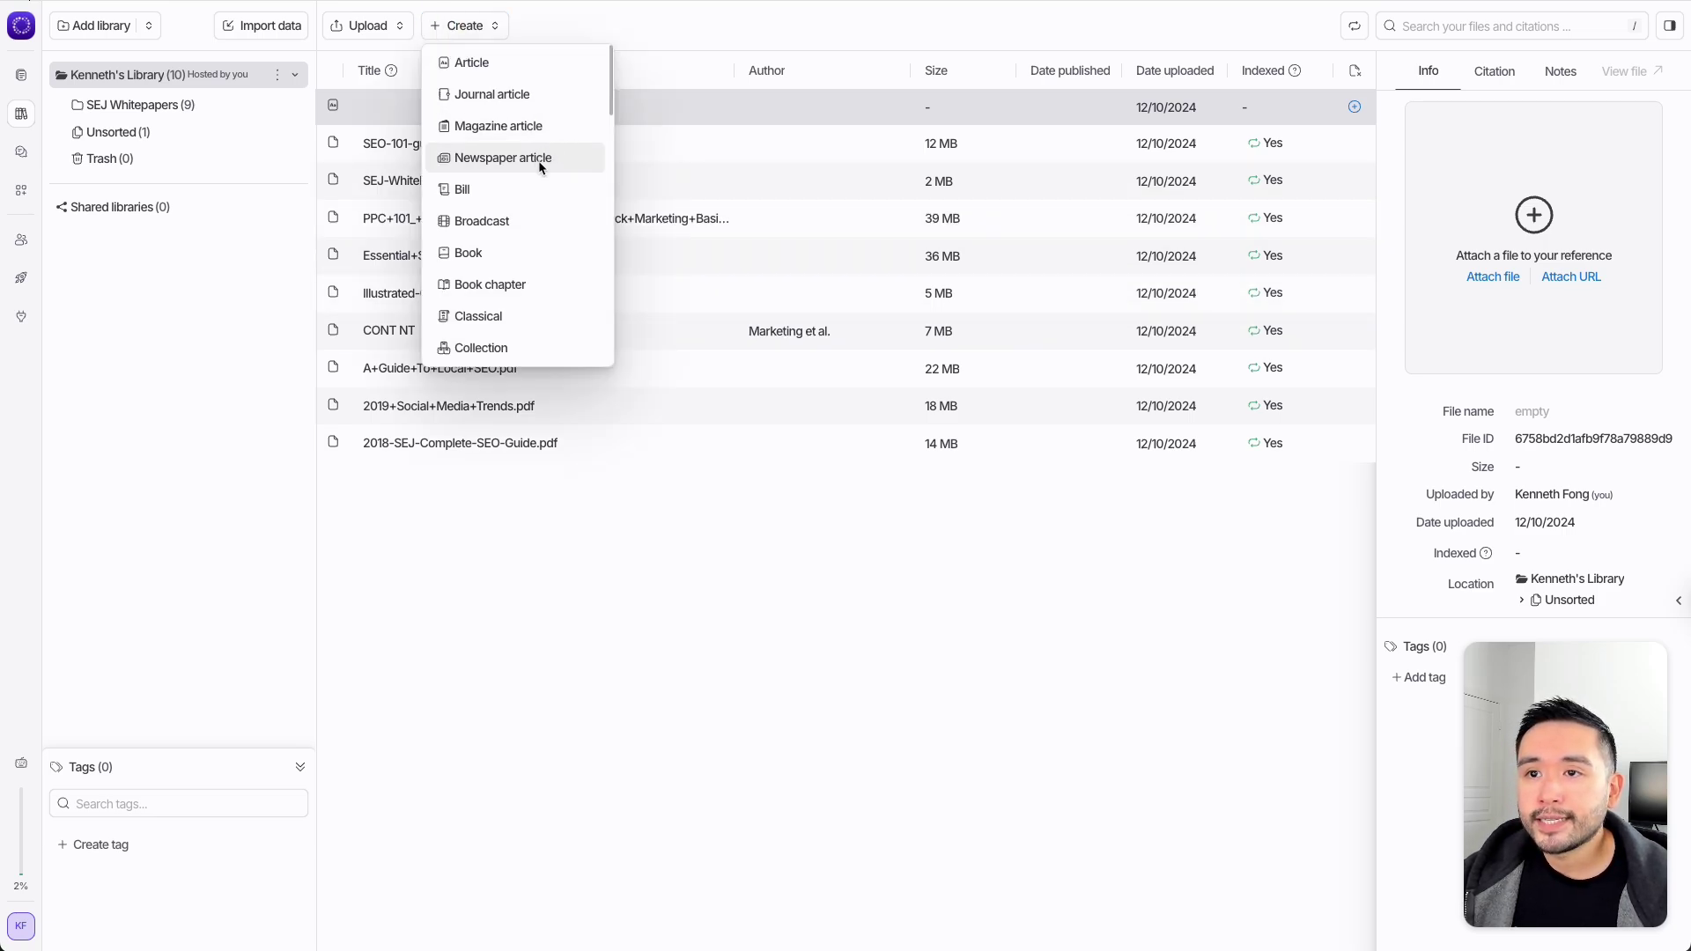
scroll(518, 253, "down", 1)
scroll(498, 212, "down", 8)
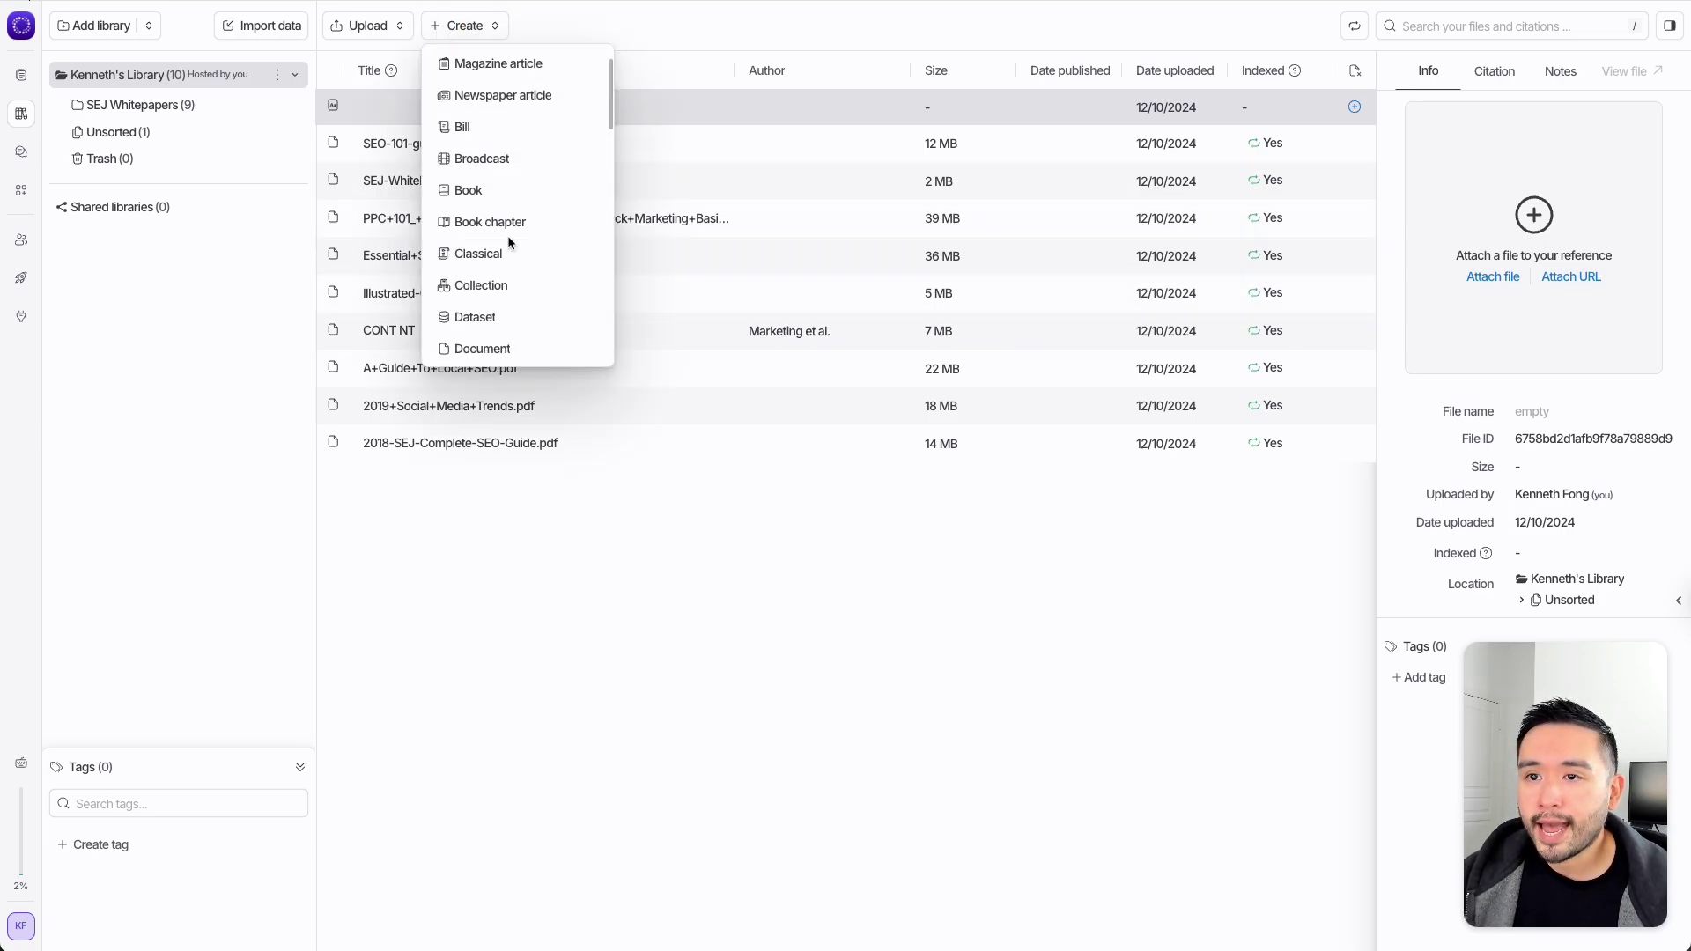
left_click(1670, 25)
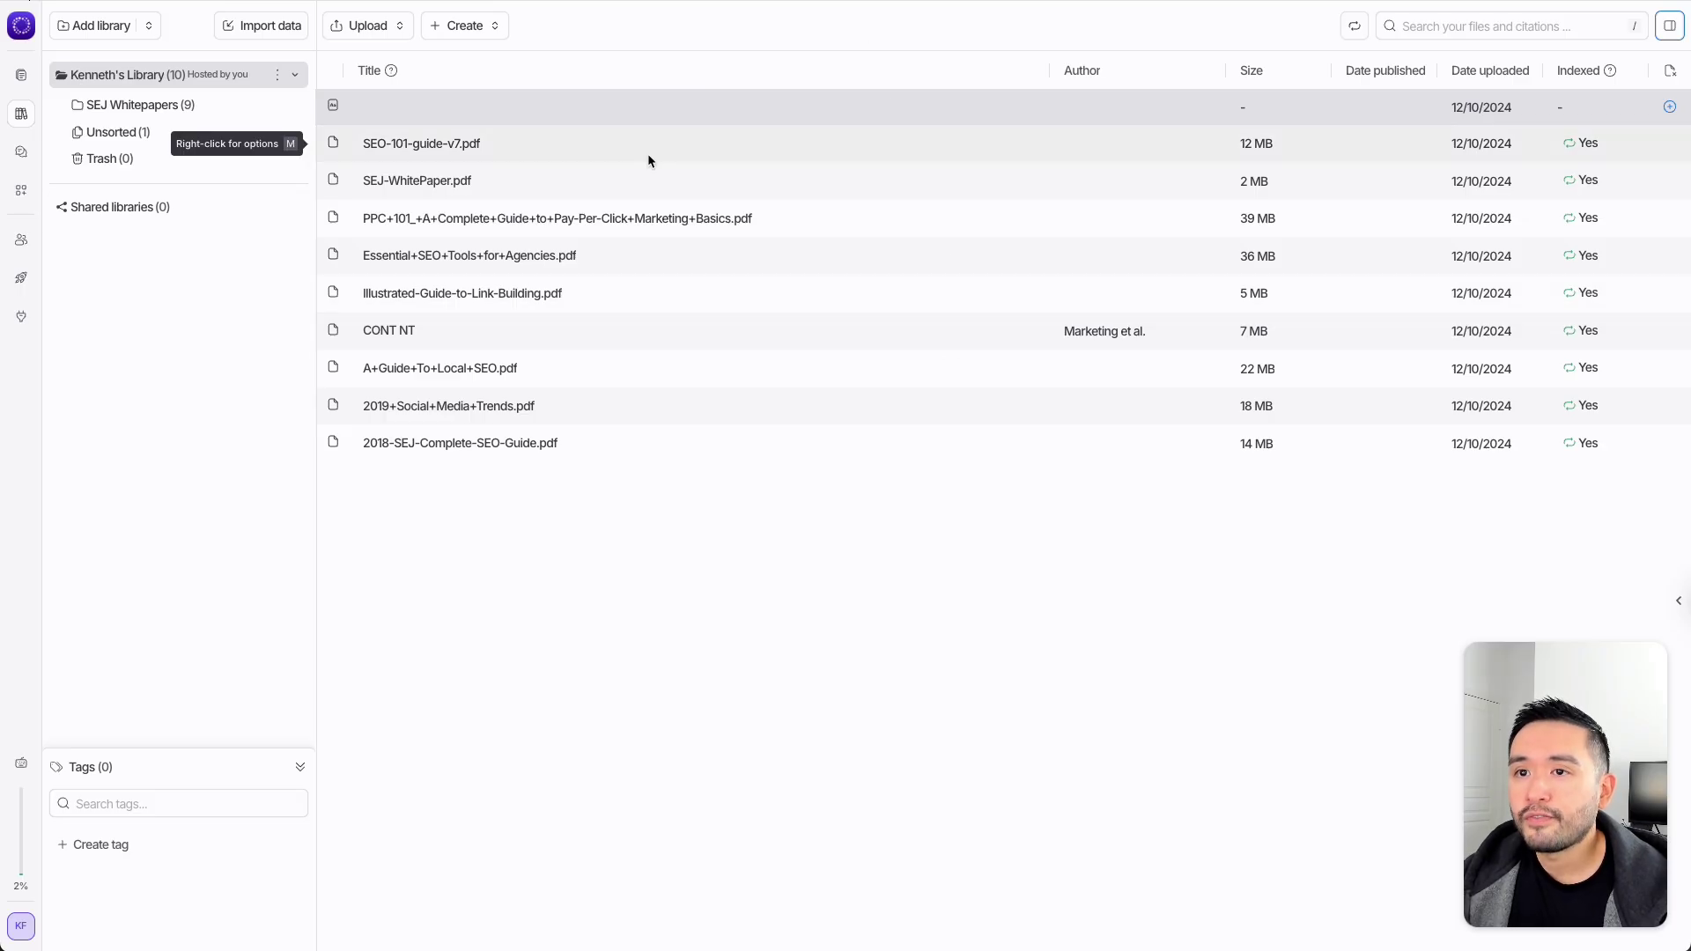
Review the citation and notes of SEO-101-guide-v7.pdf and open the file for viewing
left_click(647, 155)
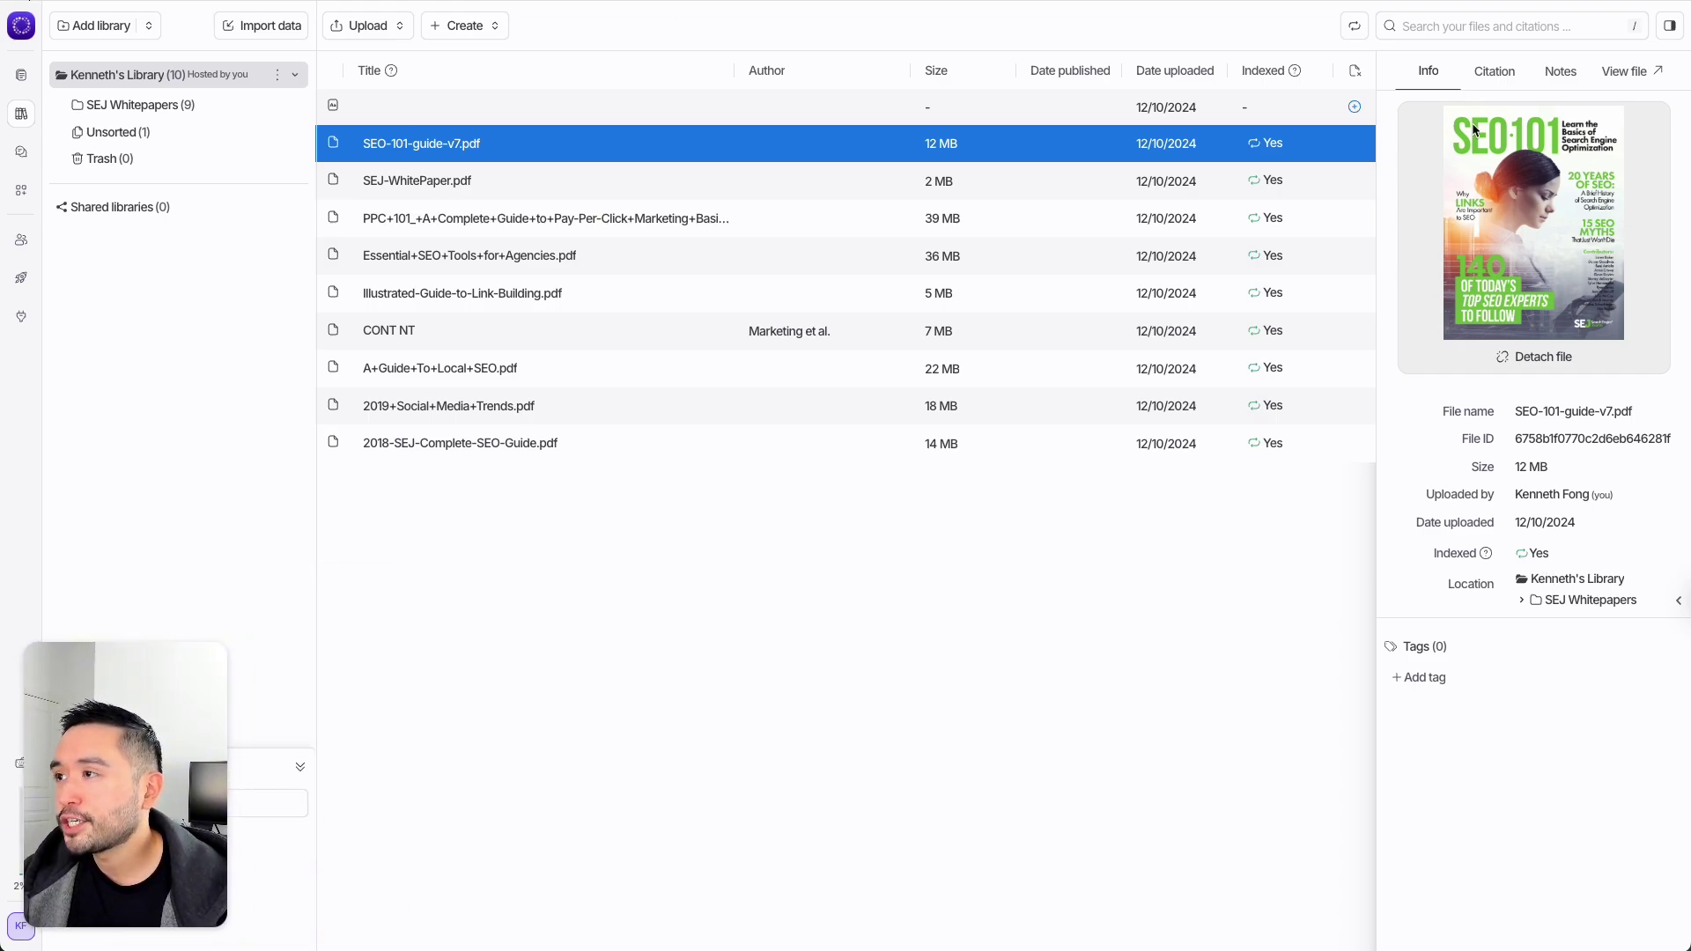
left_click(1493, 70)
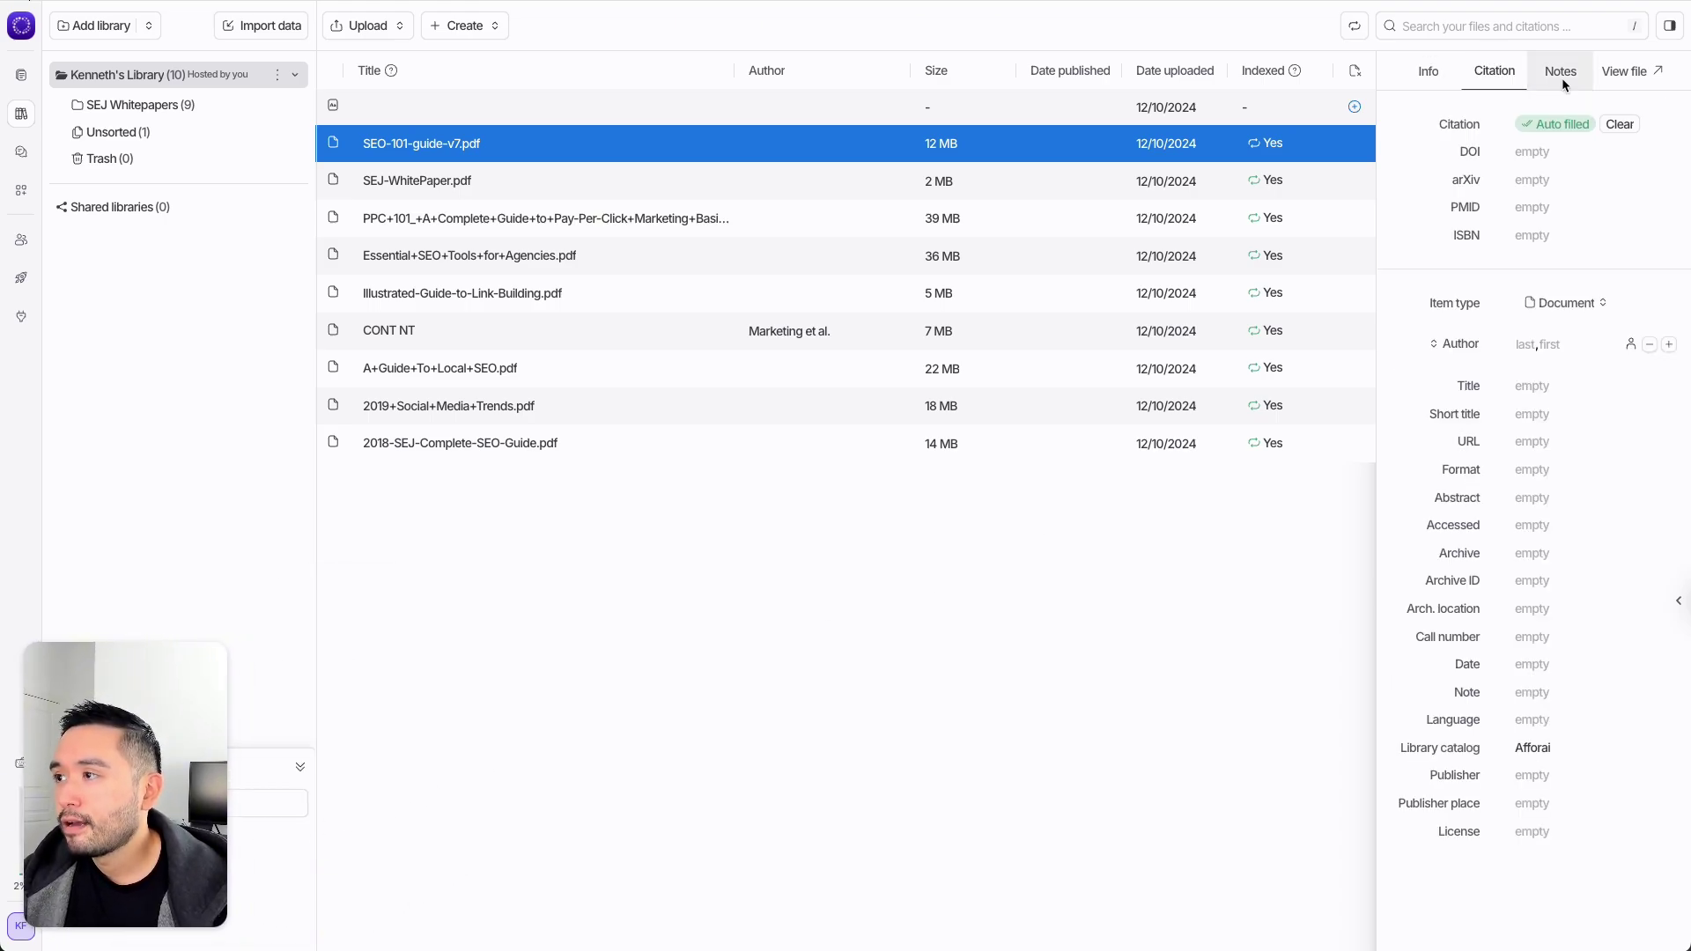
left_click(1561, 78)
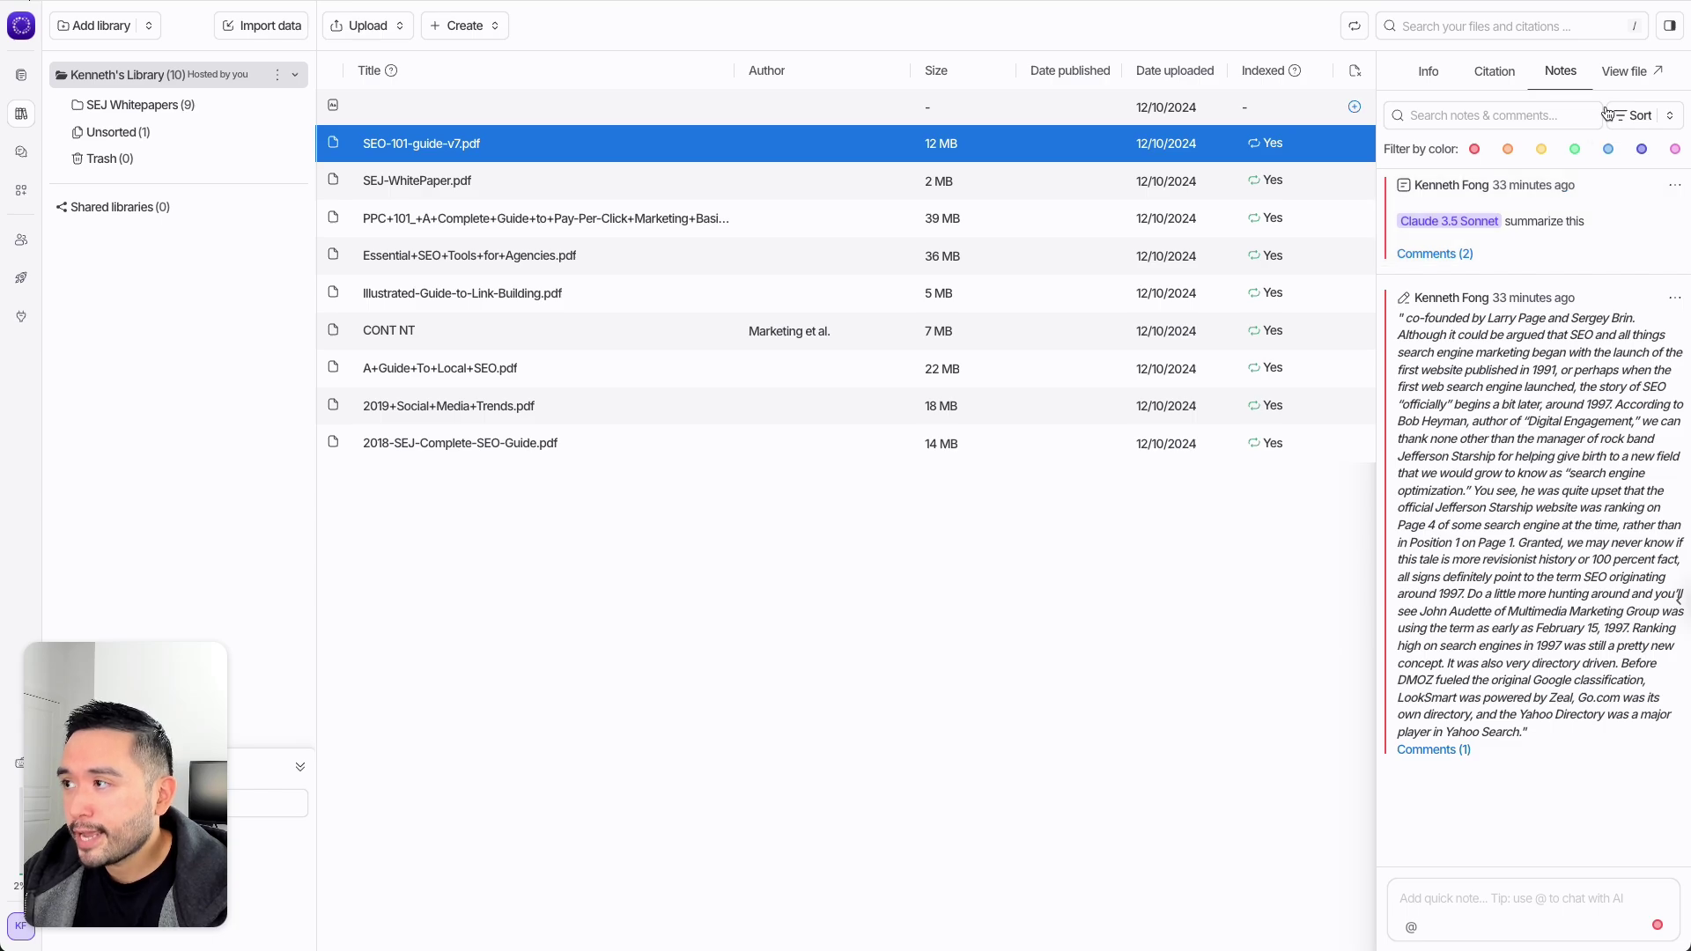
left_click(1626, 72)
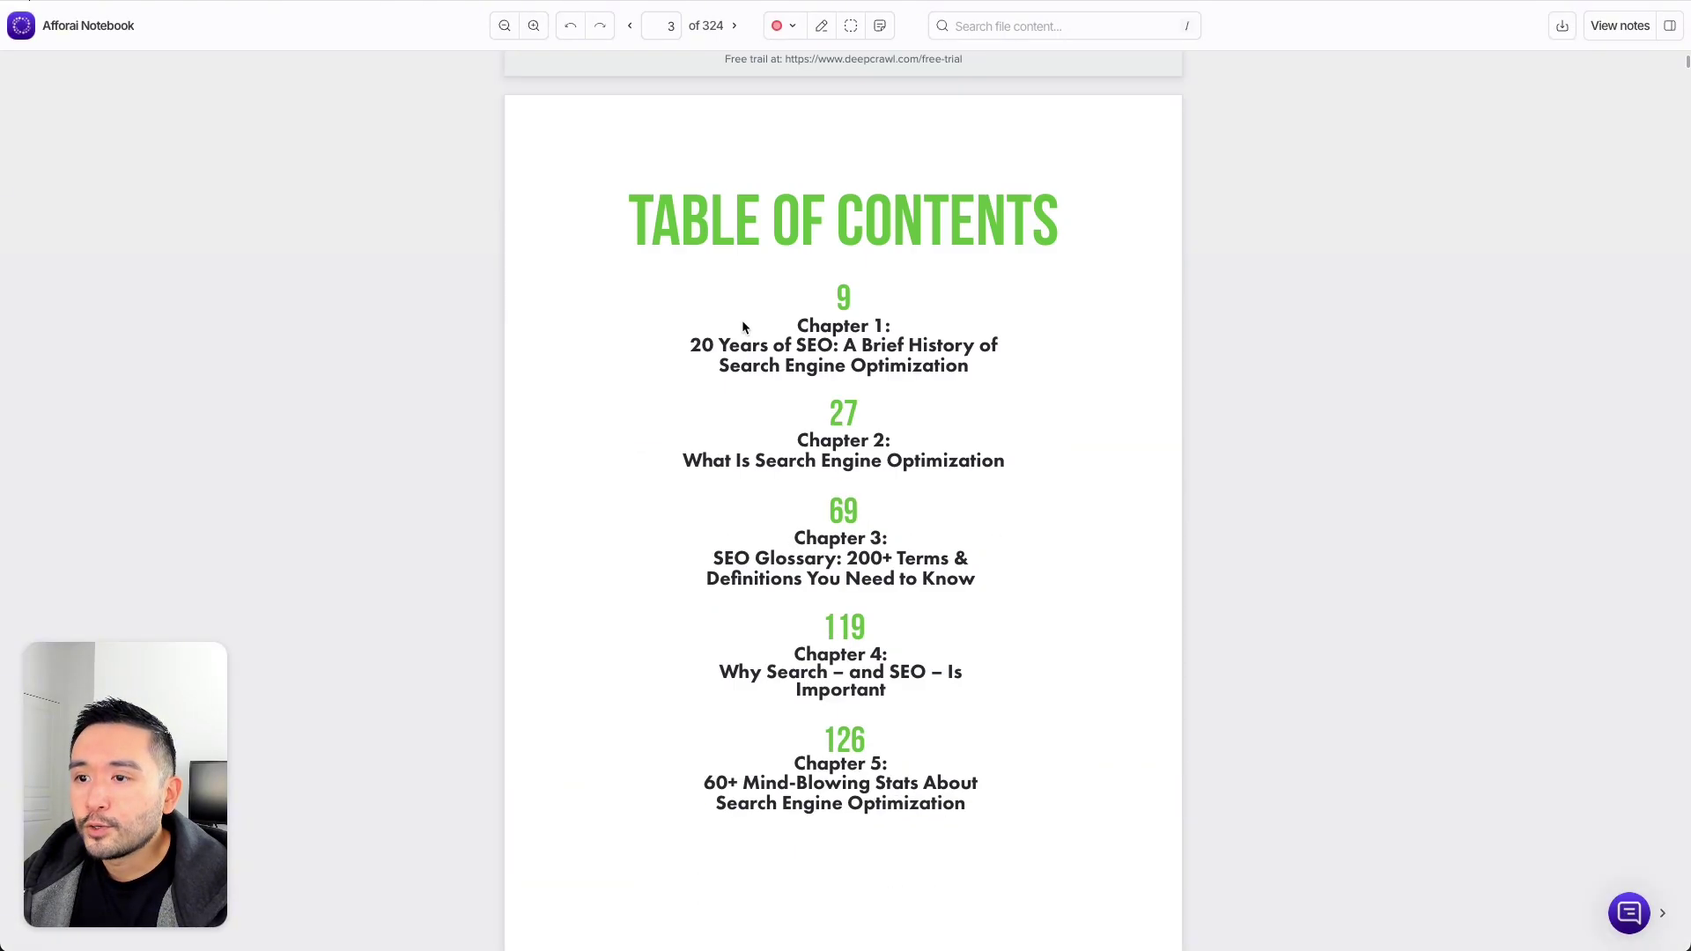
Highlight the word "DMOZ" in red in the first paragraph on page 10
left_click(744, 322)
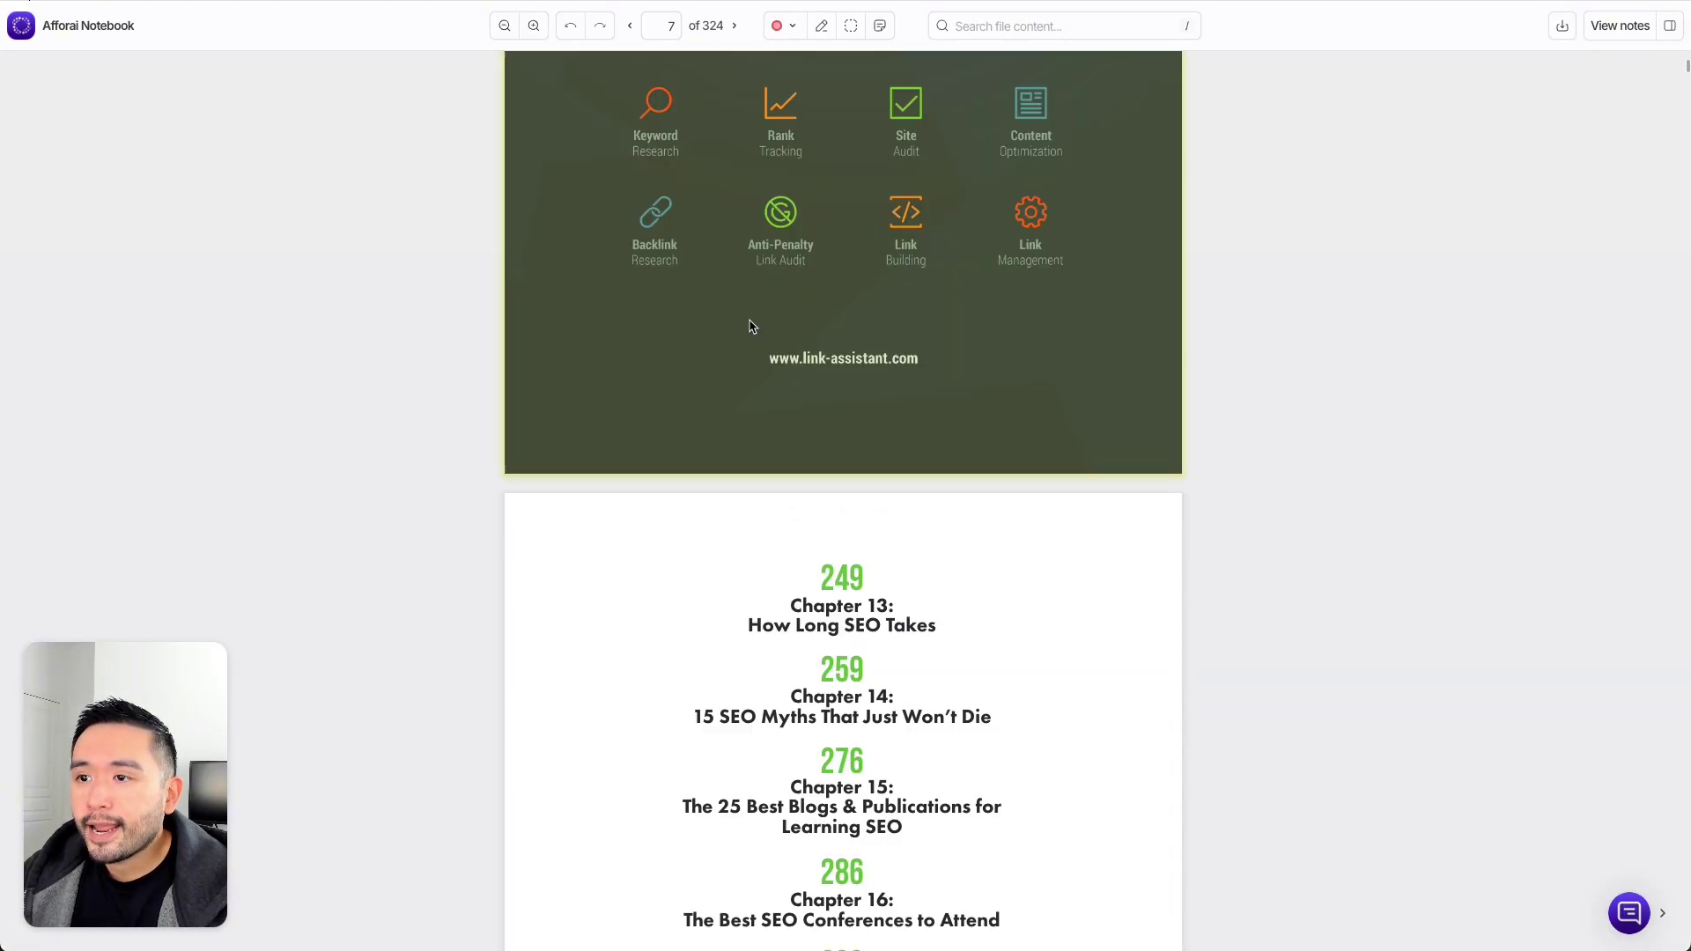
scroll(750, 327, "down", 15)
scroll(751, 327, "up", 5)
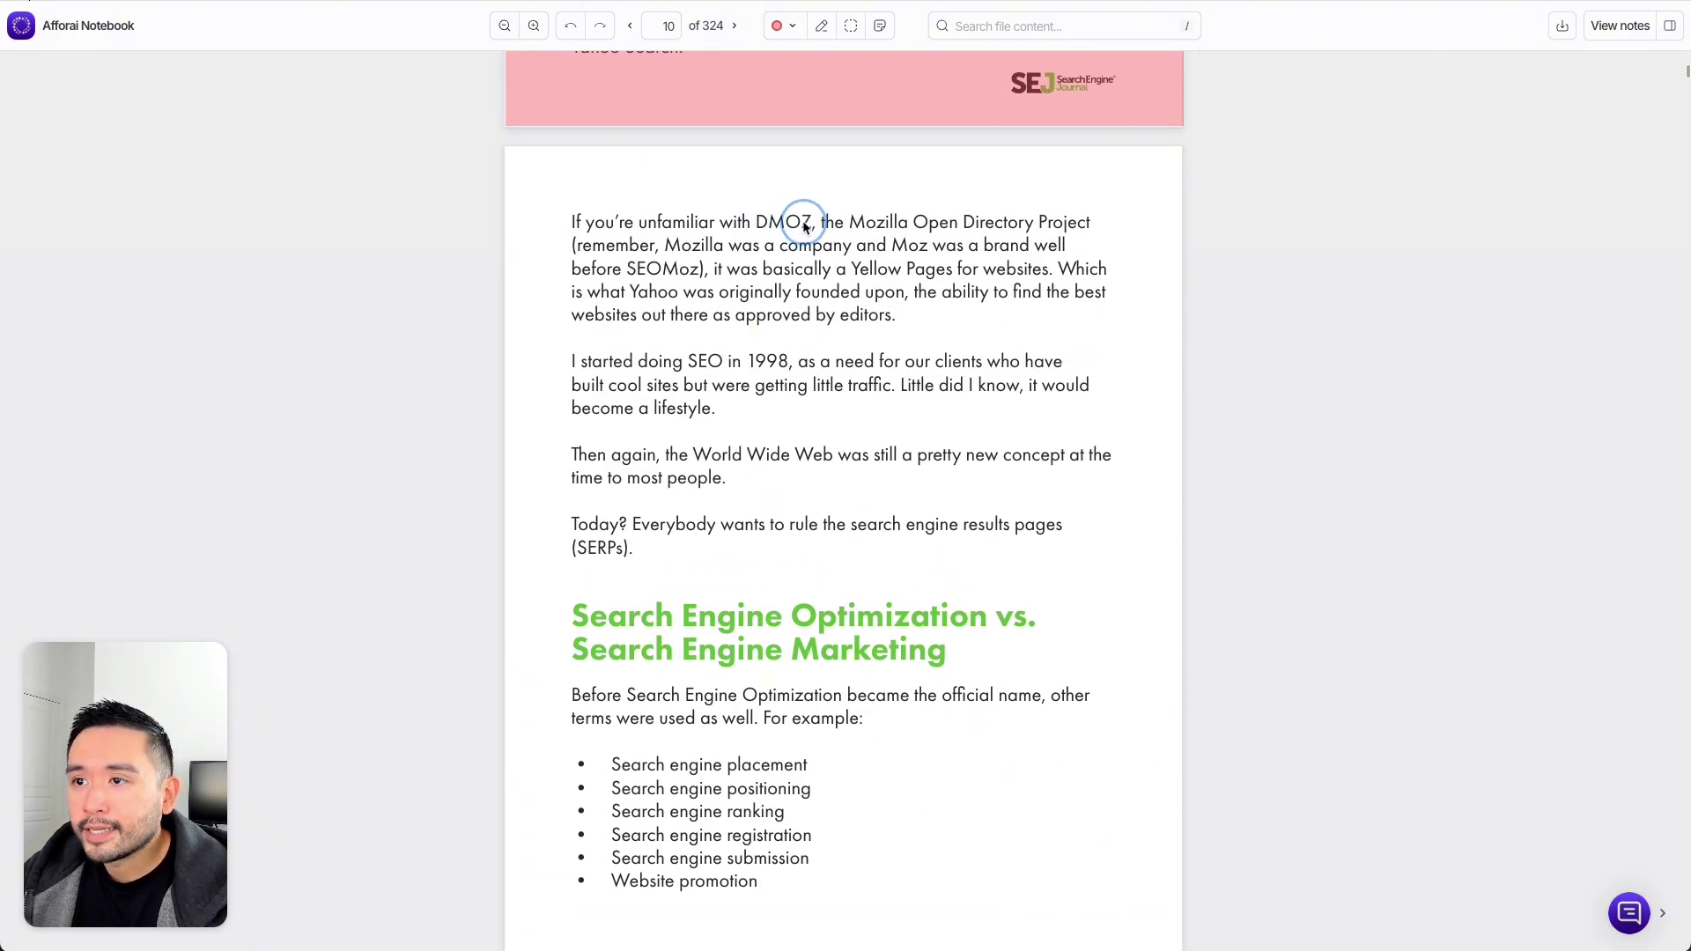
left_click(822, 26)
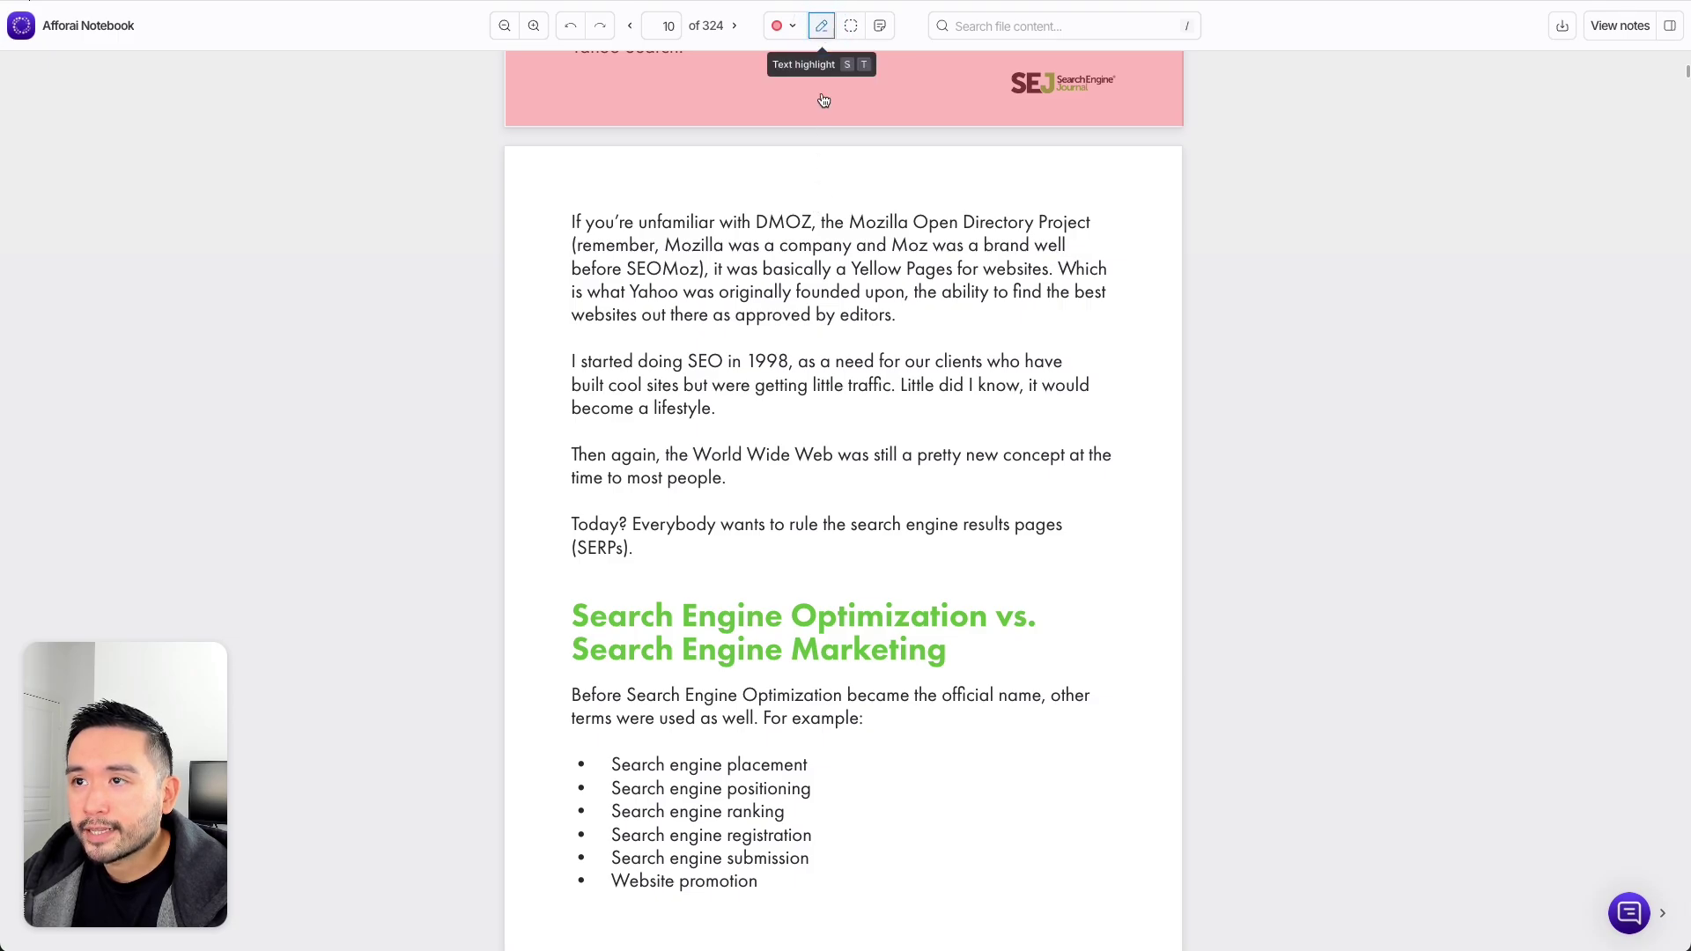
left_click_drag(756, 222, 811, 224)
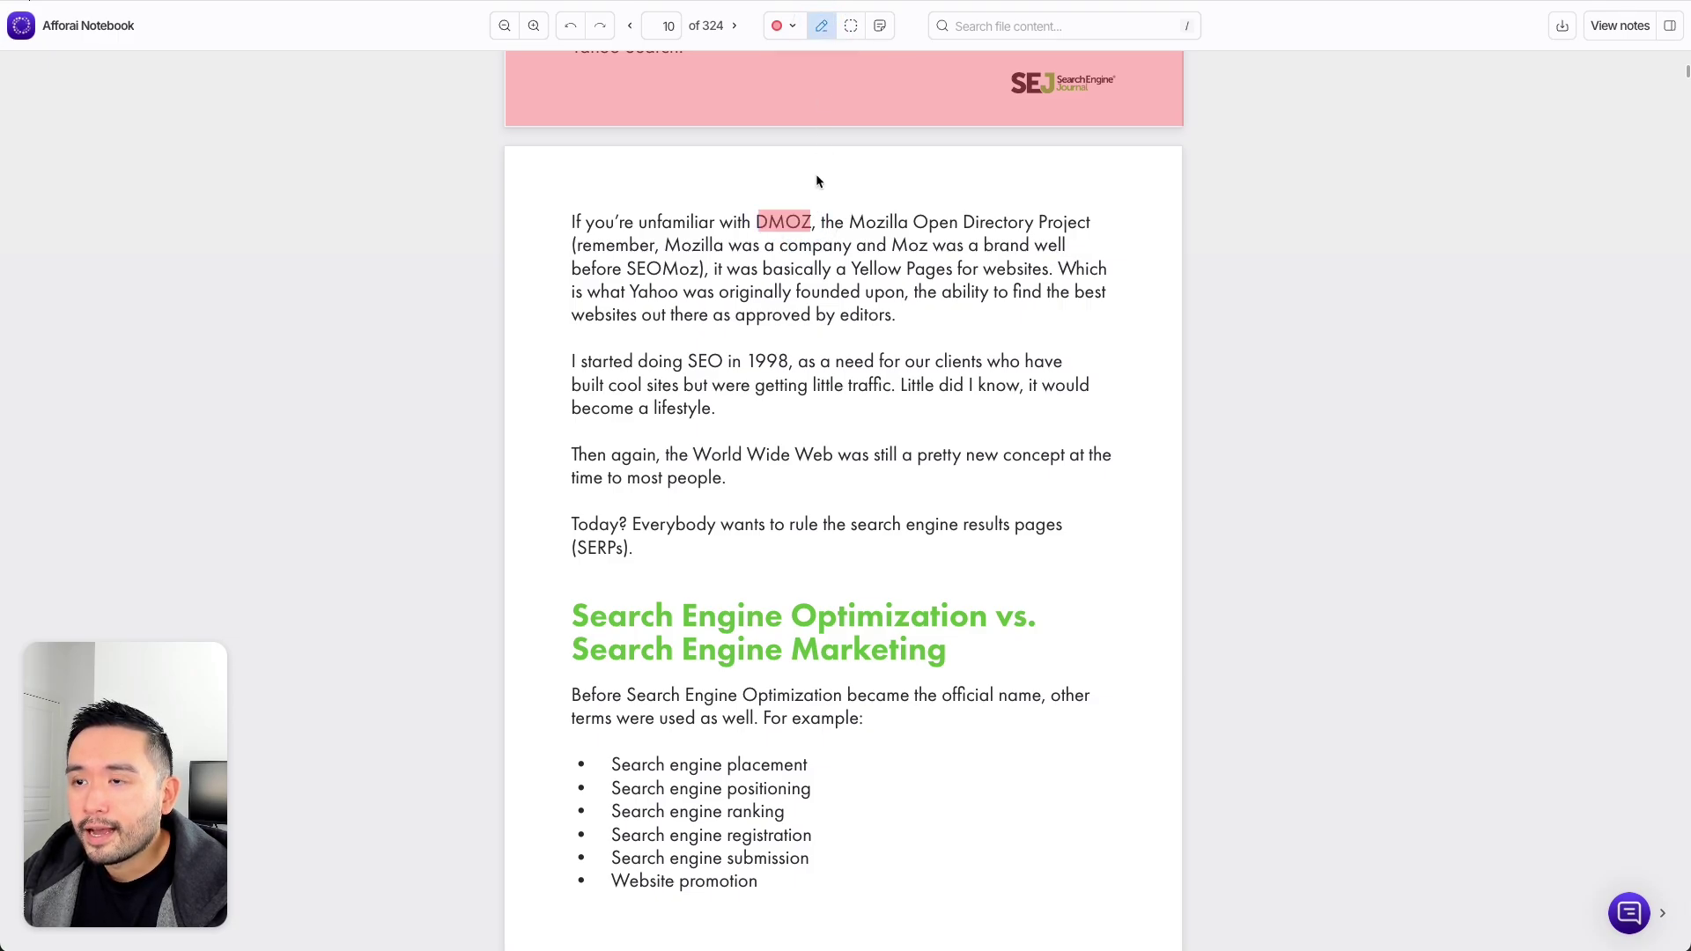
Change the highlight color to yellow and highlight "Mozilla Open Directory" in the same paragraph
left_click(782, 25)
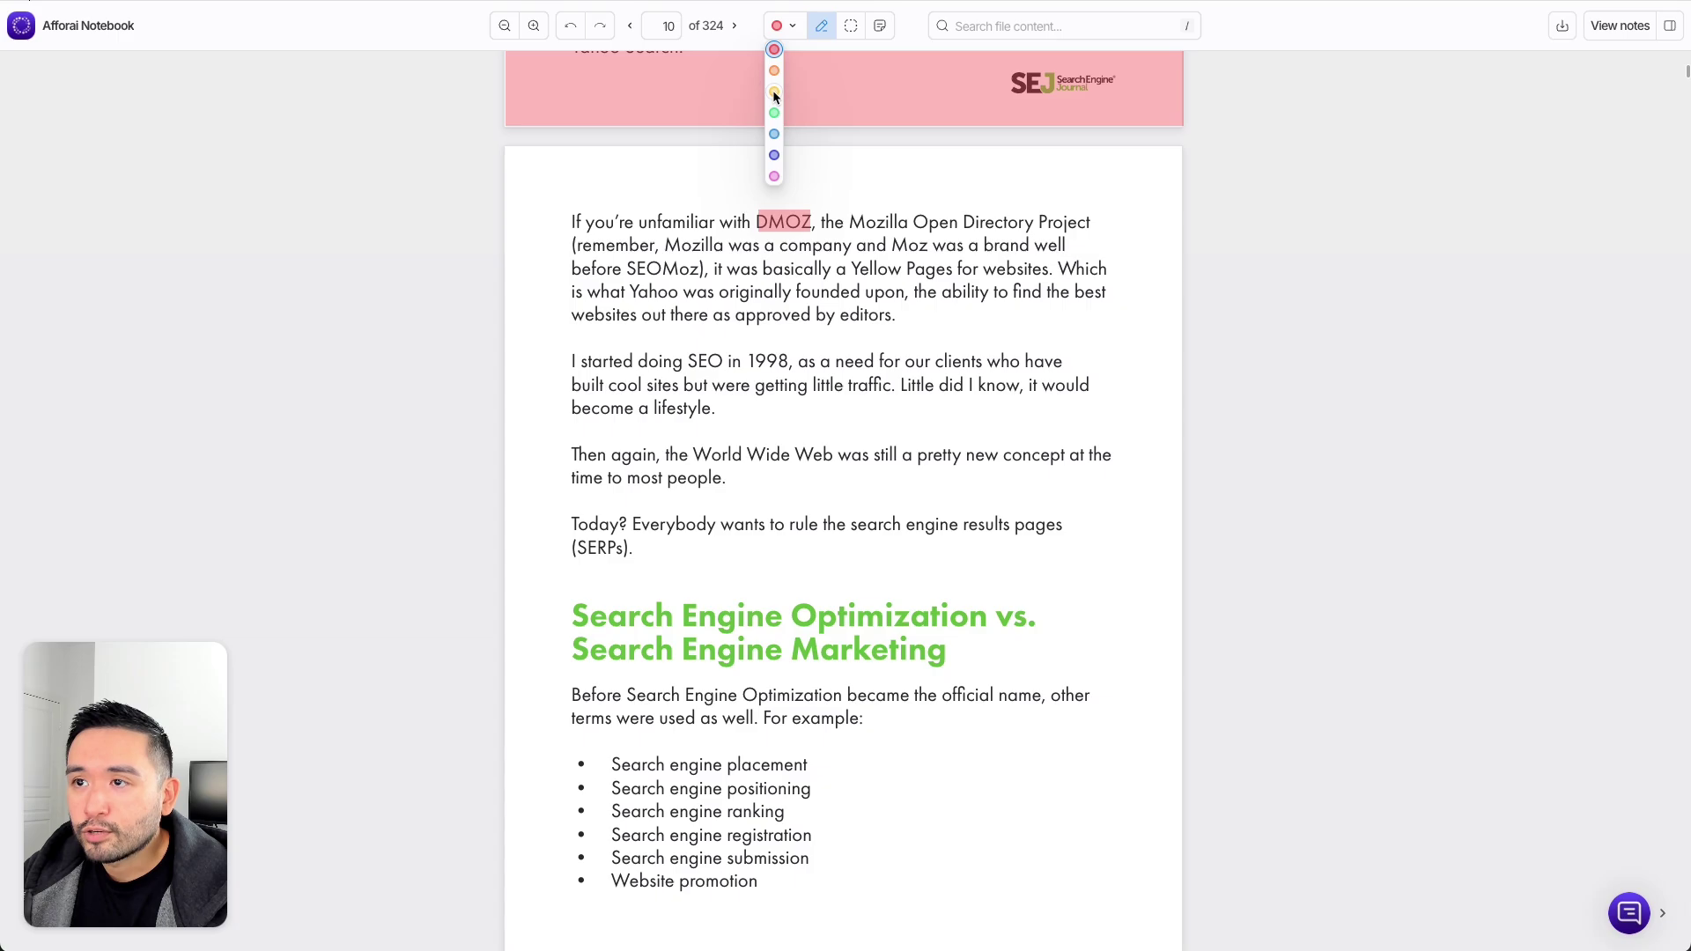
left_click(776, 88)
left_click_drag(851, 222, 1033, 227)
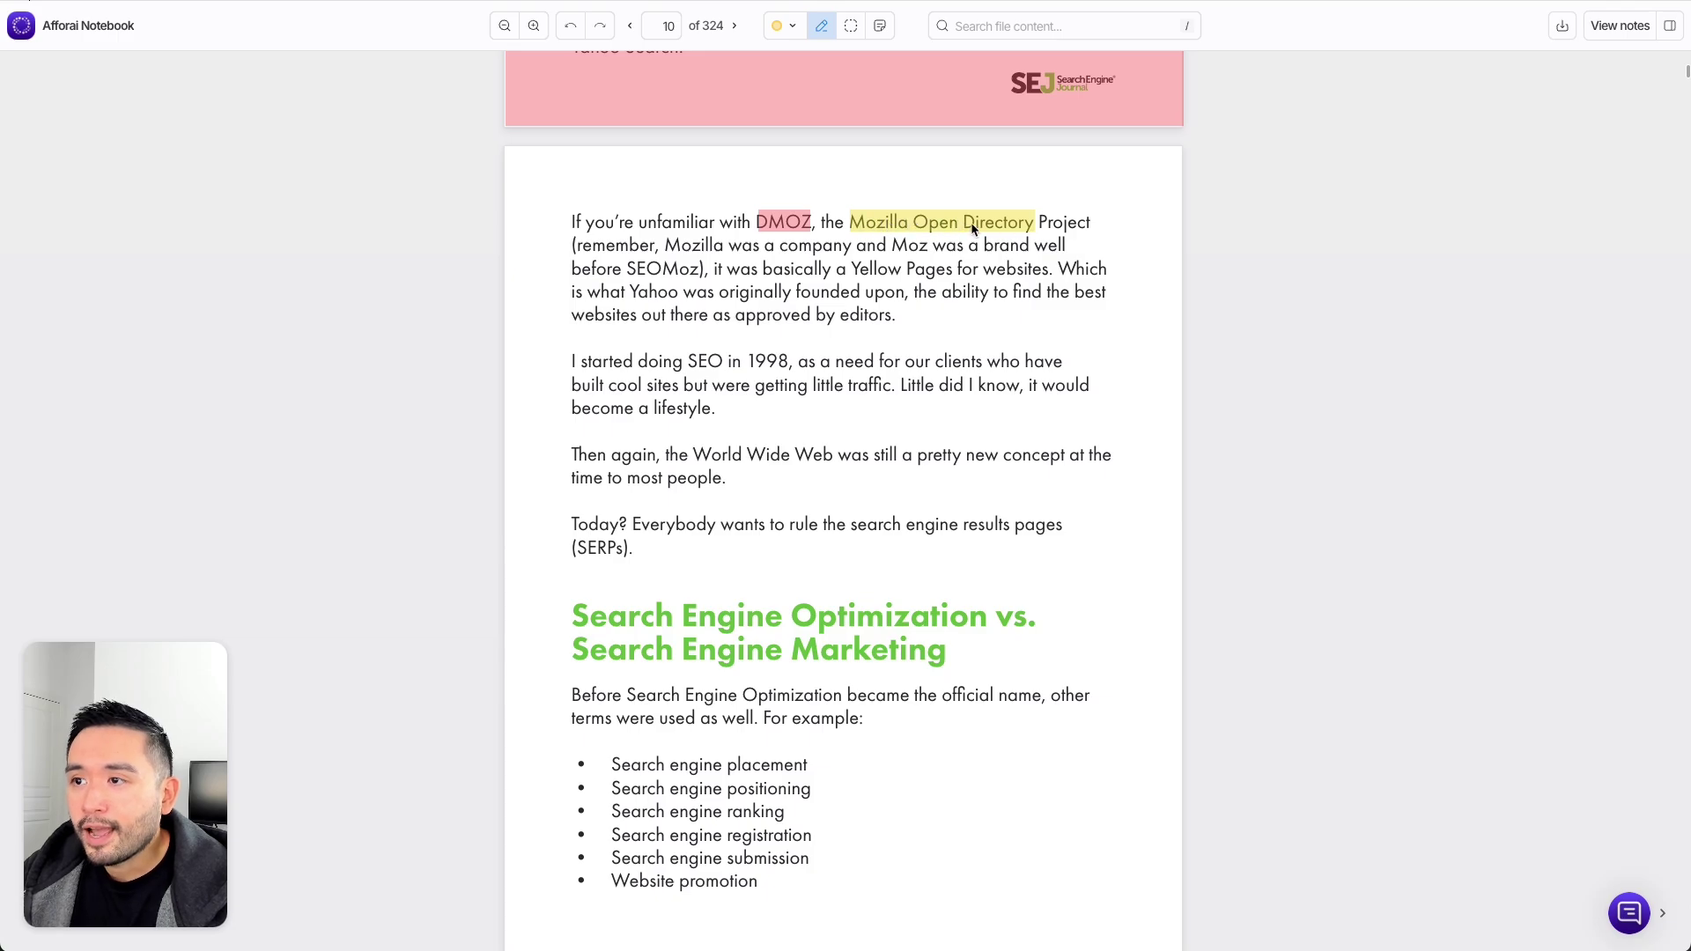
Add the comment "Mozilla" to the yellow highlight
left_click(881, 26)
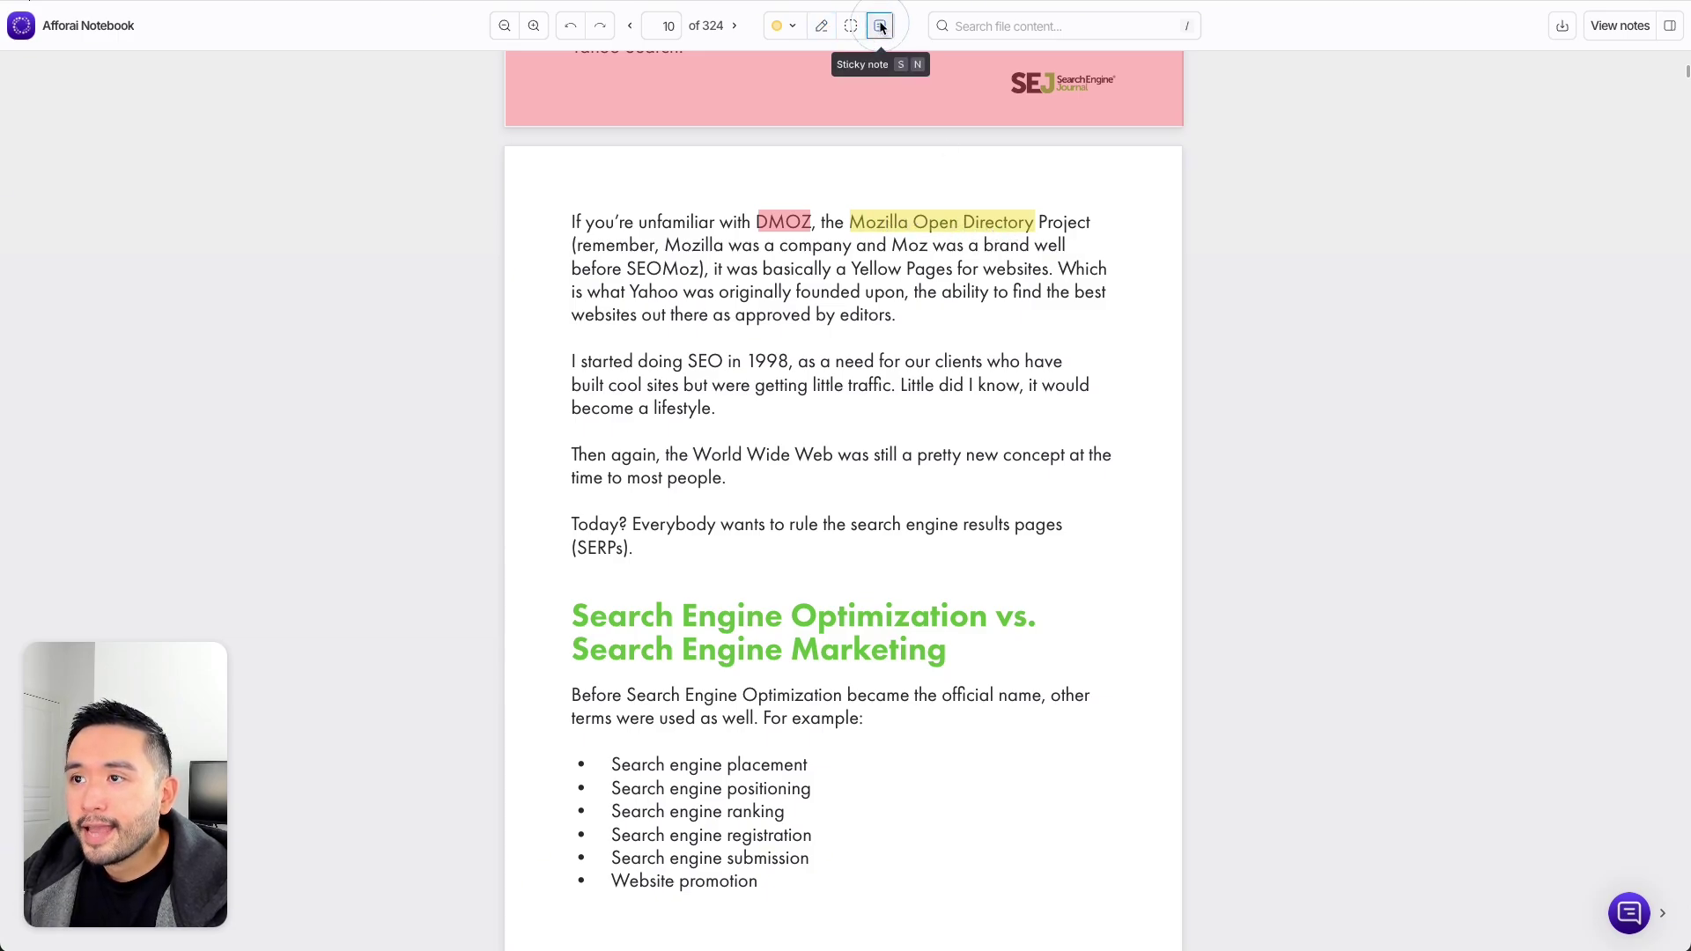
left_click(1093, 310)
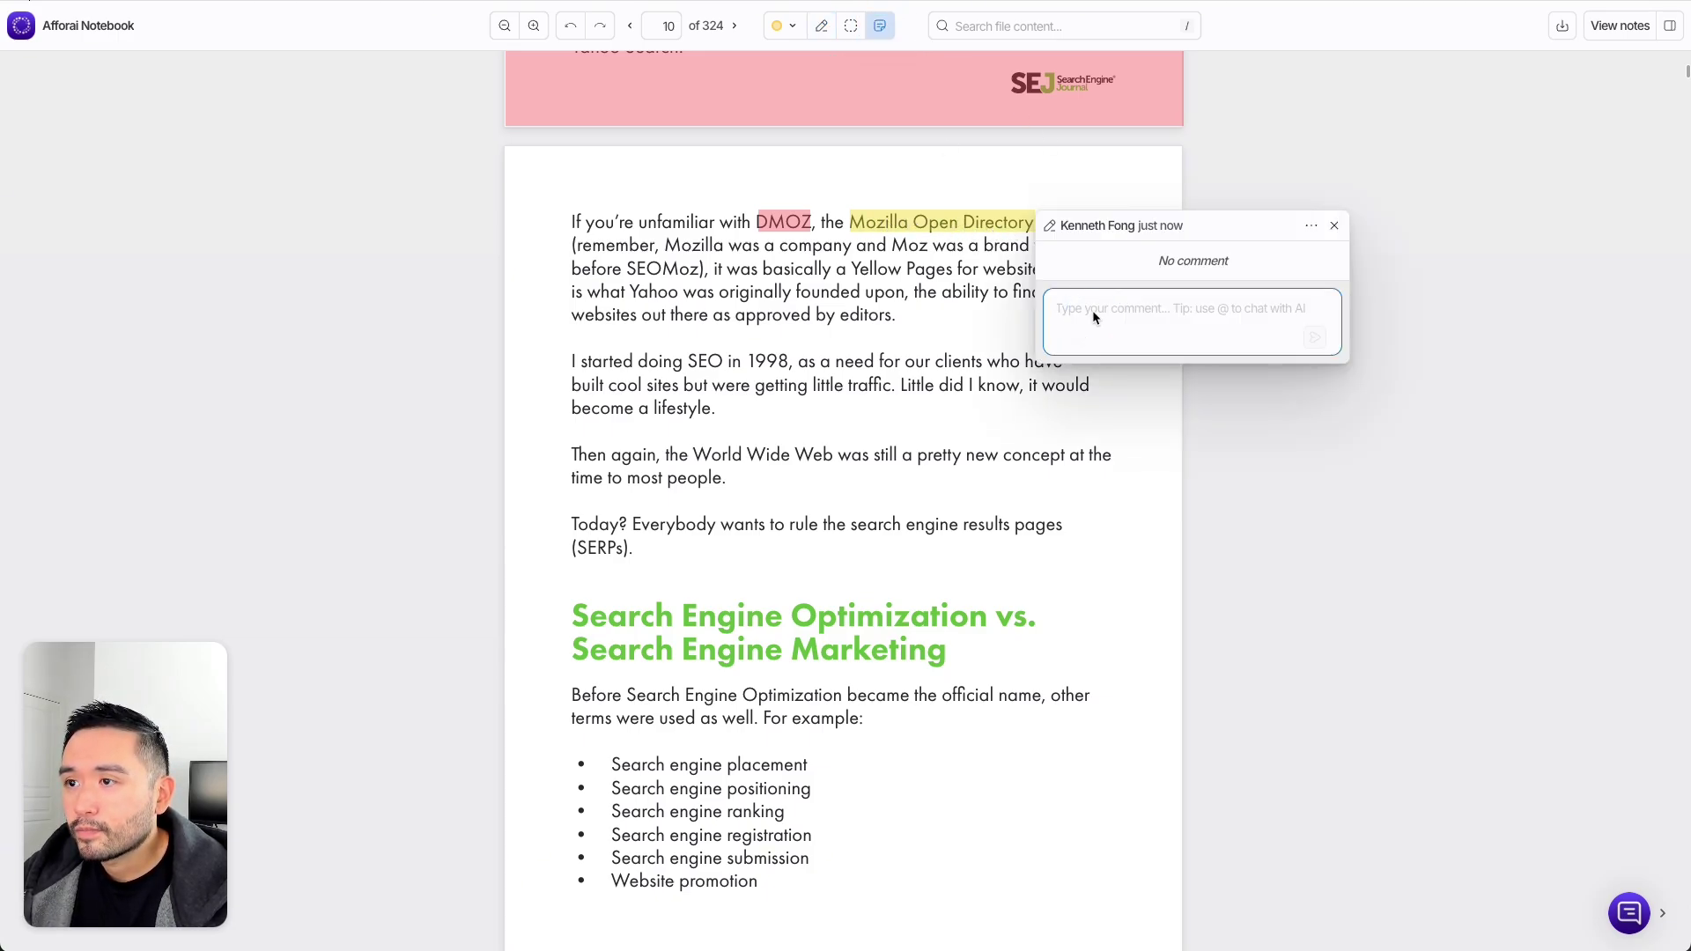
type("Mozil")
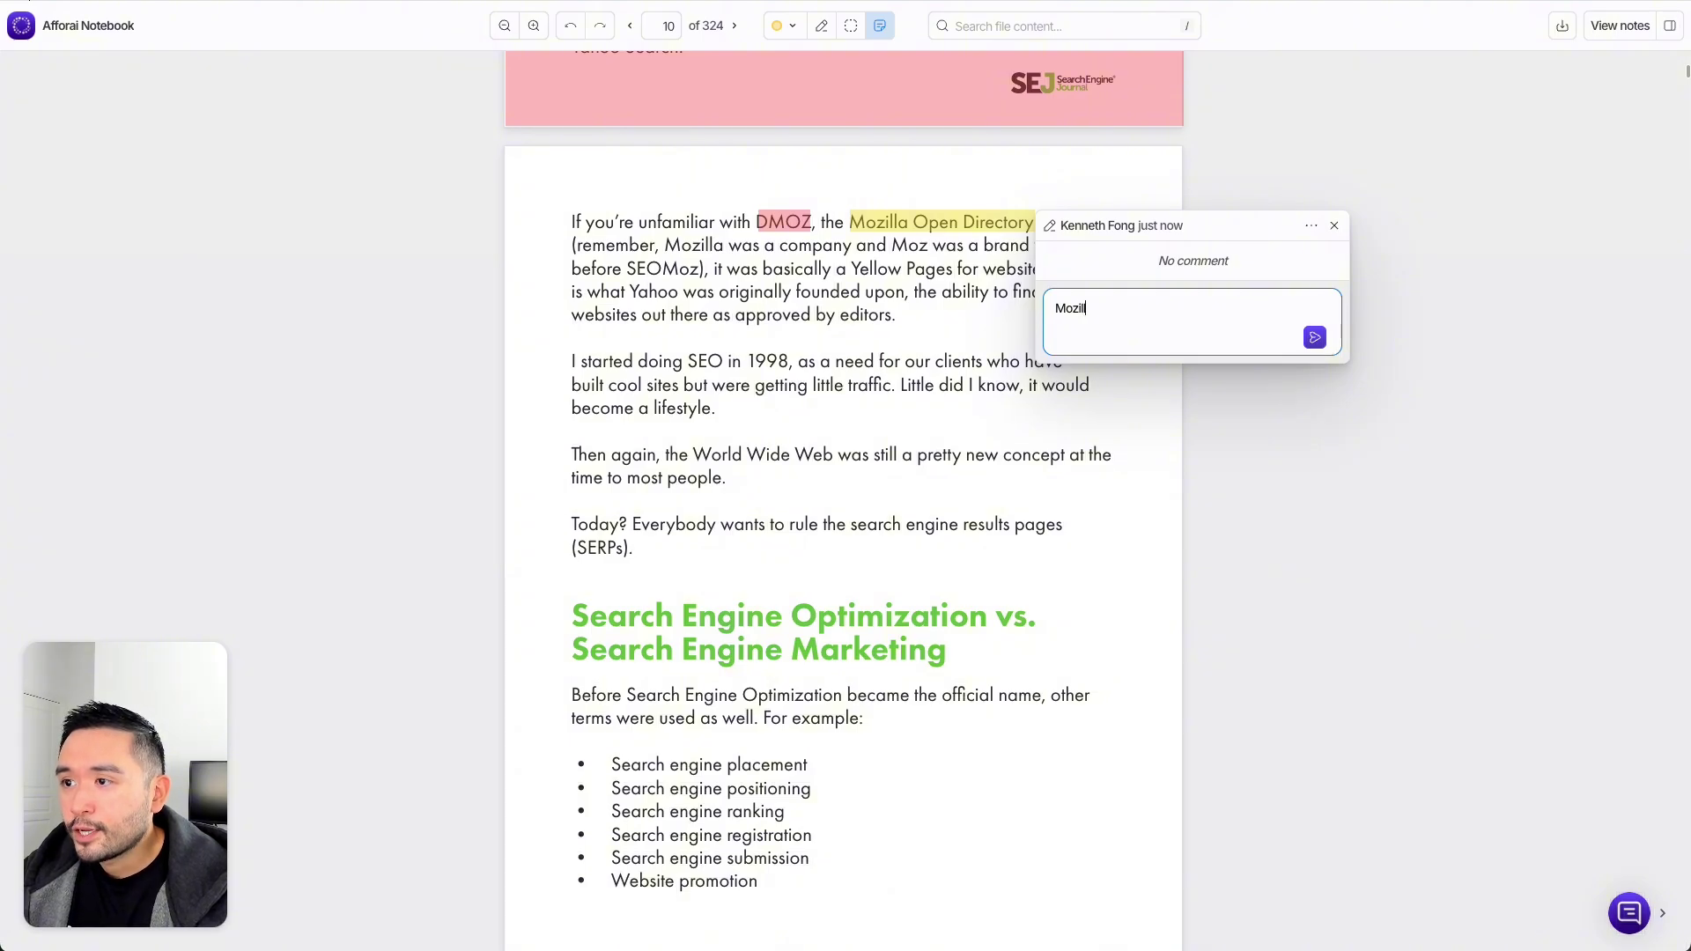
type("la")
key("Return")
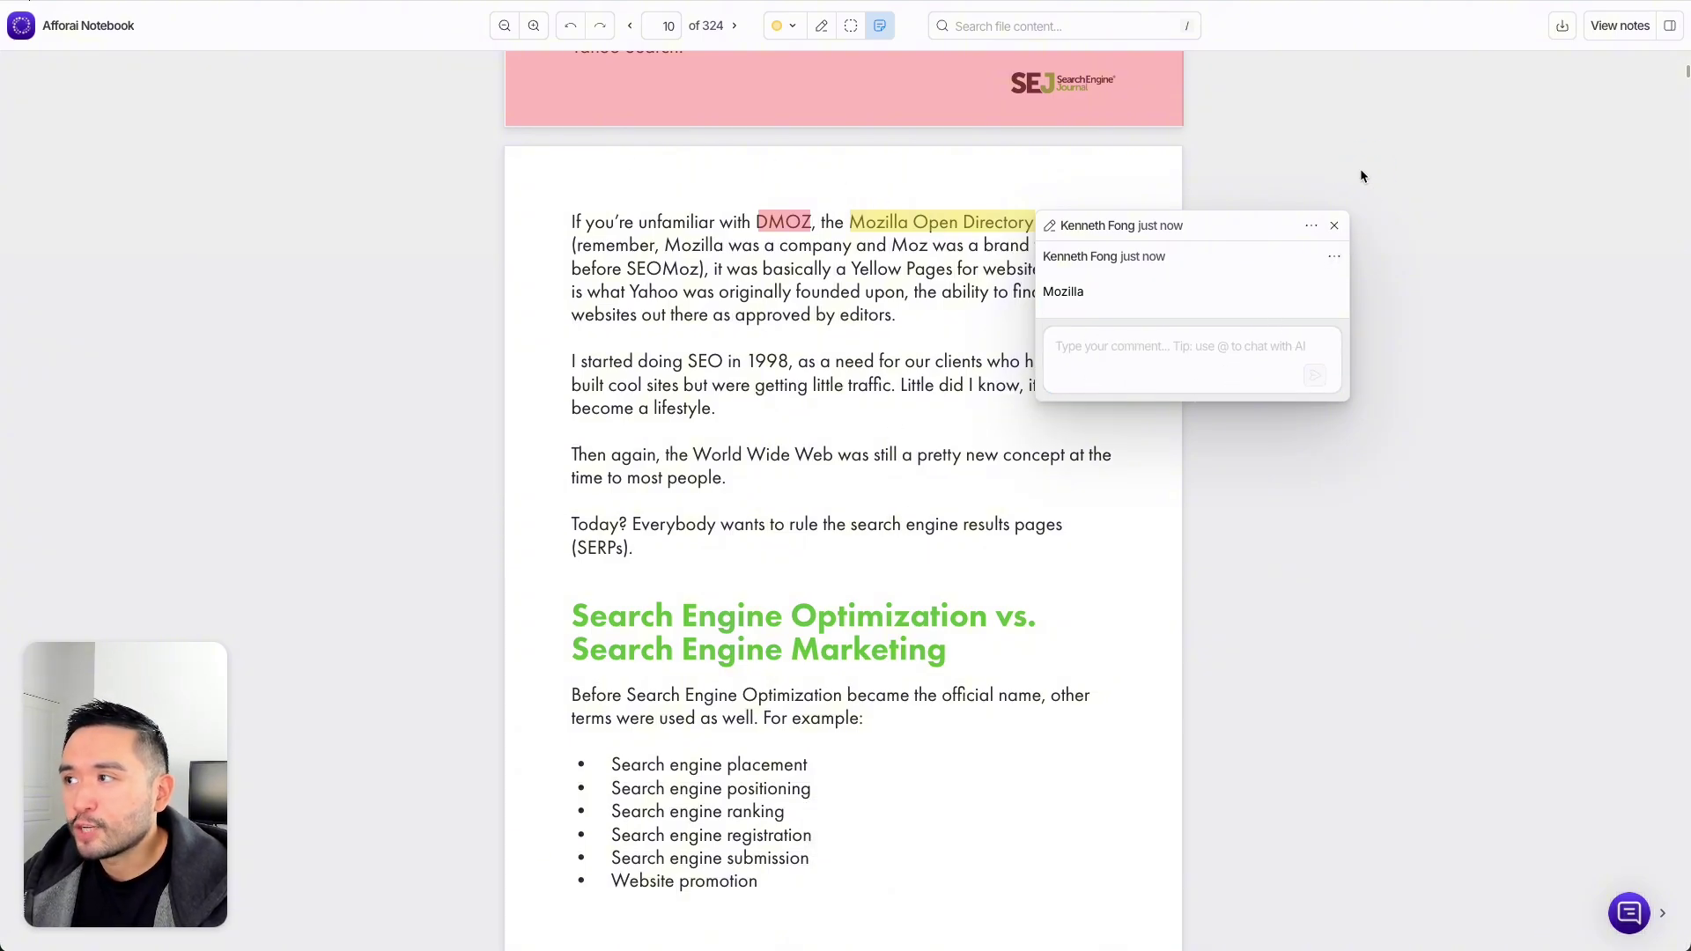
Show the document's notes and review the list of highlights and comments
left_click(1620, 26)
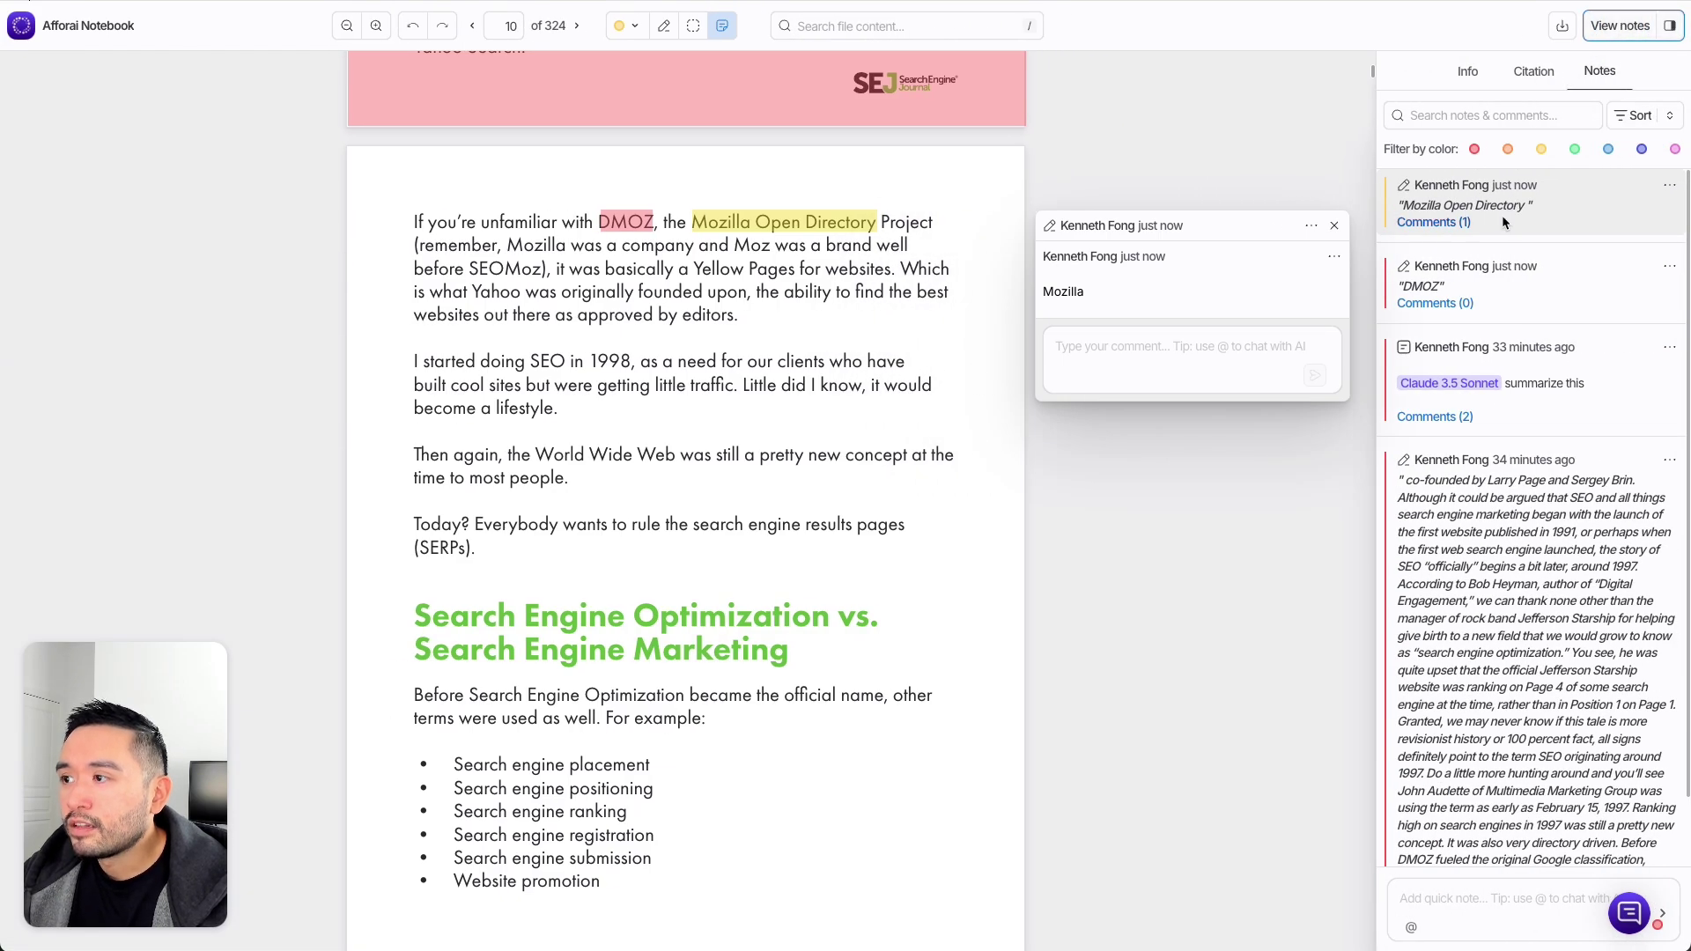
left_click(1421, 222)
scroll(1520, 410, "down", 1)
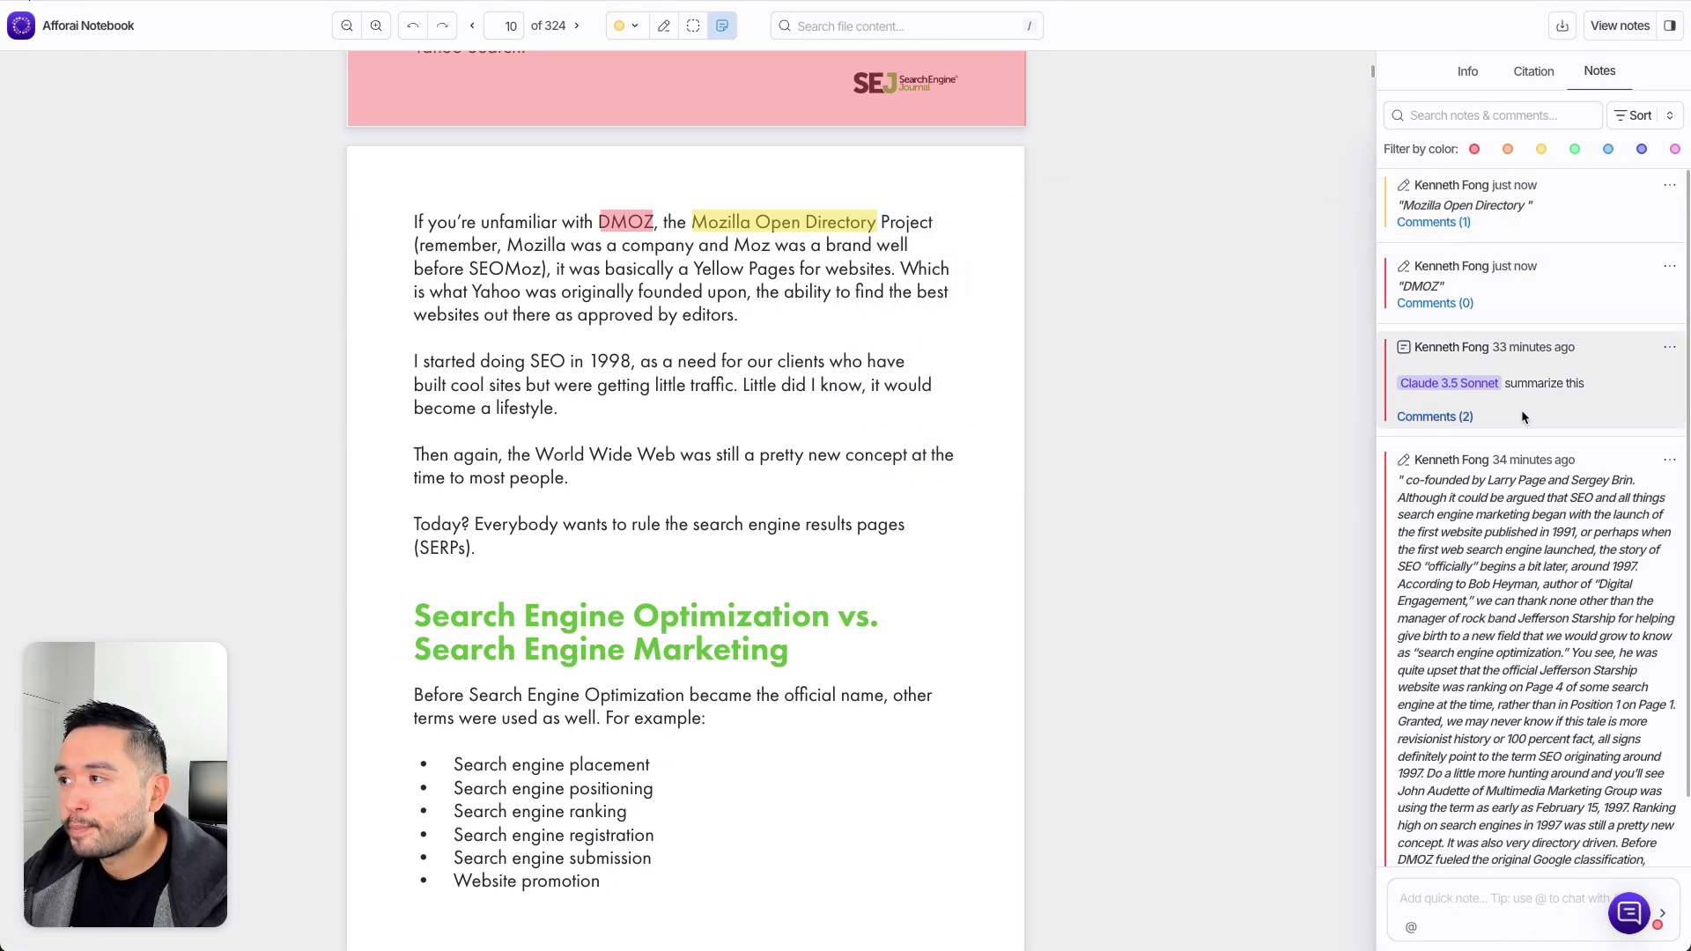
scroll(1543, 377, "down", 1)
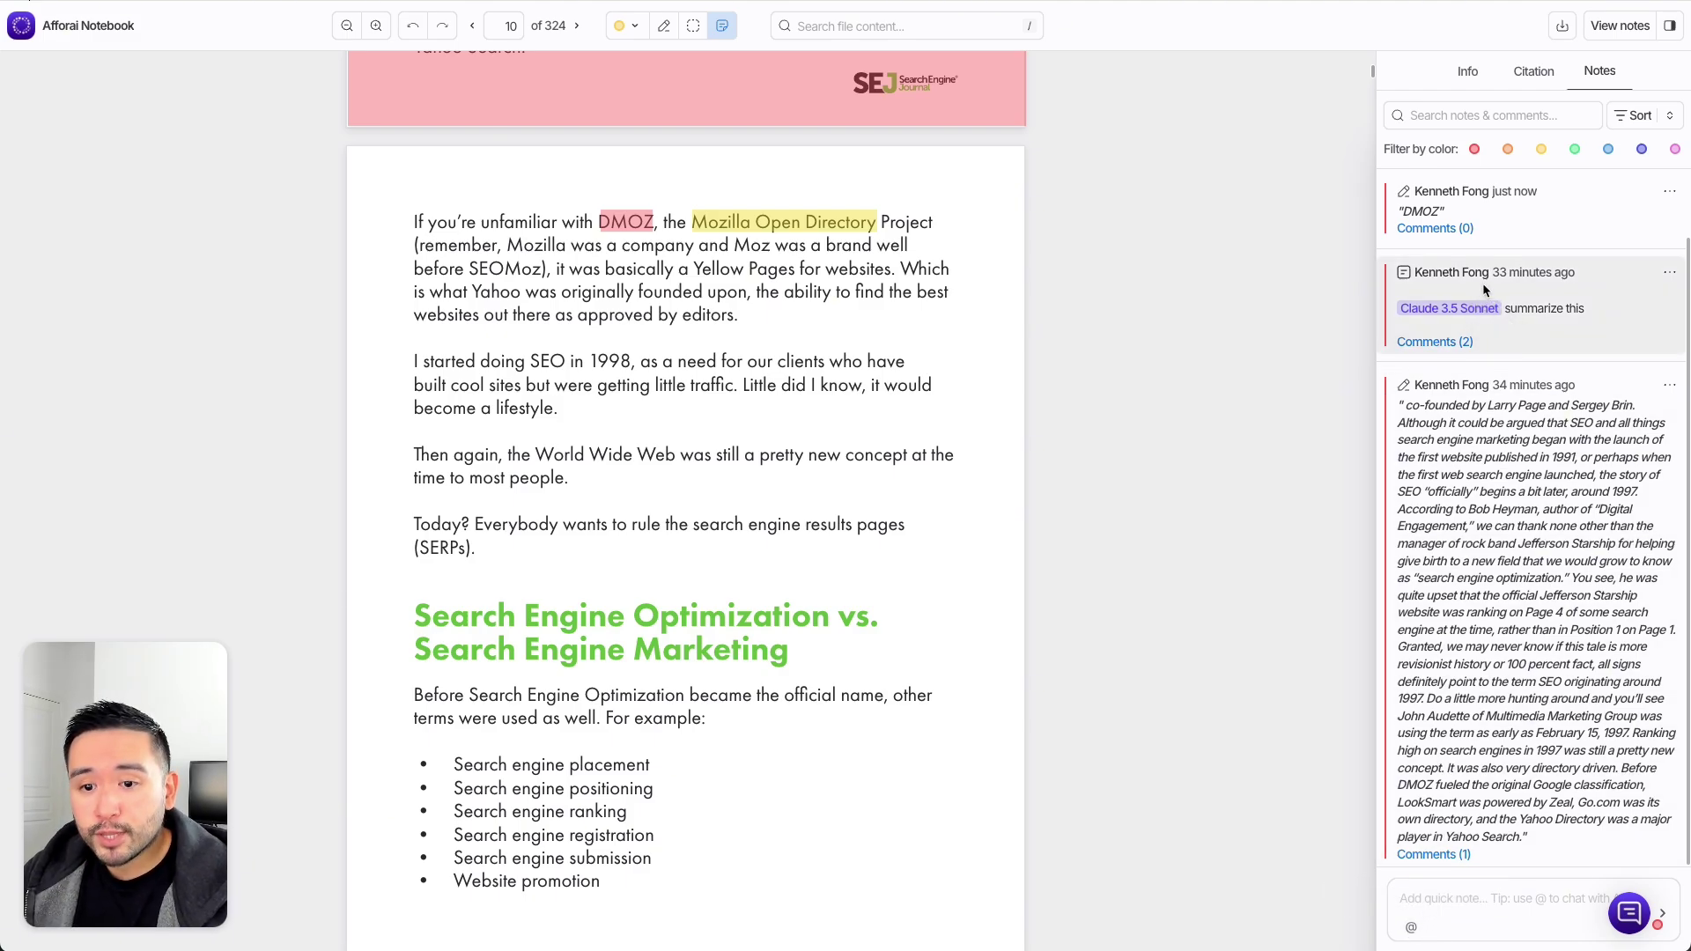
Begin a quick note with an @ mention and review the AI models that can be mentioned
left_click(1439, 898)
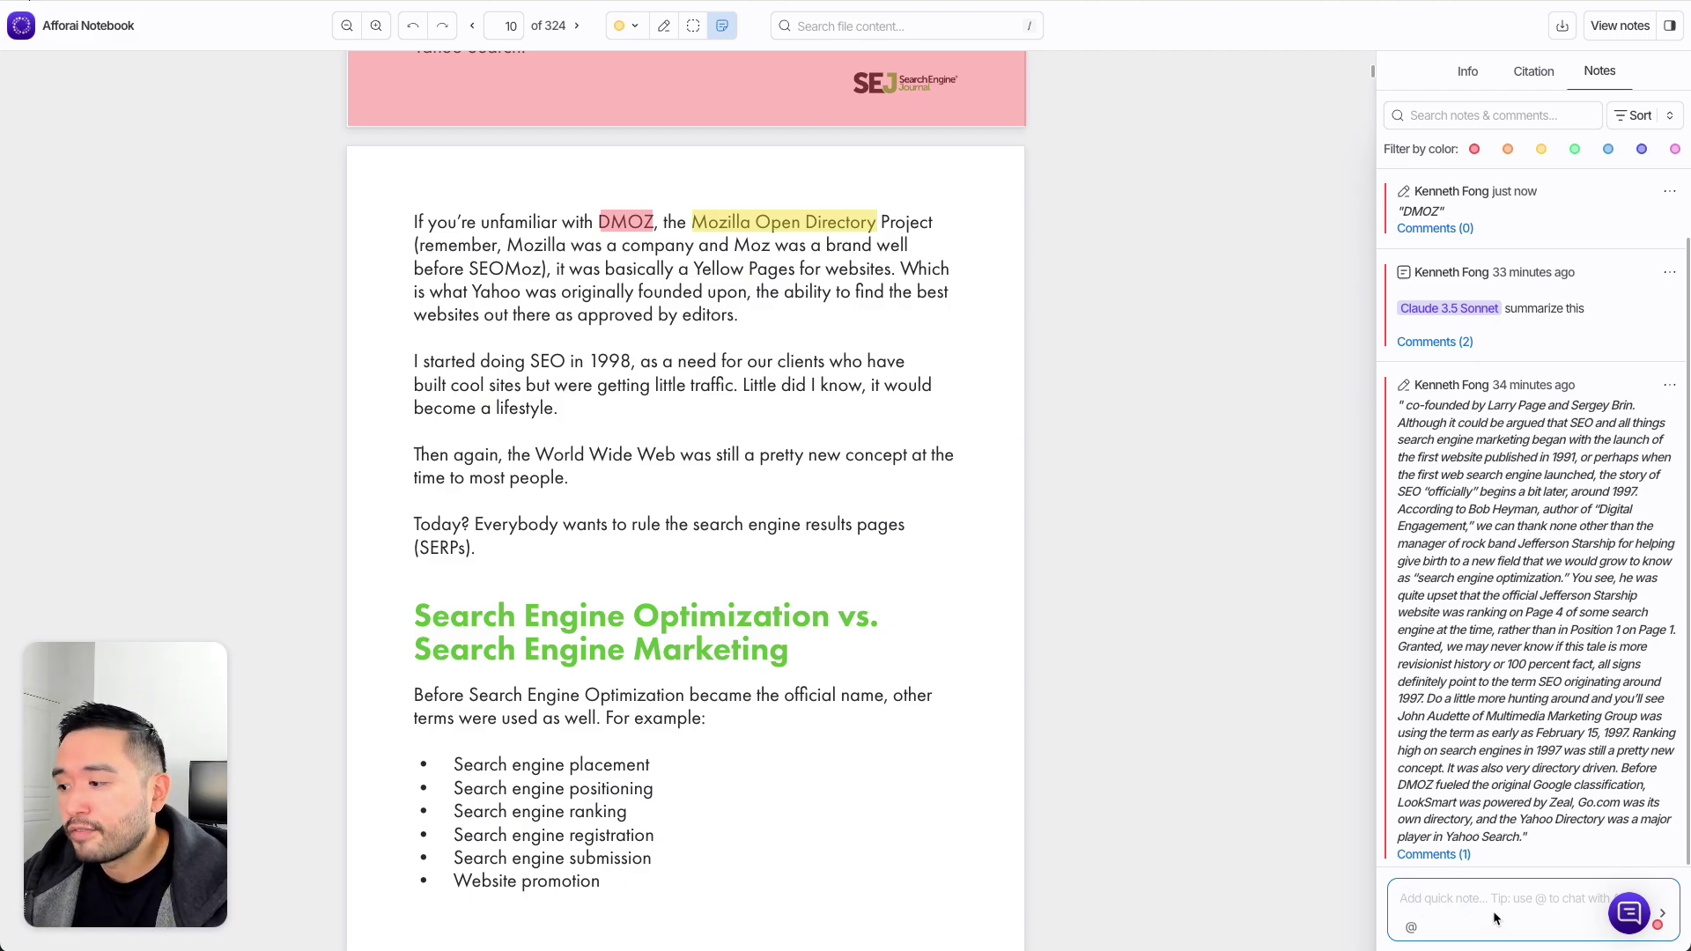
key("Escape")
left_click(1422, 895)
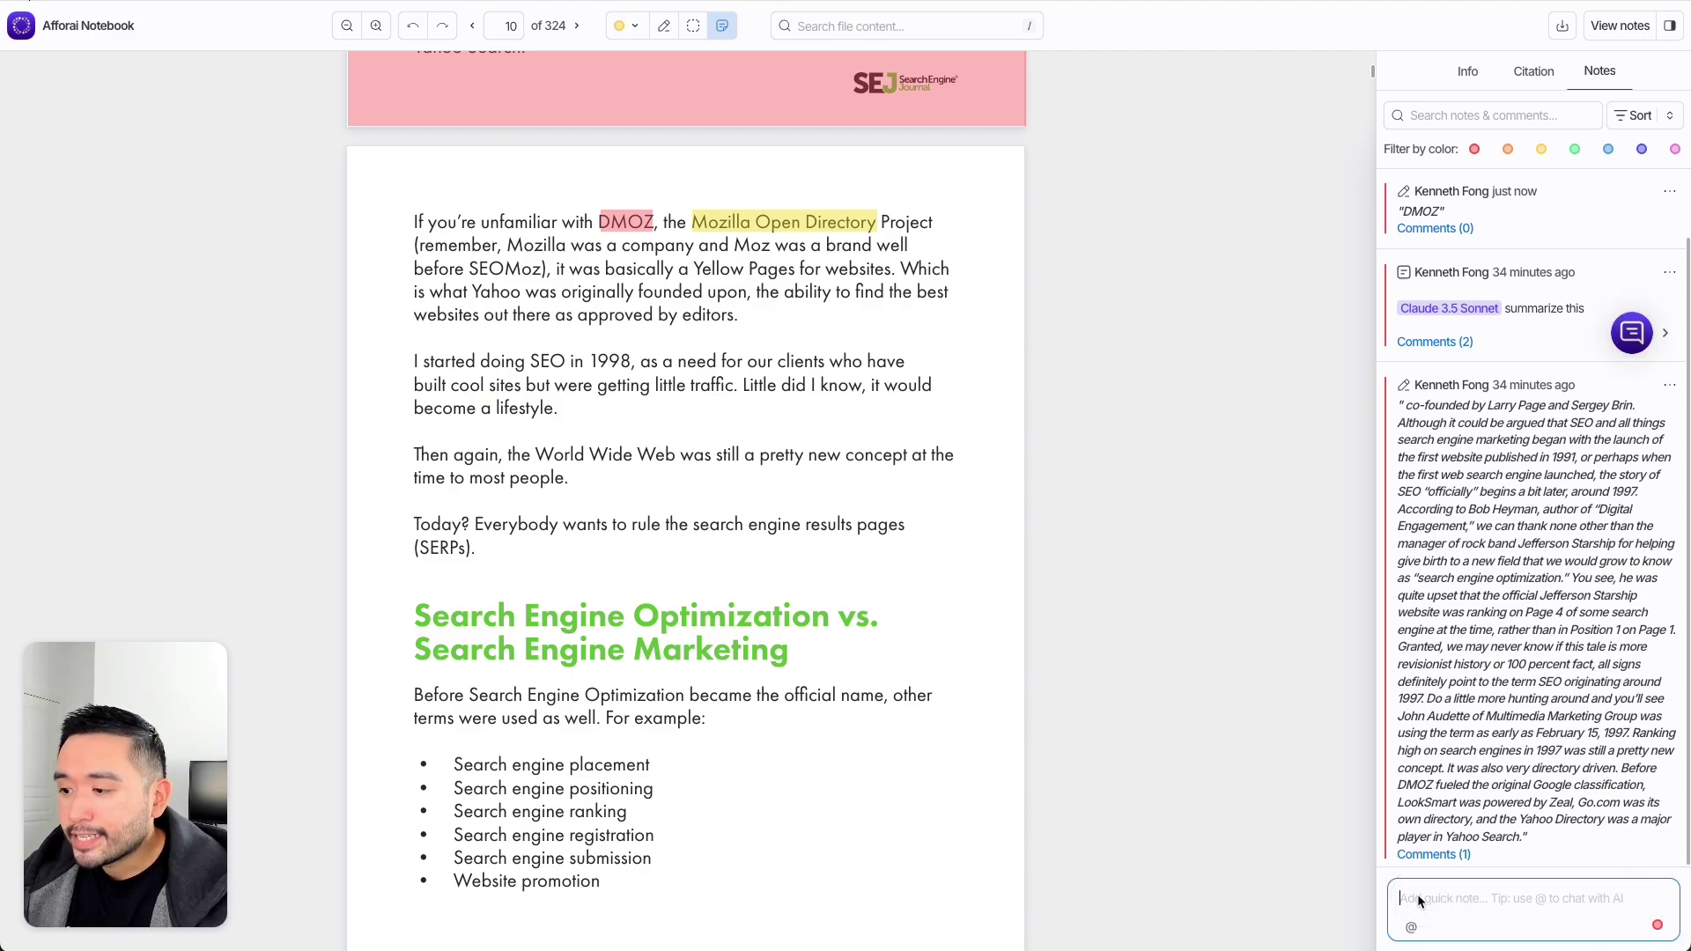
type("@")
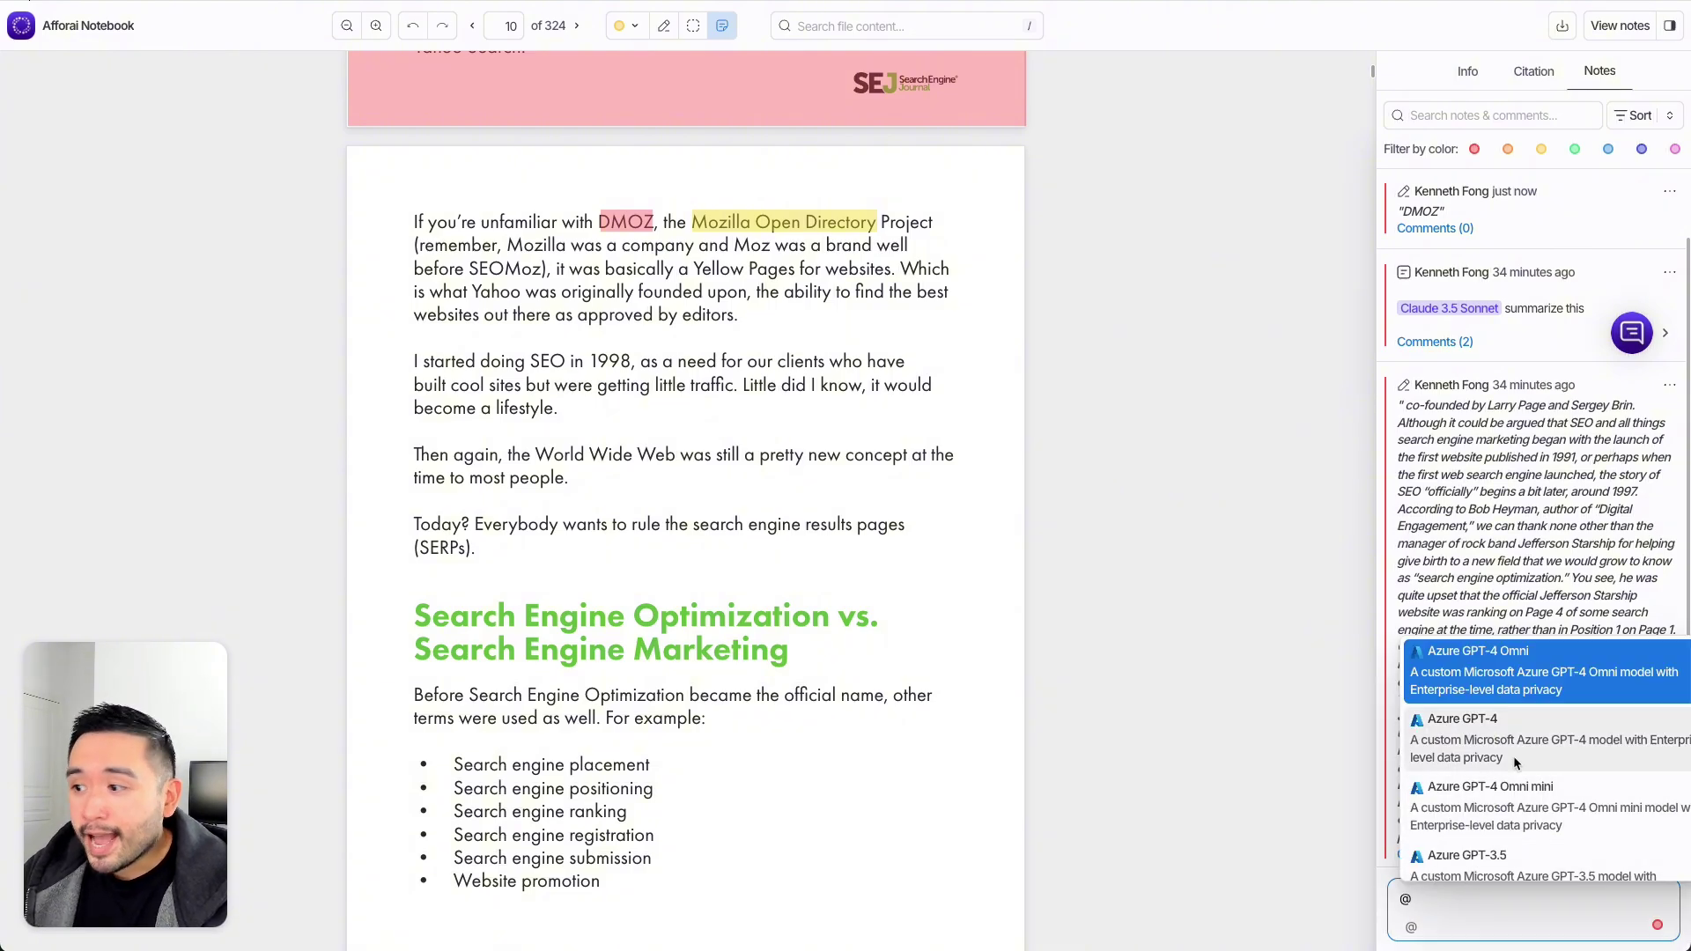
scroll(1485, 683, "down", 5)
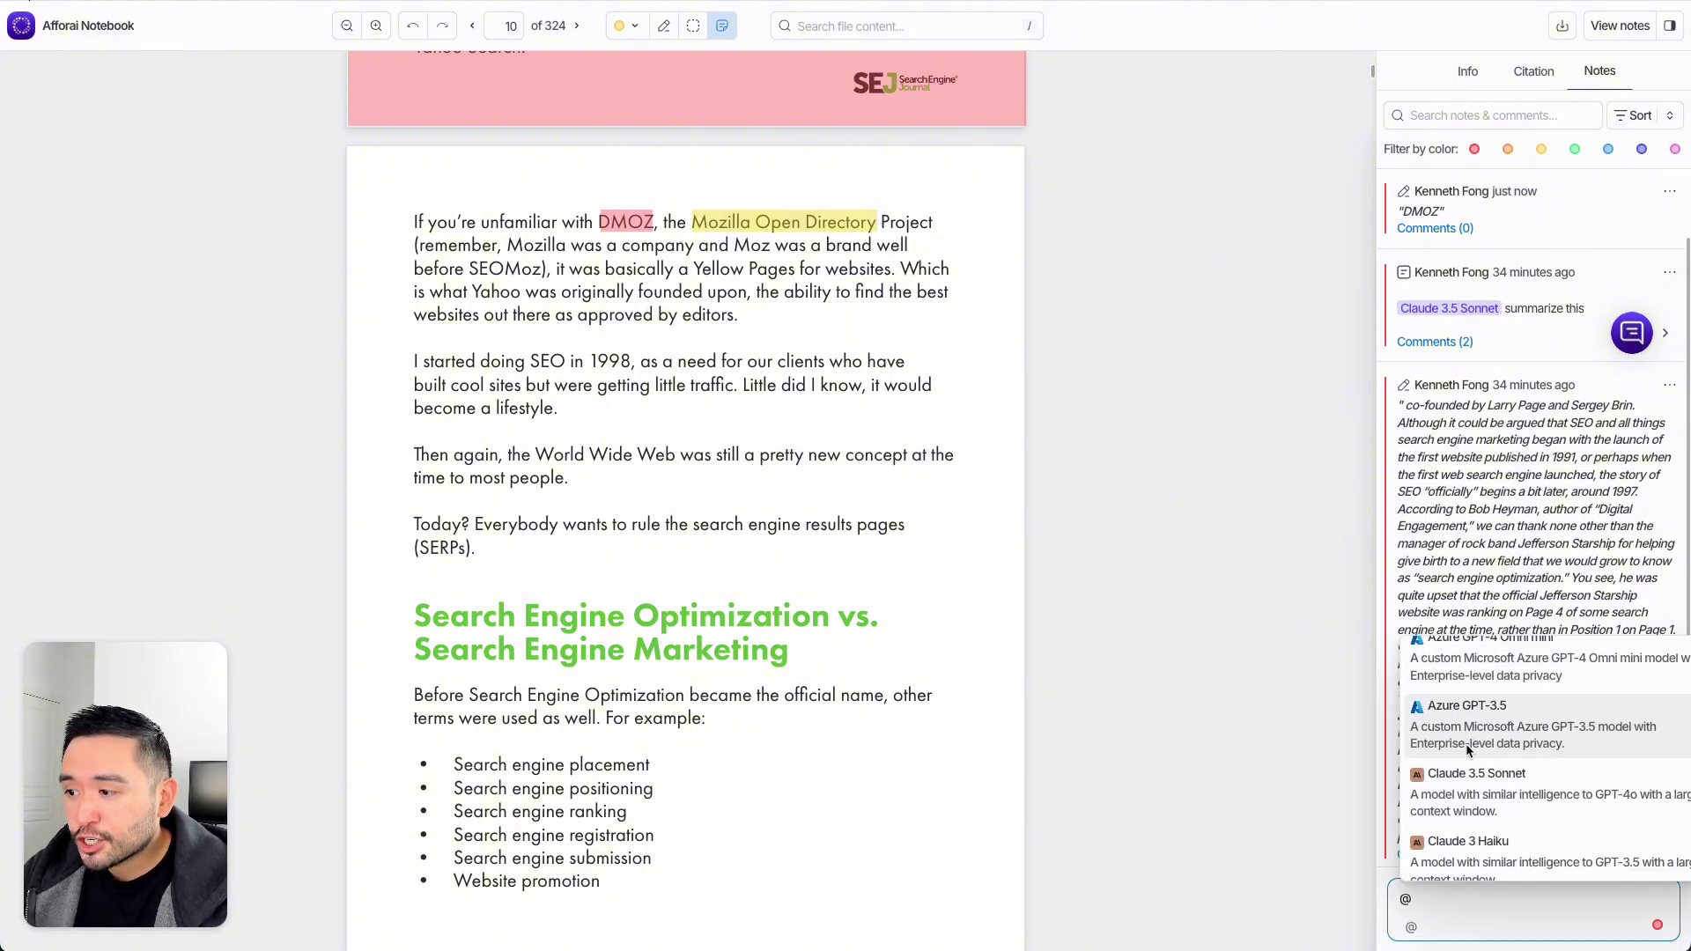
scroll(1467, 792, "down", 1)
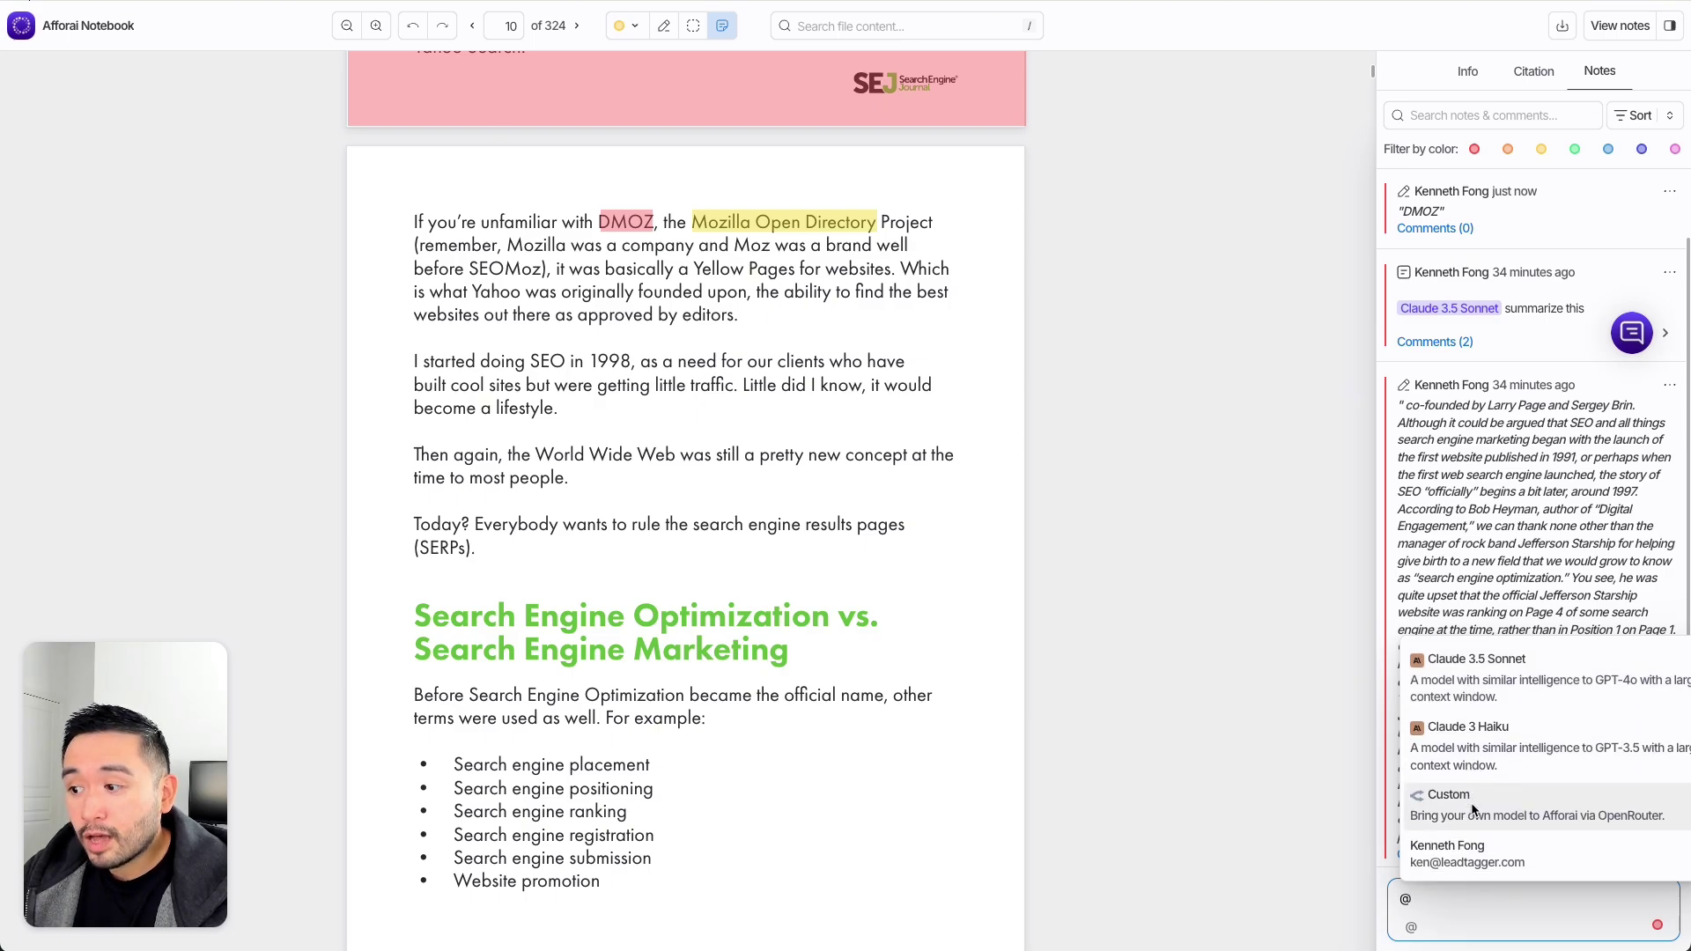
scroll(1465, 813, "up", 1)
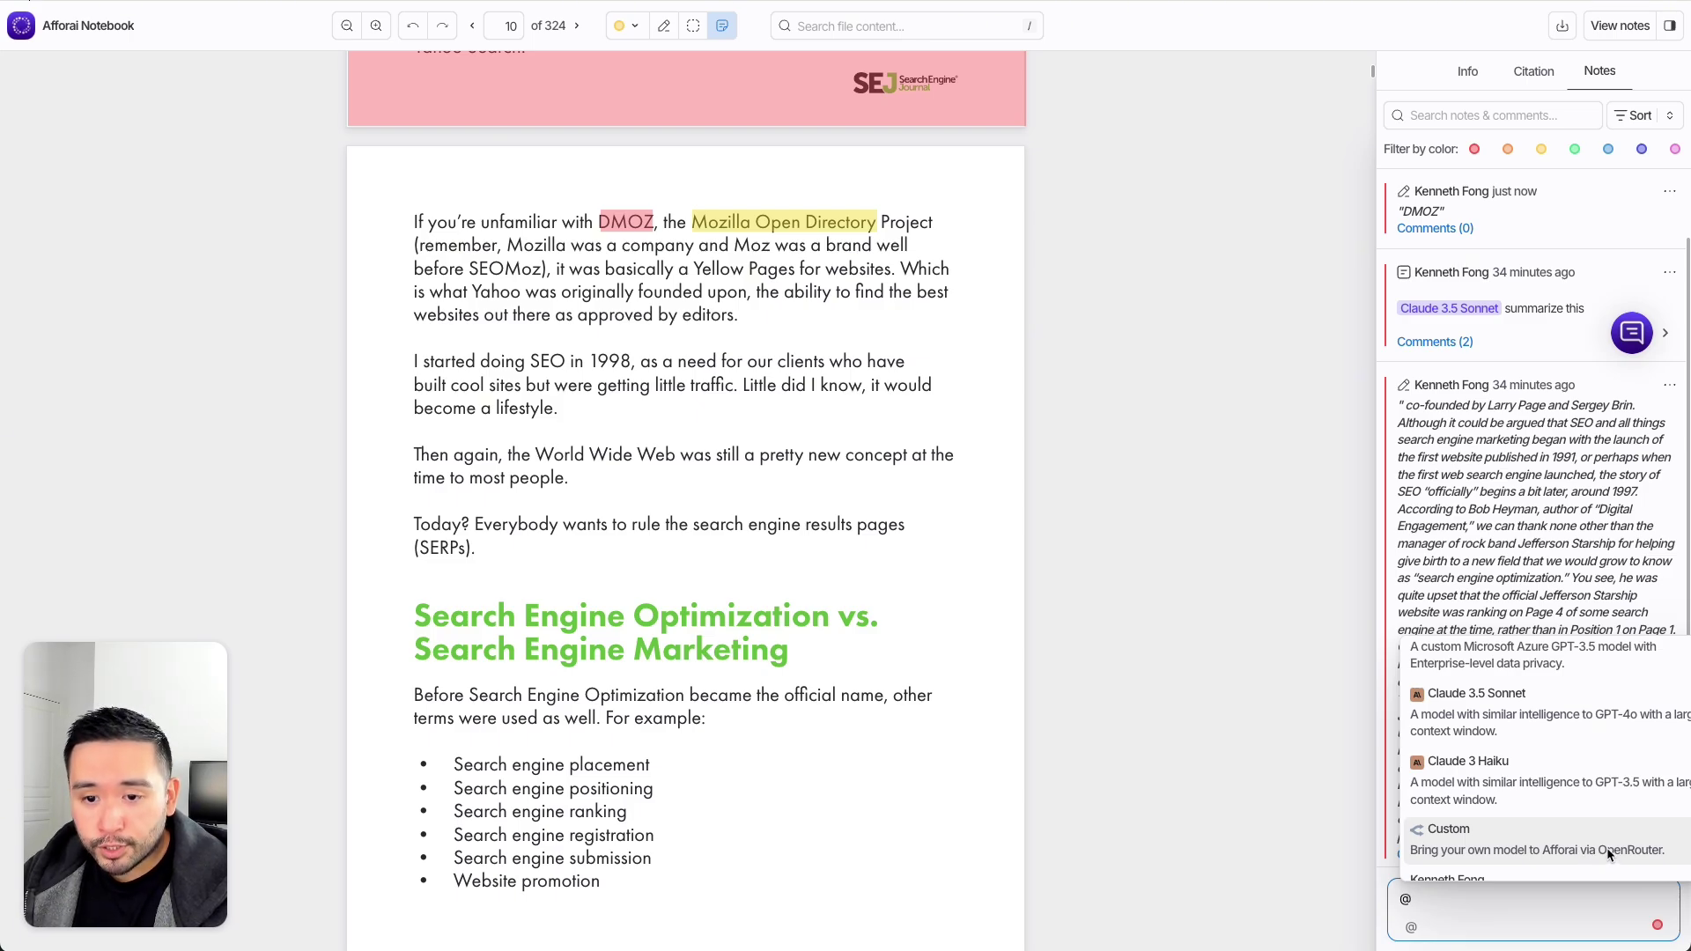
scroll(1487, 771, "up", 5)
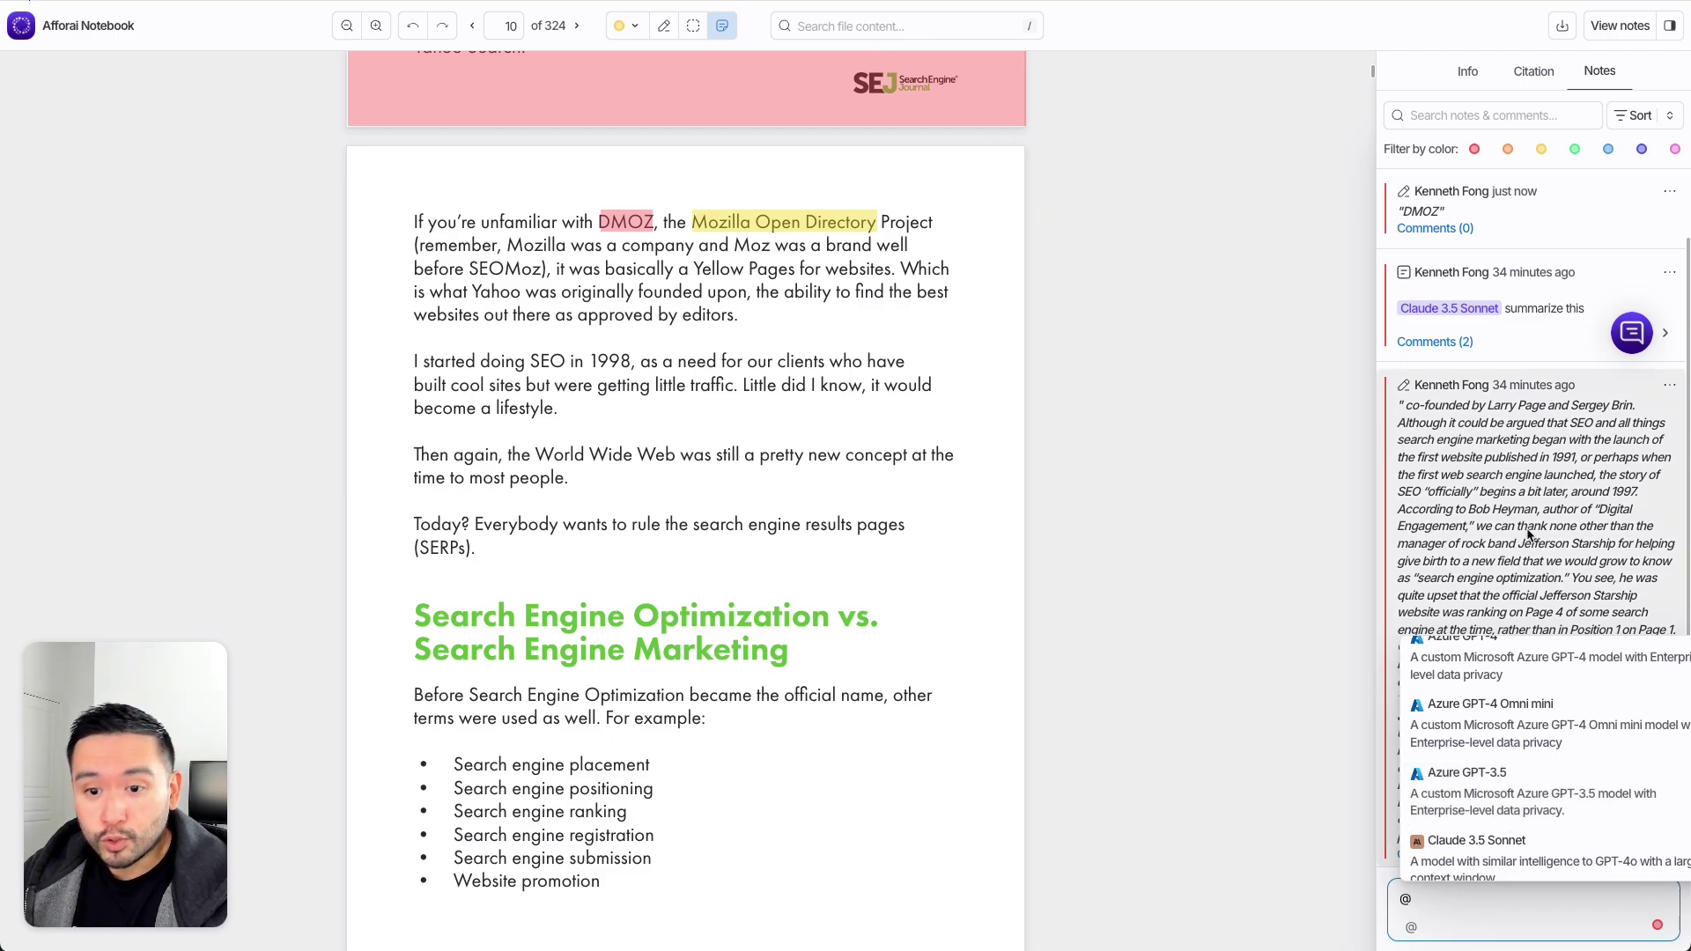
scroll(1544, 774, "down", 1)
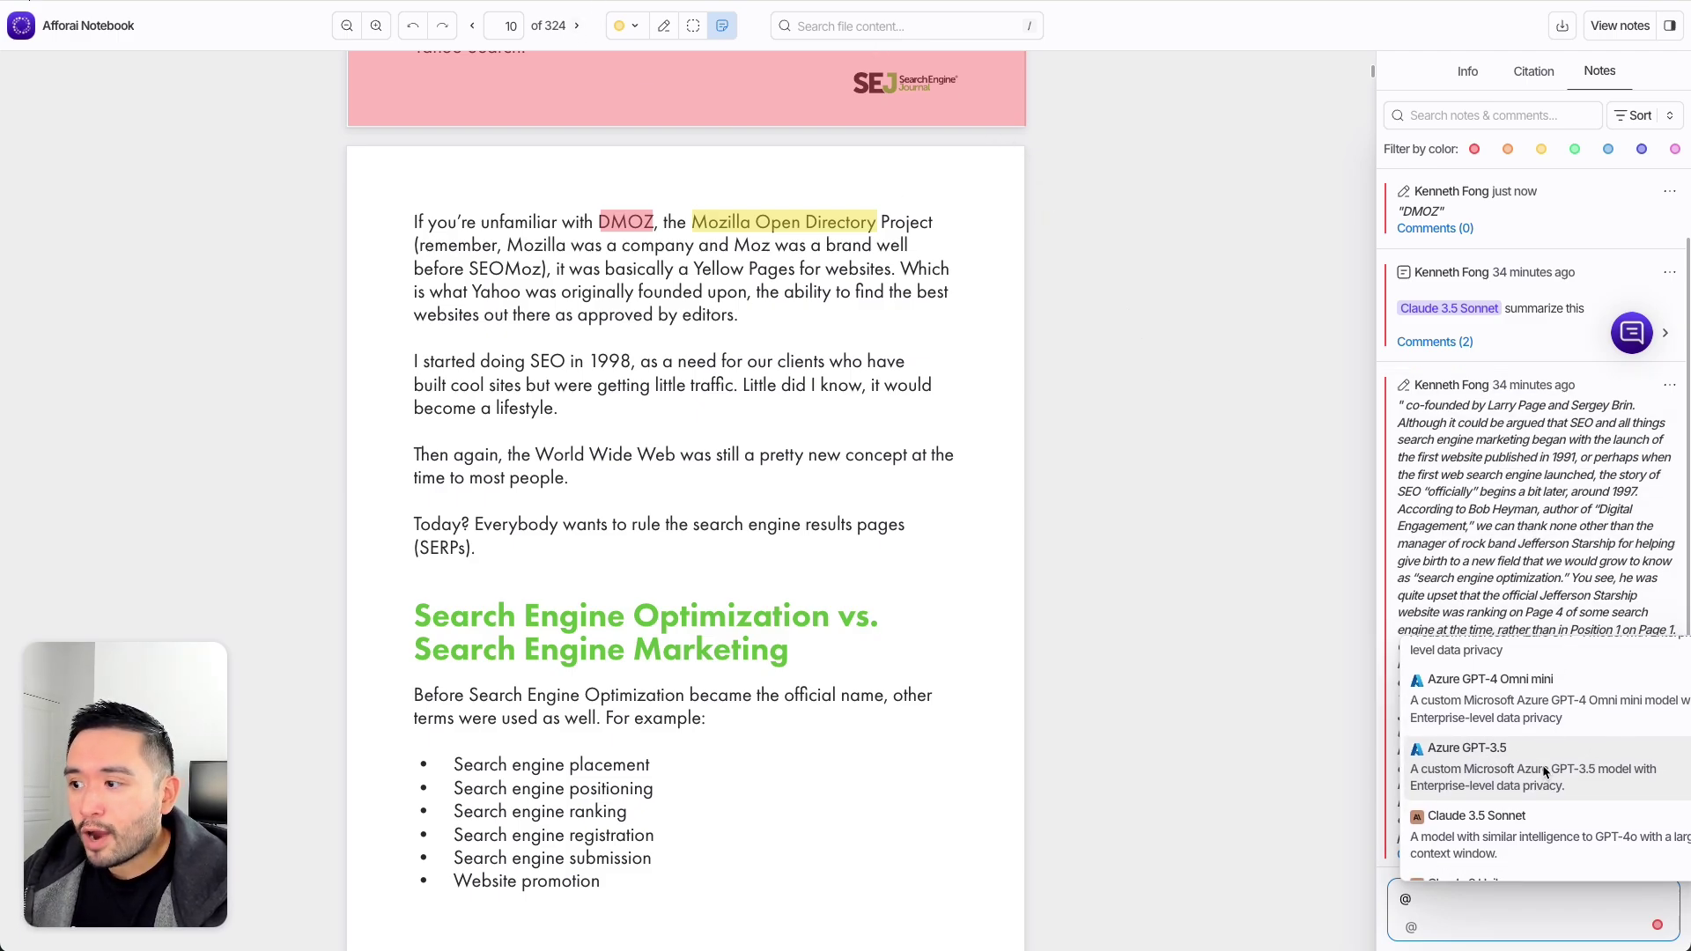
scroll(1453, 687, "down", 1)
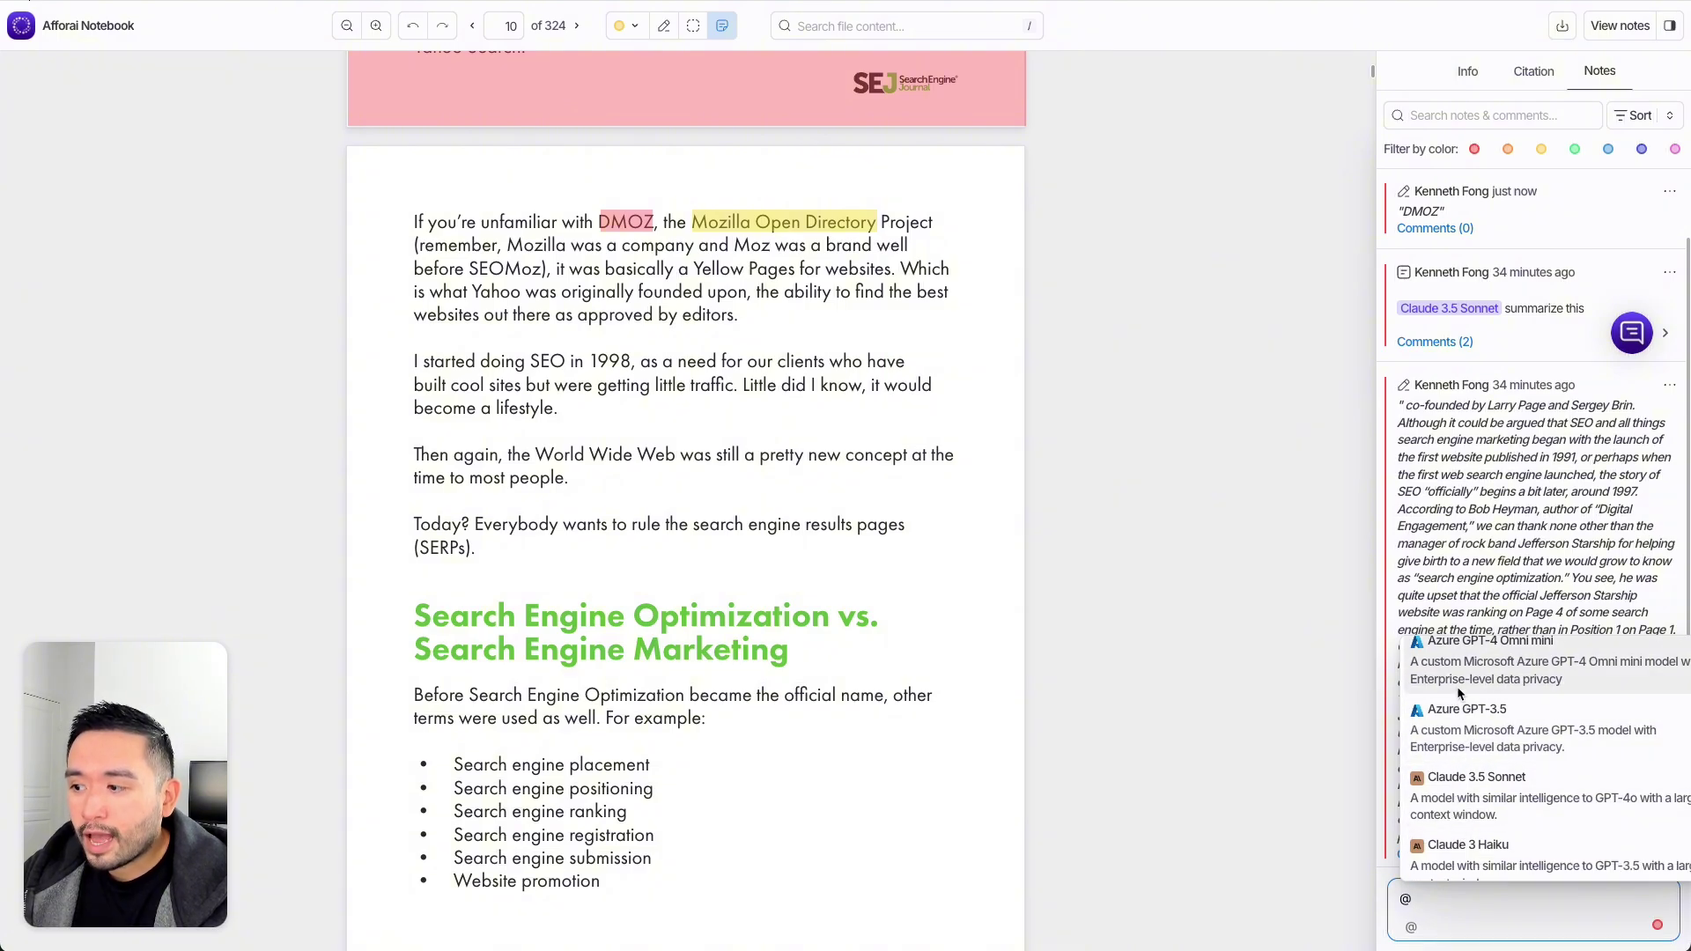
scroll(1498, 793, "down", 1)
Mention Claude 3.5 Sonnet and post the note "summarize this document in one paragraph"
left_click(1483, 777)
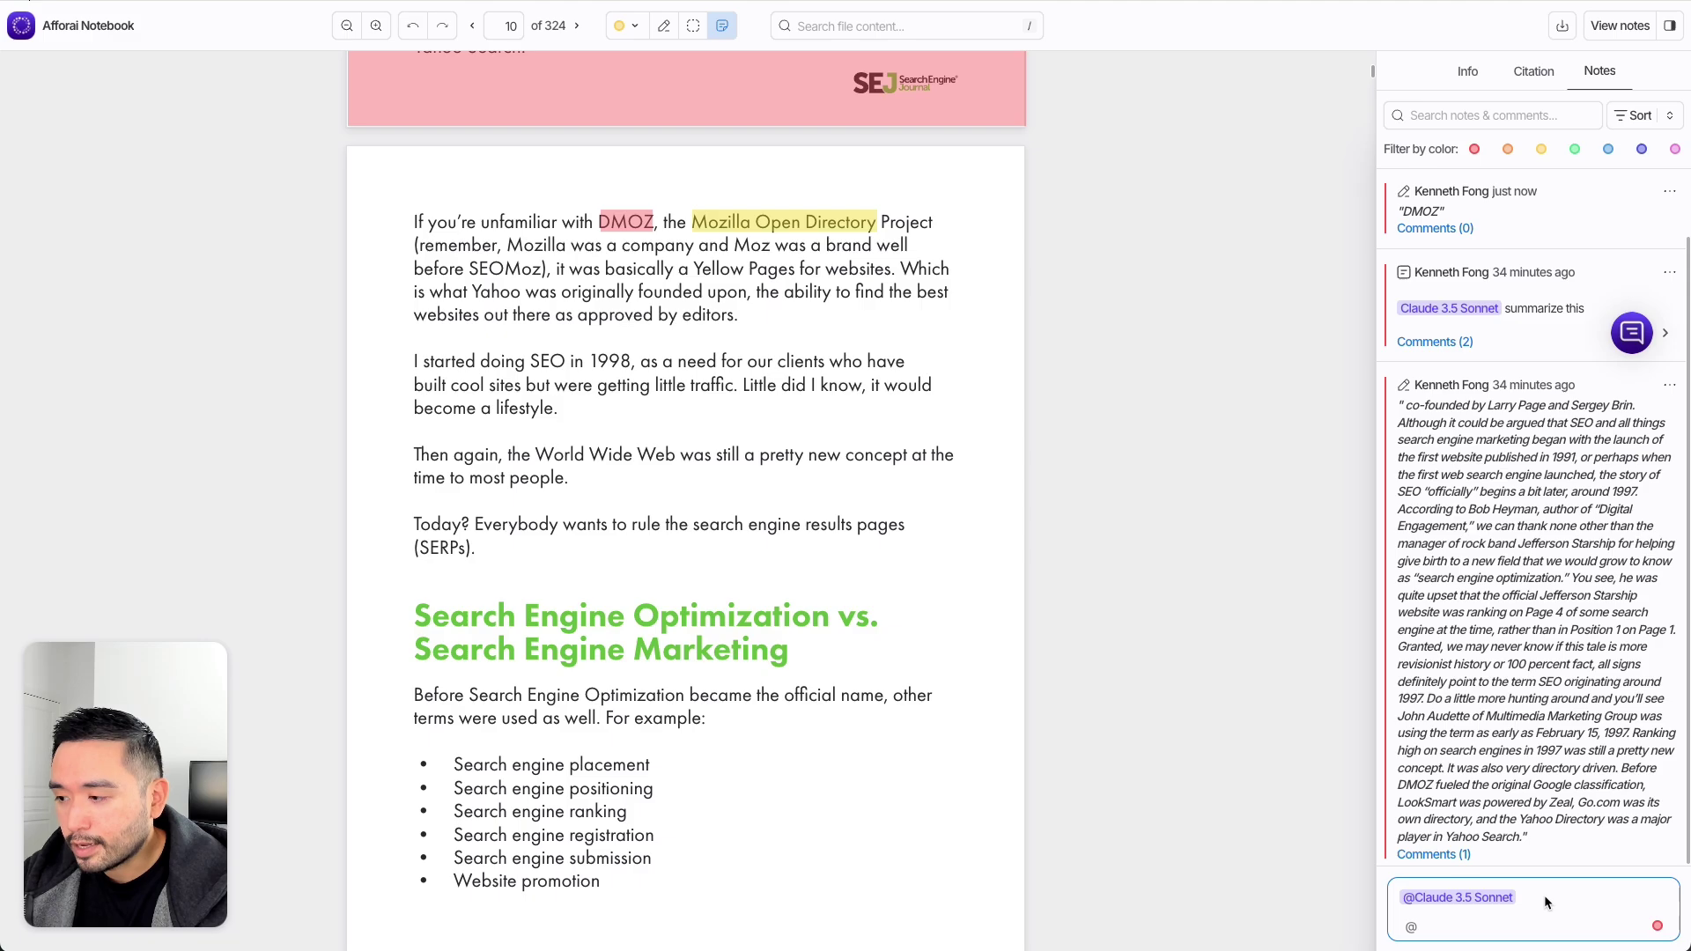
type("summarize this document in one paragraph")
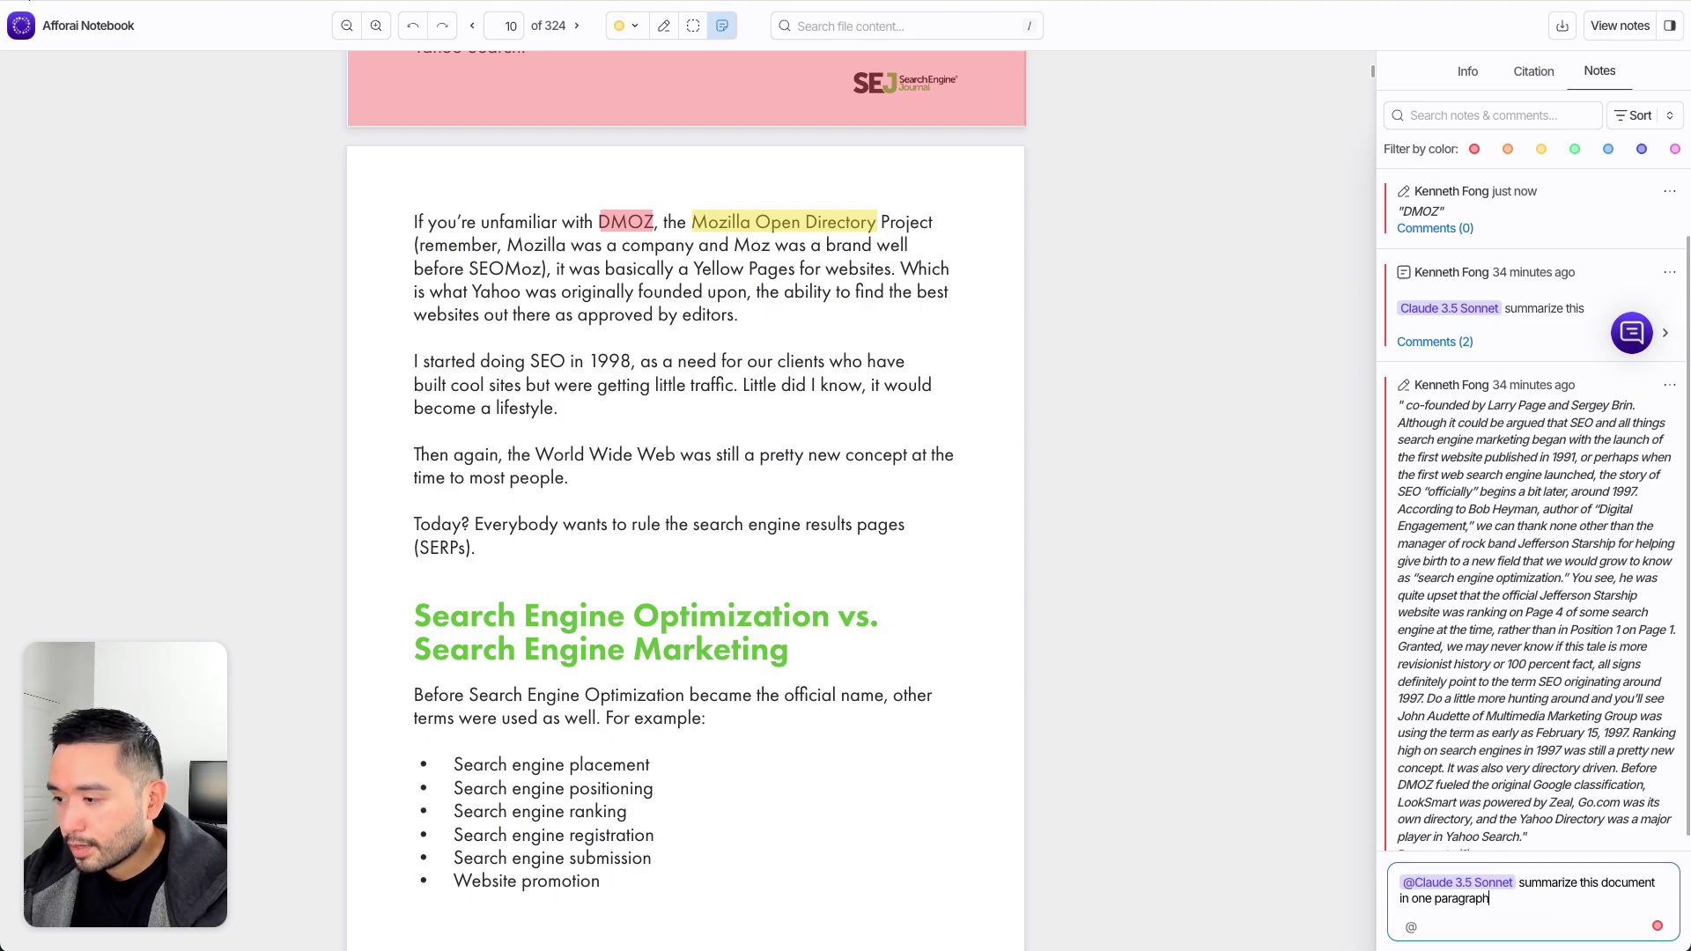
key("Return")
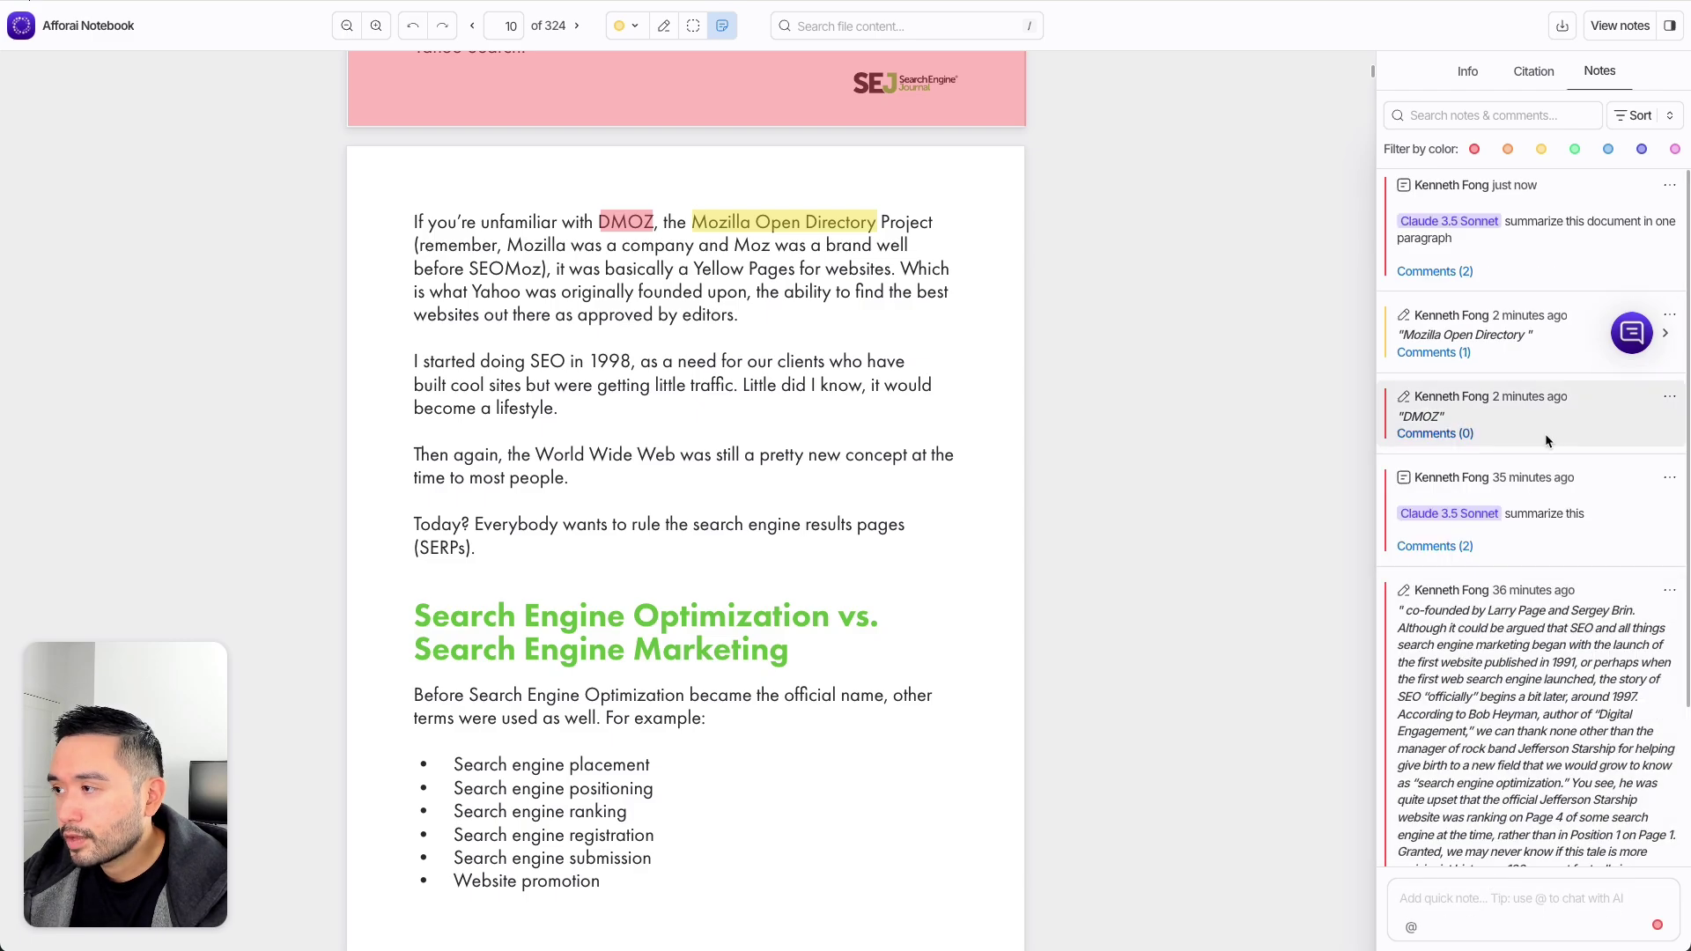
Open the comments on the newest Claude 3.5 Sonnet note and read the one-paragraph summary
left_click(1445, 272)
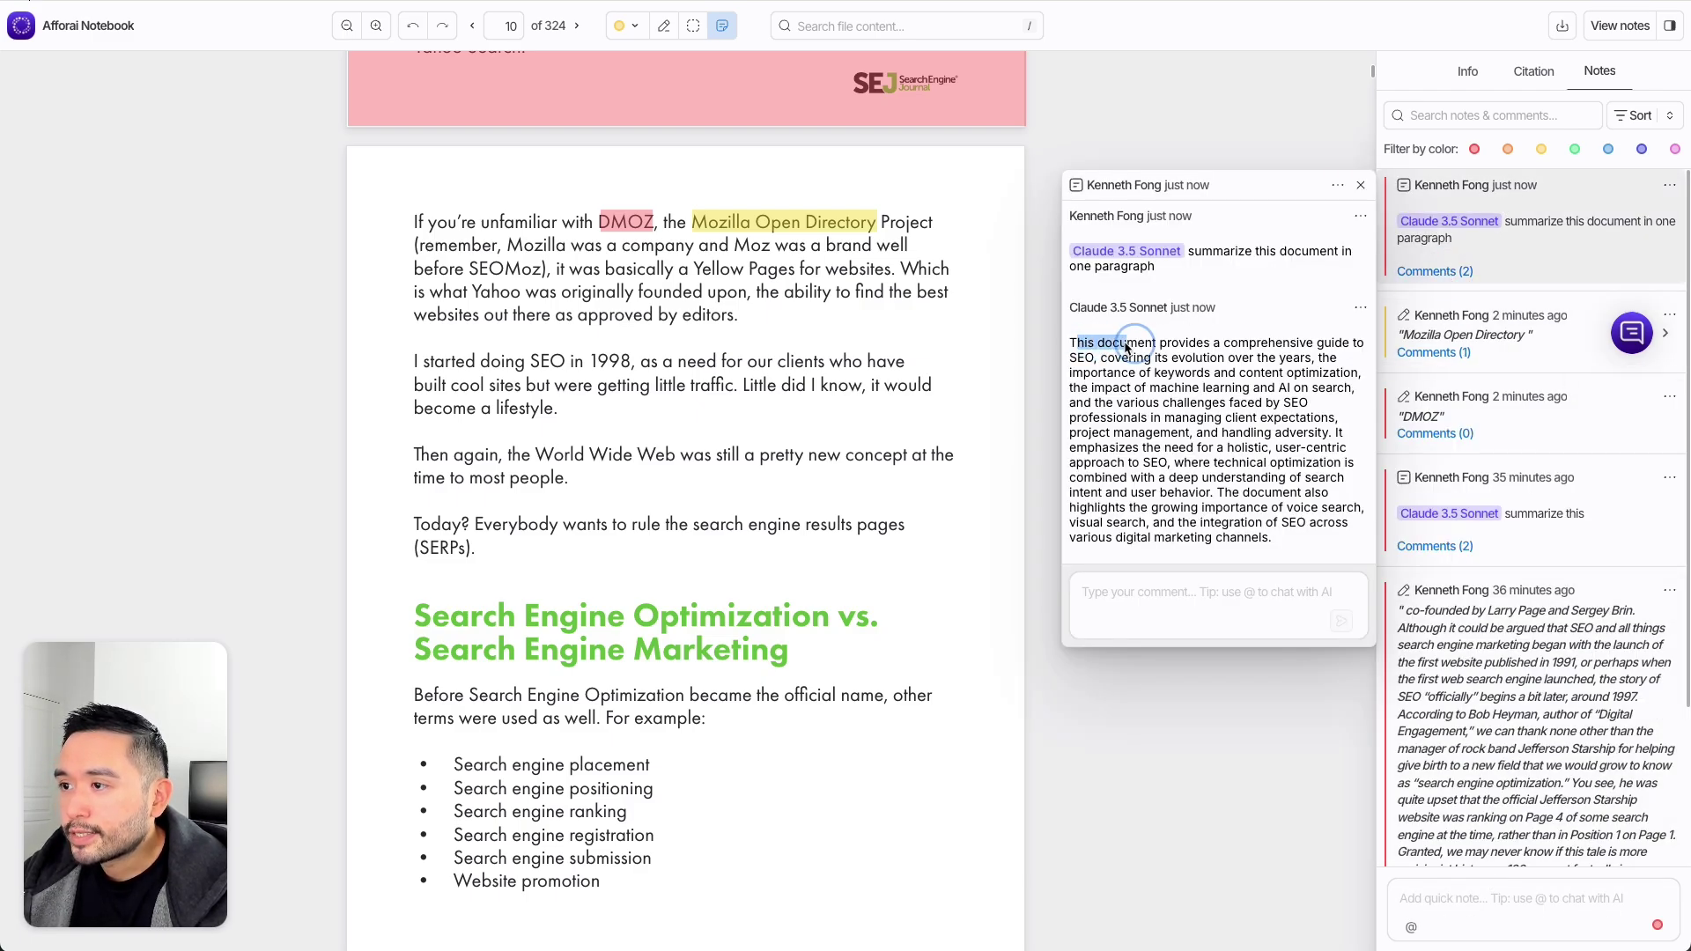
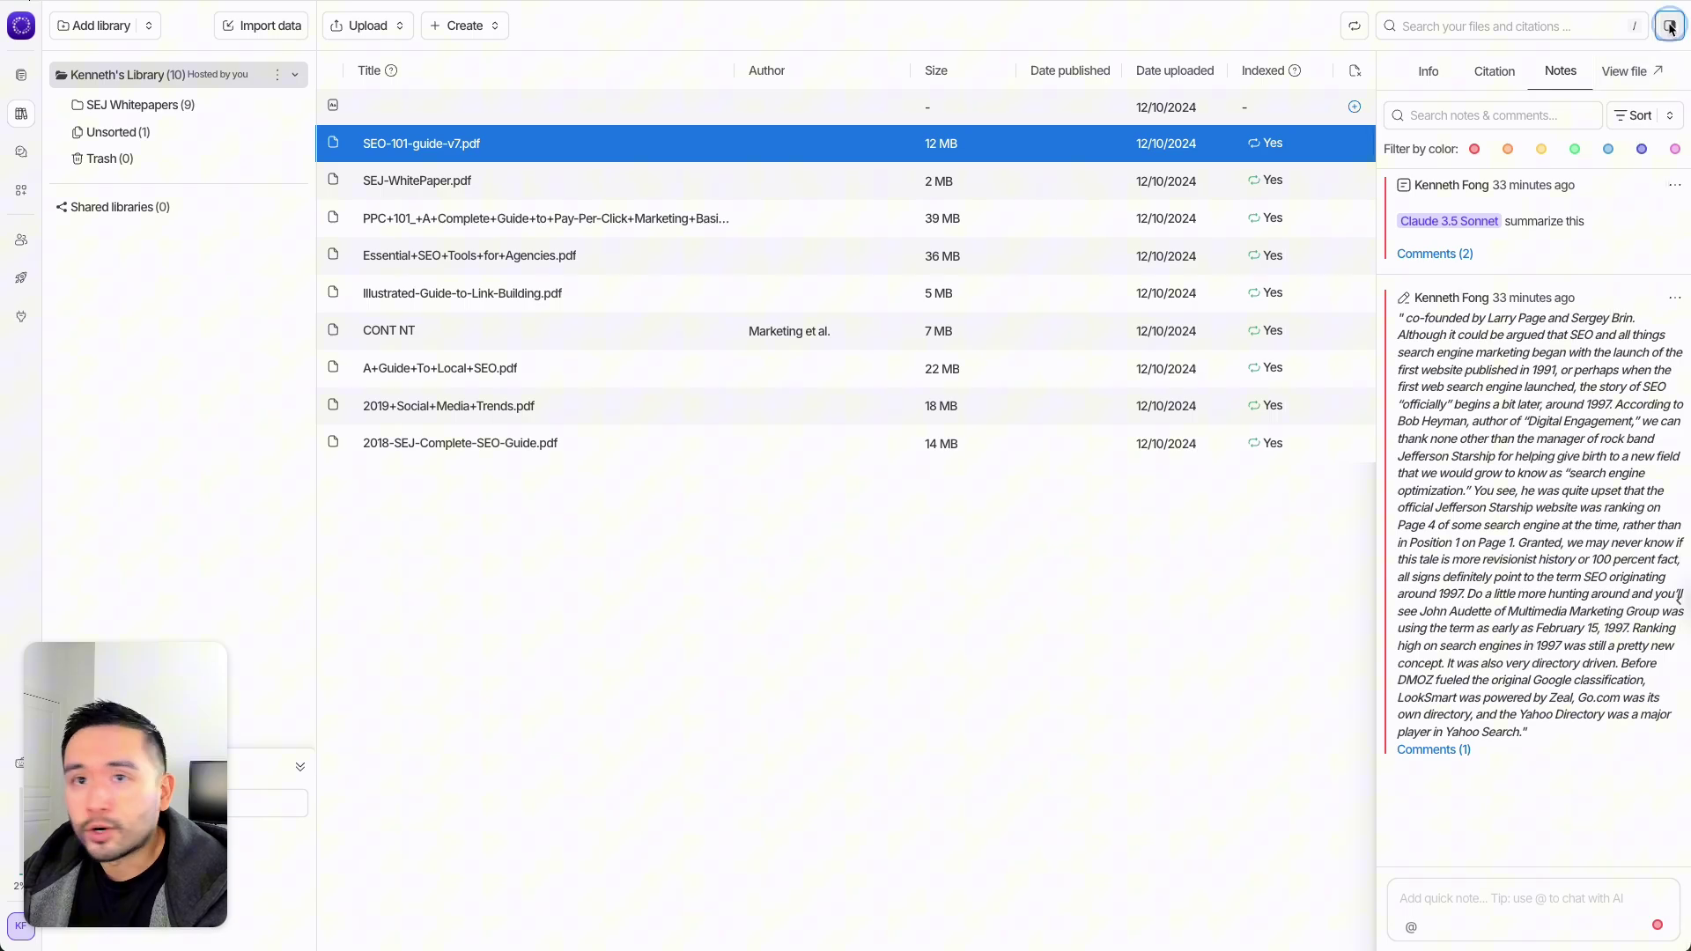
Hide the library's file details, open the How To Do SEO document and examine the options offered for selected text
left_click(1670, 26)
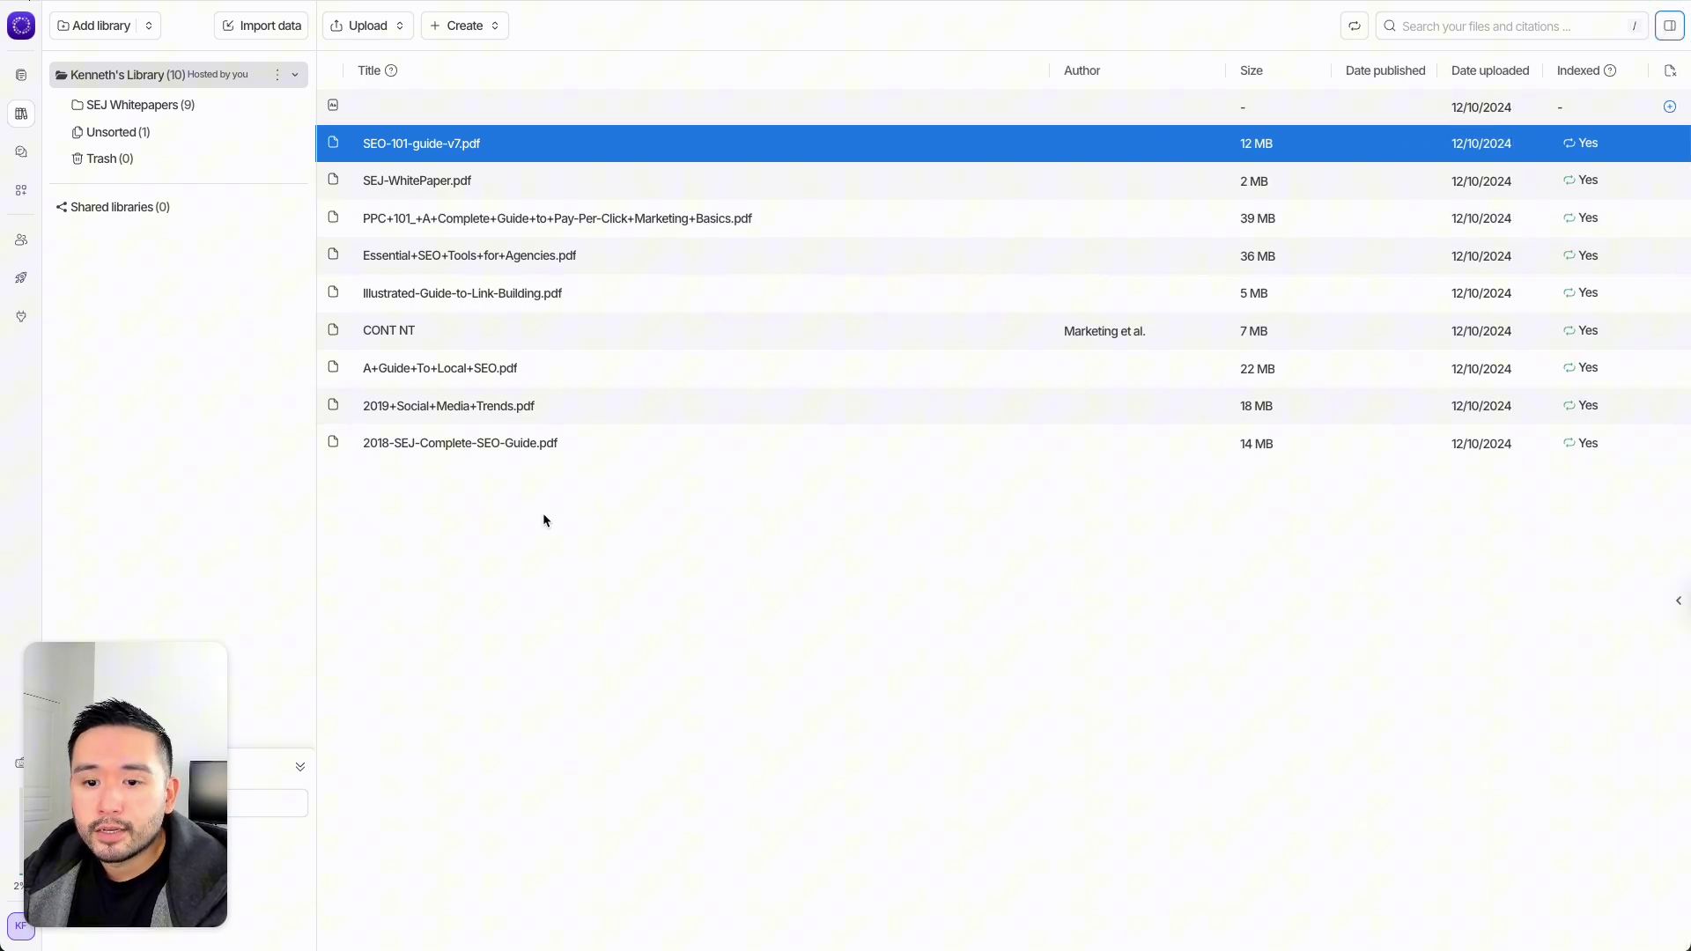
left_click(19, 76)
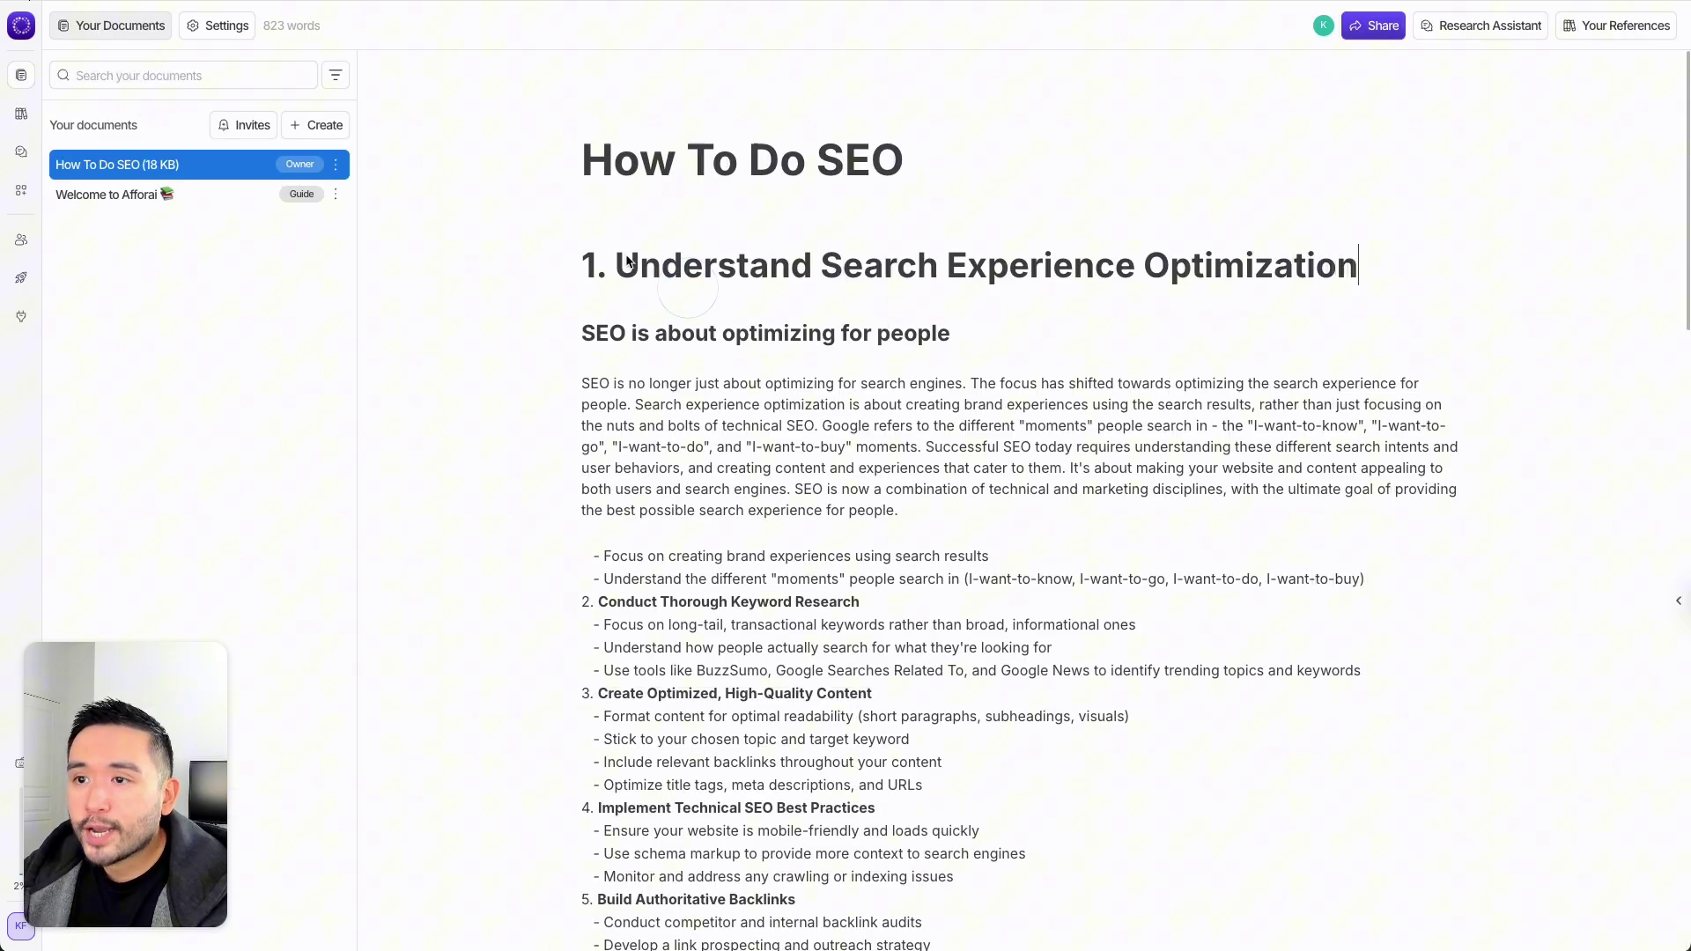
left_click_drag(640, 266, 1027, 767)
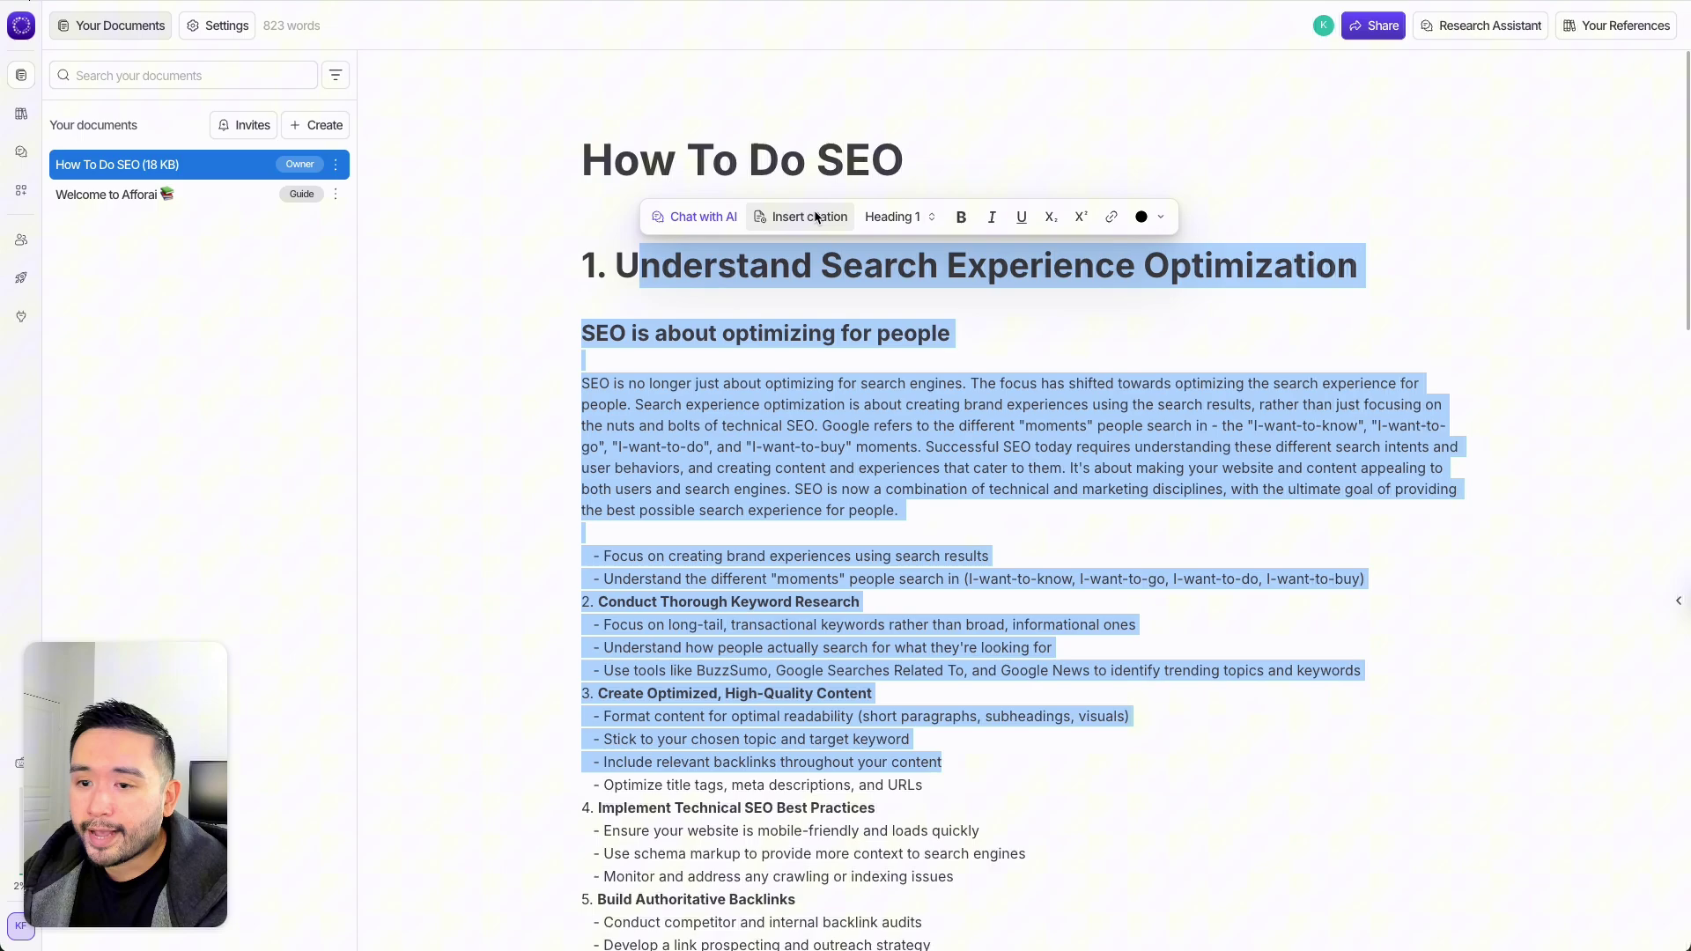
triple_click(596, 336)
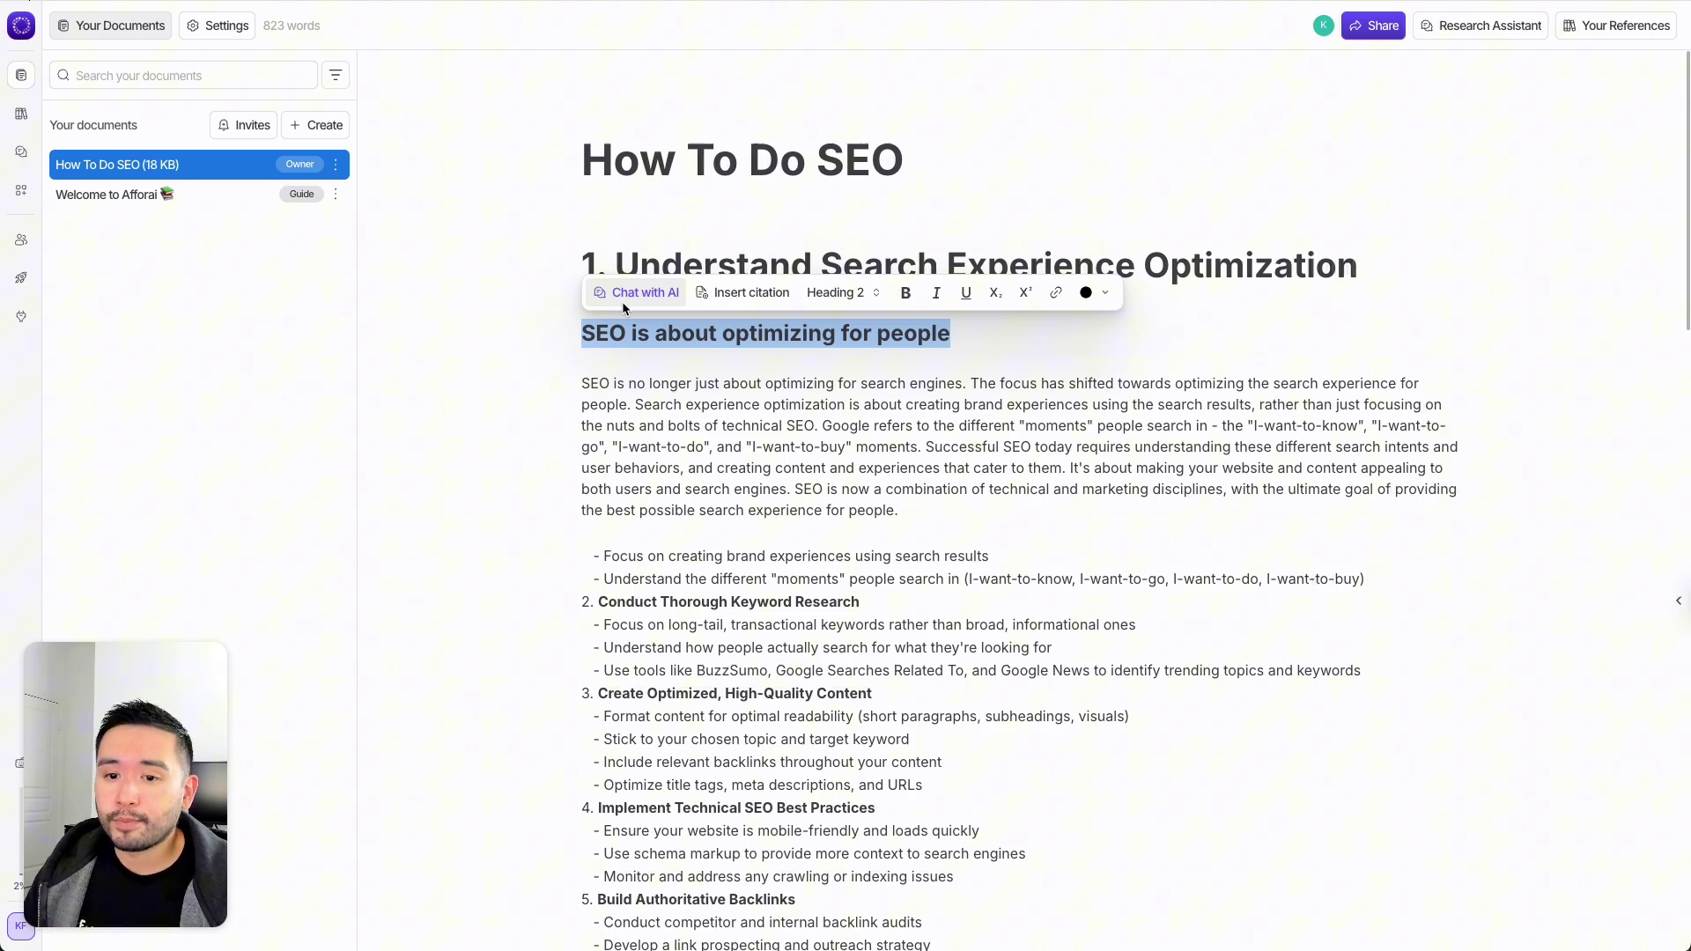
Quote the heading "Conduct Thorough Keyword Research" in a chat with the AI research assistant
left_click_drag(859, 602, 601, 606)
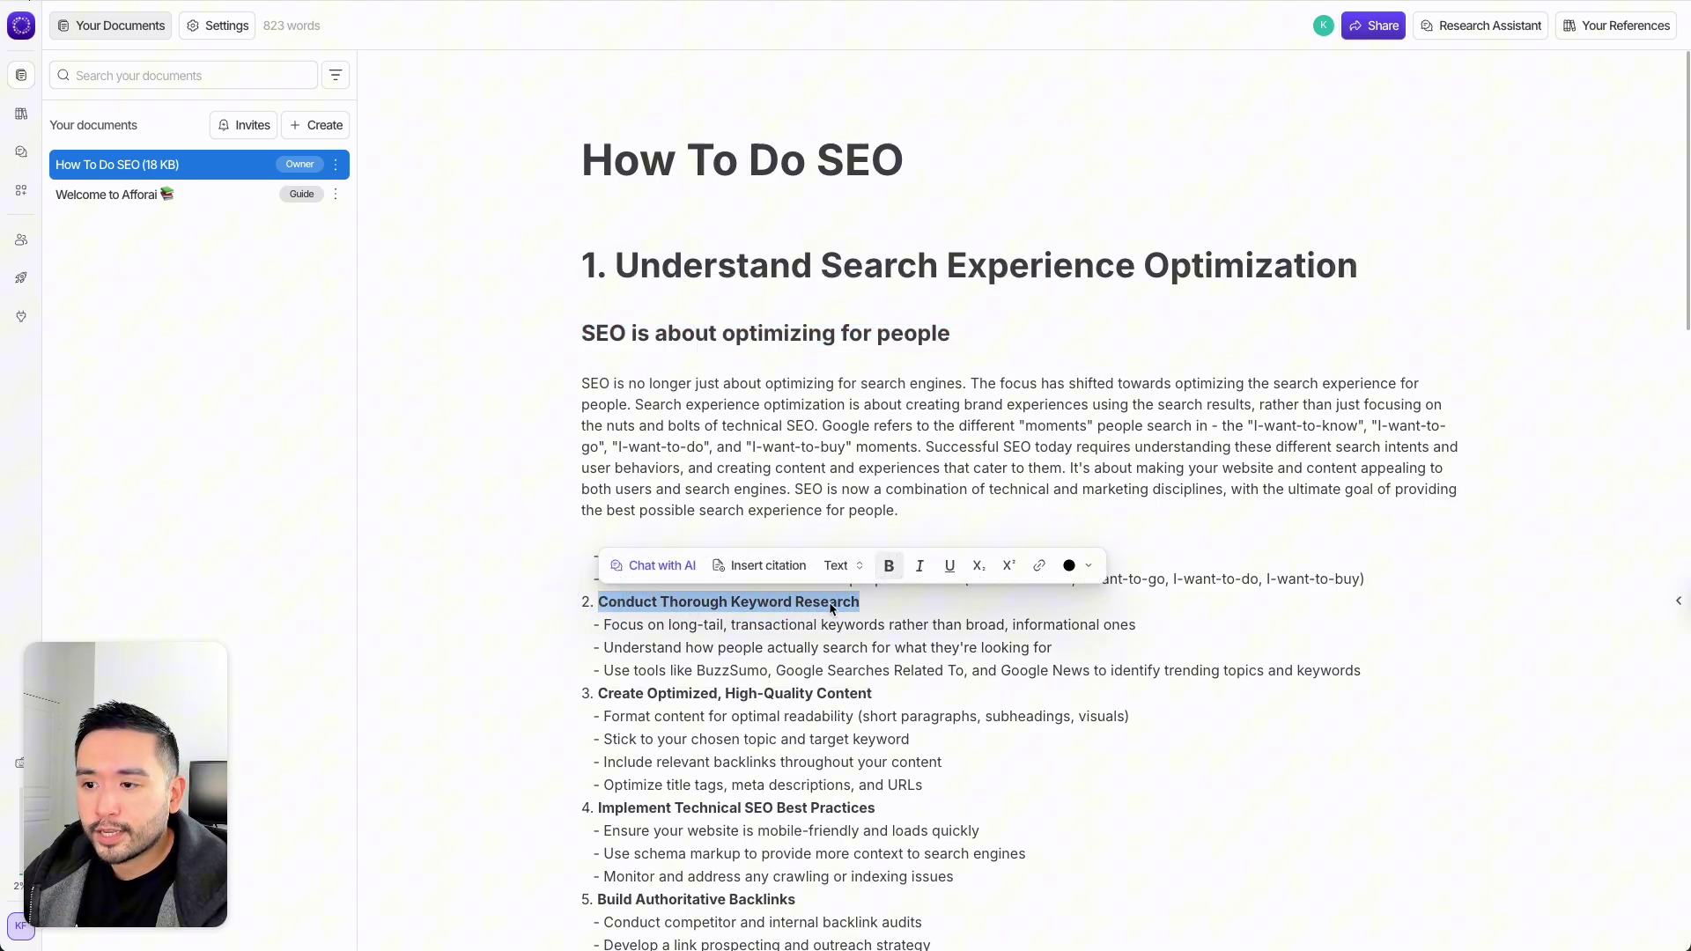
left_click(662, 568)
left_click(670, 571)
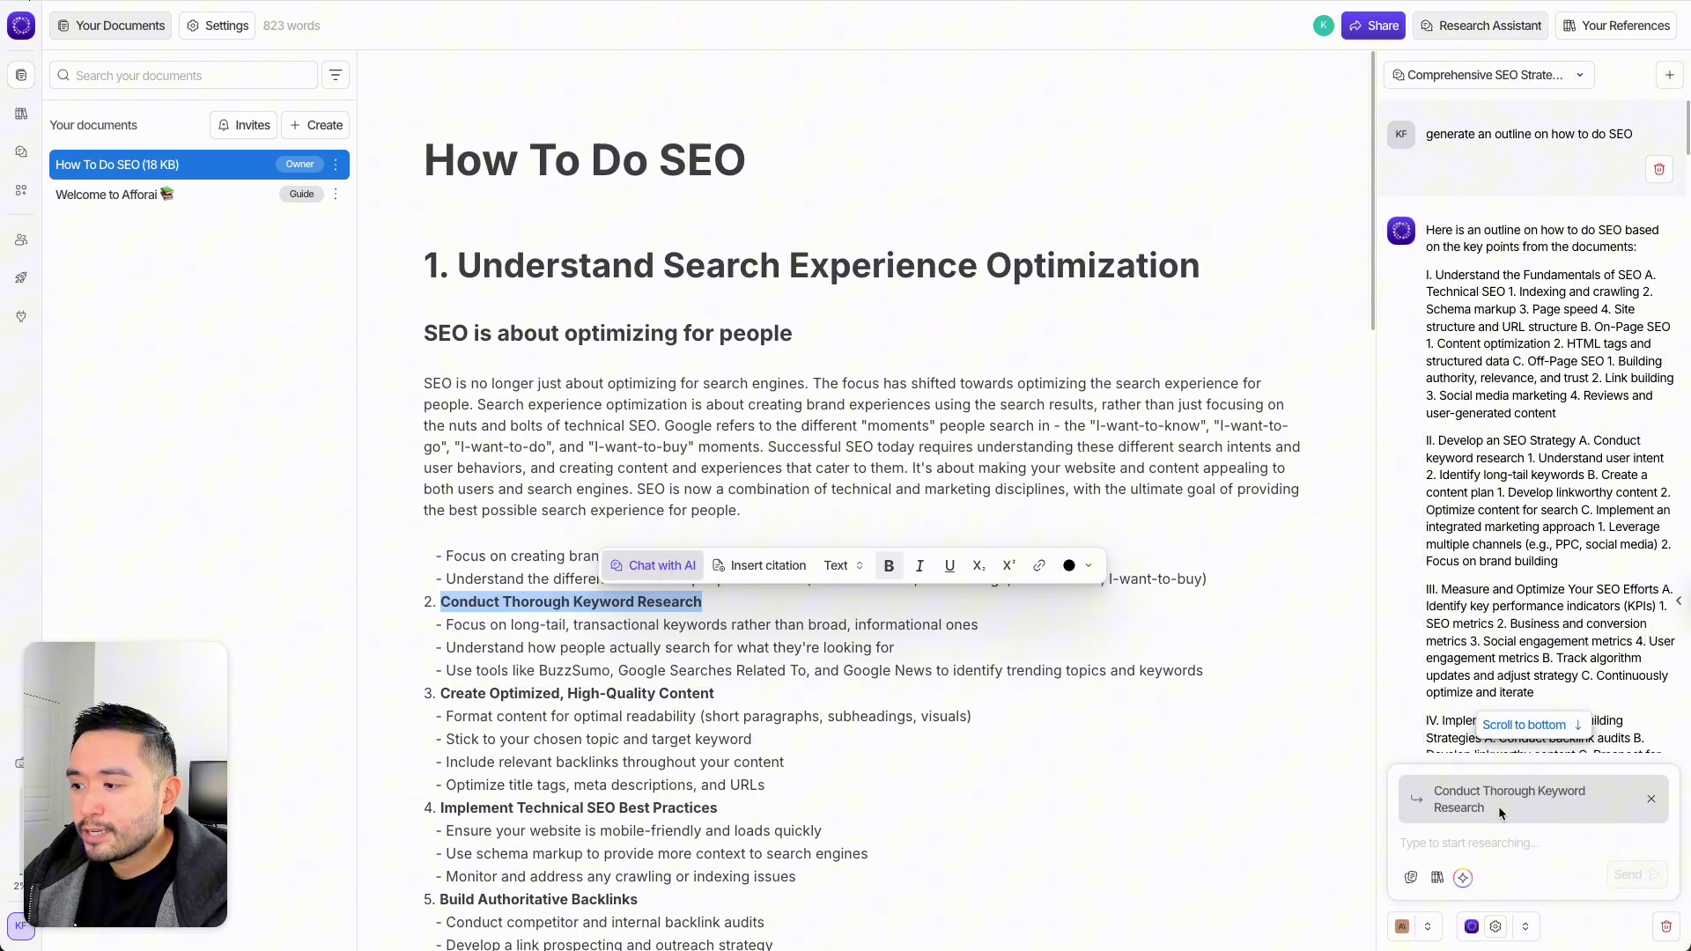
left_click(1457, 841)
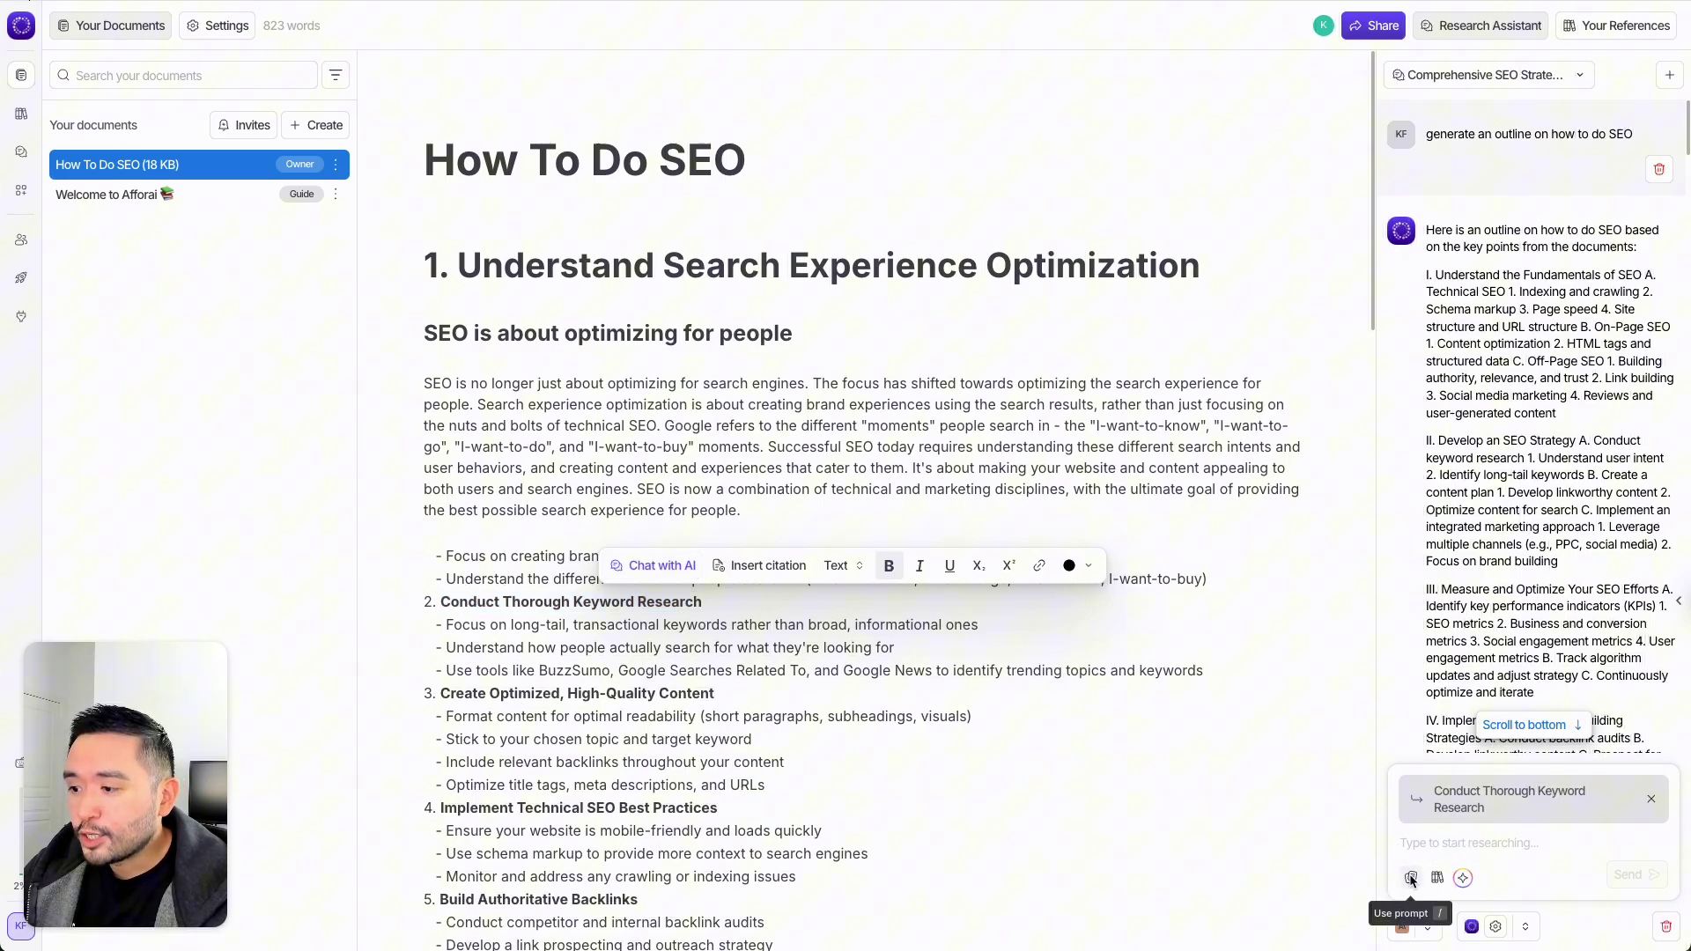
Disconnect the document from the AI assistant and reconnect it
left_click(1464, 879)
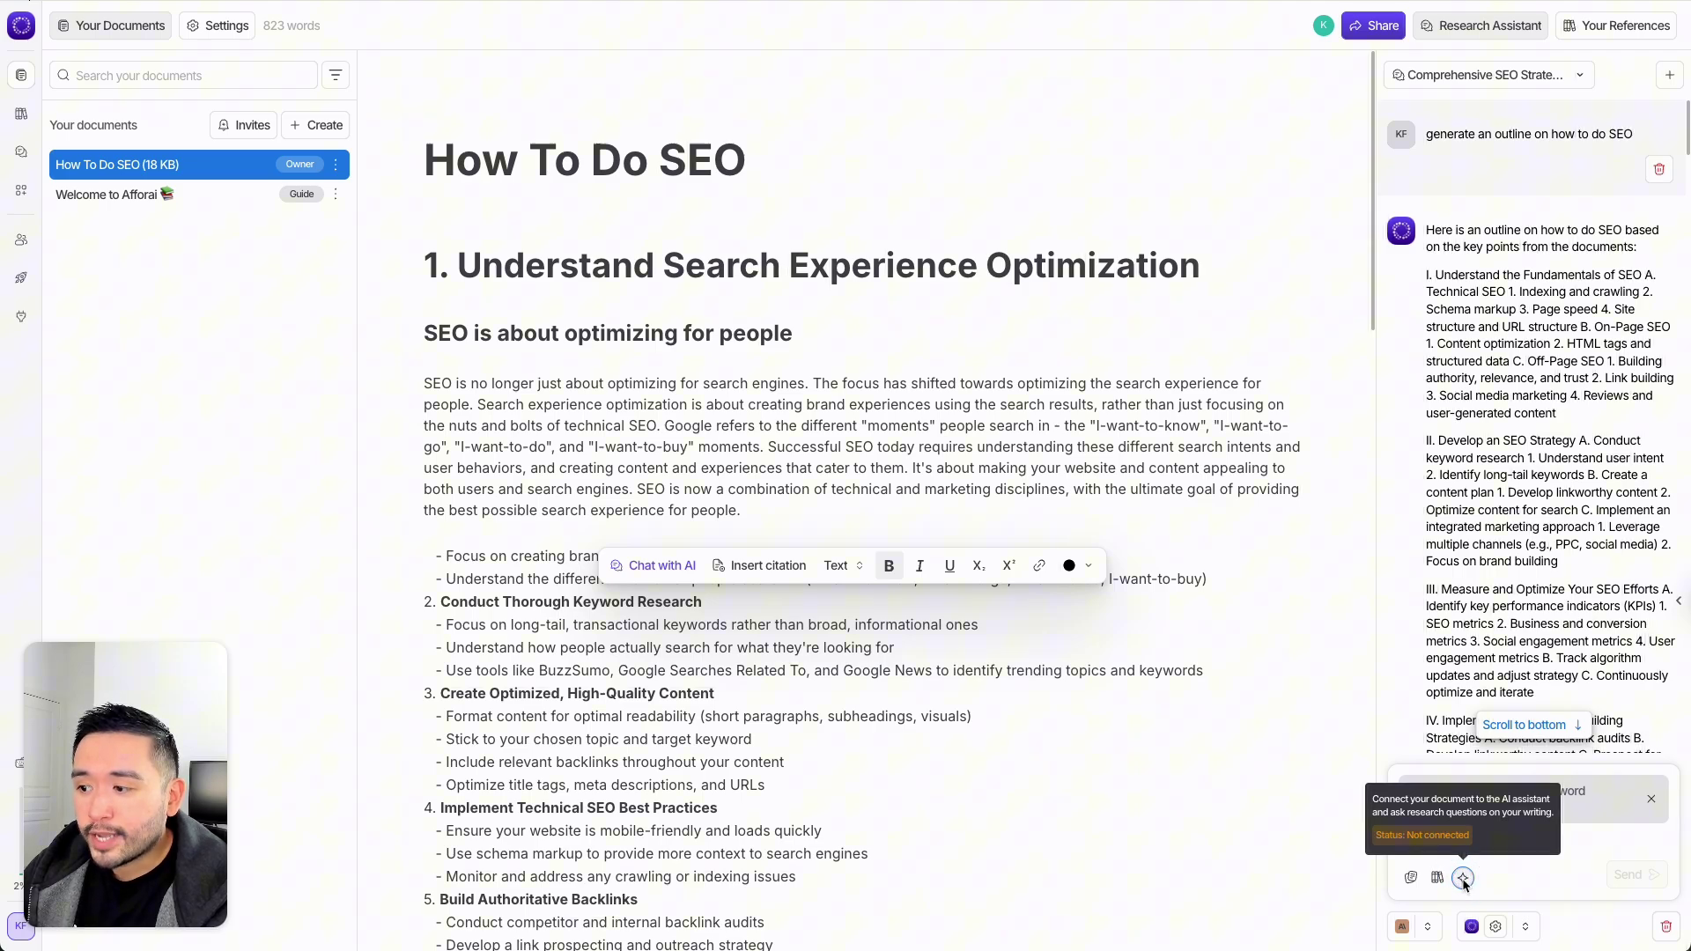
left_click(1464, 879)
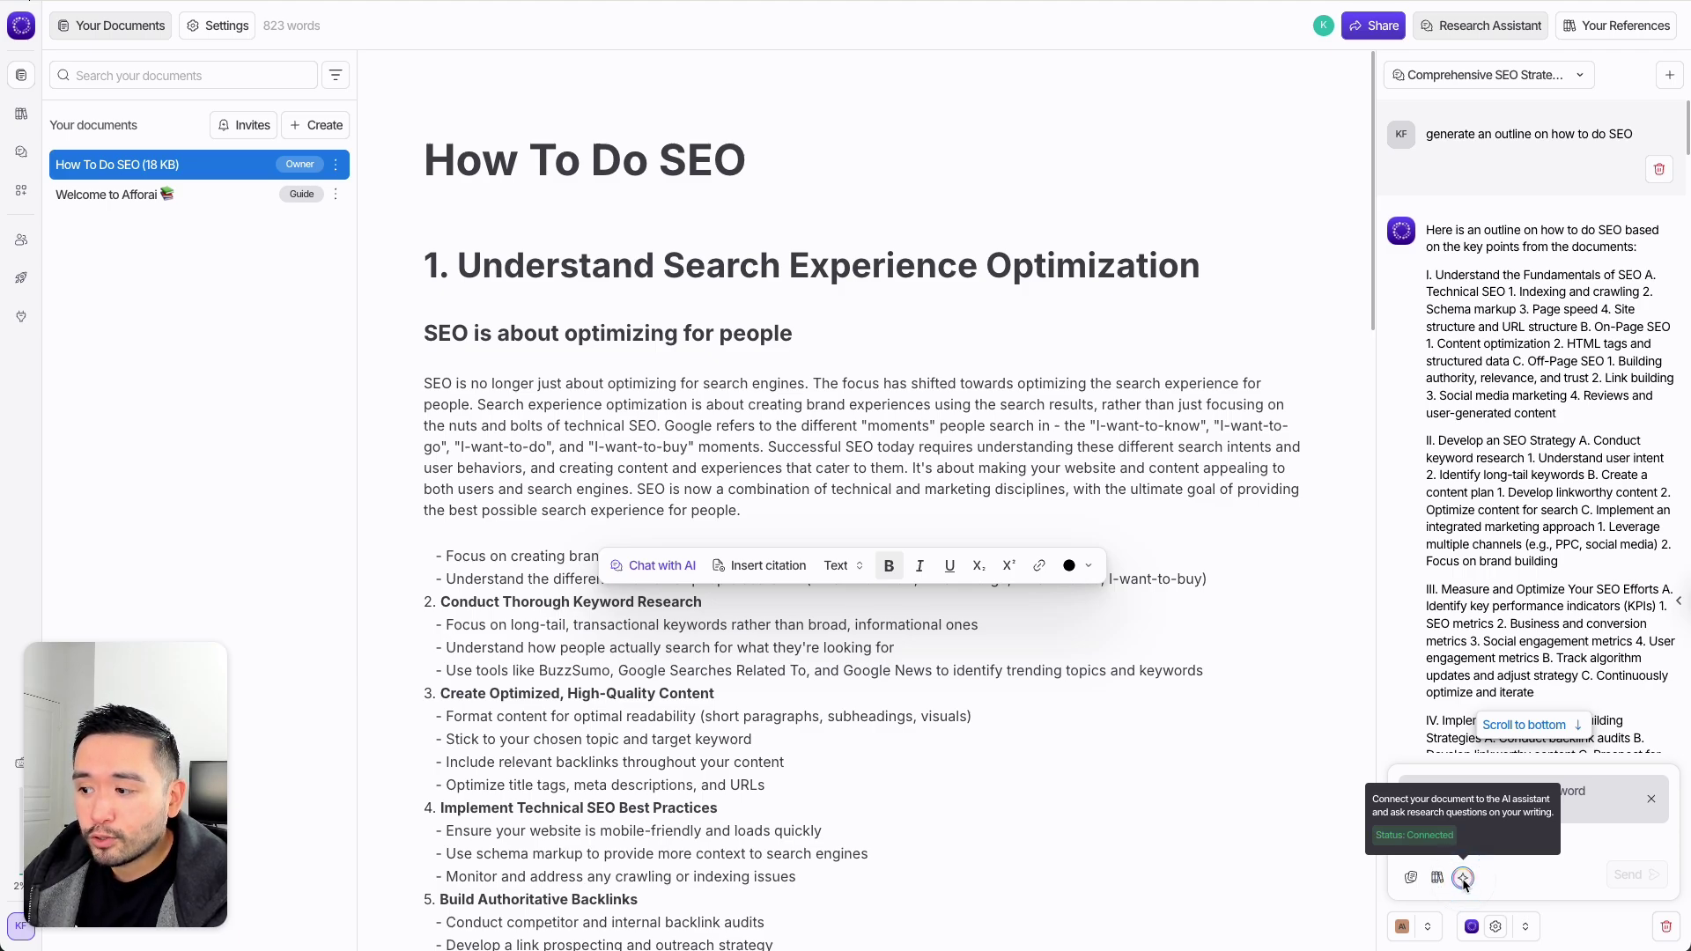
Review the AI models and the research tools available to the assistant
left_click(1416, 926)
scroll(1494, 690, "down", 2)
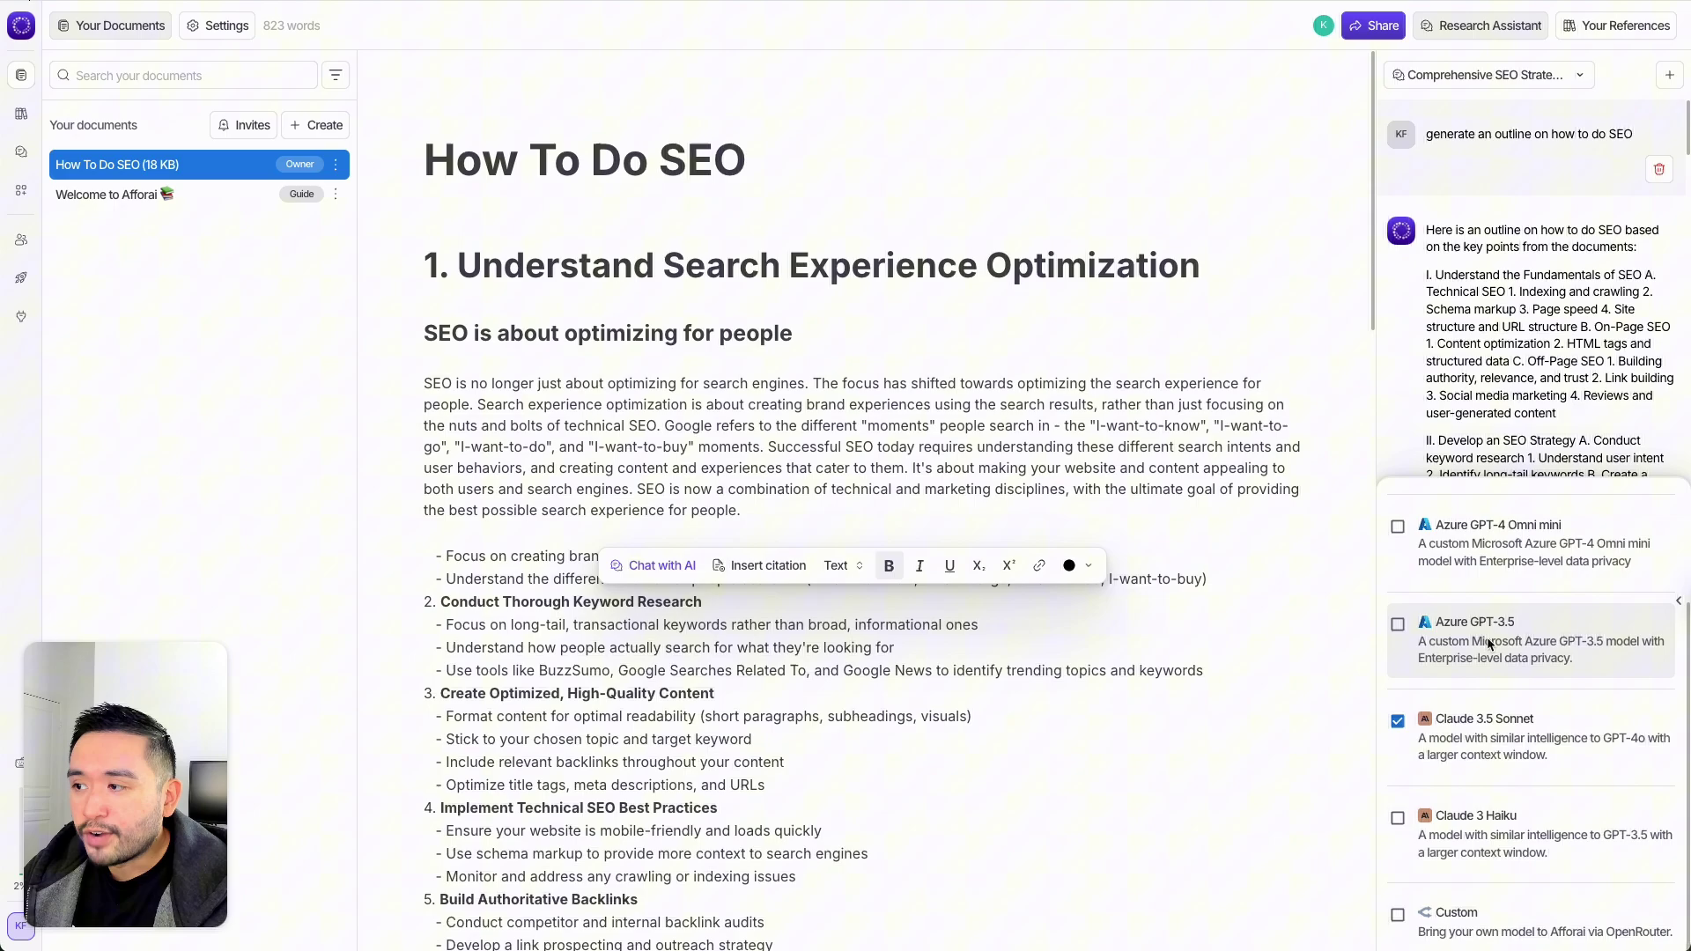
left_click(1485, 920)
left_click(1485, 923)
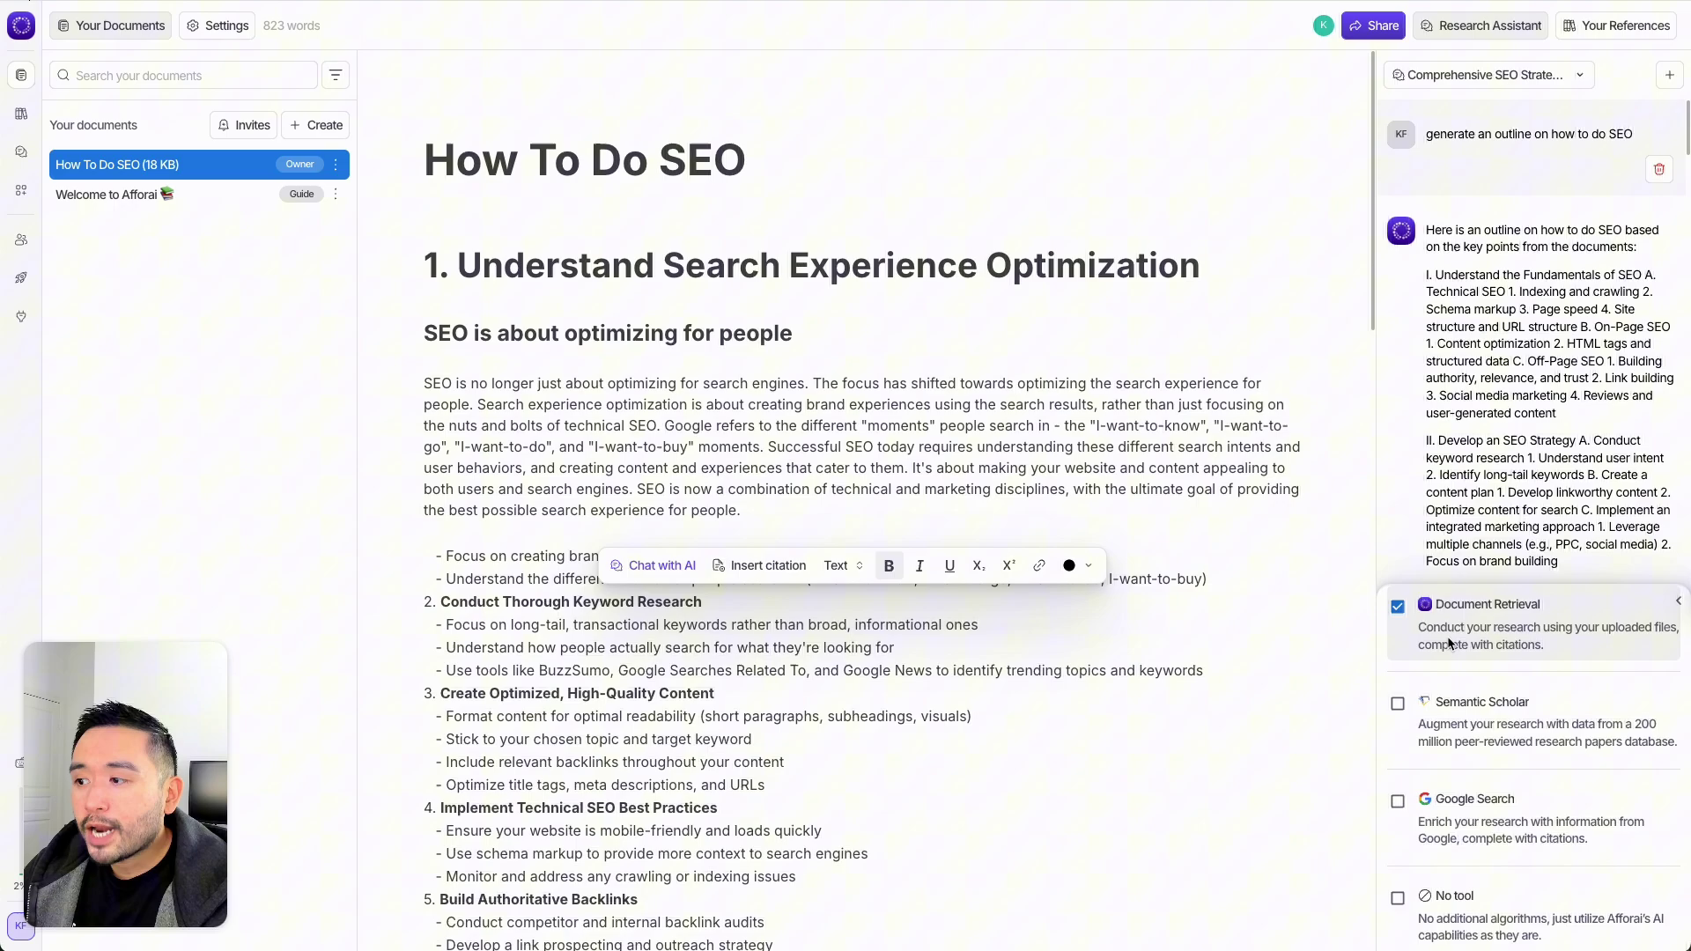
left_click(1526, 927)
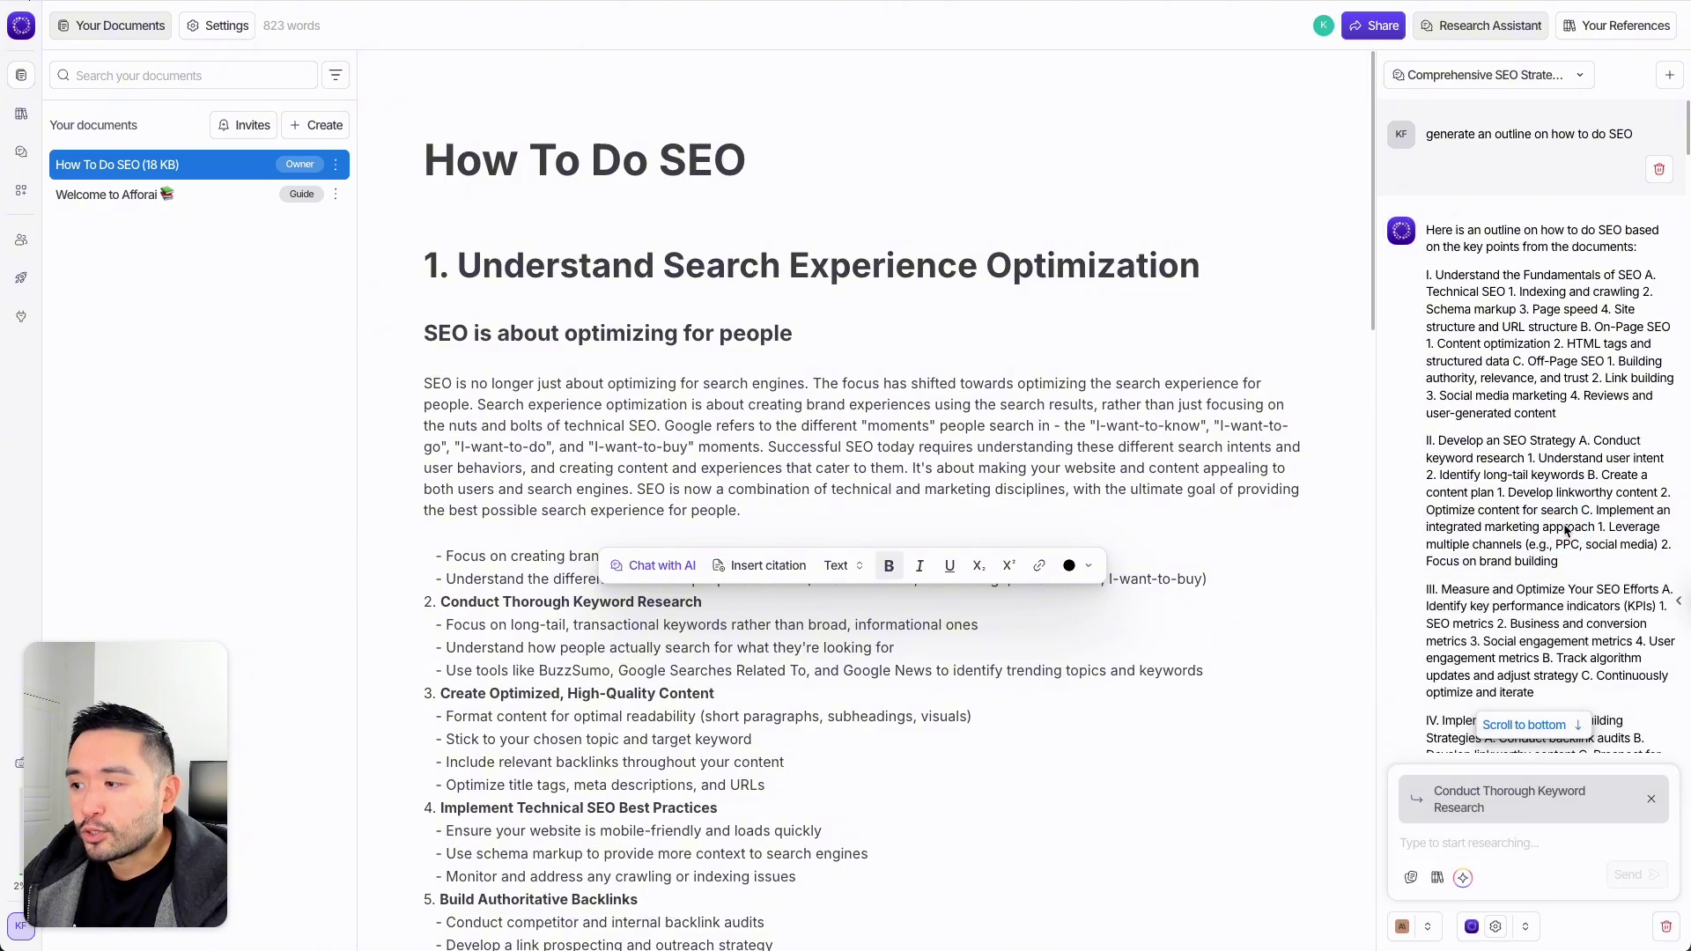
Try connecting only SEO-101-guide-v7.pdf and SEJ-WhitePaper.pdf to the assistant, and restore the full SEJ Whitepapers folder selection
left_click(1497, 928)
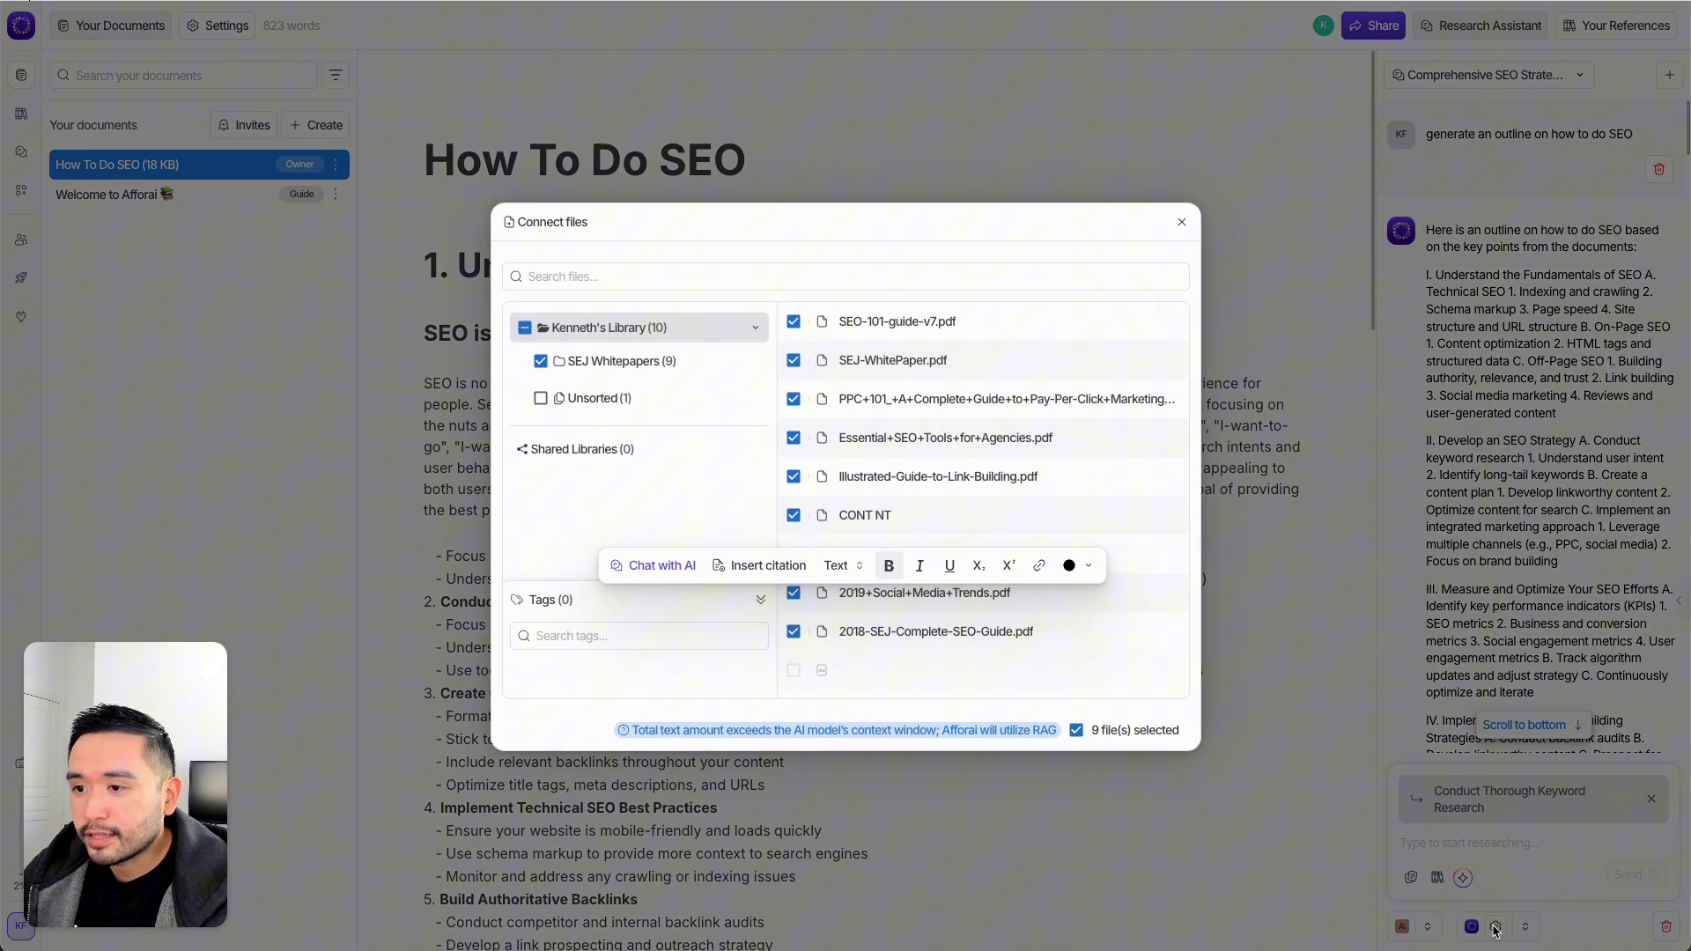
left_click(541, 361)
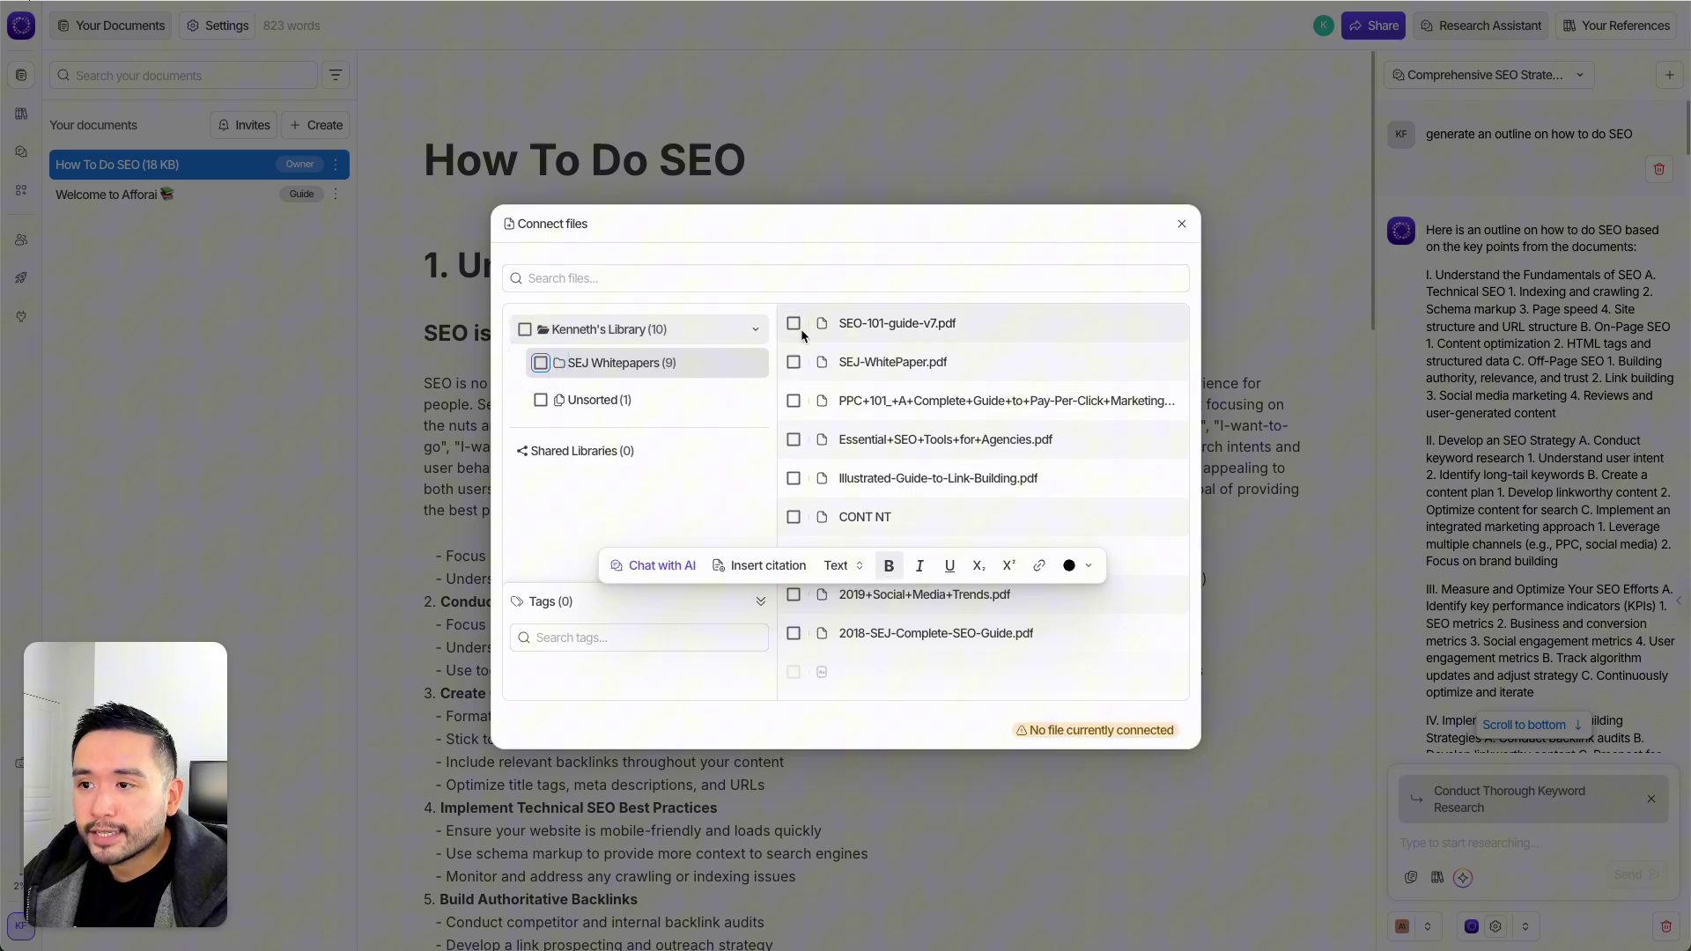
left_click(794, 323)
left_click(794, 362)
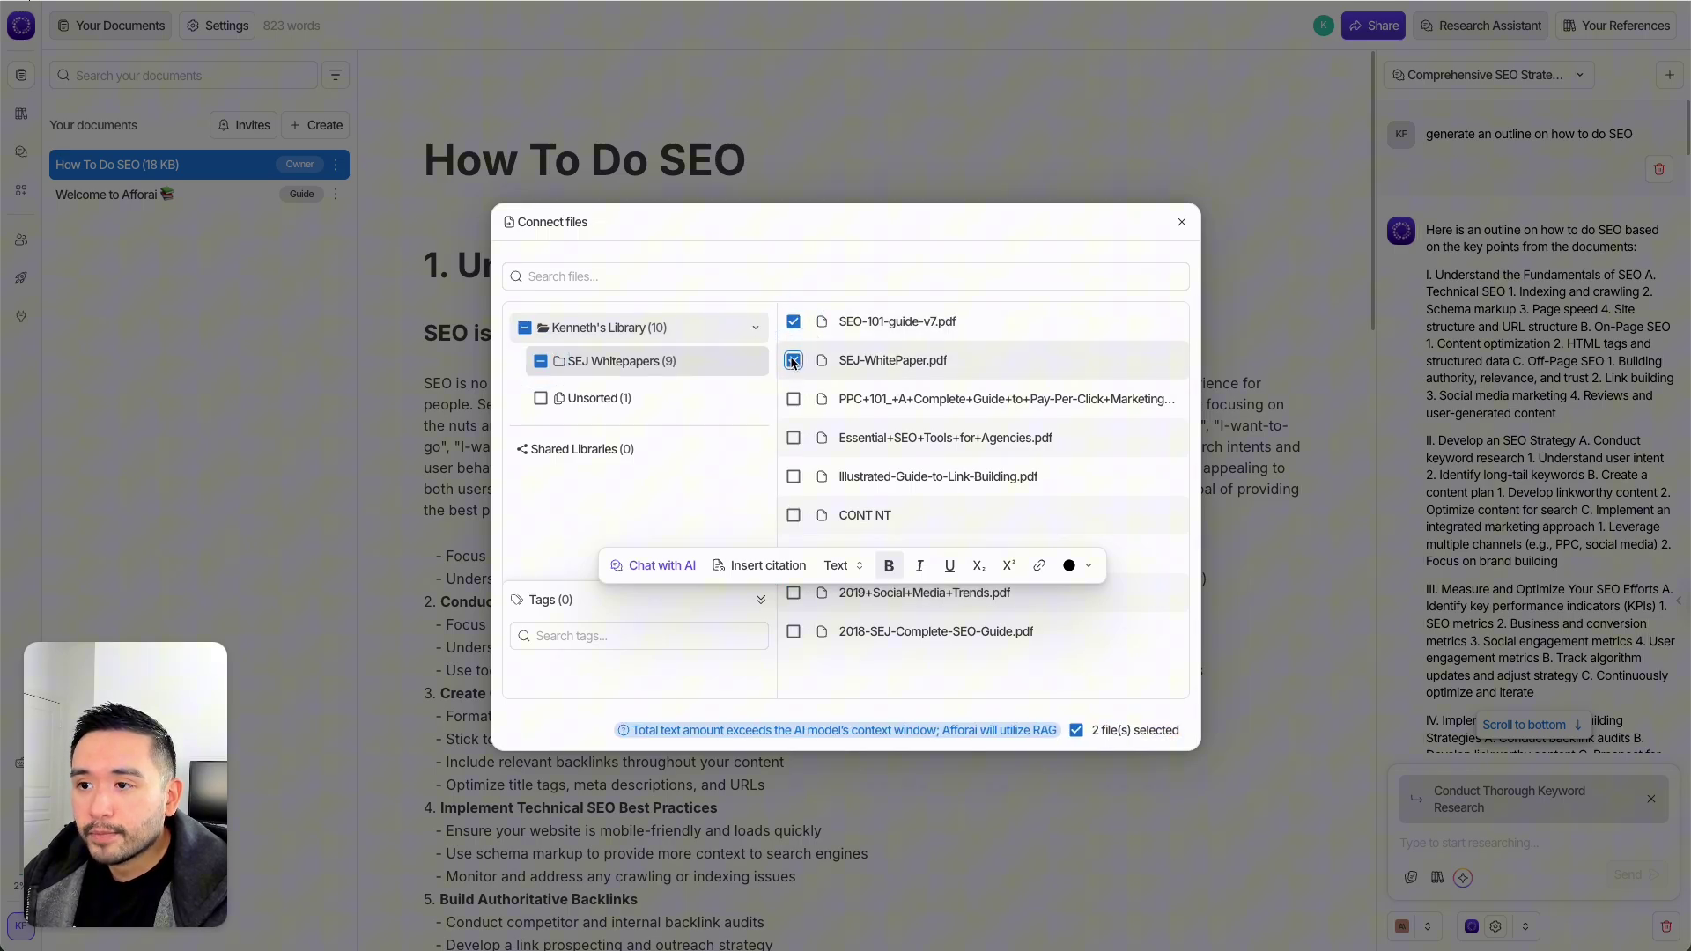
left_click(793, 362)
left_click(794, 324)
left_click(540, 362)
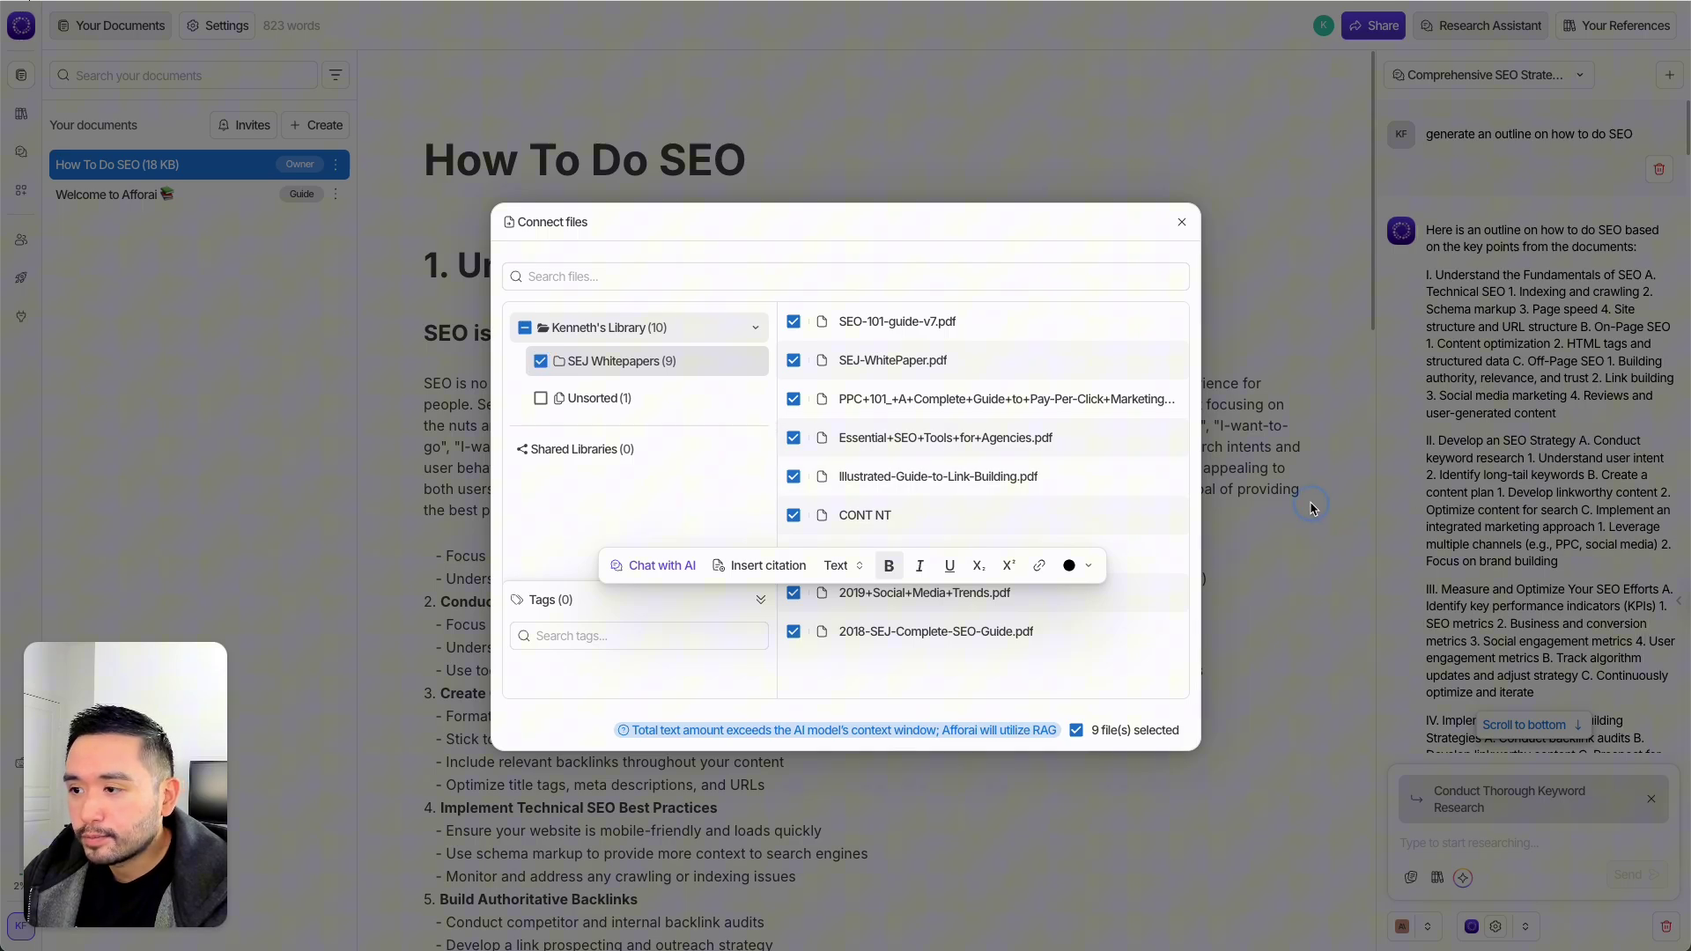
left_click(1390, 499)
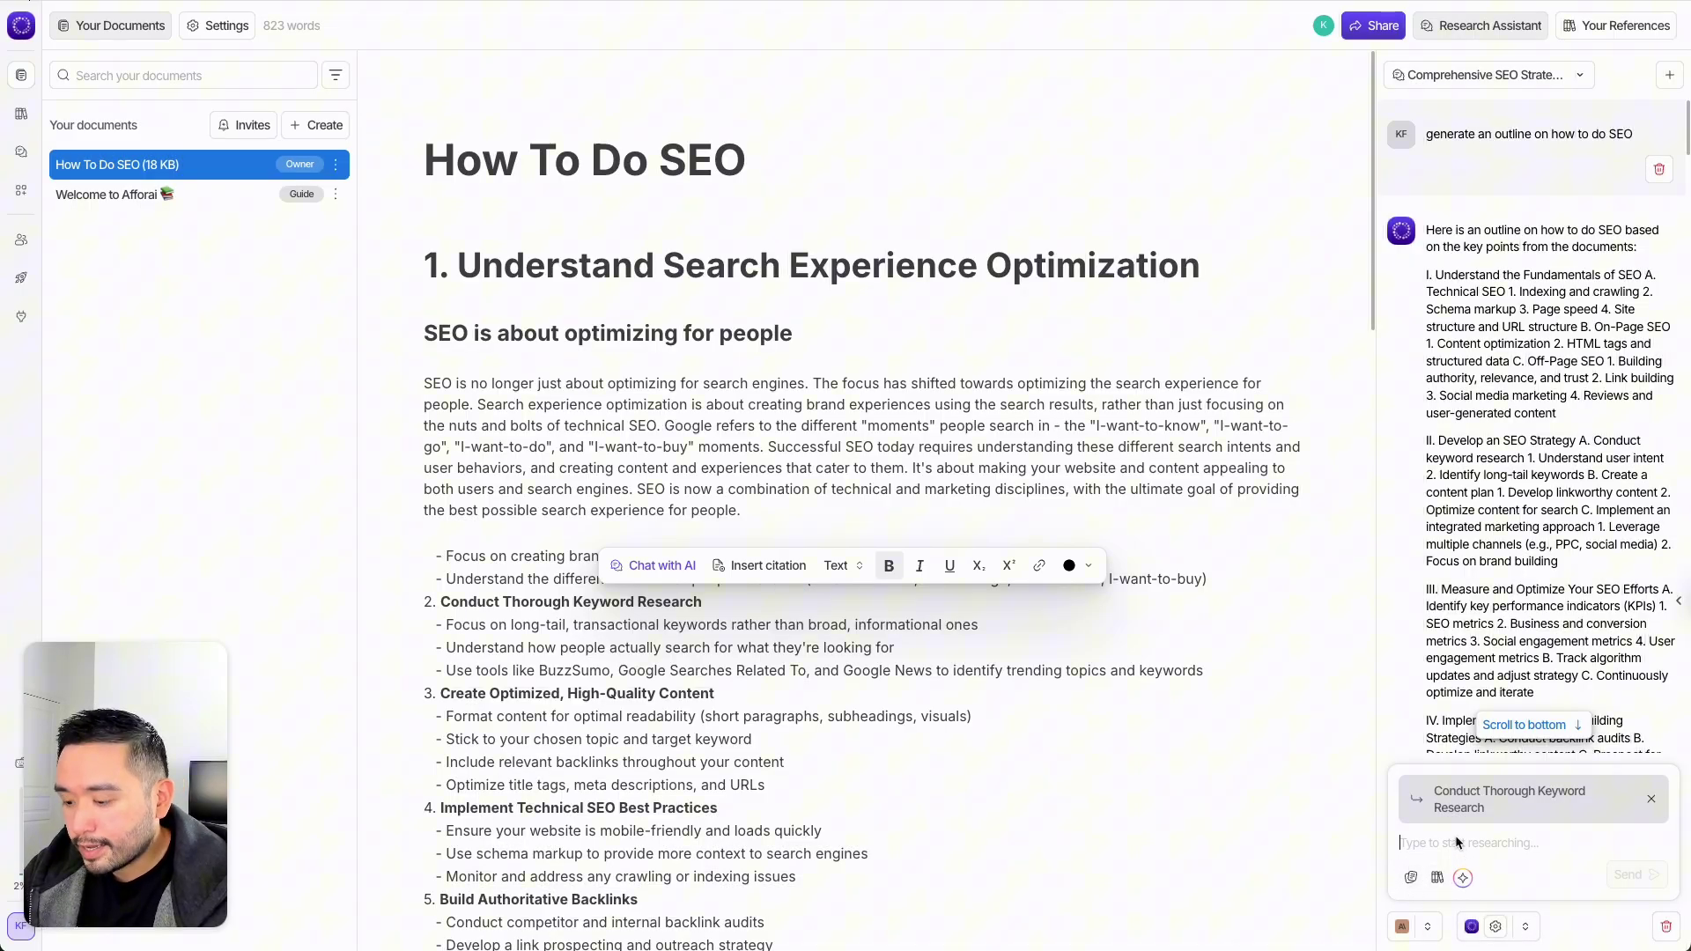
Ask the assistant "what other documents mention keyword research" and go to its answer
type("what other documents mention keyword research")
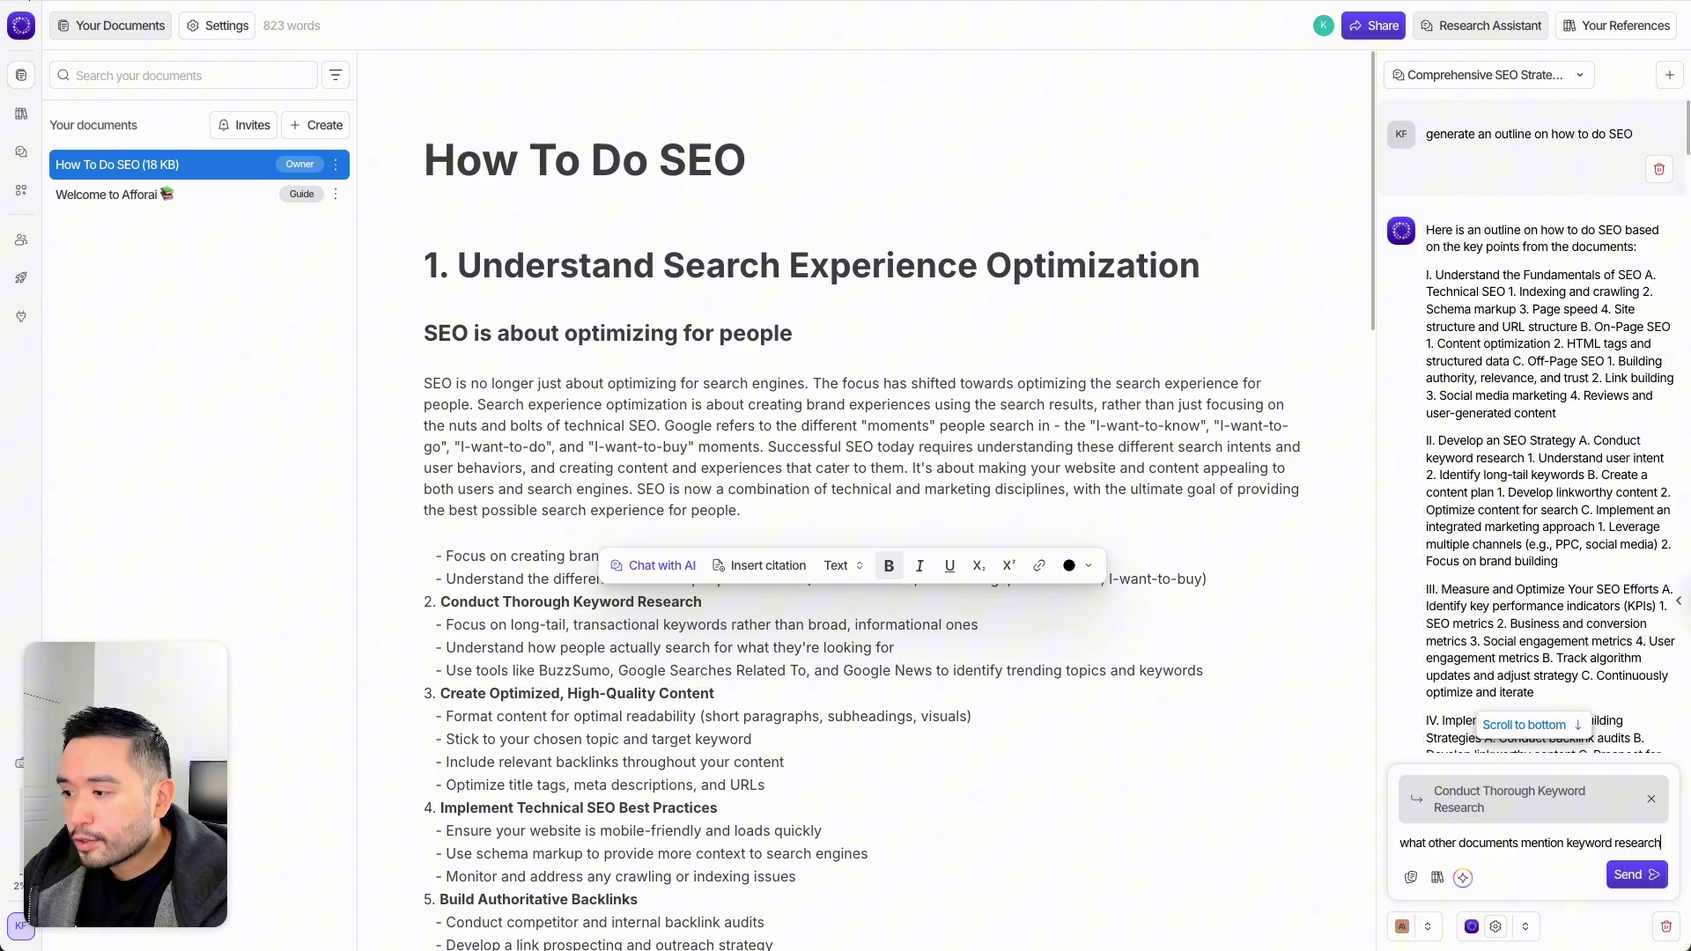
key("Return")
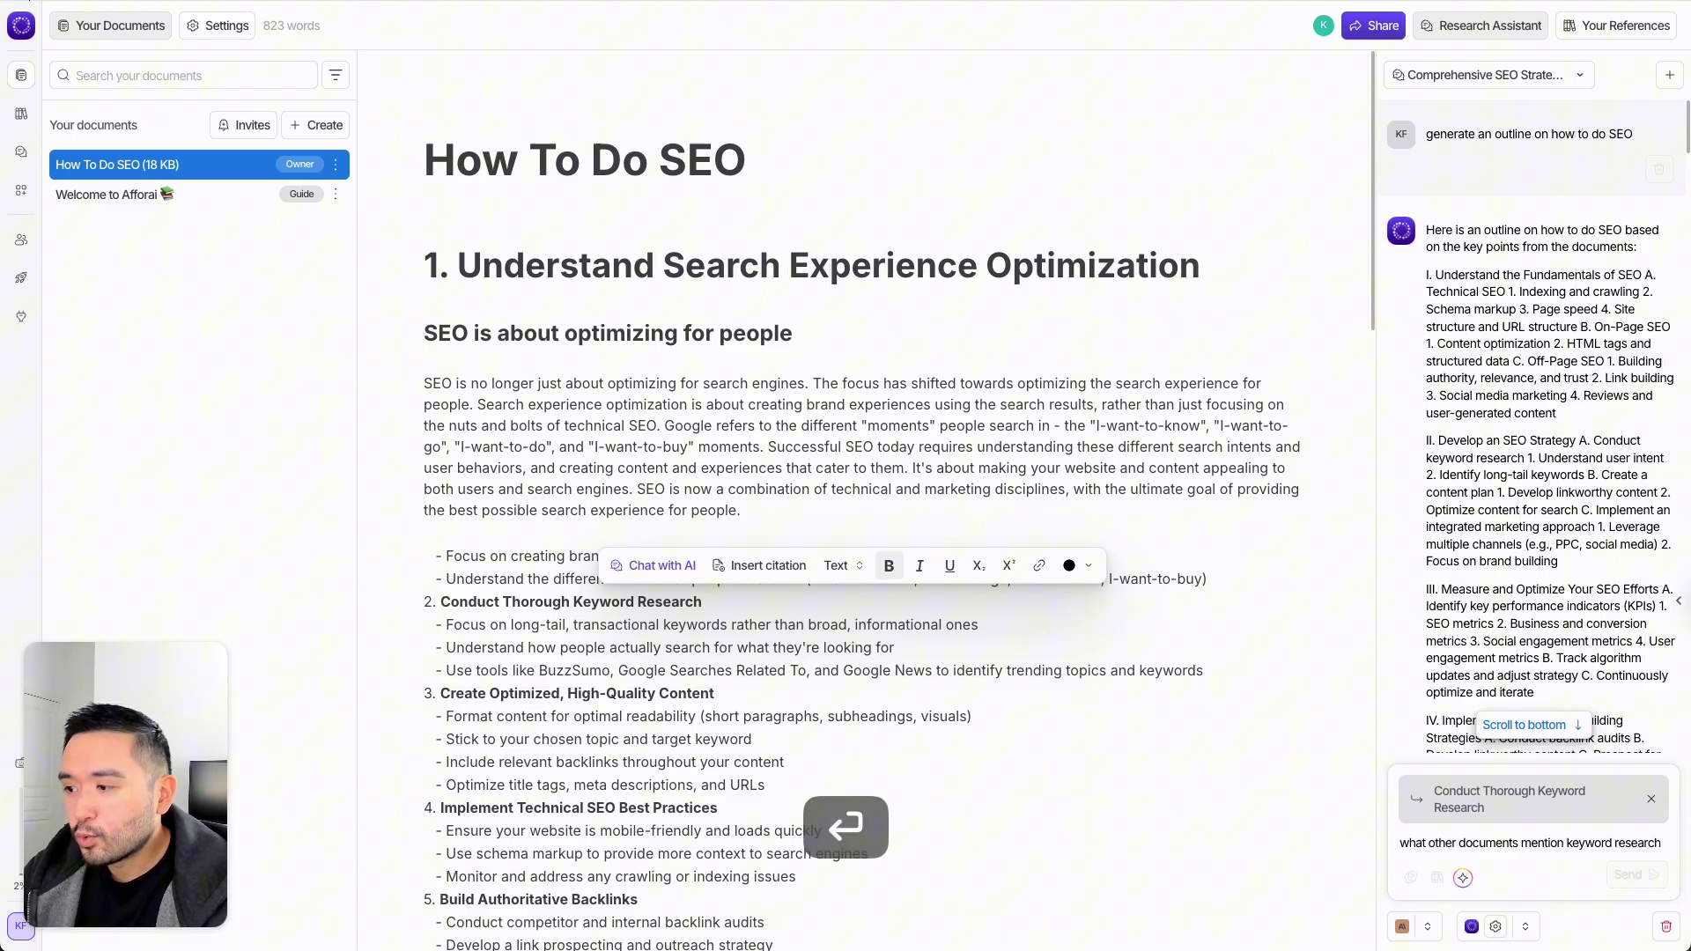
left_click(1524, 725)
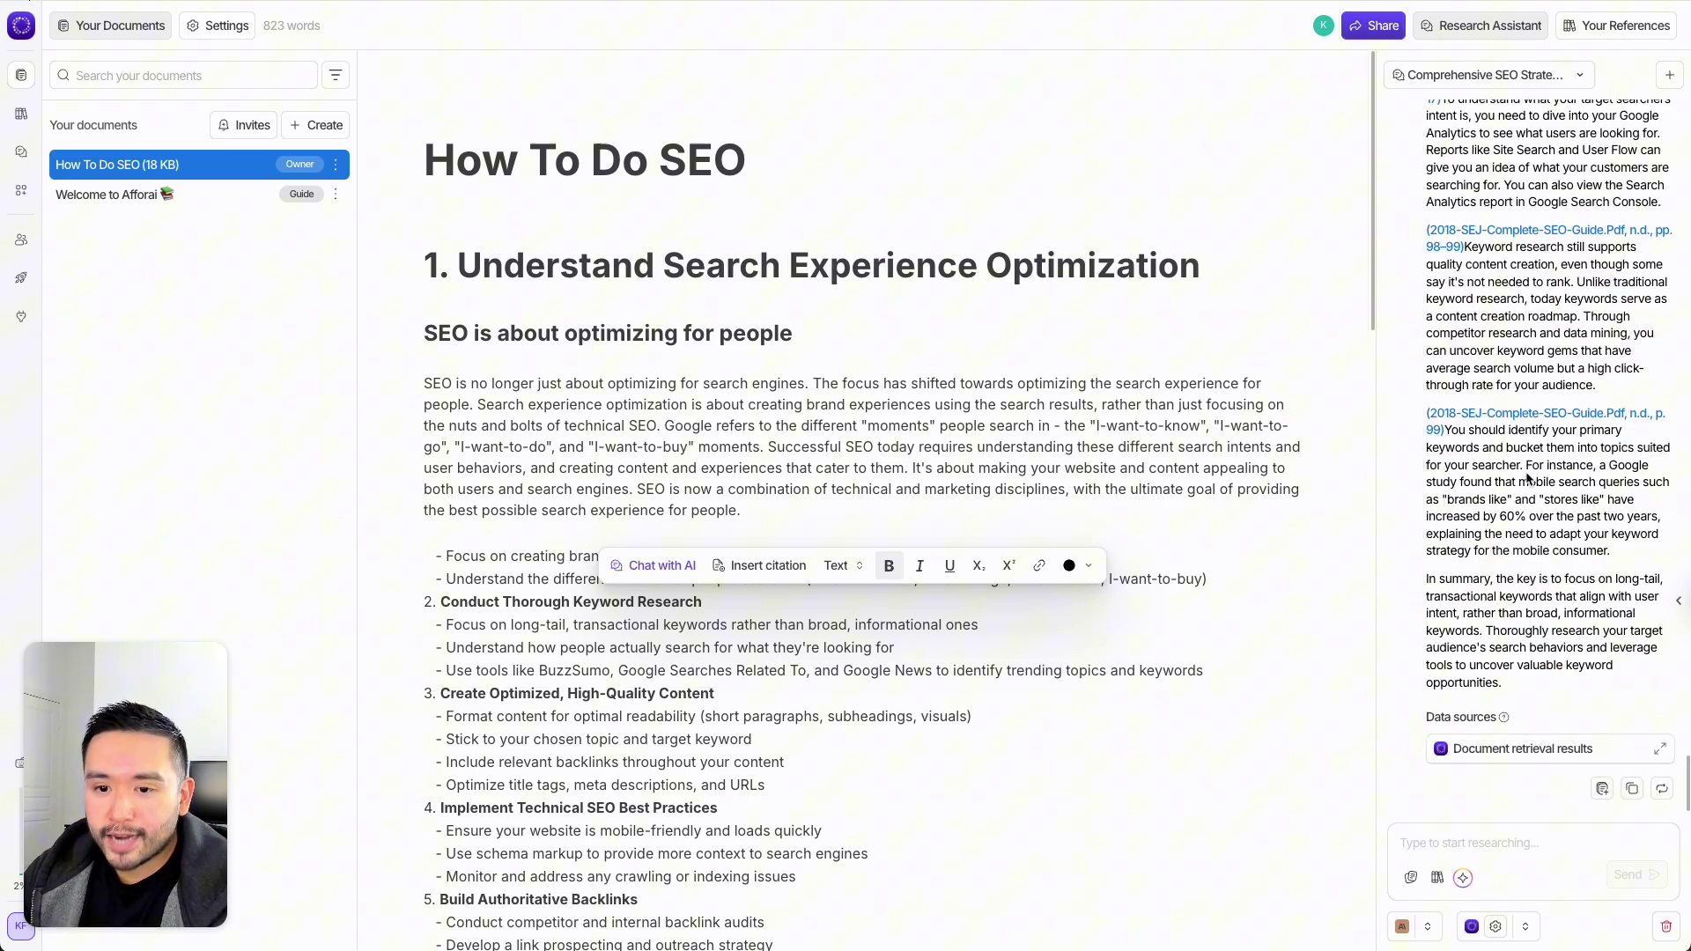
Read through the assistant's keyword research answer, including its key points and cited passages
scroll(1534, 474, "up", 15)
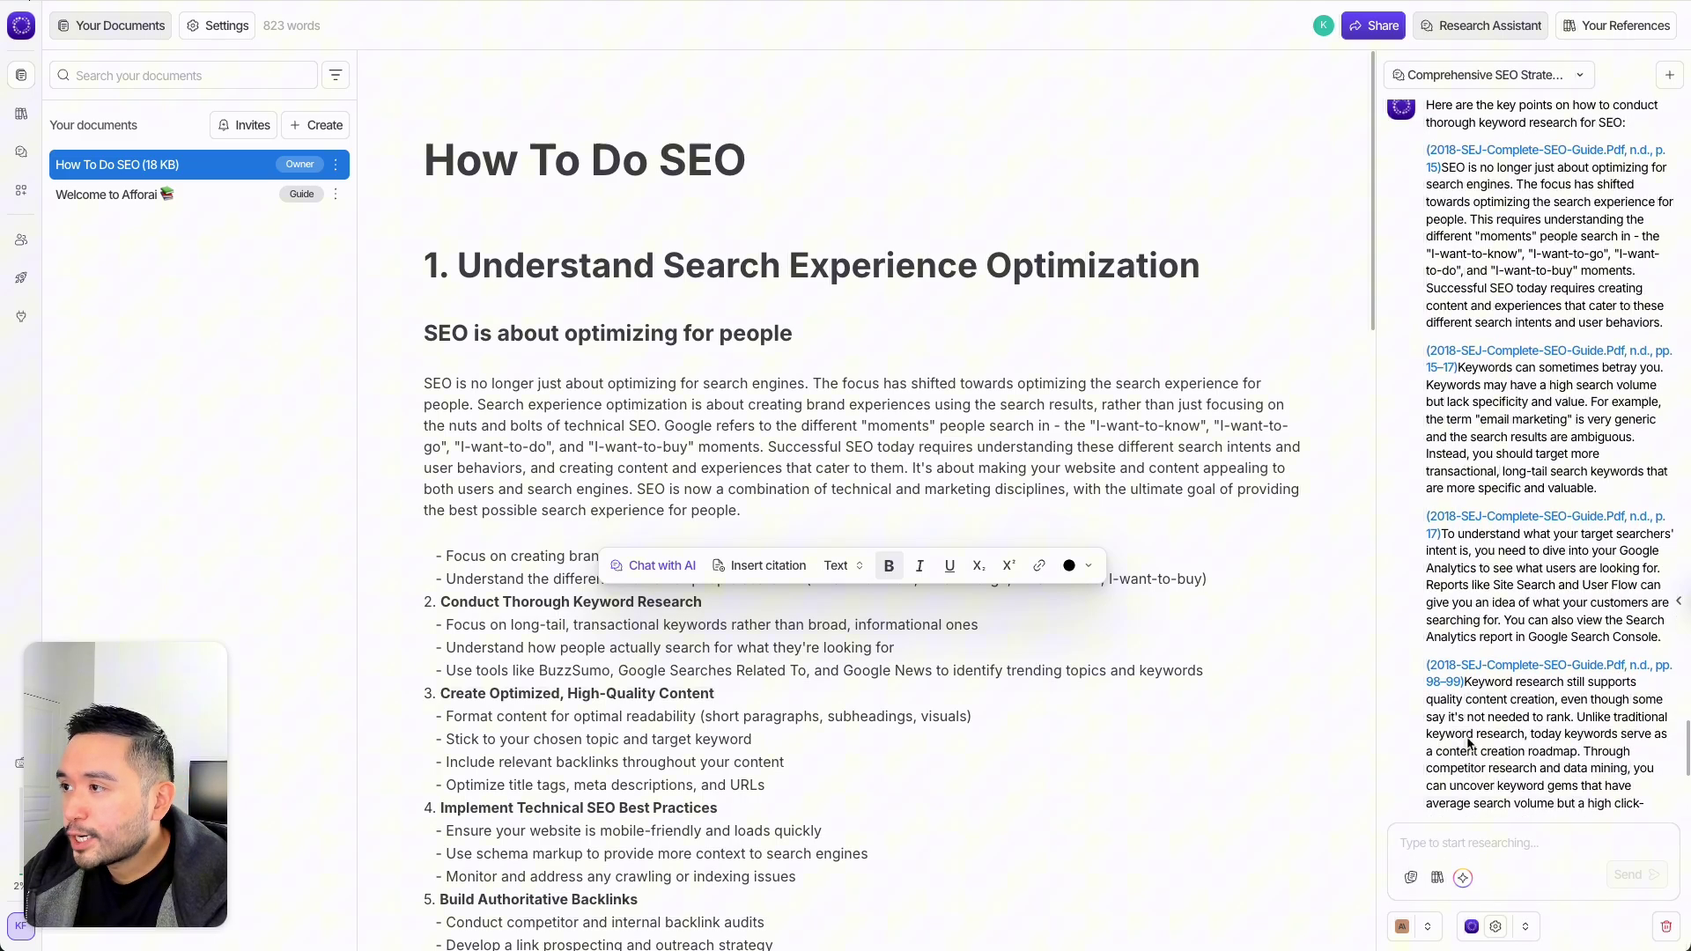
left_click_drag(1426, 304, 1628, 326)
scroll(1628, 321, "down", 1)
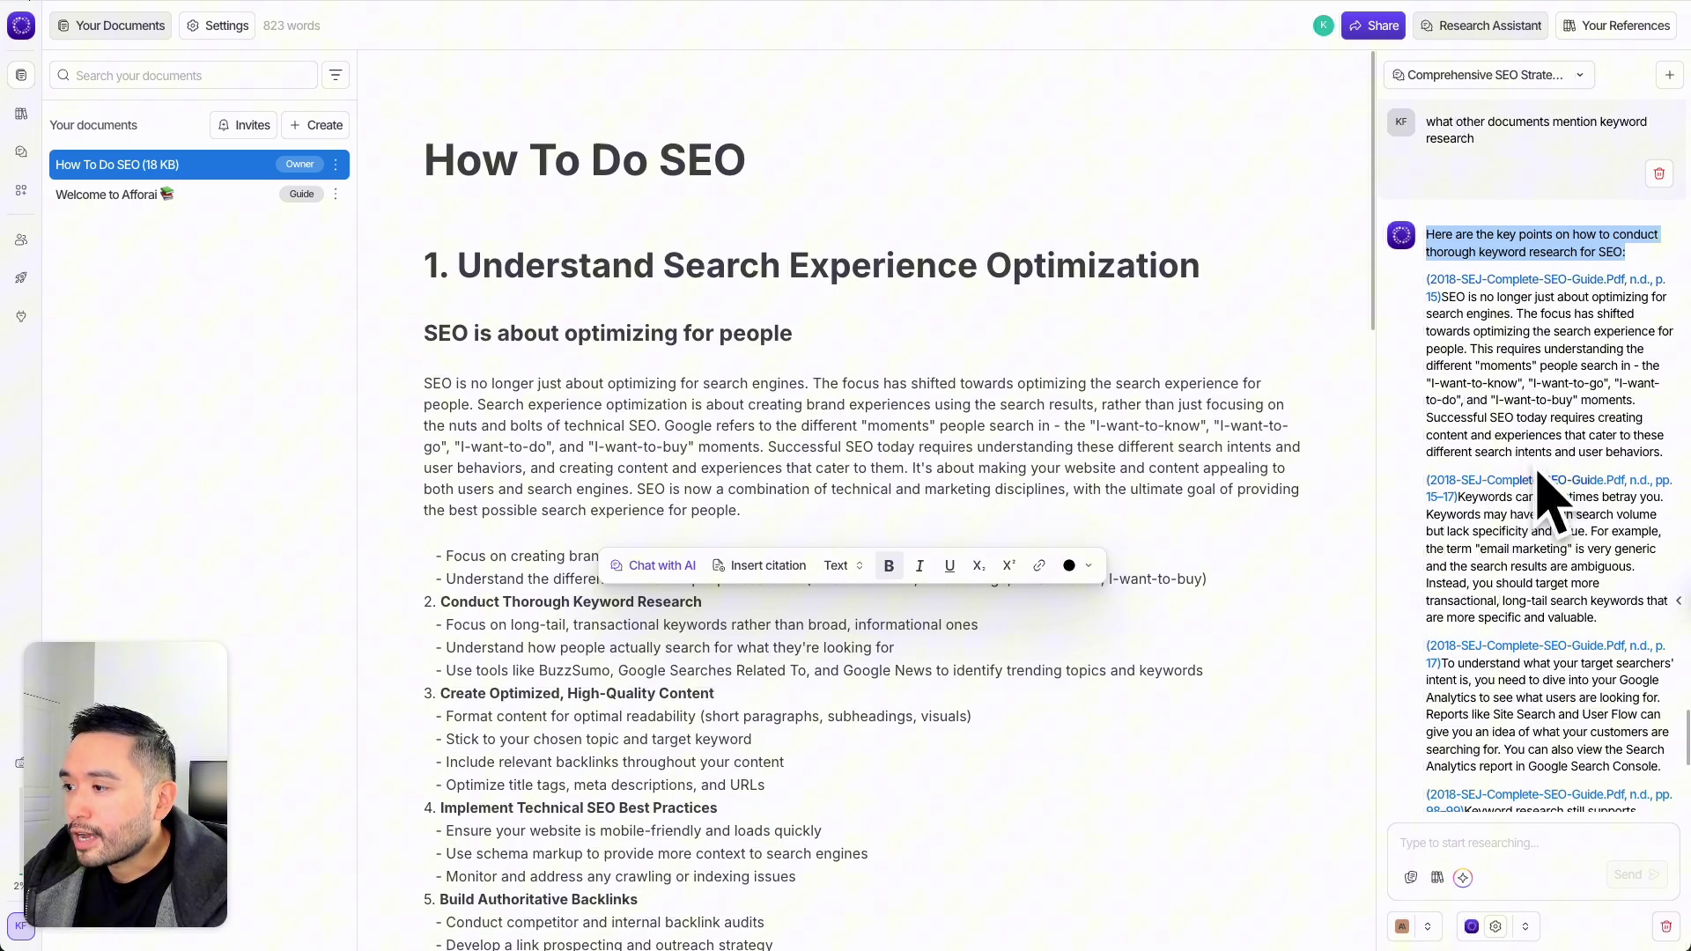
left_click_drag(1465, 298, 1557, 385)
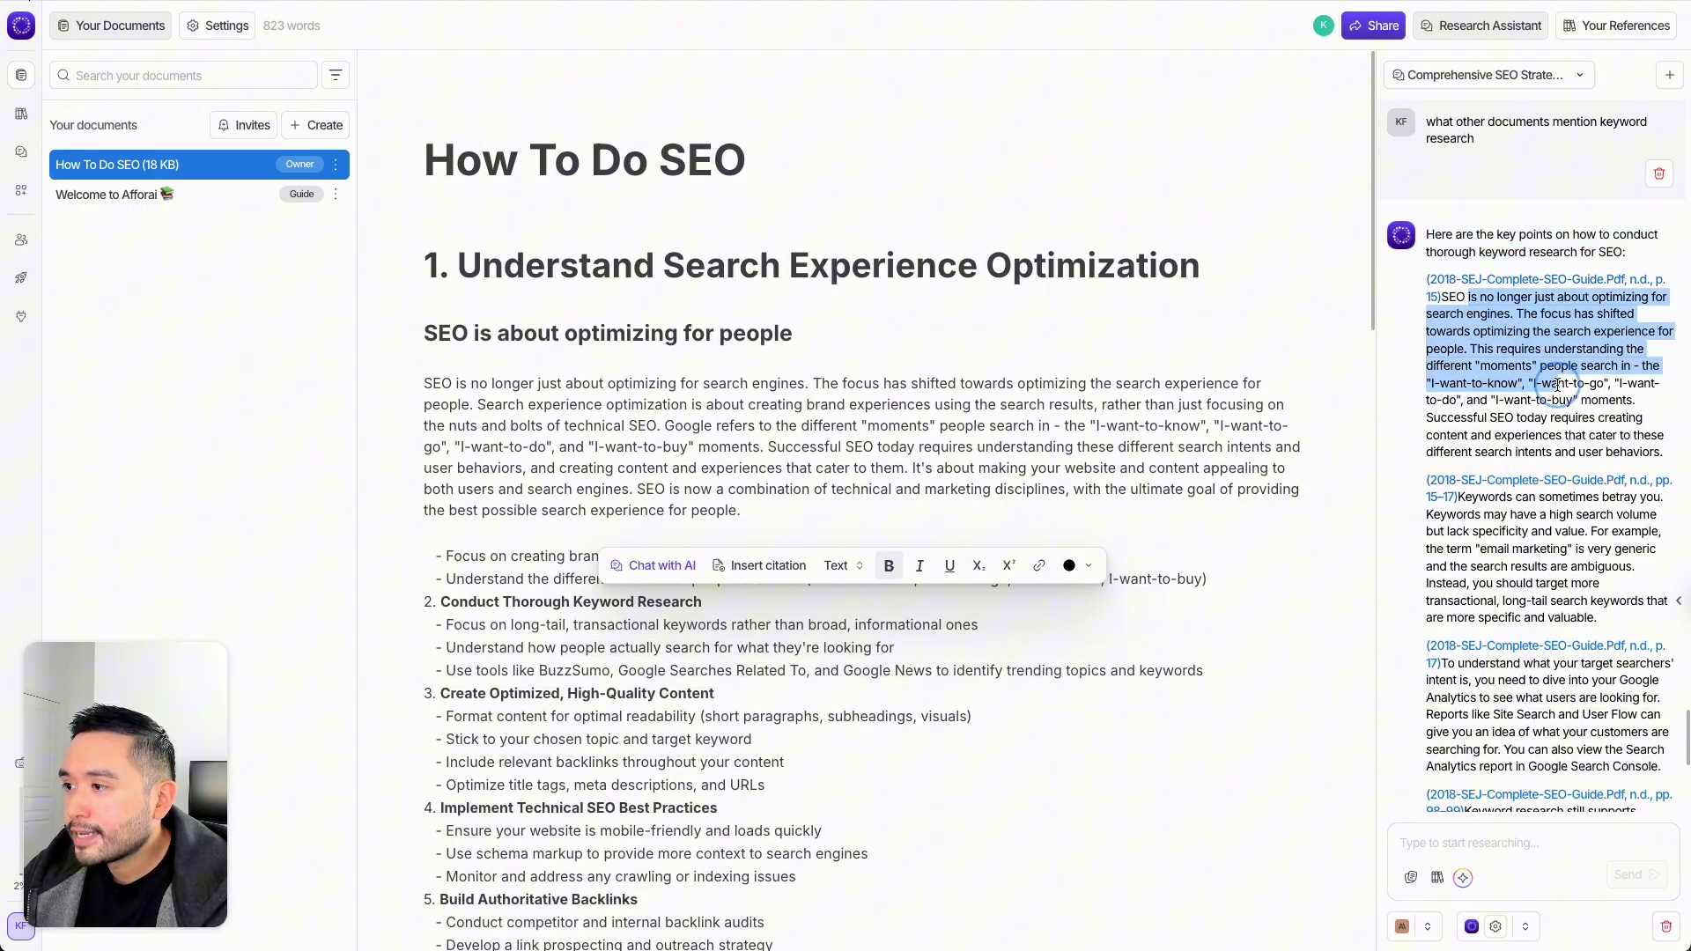
scroll(1445, 738, "down", 8)
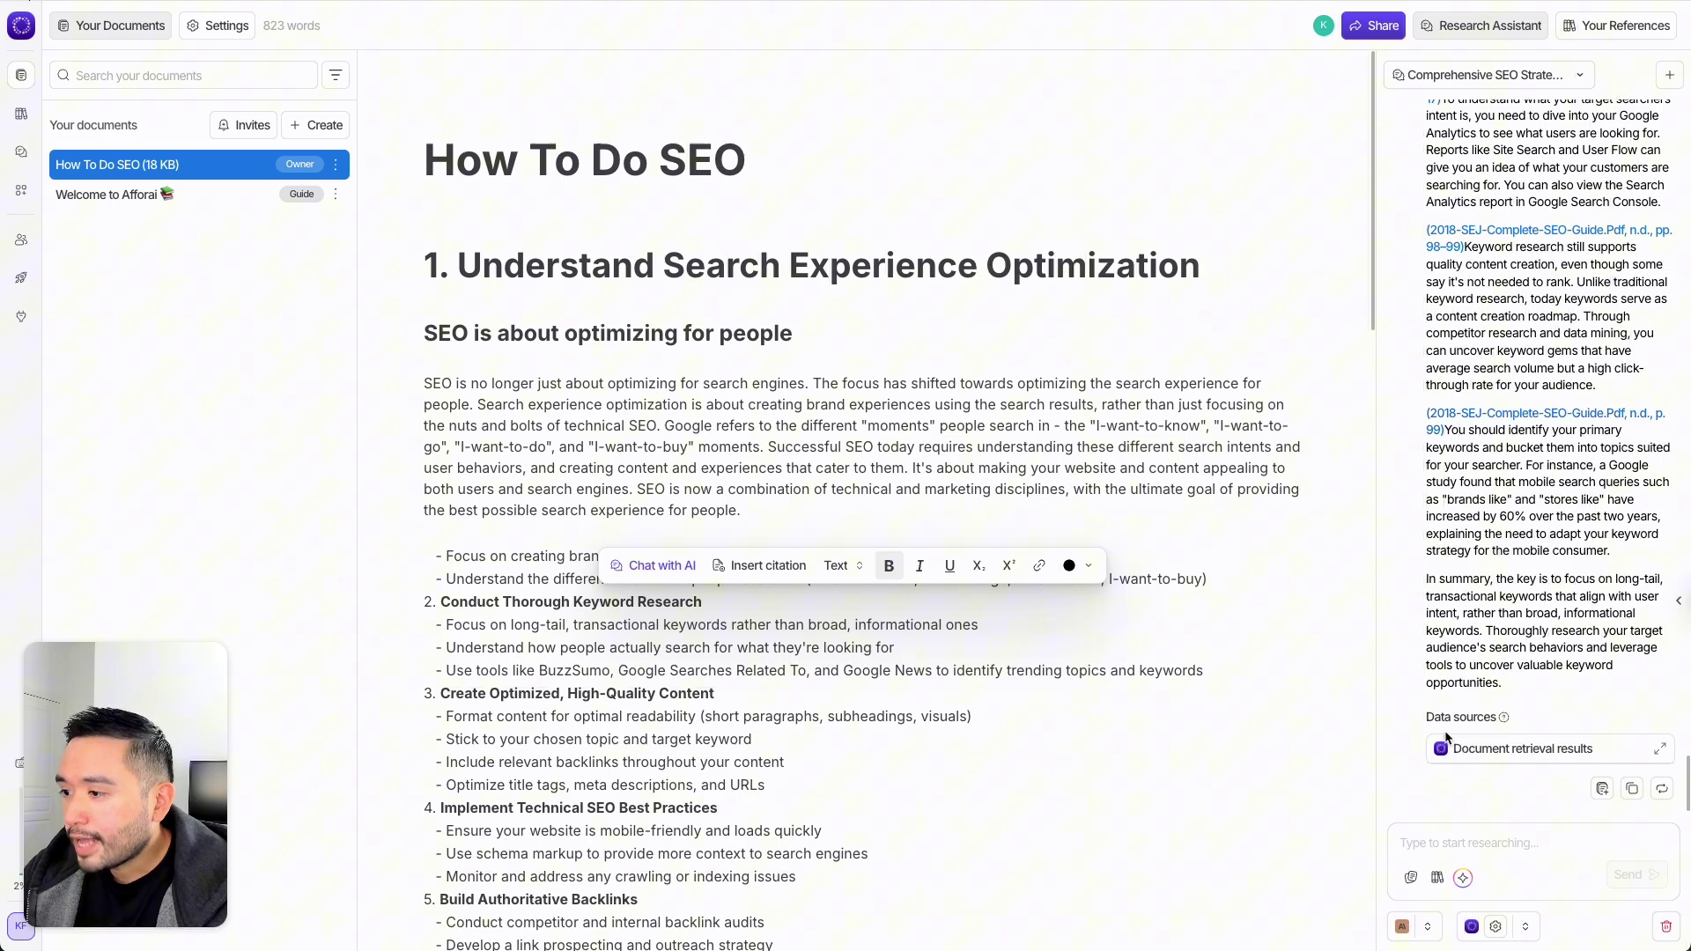
Expand the answer's document retrieval results, check the bibliography entry of 2018-SEJ-Complete-SEO-Guide.pdf and view that file
left_click(1488, 750)
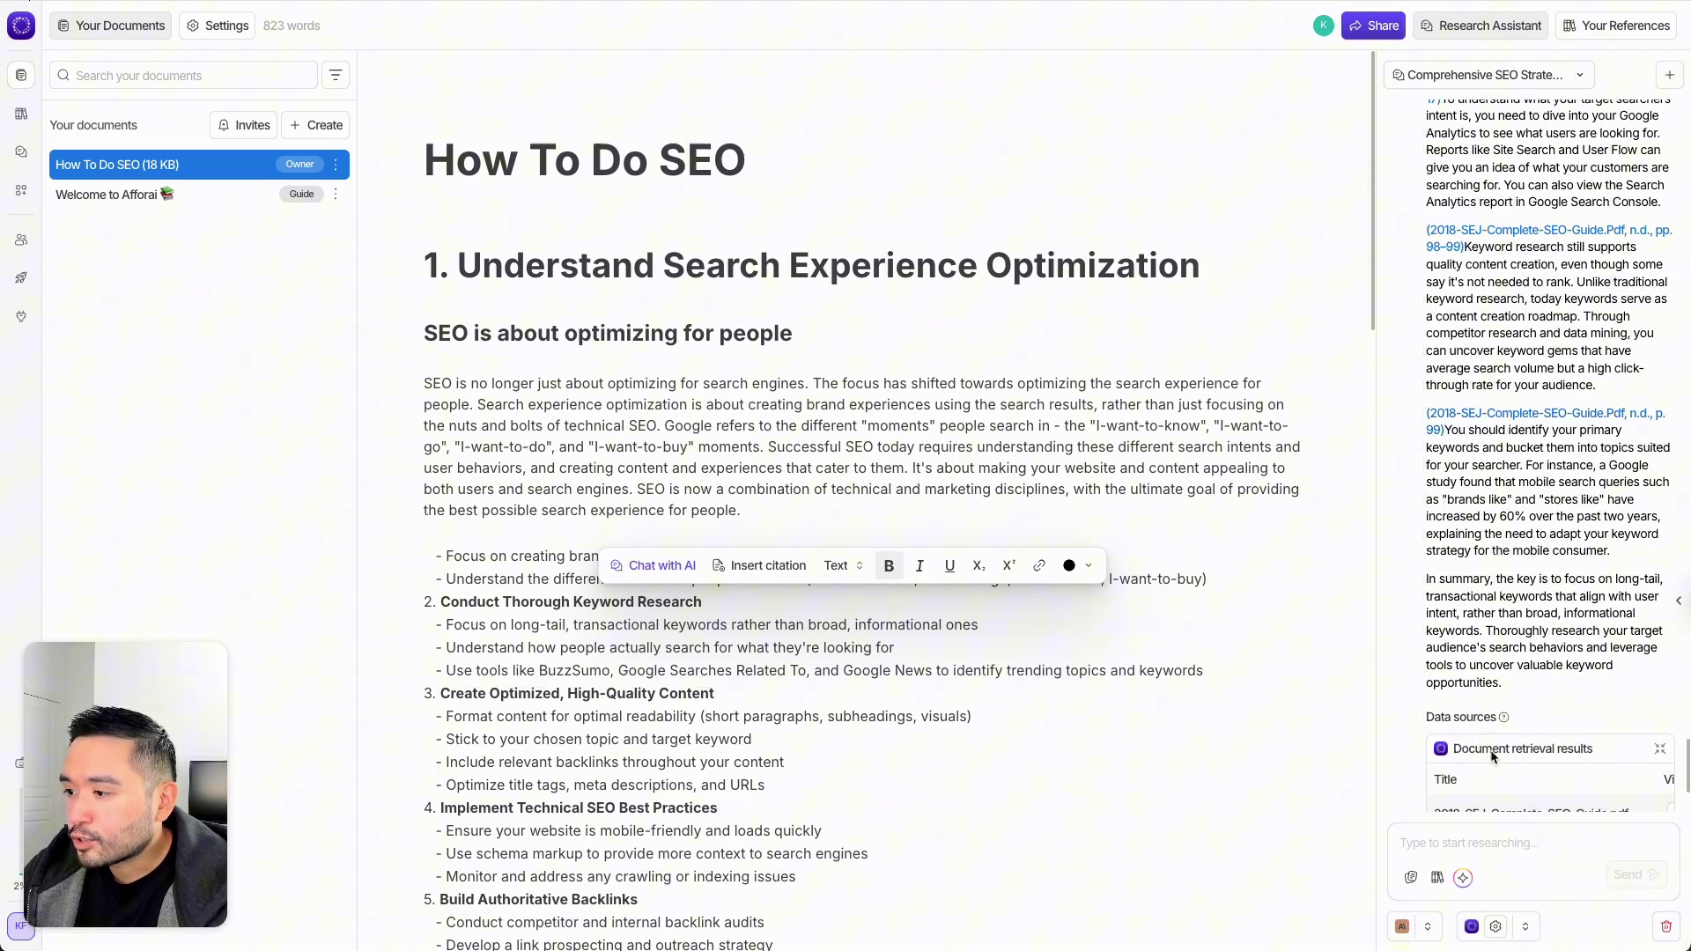
scroll(1469, 707, "down", 3)
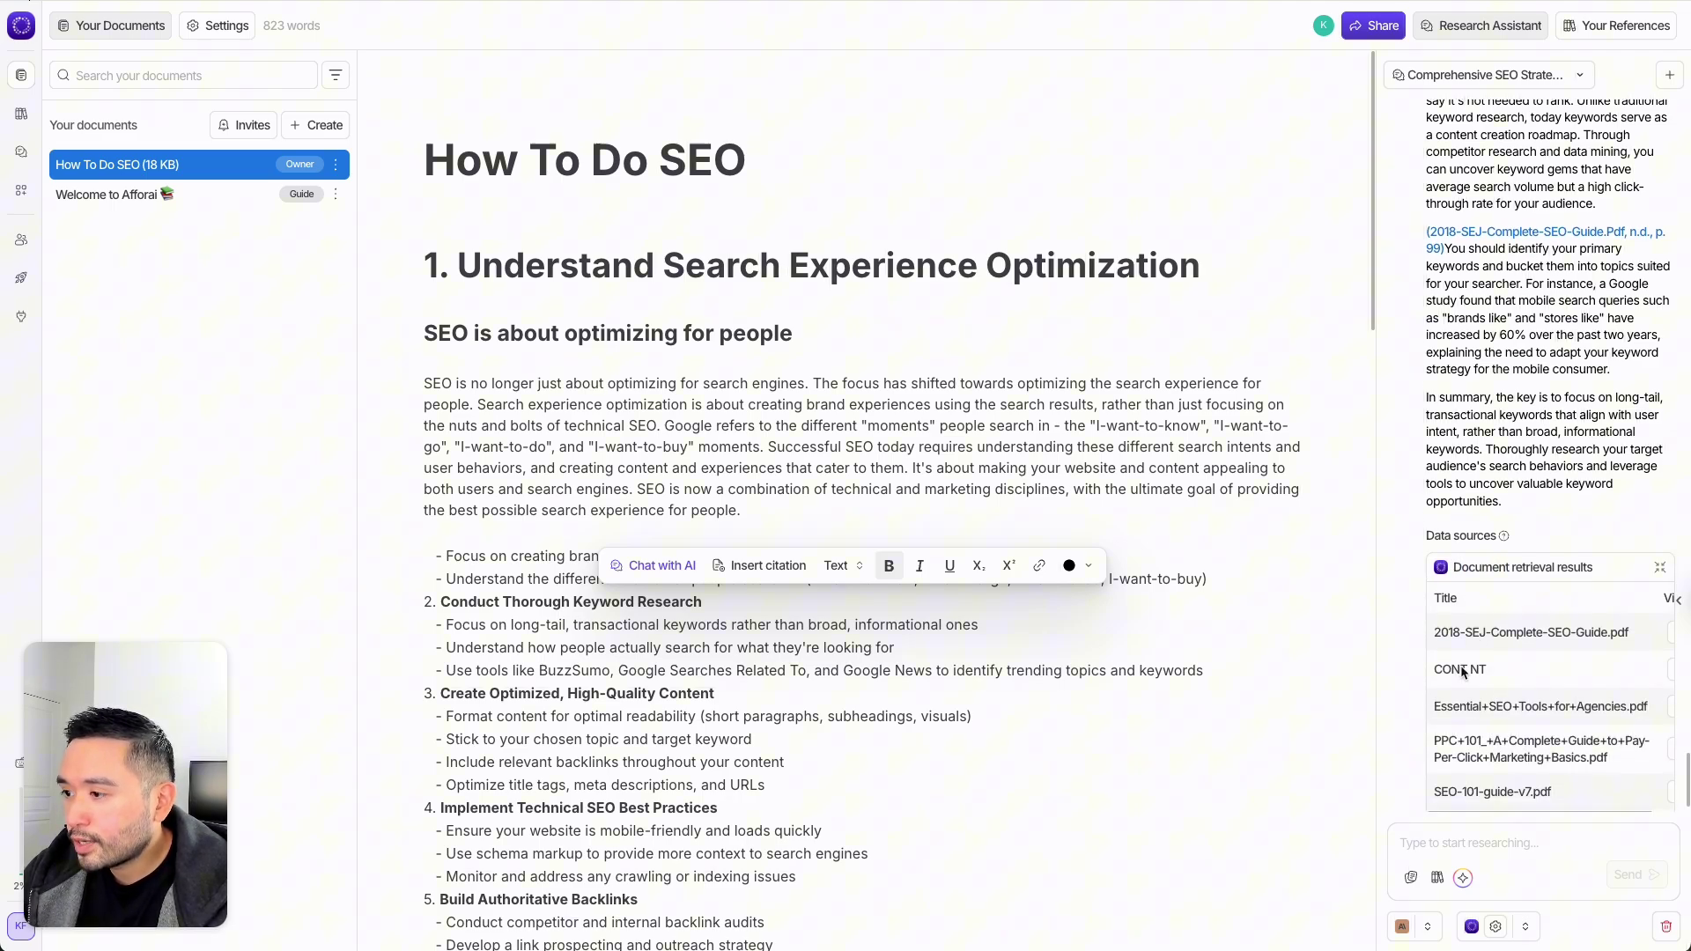
scroll(1458, 745, "right", 3)
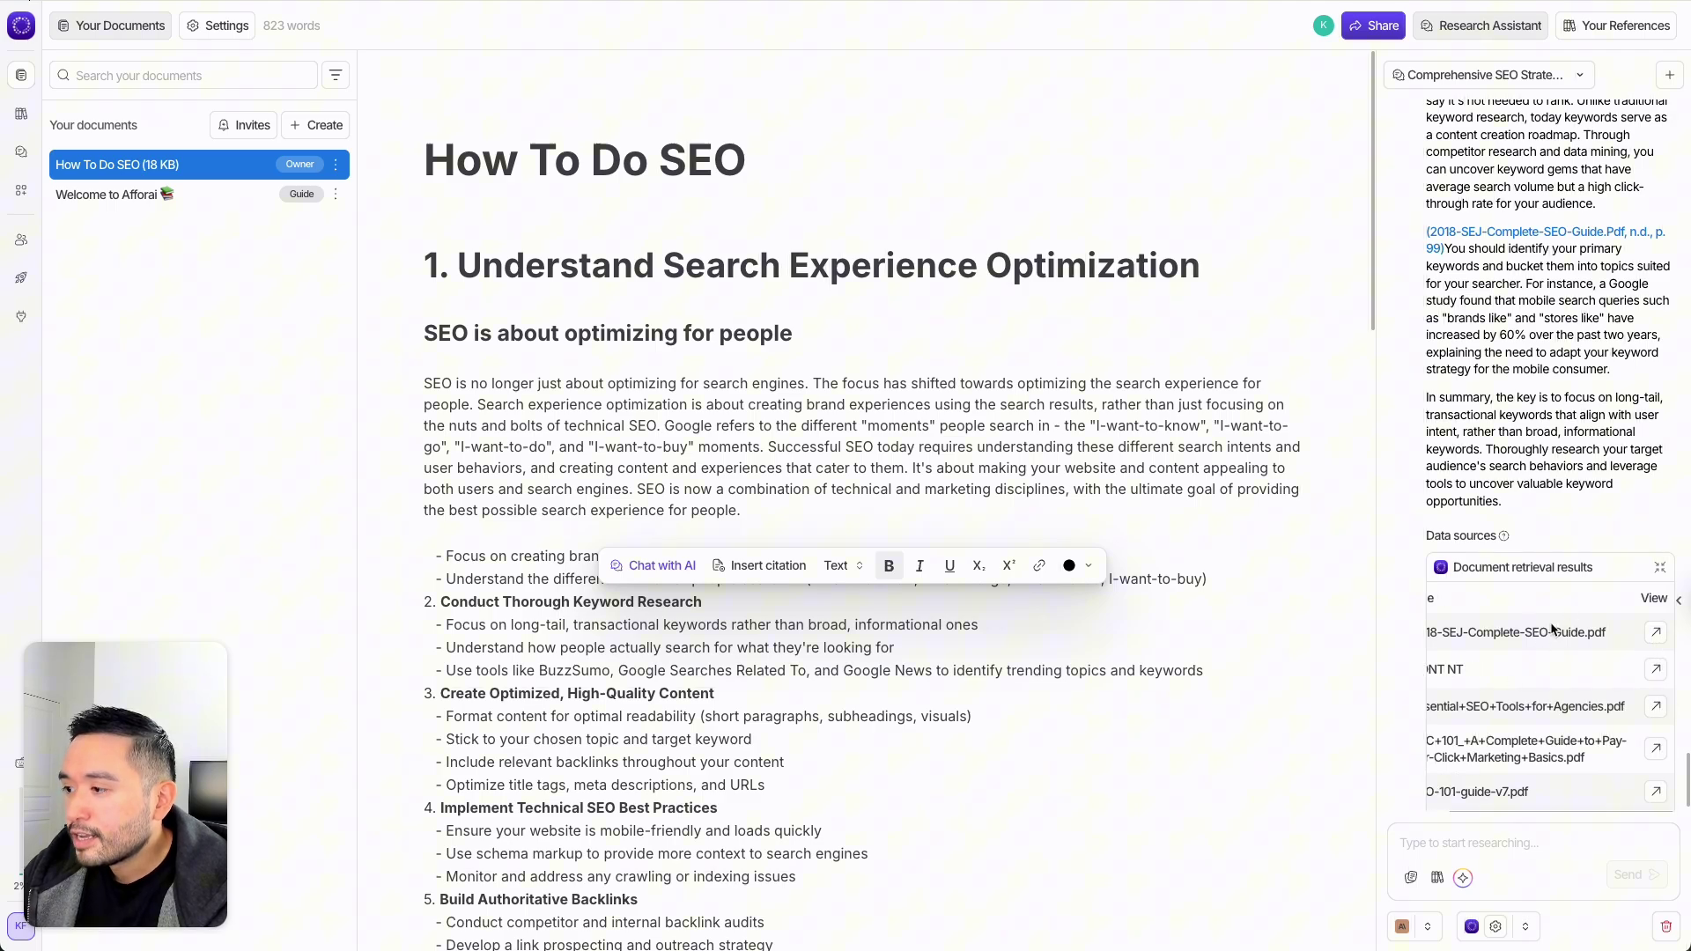
left_click(1656, 633)
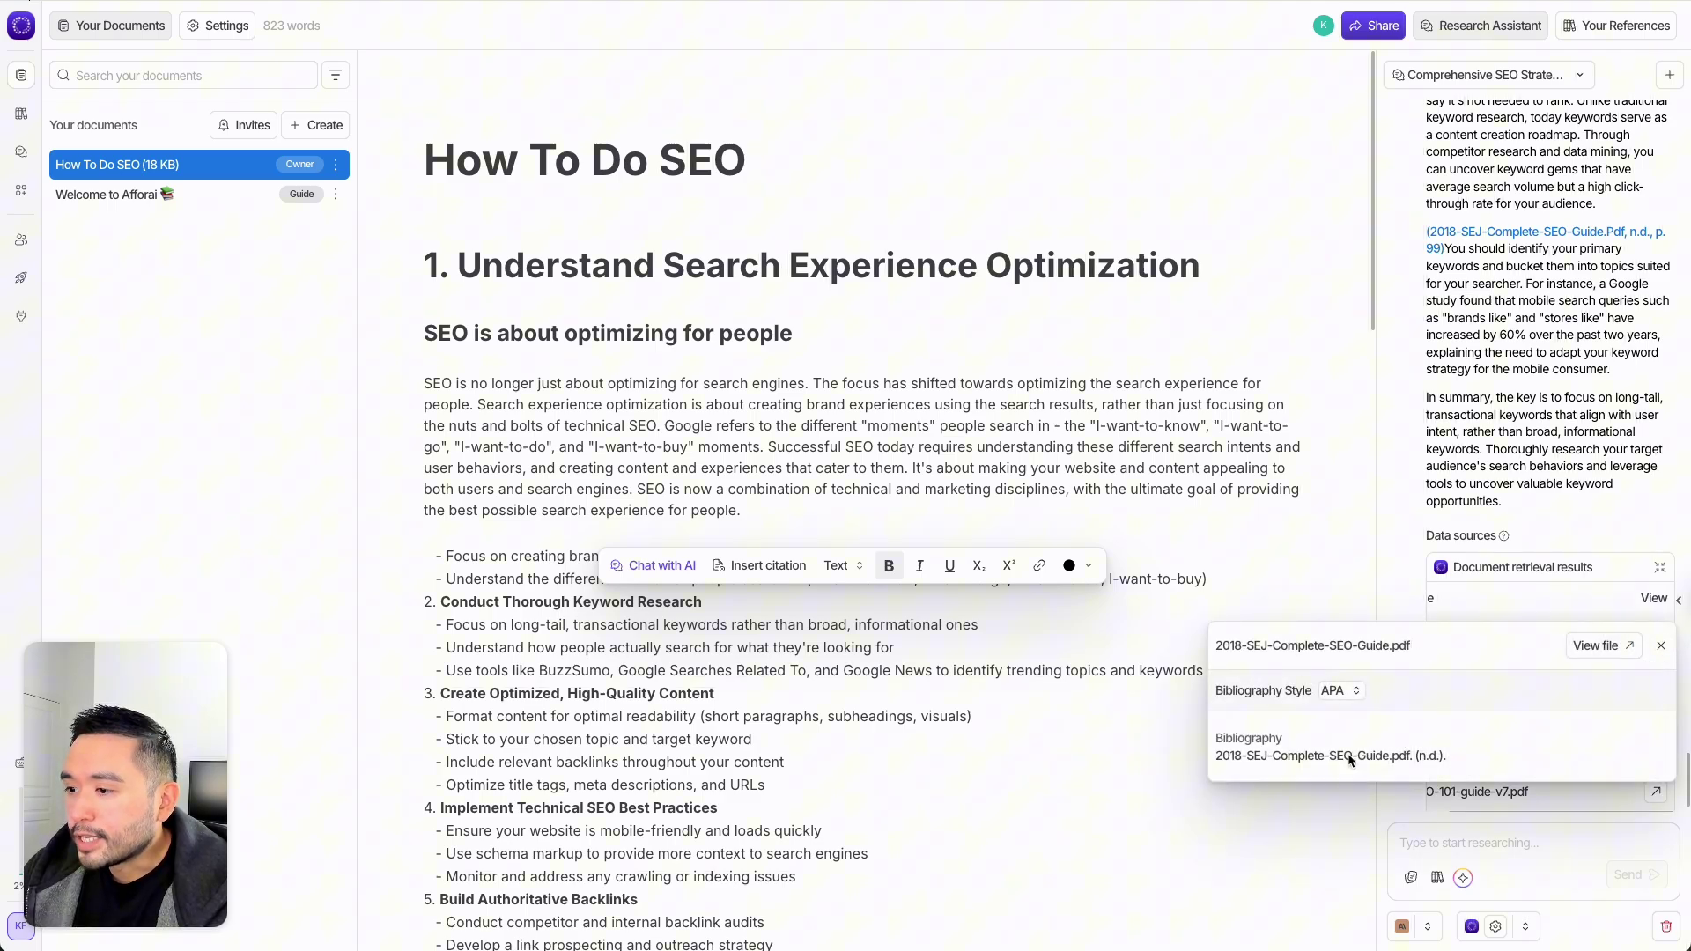
left_click(1599, 645)
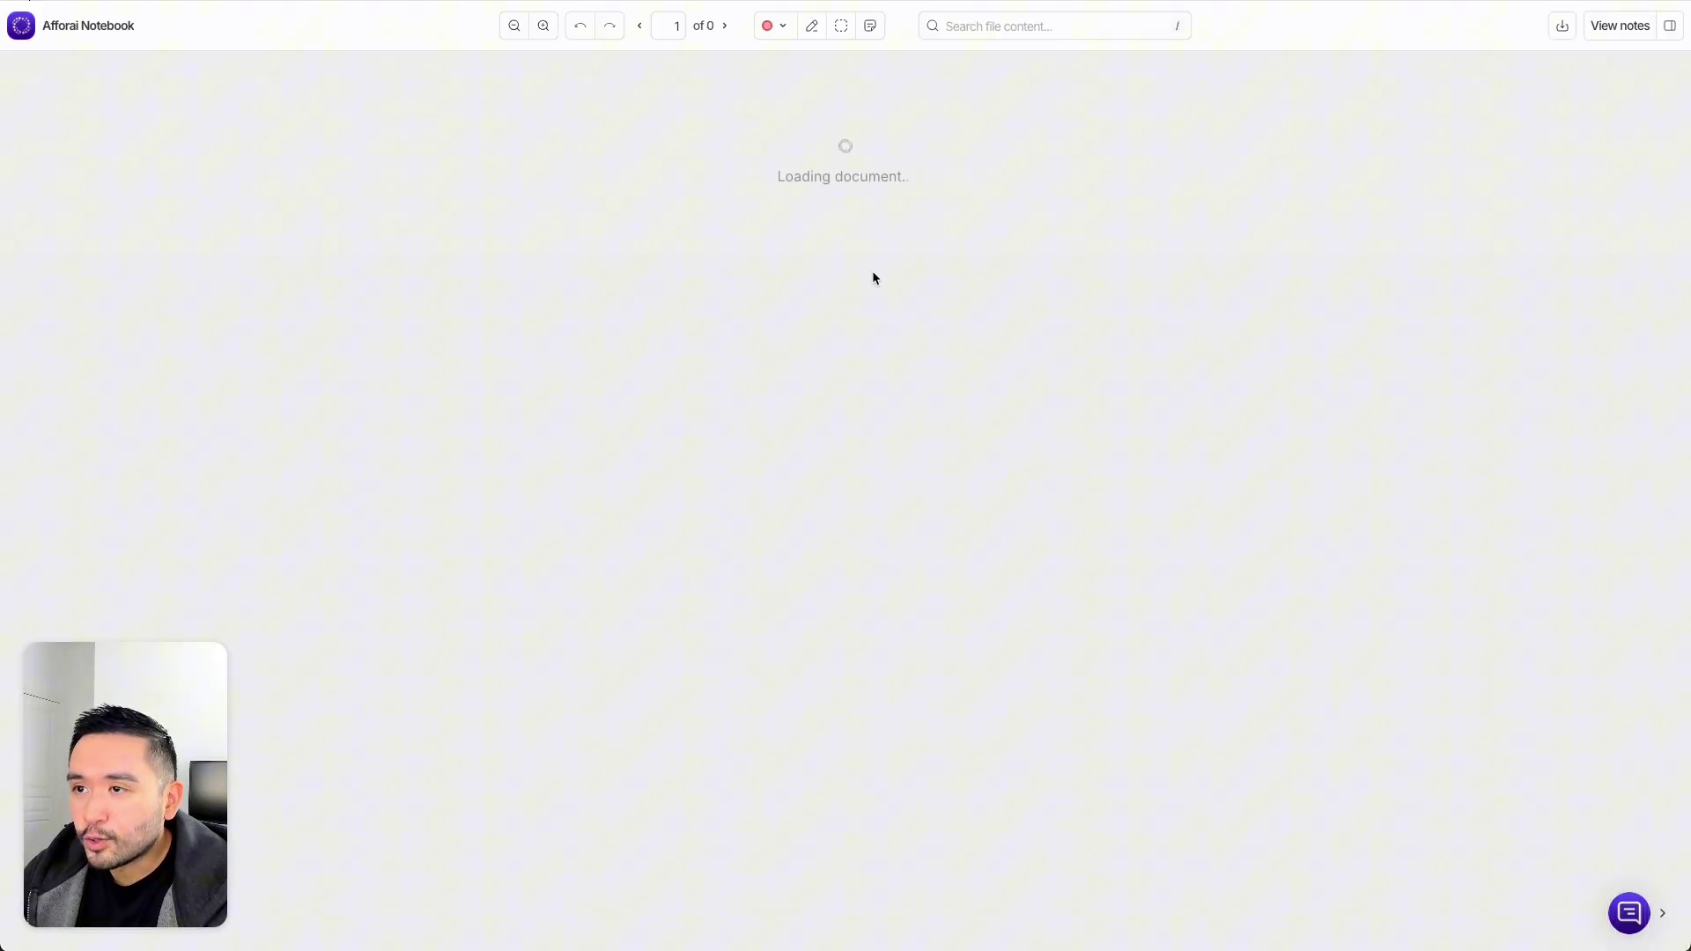
scroll(887, 307, "down", 20)
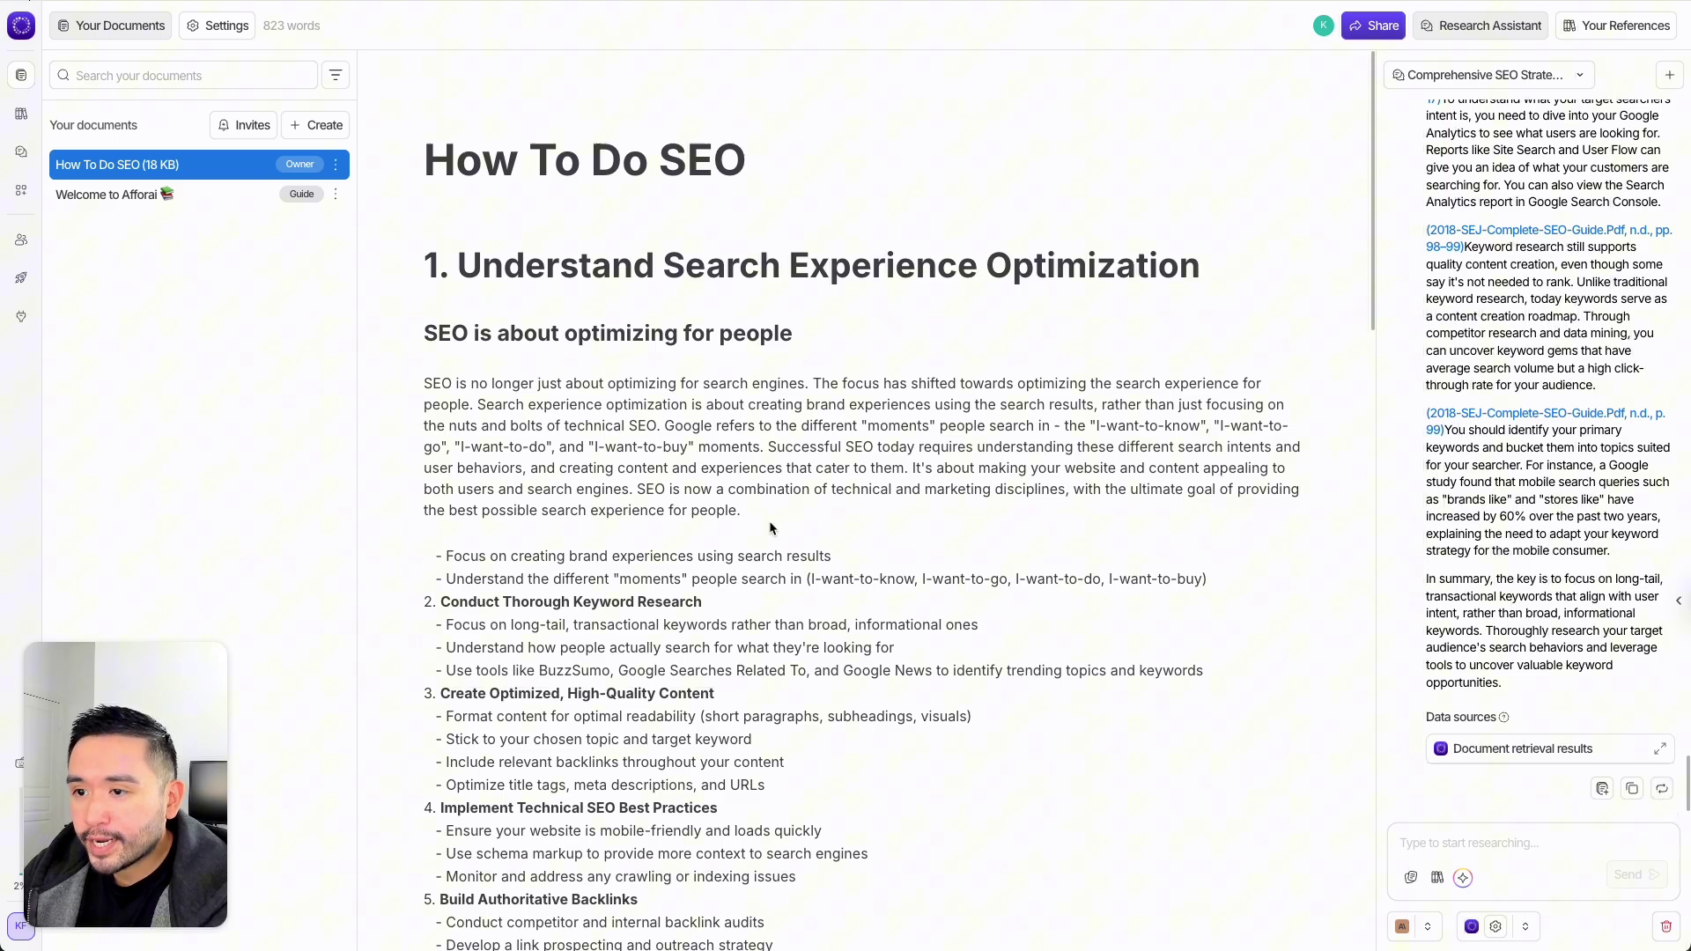
Close the research assistant and place the cursor at the end of the paragraph under "SEO is about optimizing for people"
left_click_drag(1033, 467, 752, 509)
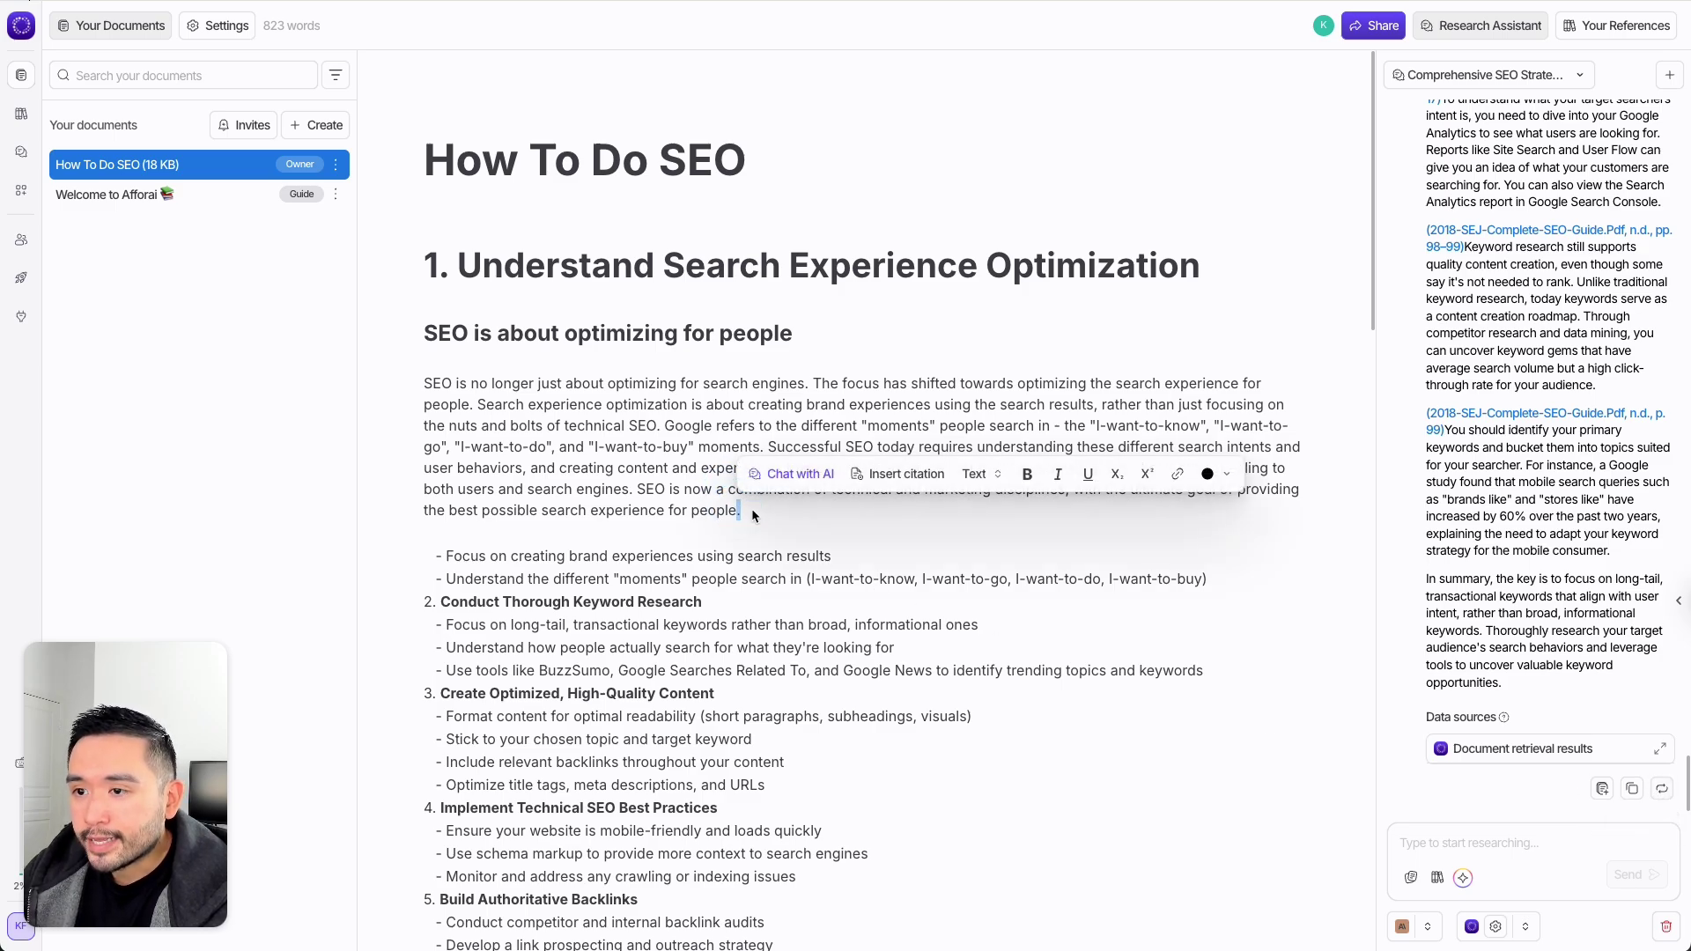
left_click(1462, 26)
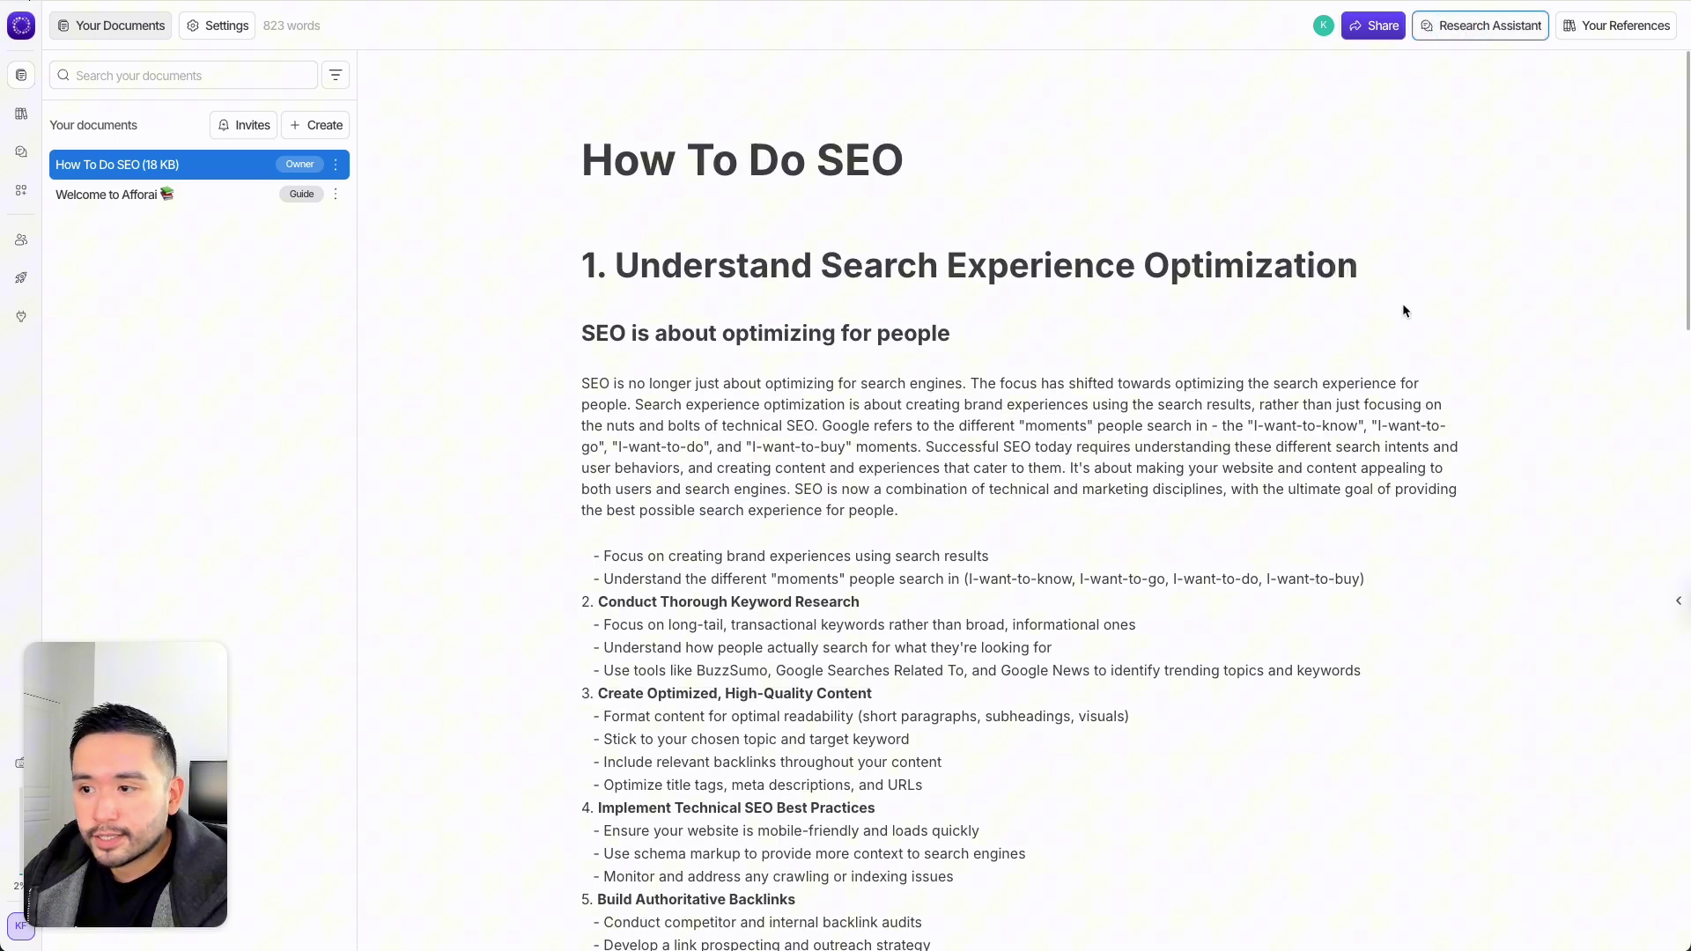
left_click(907, 498)
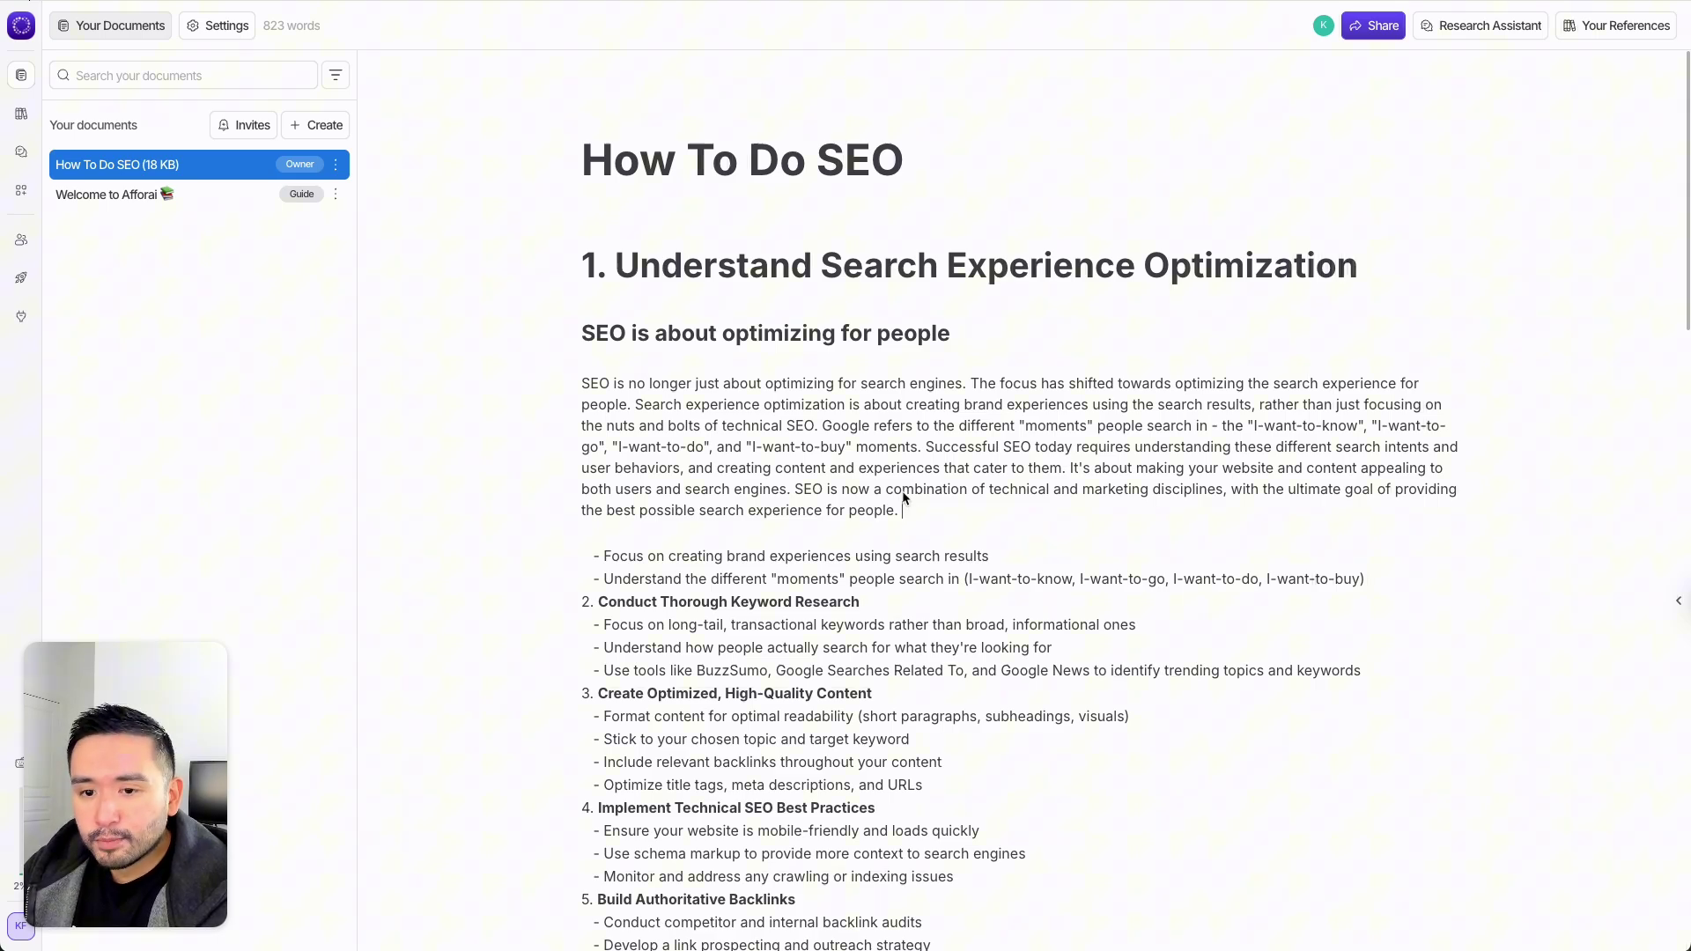
type("/")
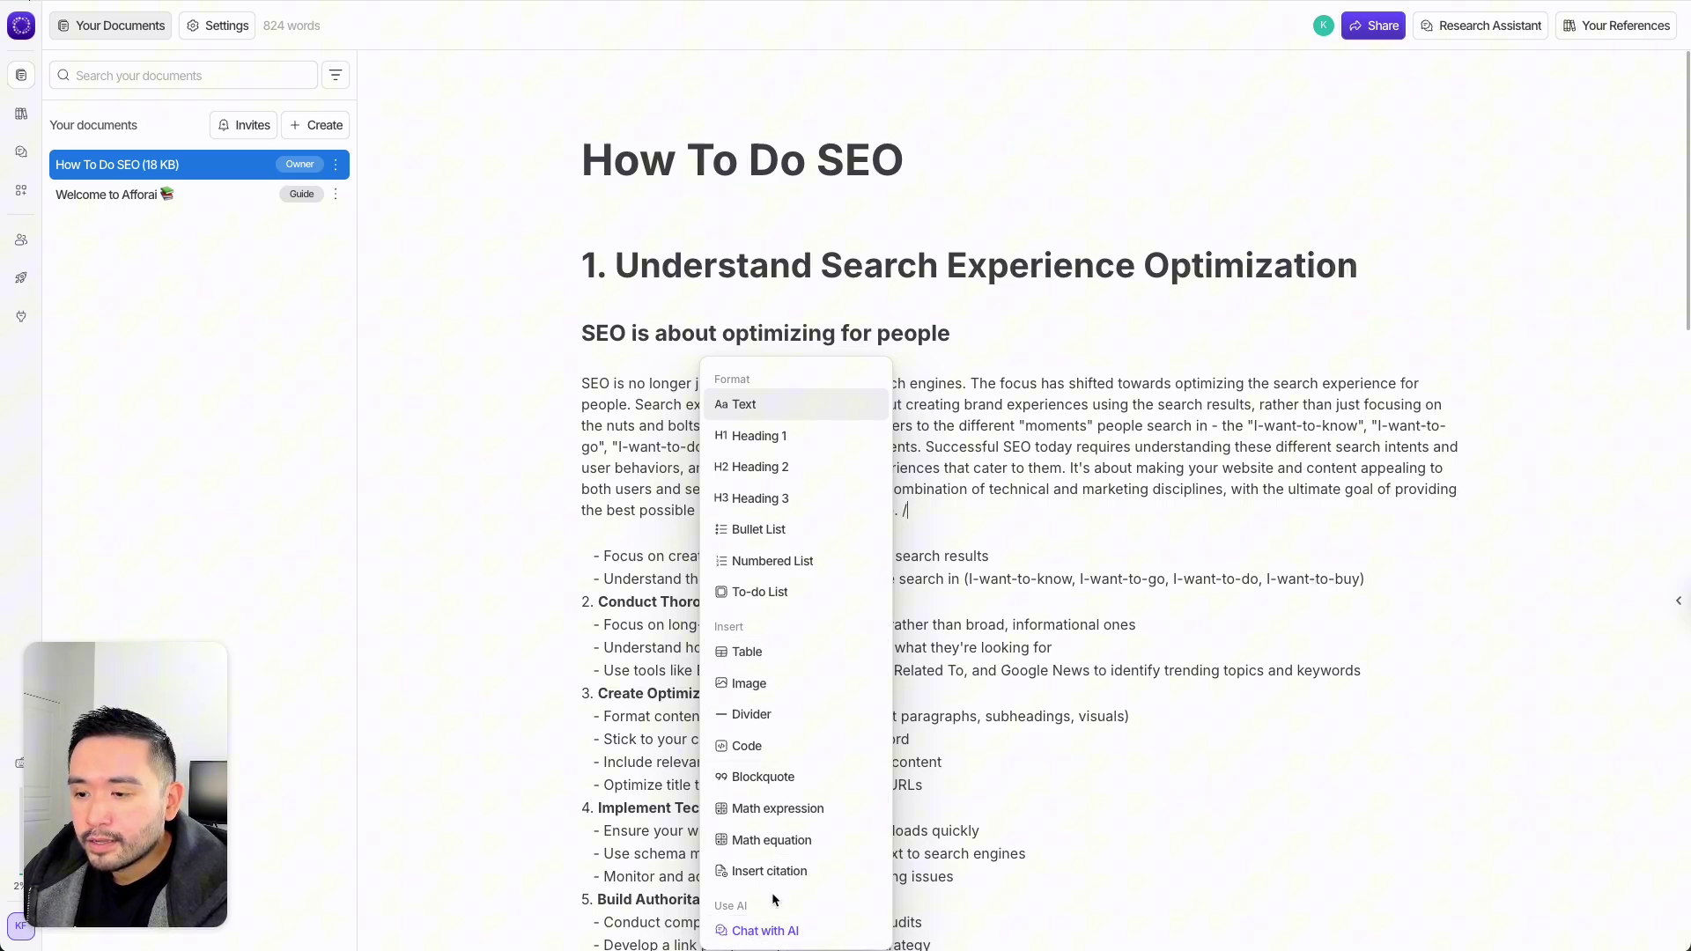
left_click(931, 511)
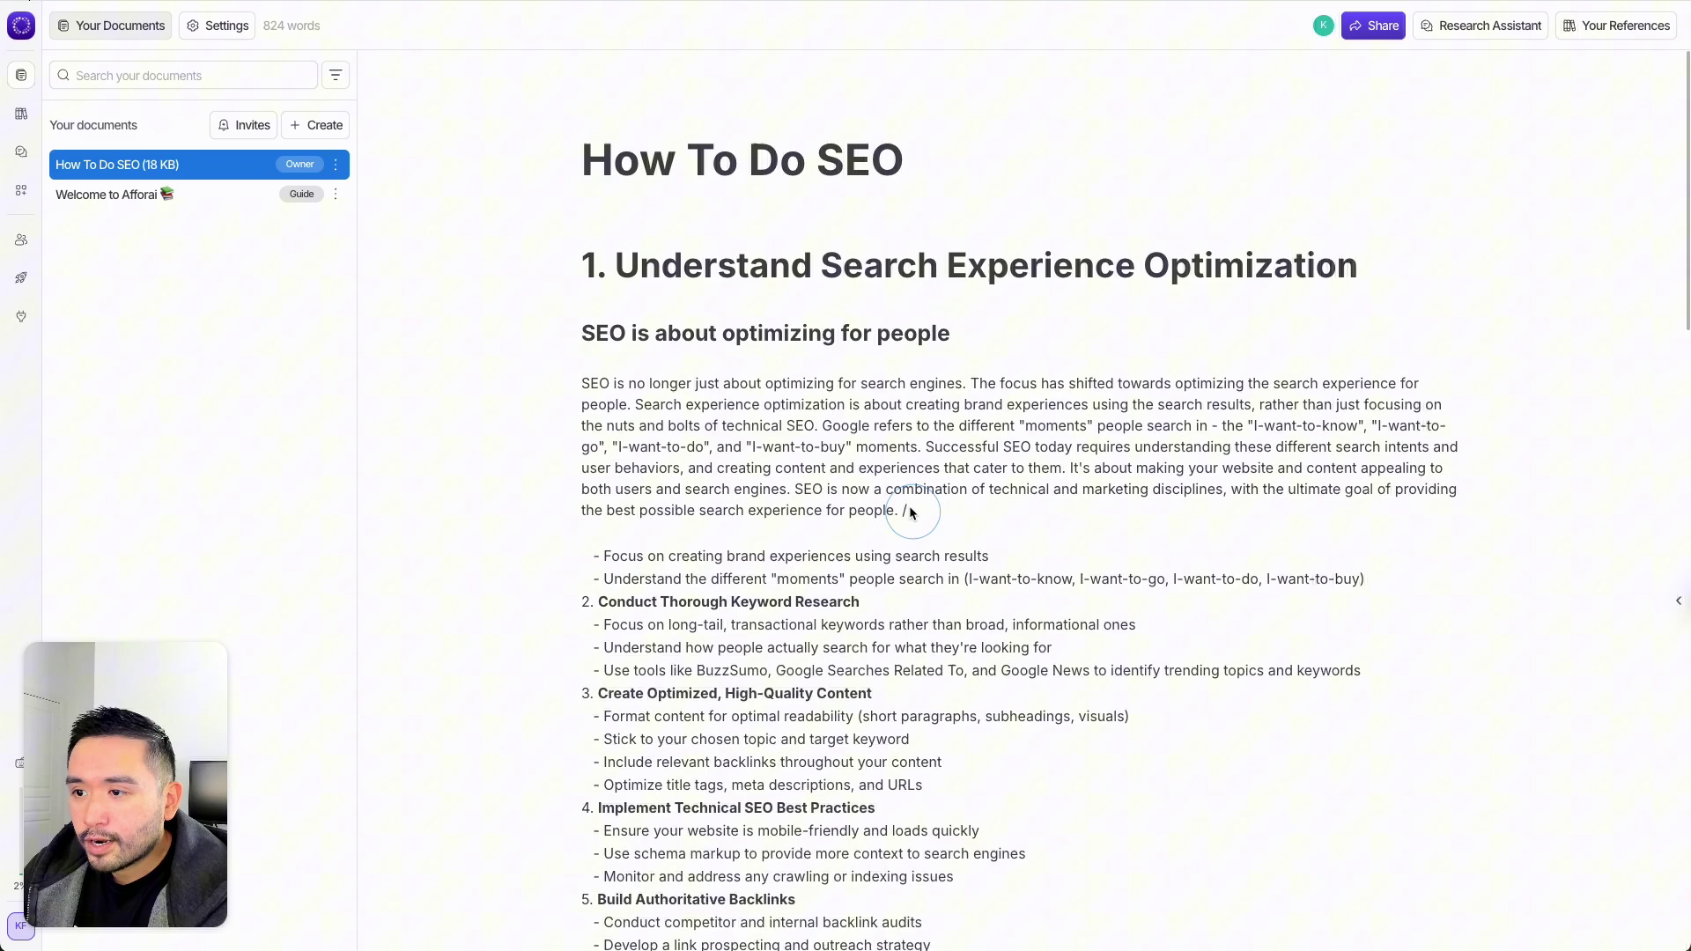
left_click_drag(920, 512, 908, 513)
key("BackSpace")
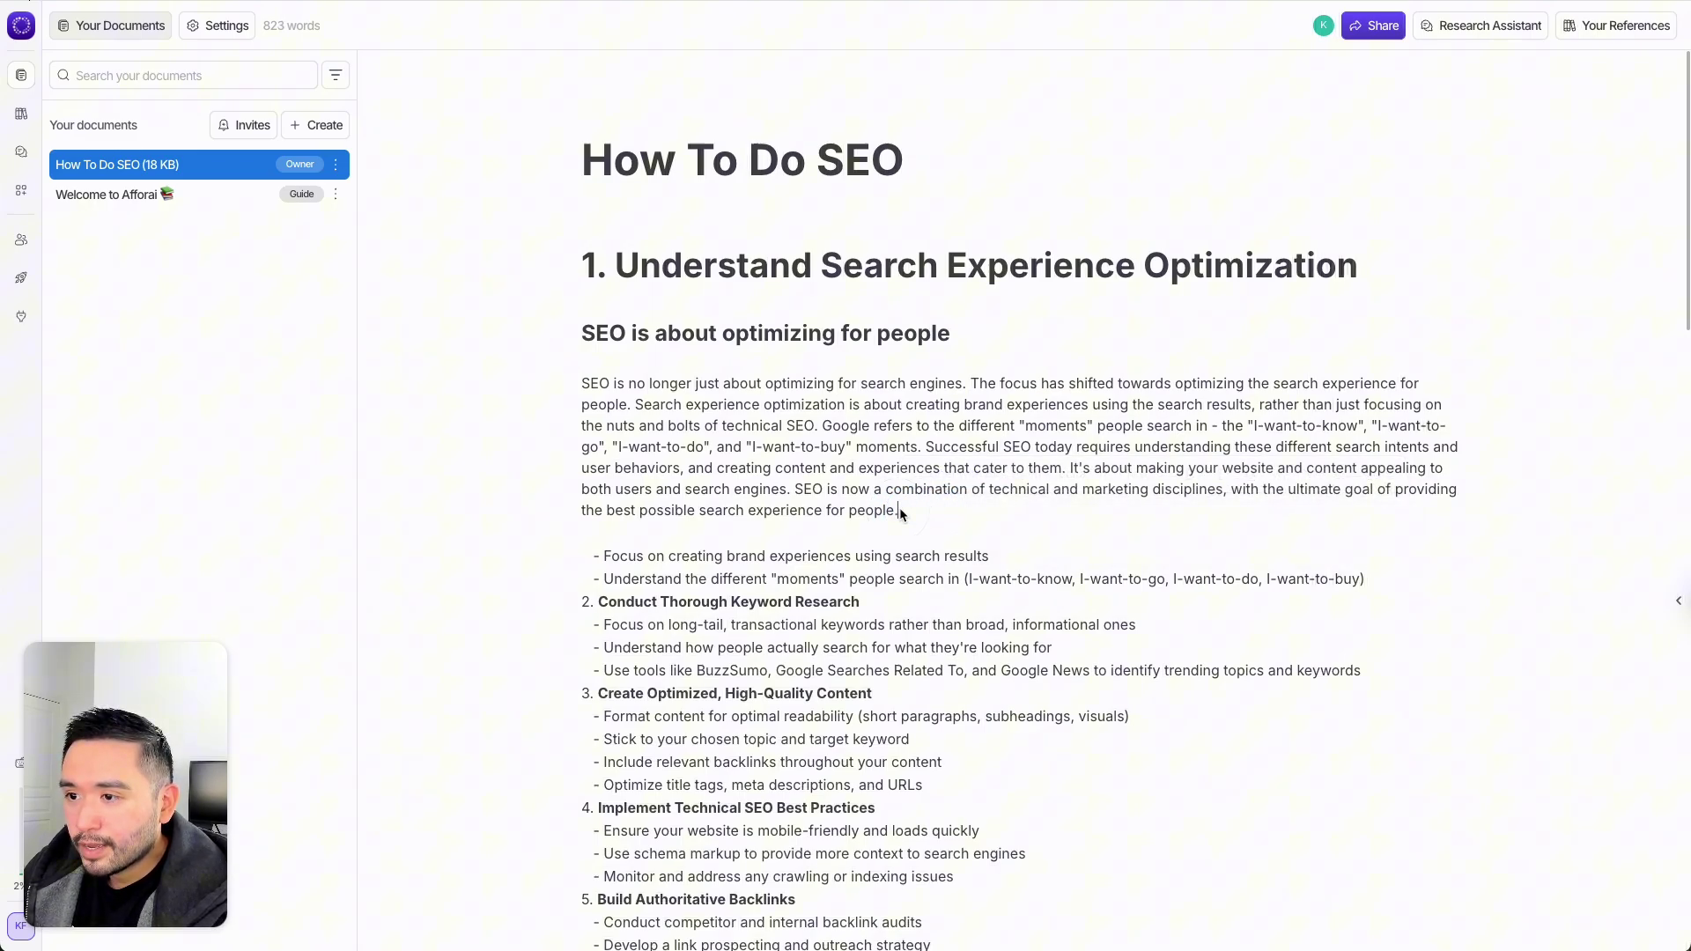
Start a citation at the end of the paragraph under "SEO is about optimizing for people" and sort the Library references by Newest paper first
left_click(918, 510)
left_click_drag(884, 513, 899, 516)
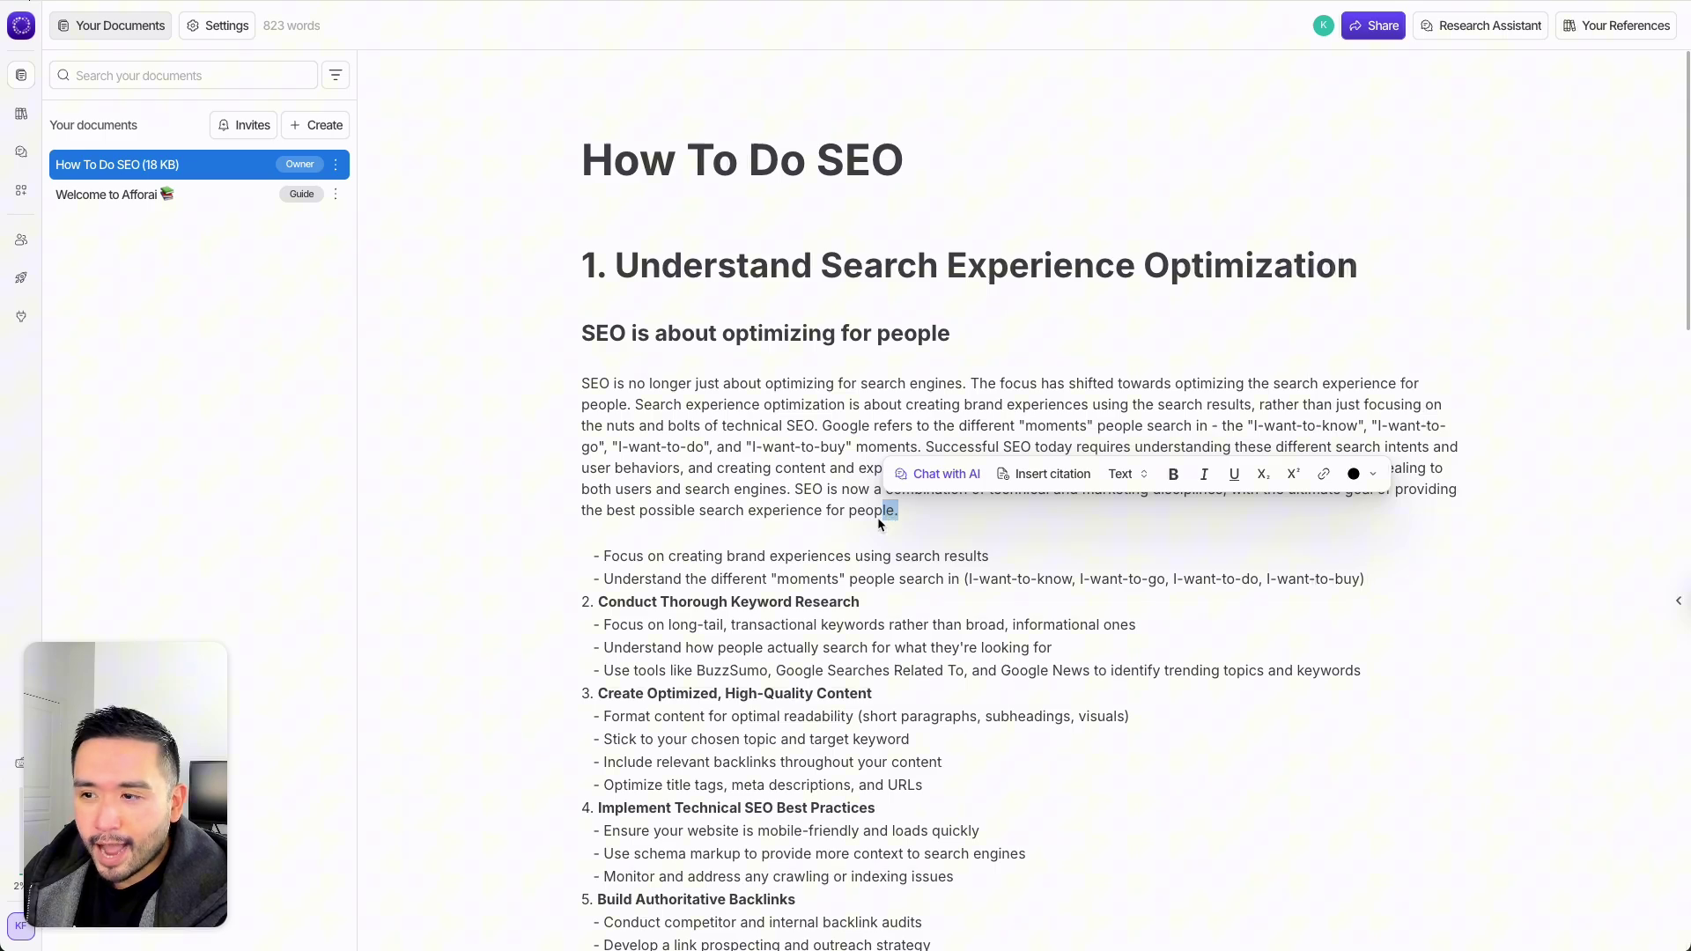
left_click(1030, 477)
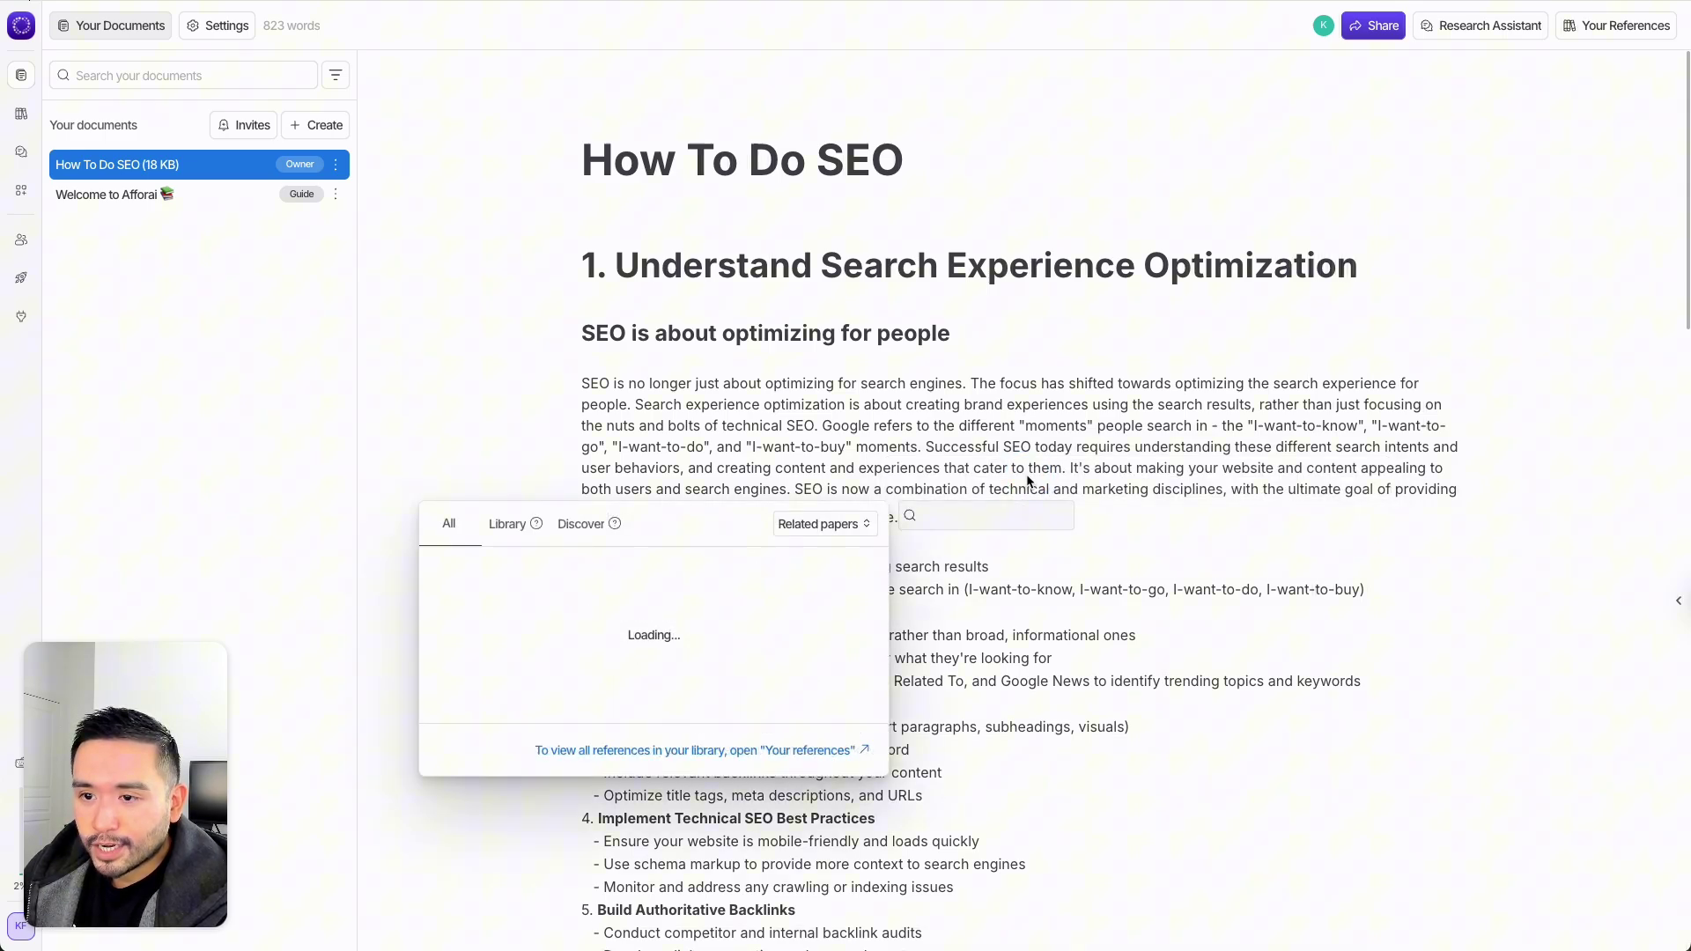
left_click(506, 524)
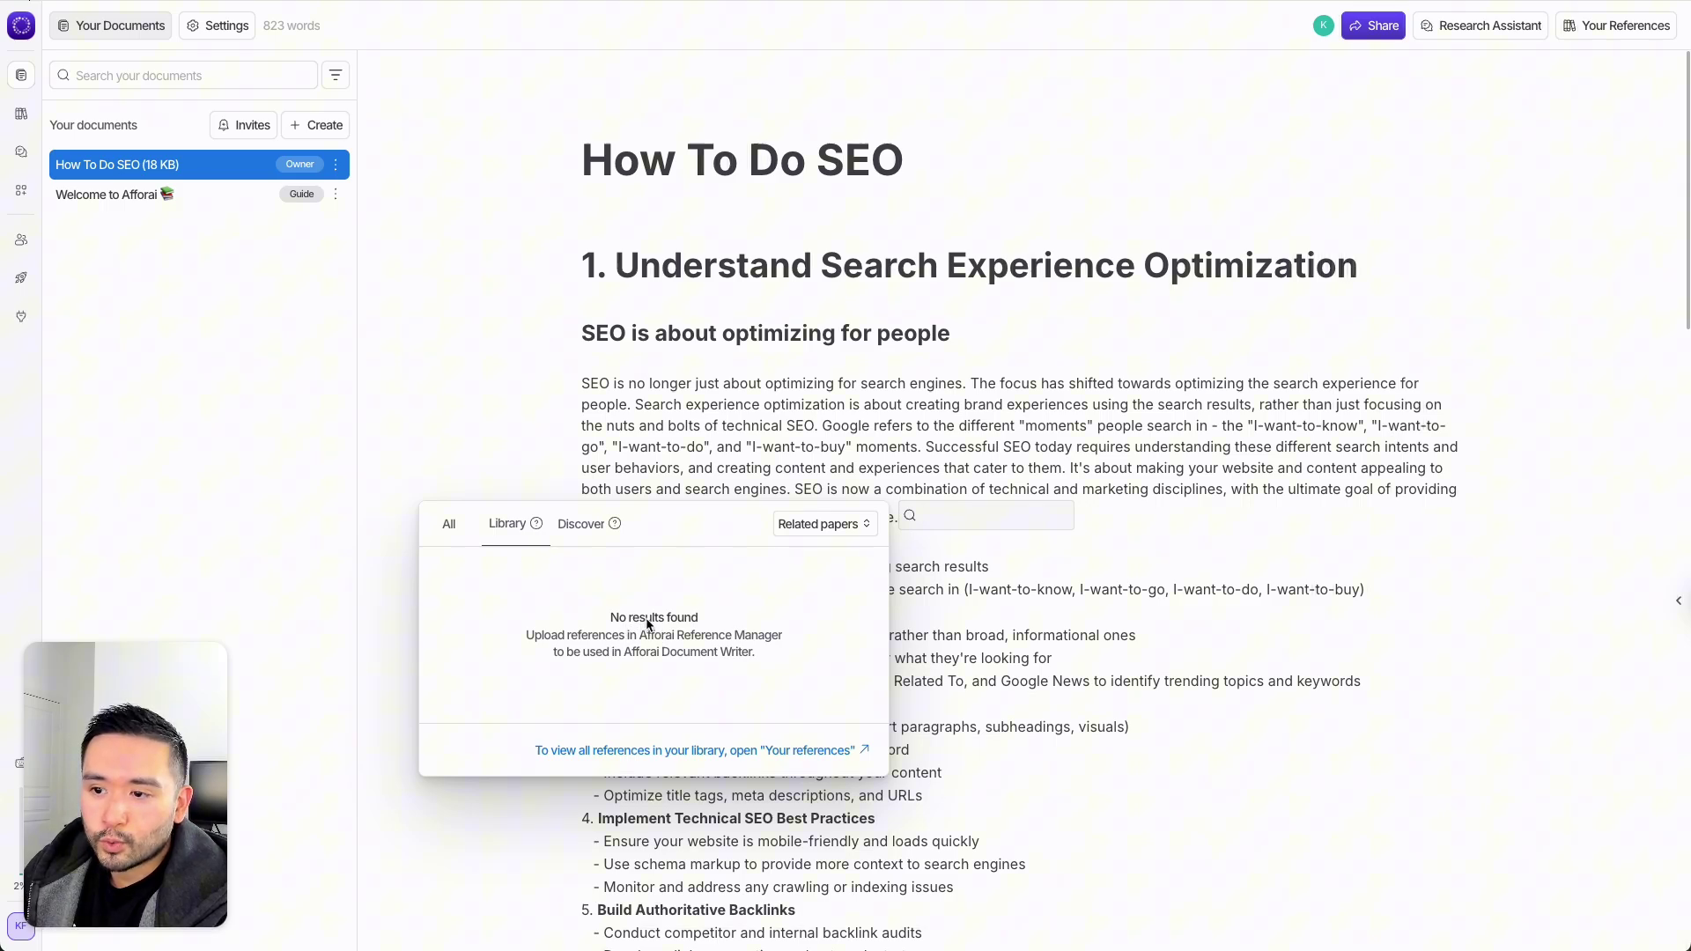
left_click(817, 524)
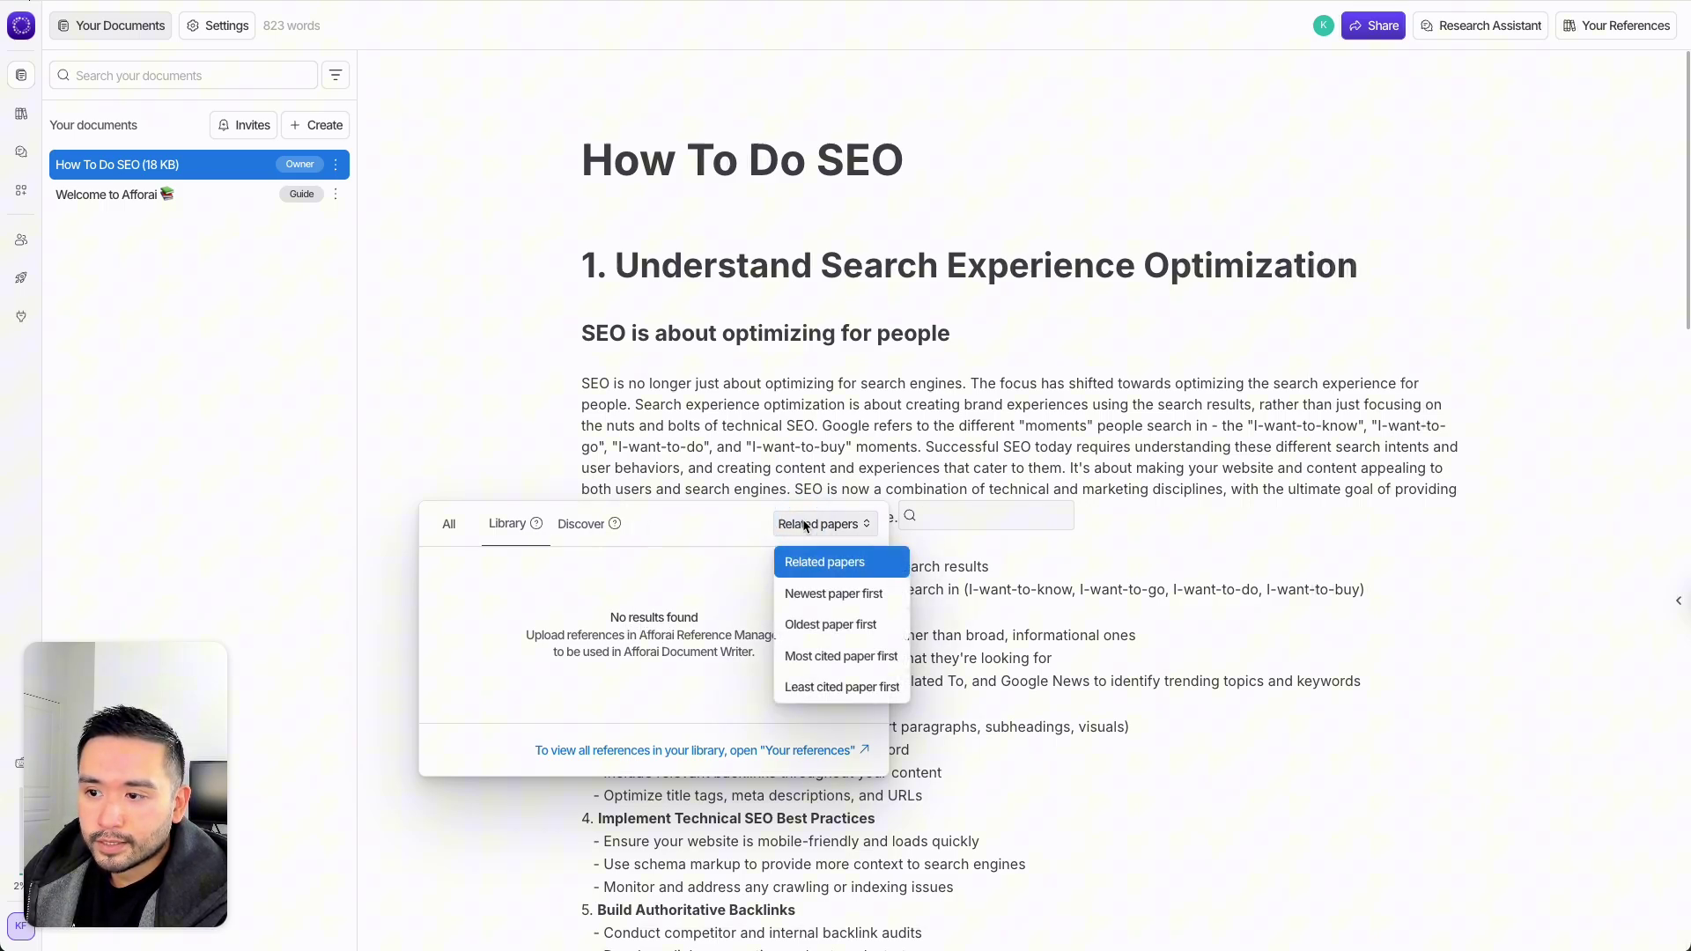
left_click(826, 603)
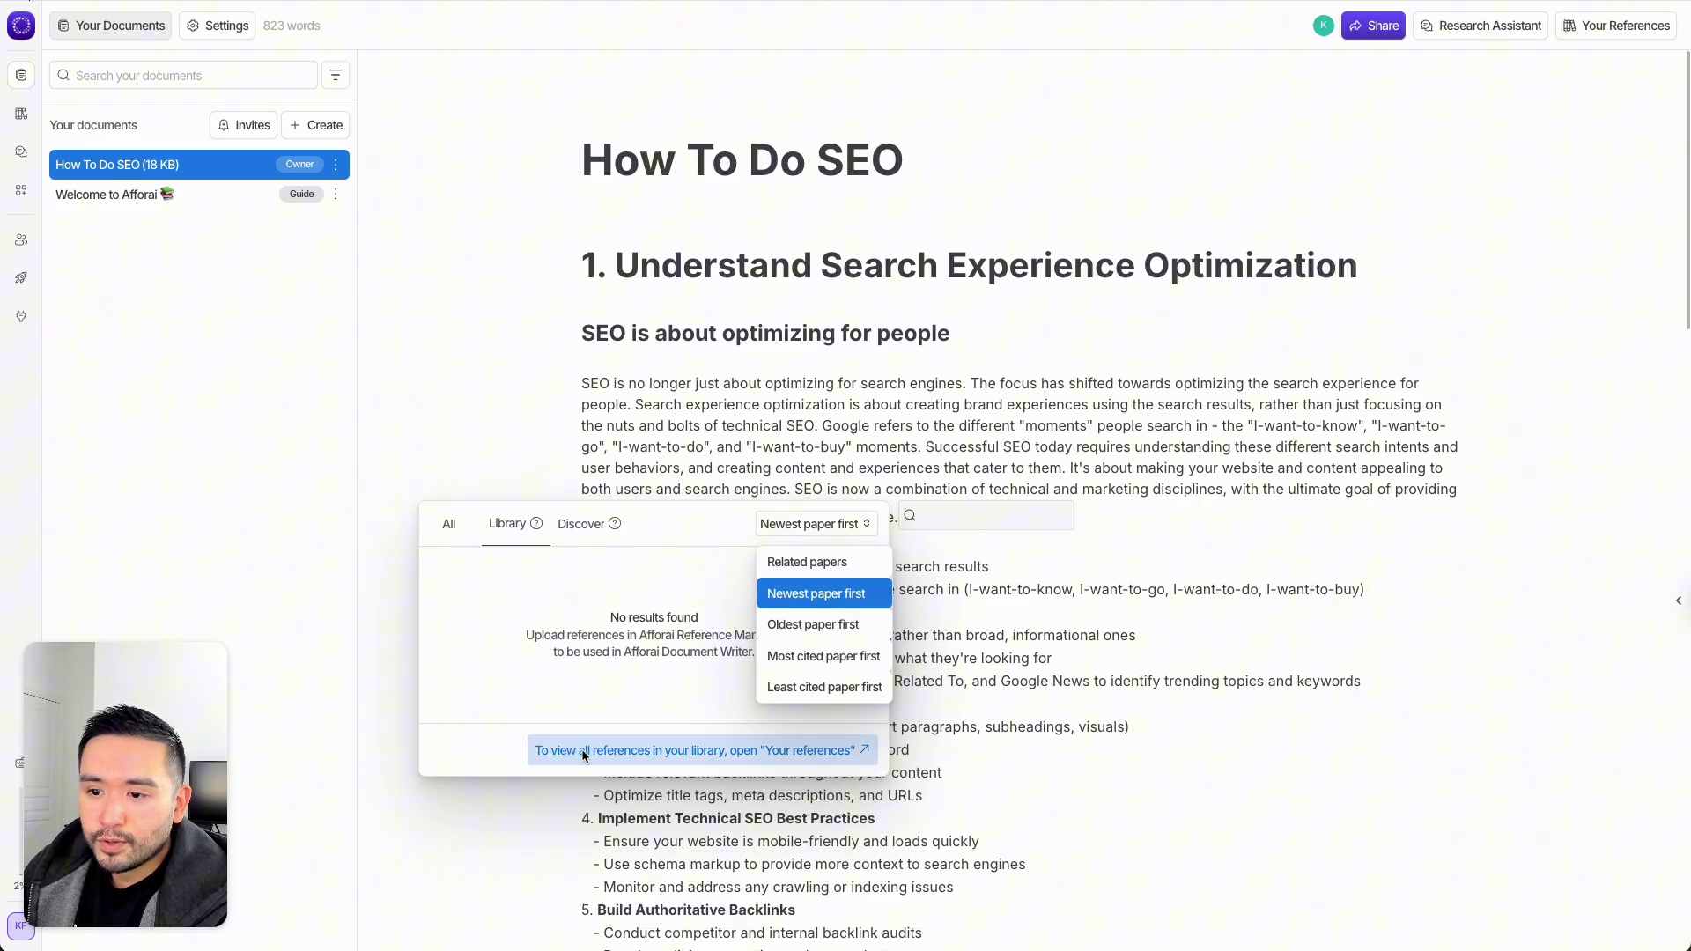
Show all library references and insert a citation of SEO-101-guide-v7.pdf at the end of the paragraph
left_click(796, 750)
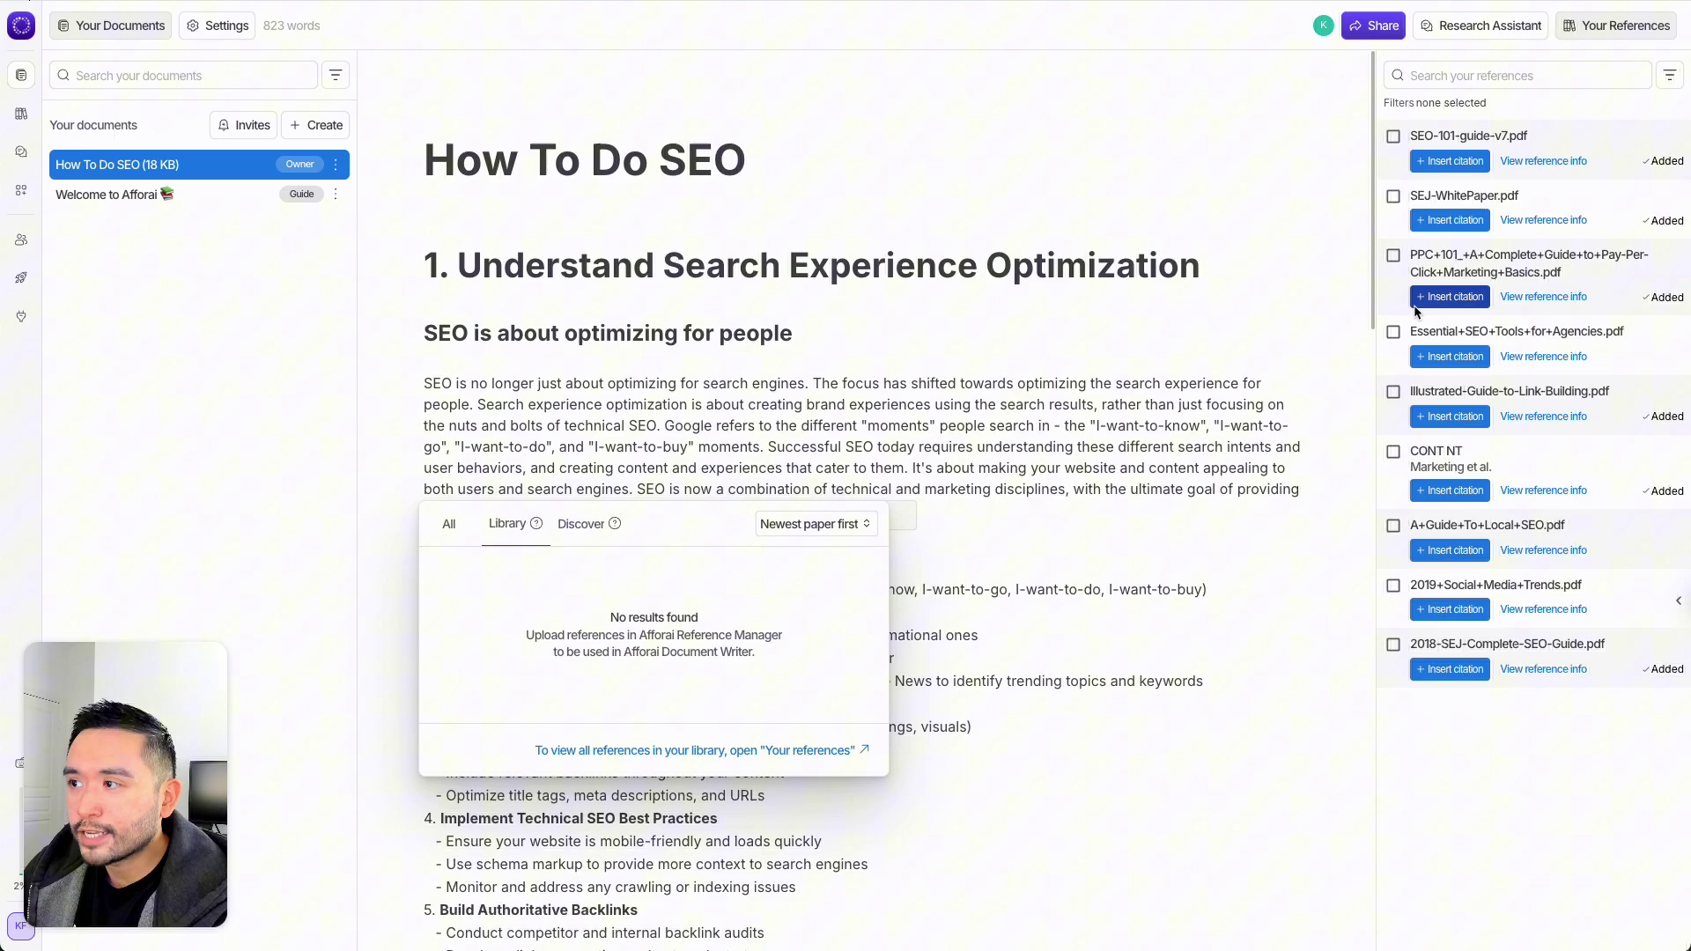
left_click(1616, 27)
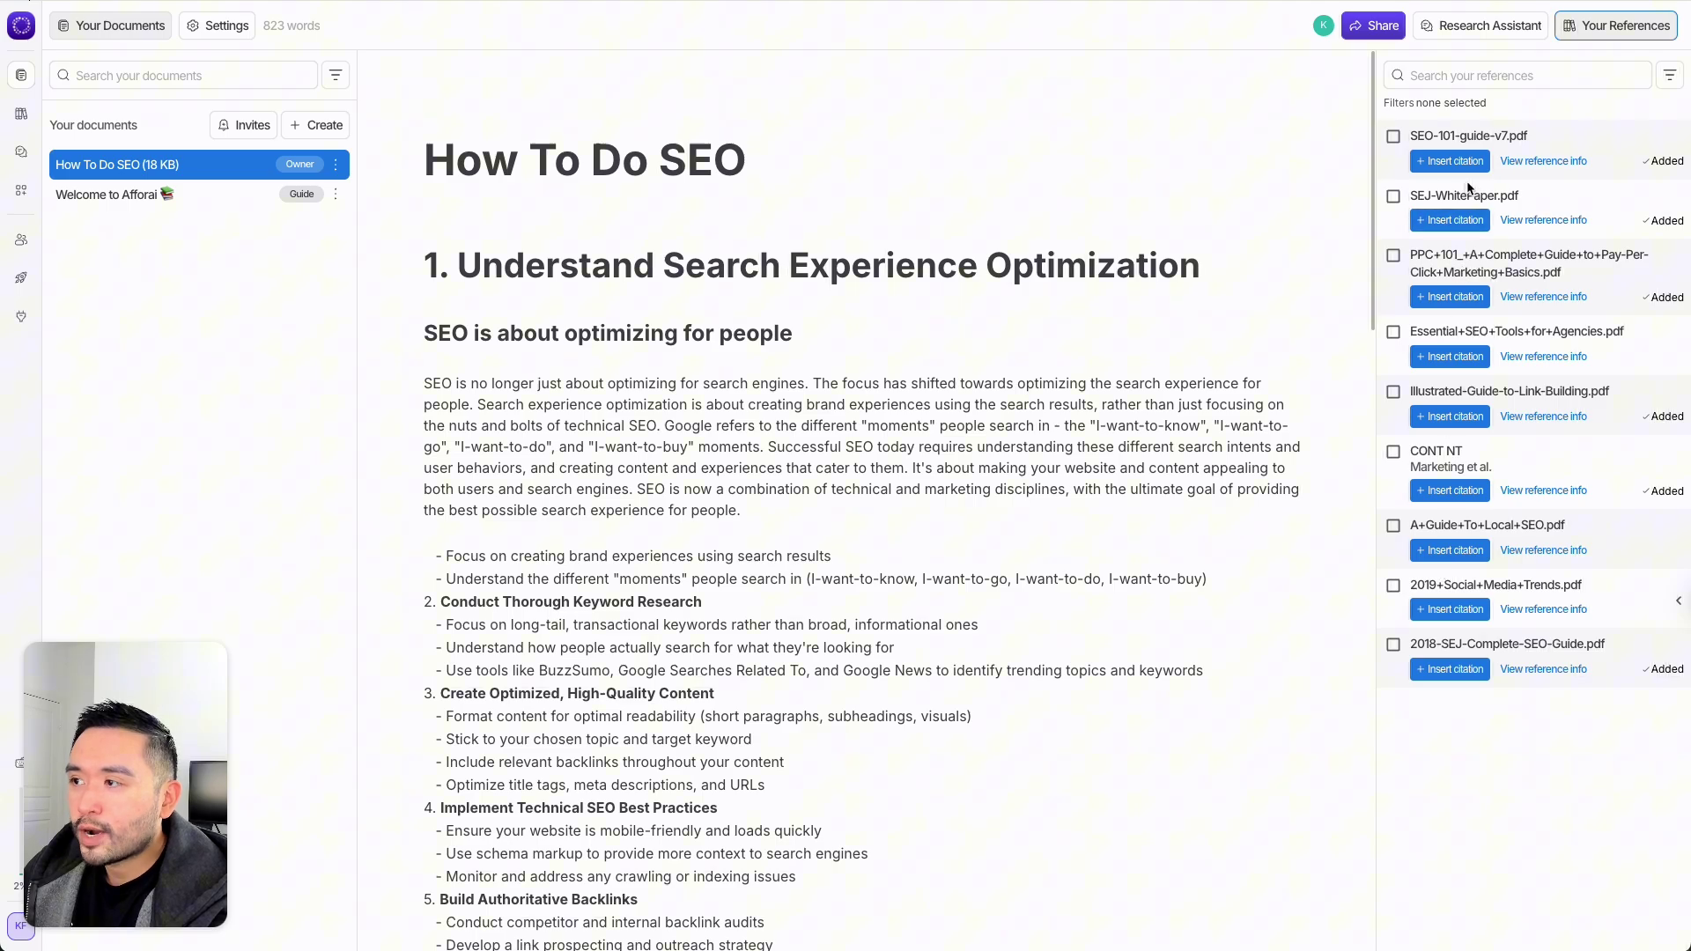
left_click(1447, 164)
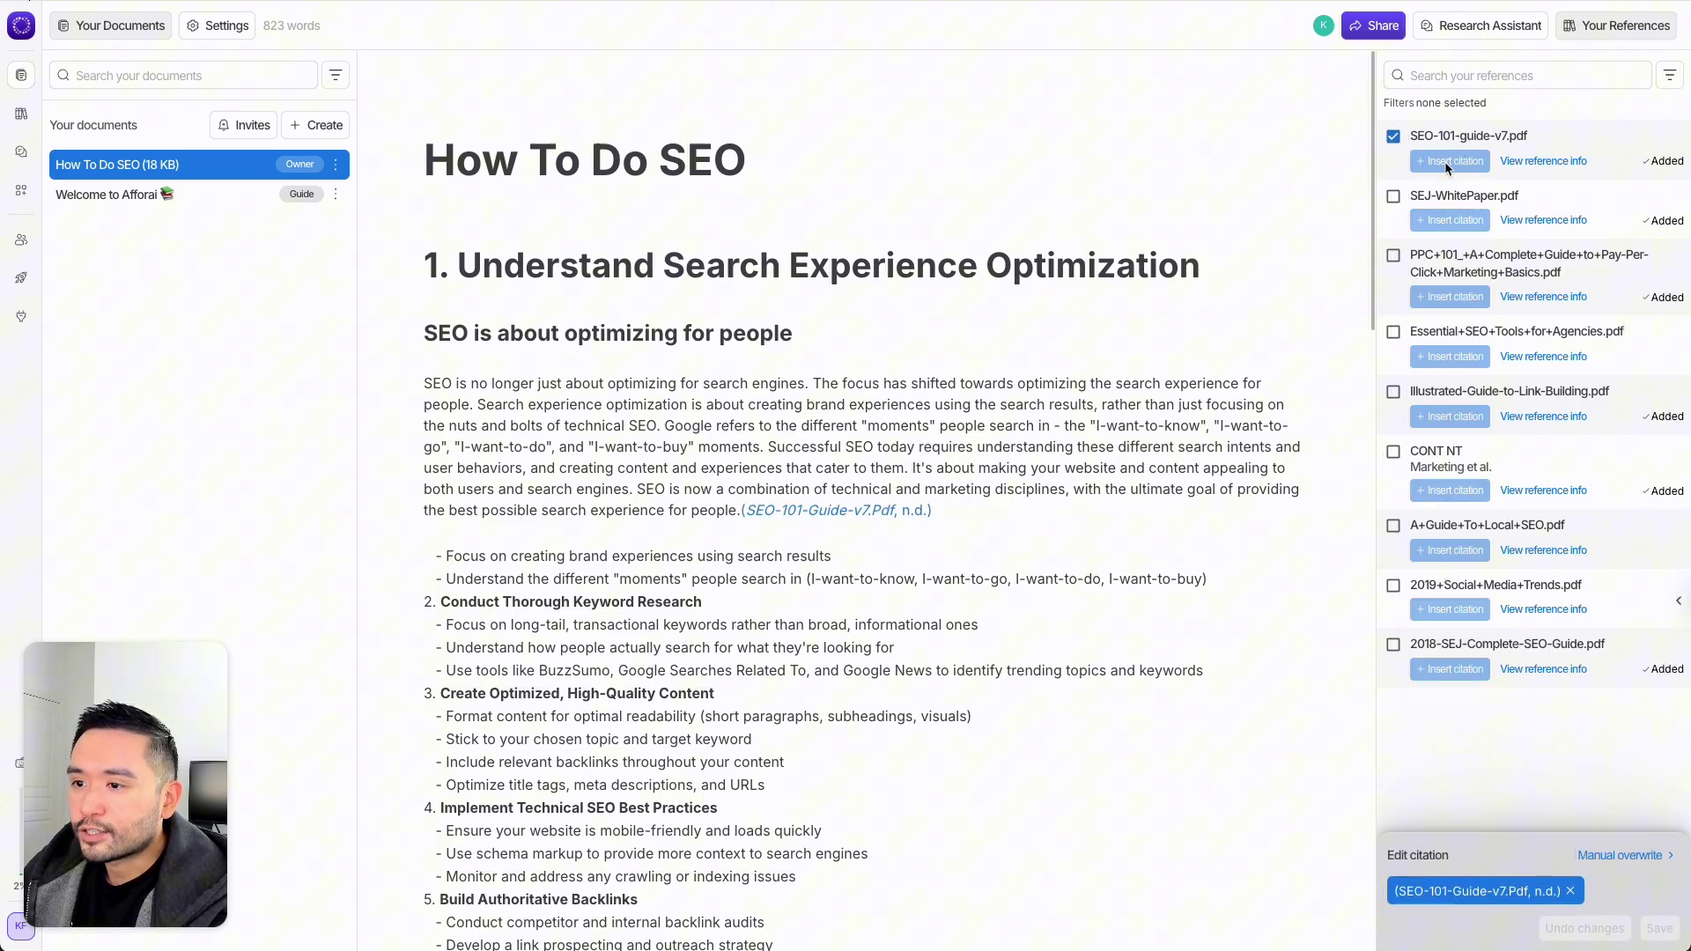
key("Escape")
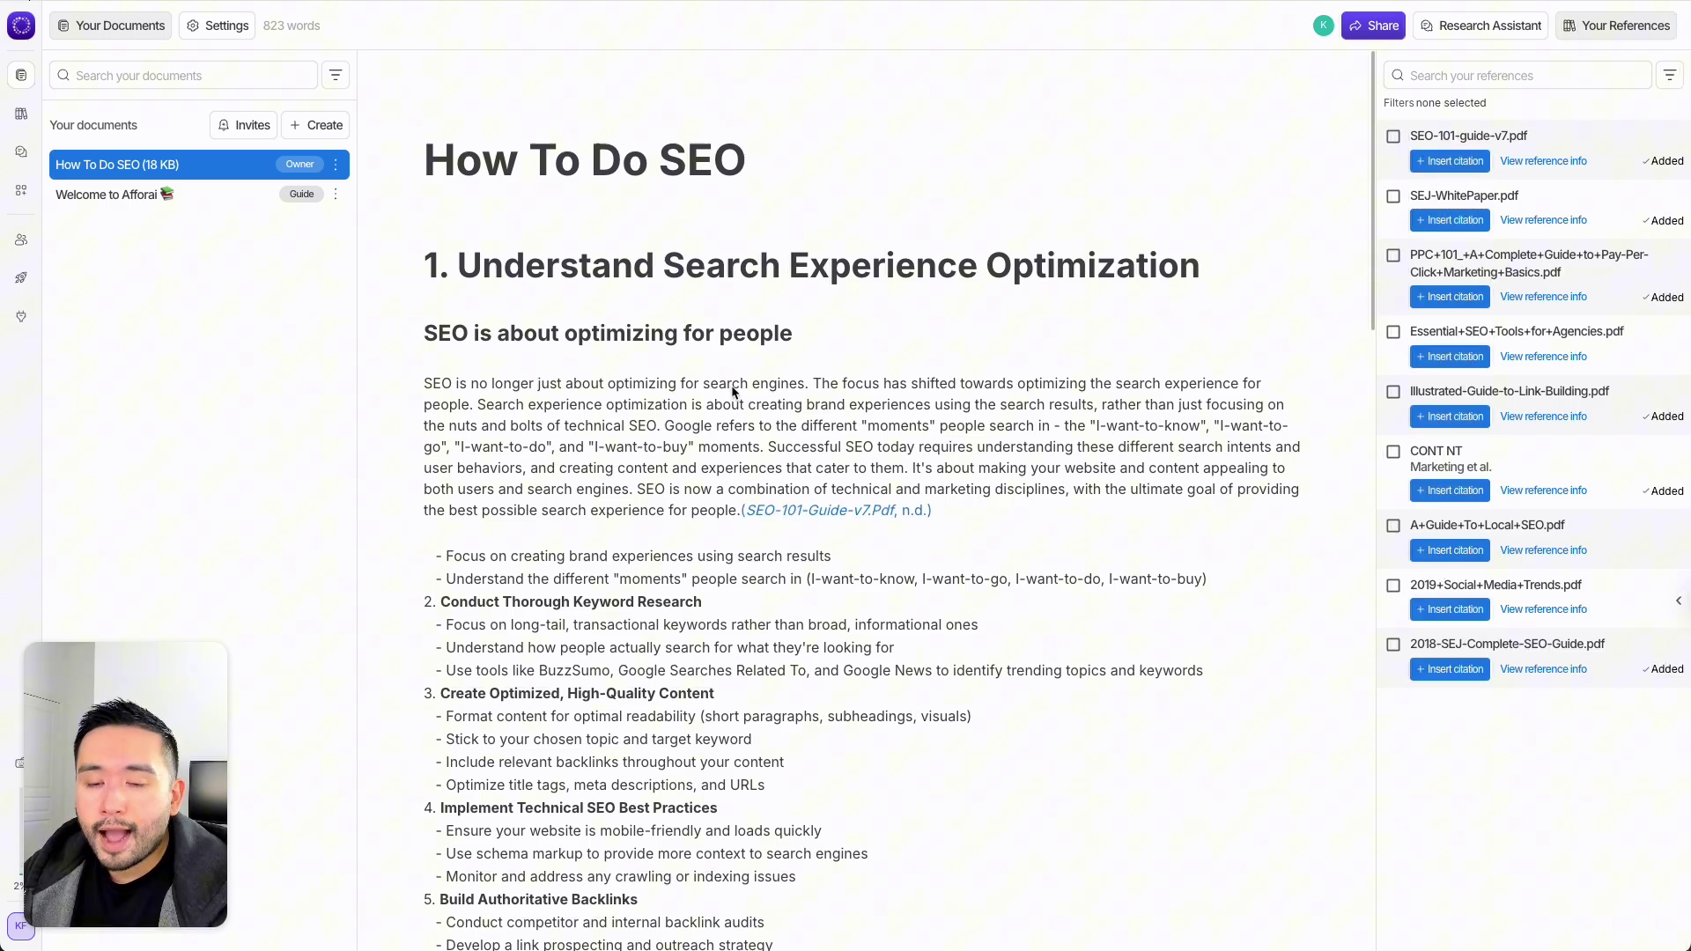
Check the files connected to the Comprehensive SEO Strategy Outline conversation, and return to the How To Do SEO document
left_click(21, 153)
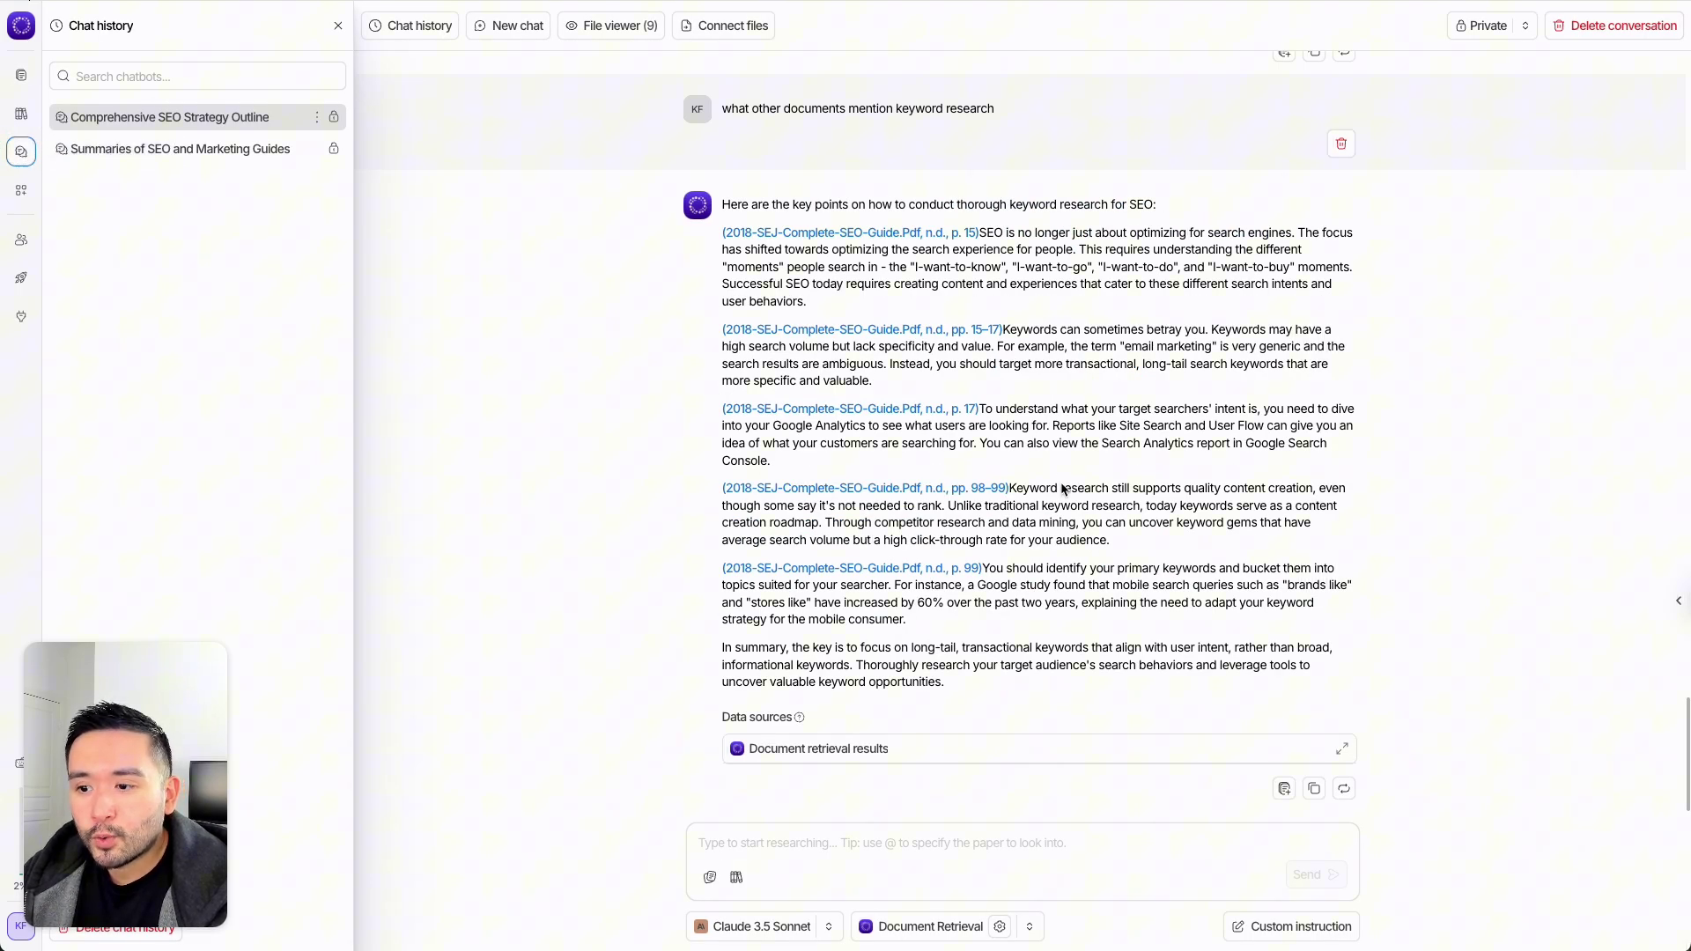
scroll(1063, 488, "up", 6)
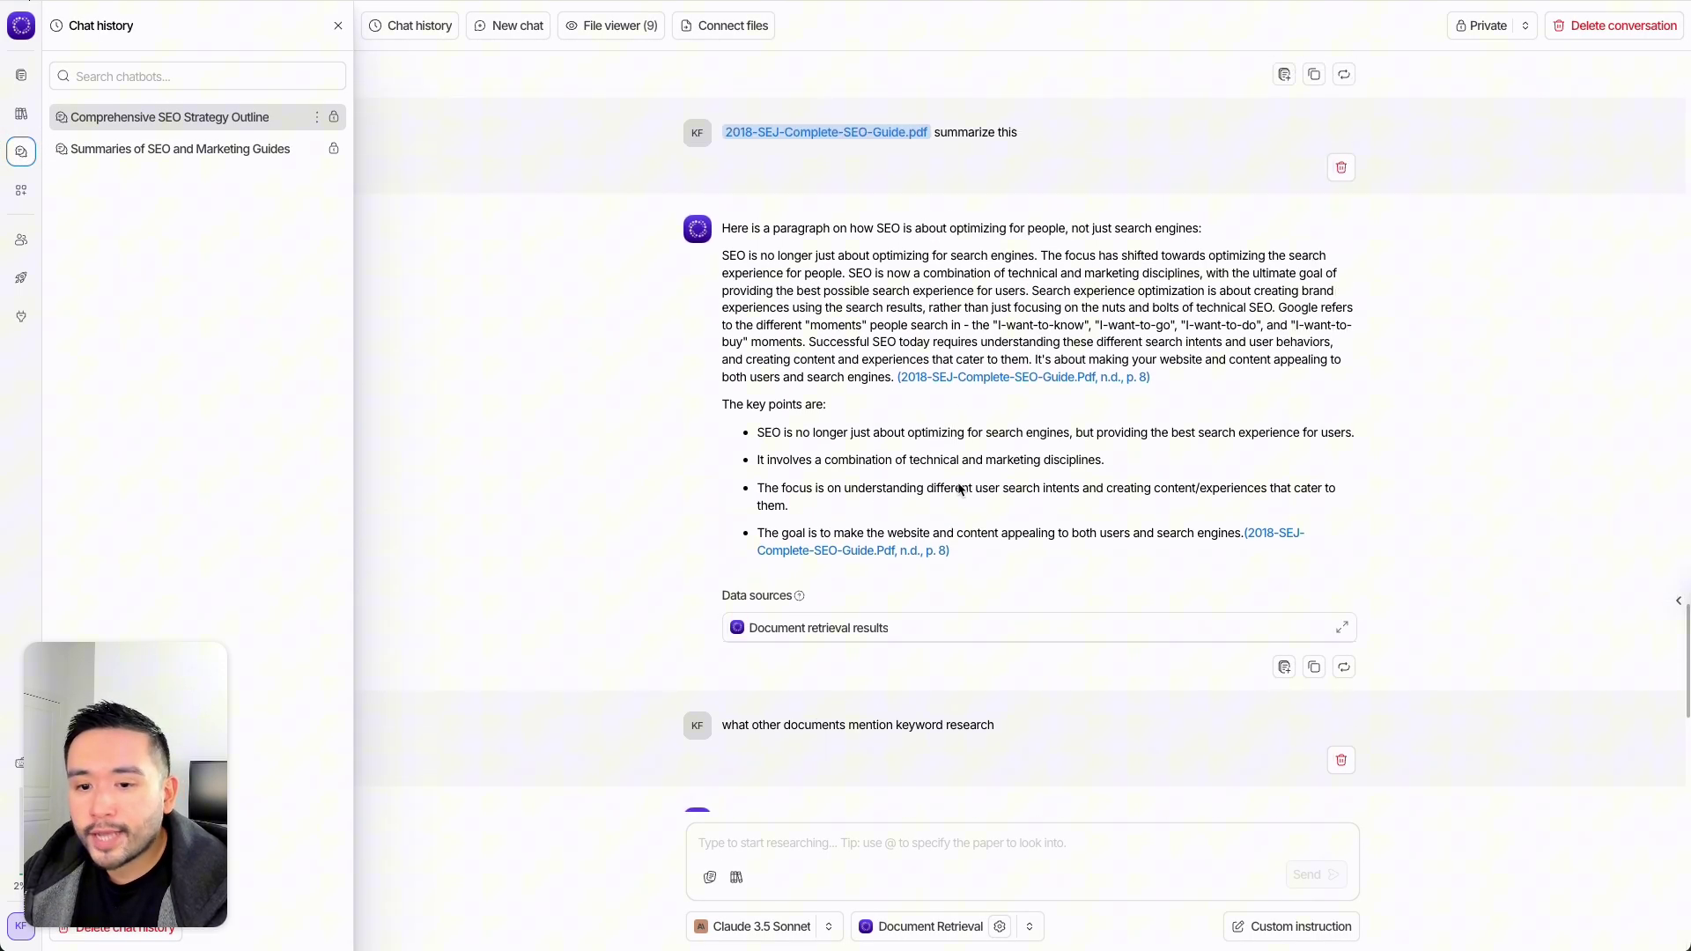
scroll(954, 482, "down", 6)
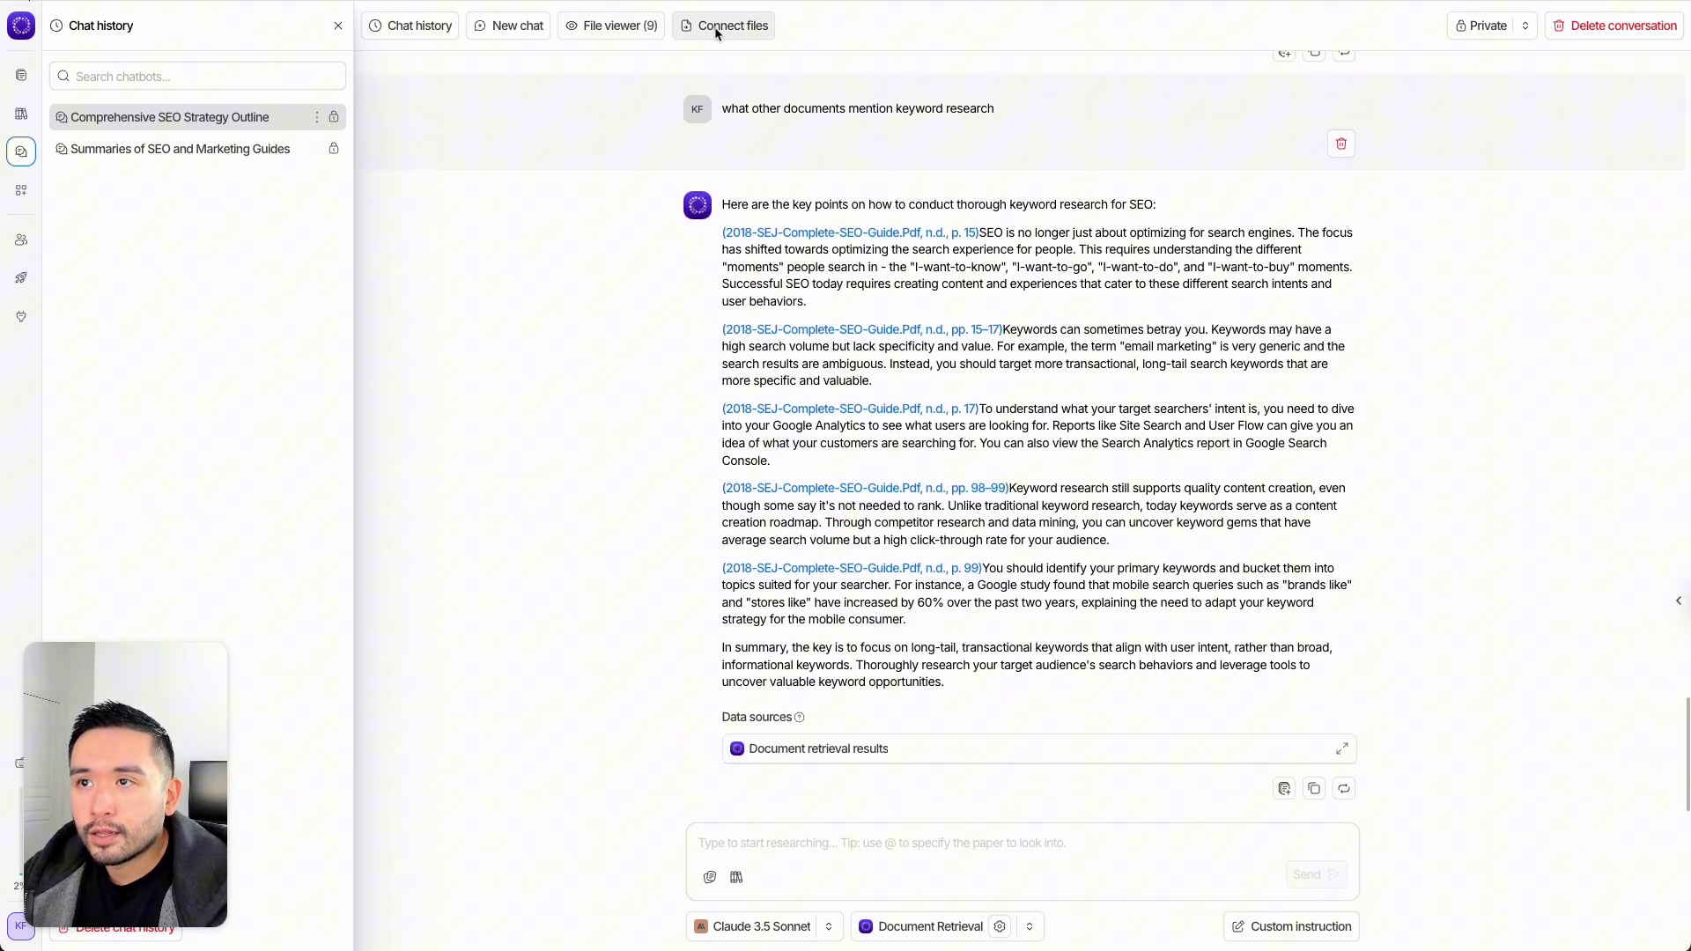
left_click(724, 25)
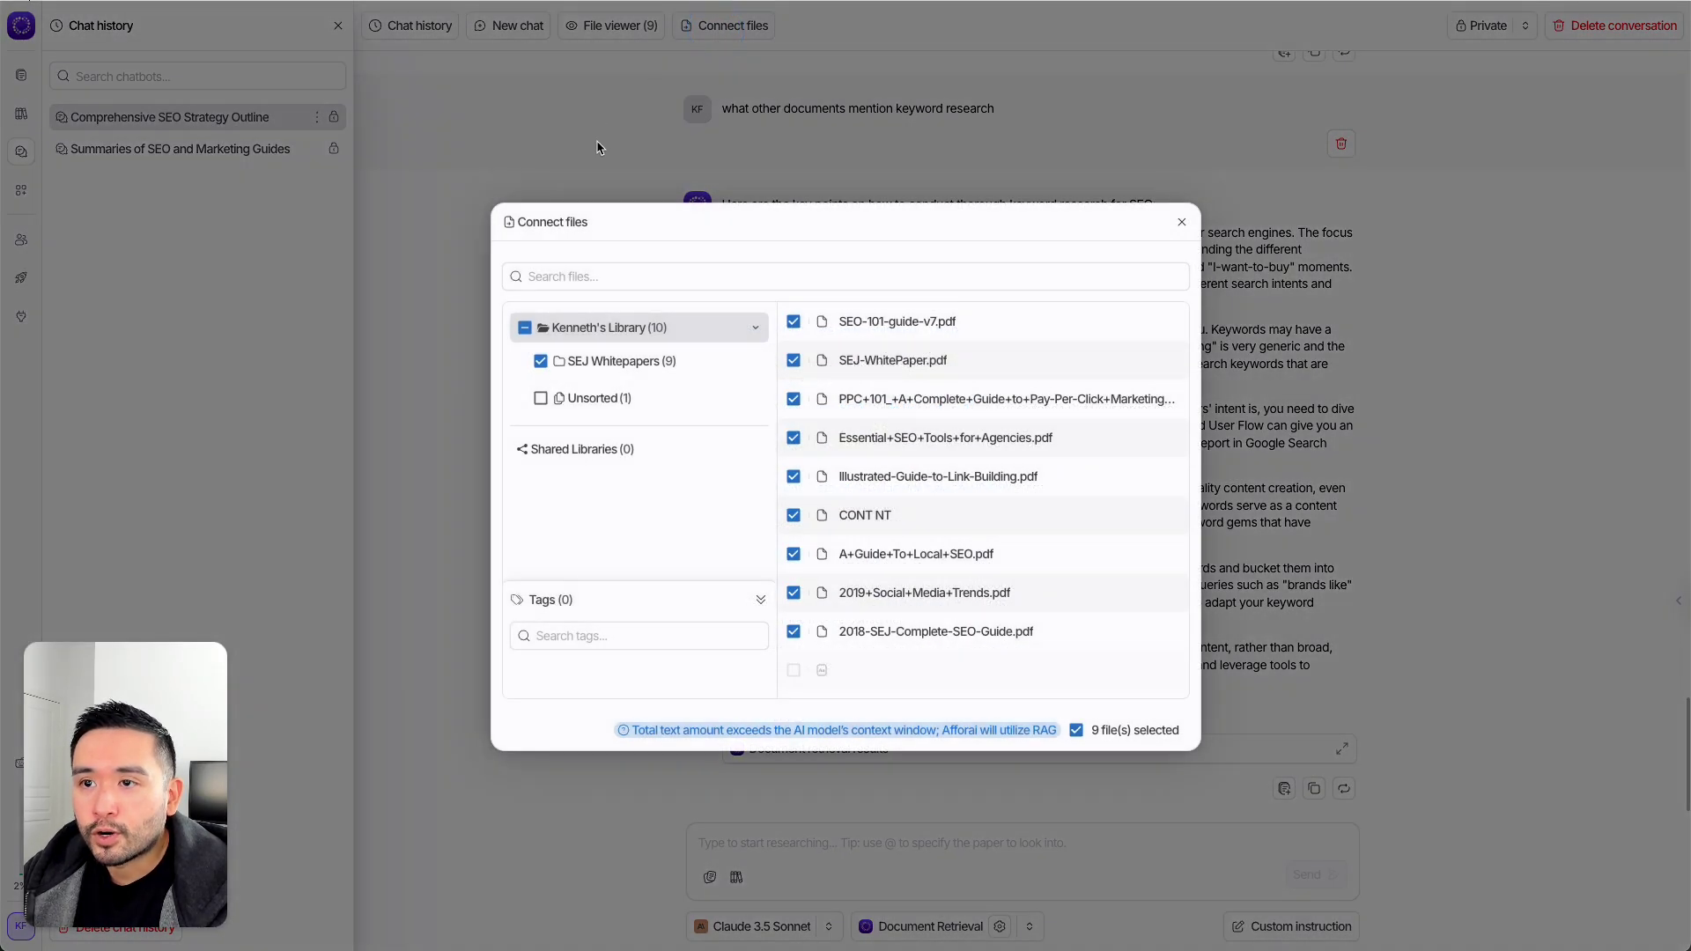
left_click(1182, 222)
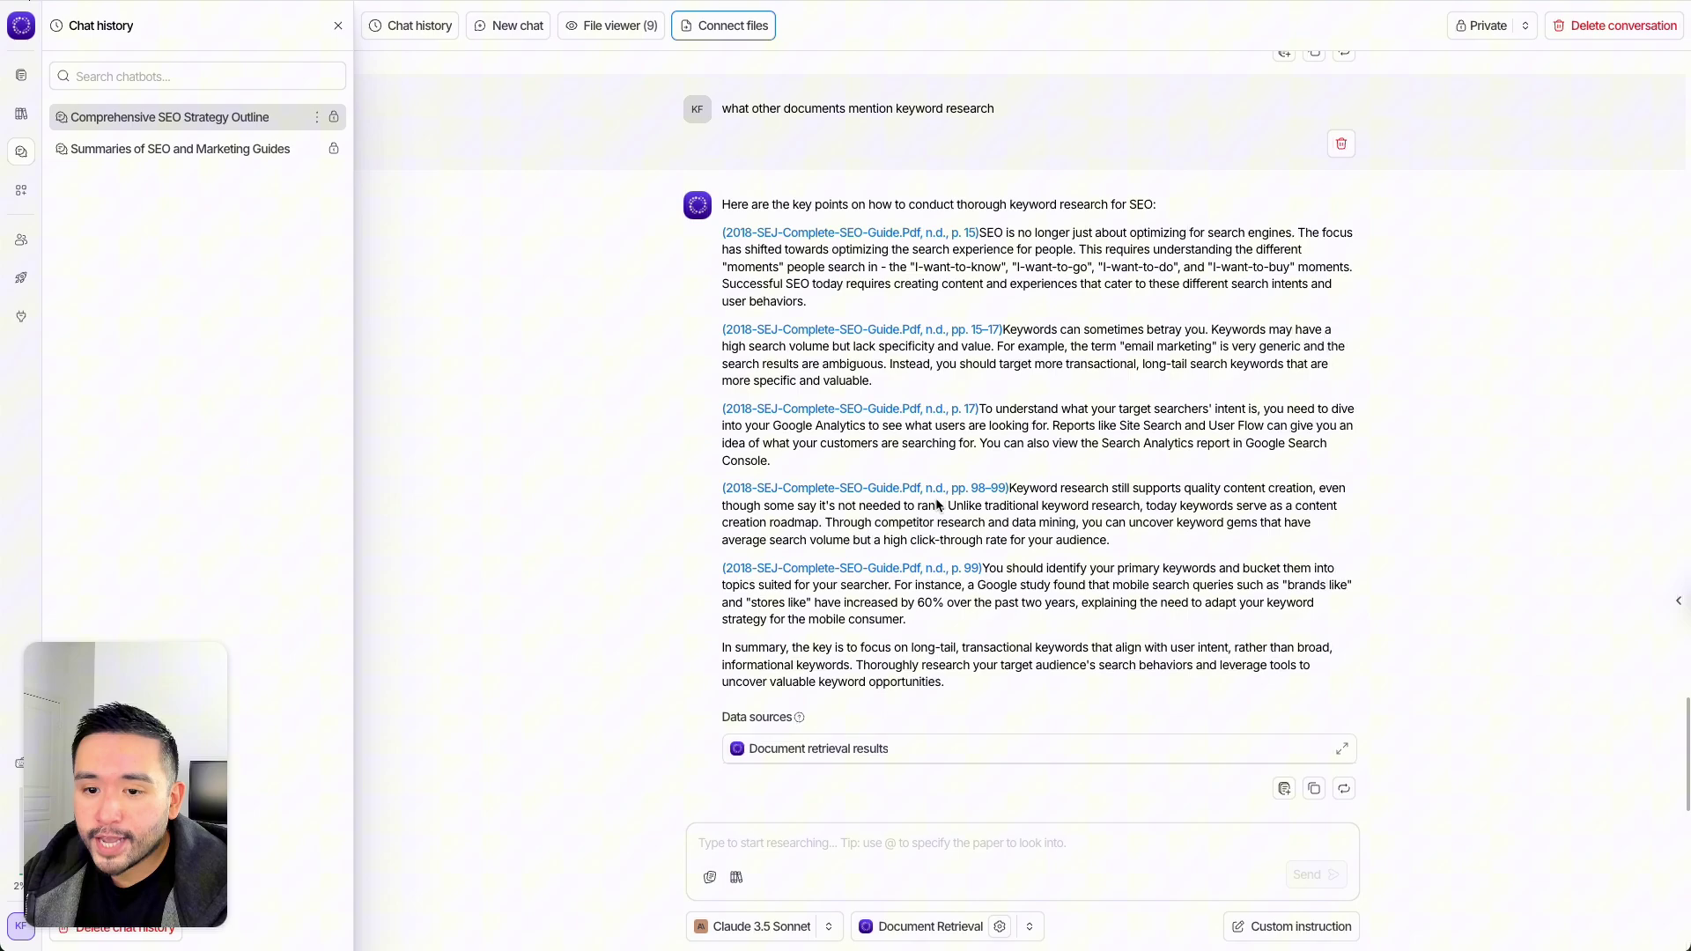
left_click(21, 75)
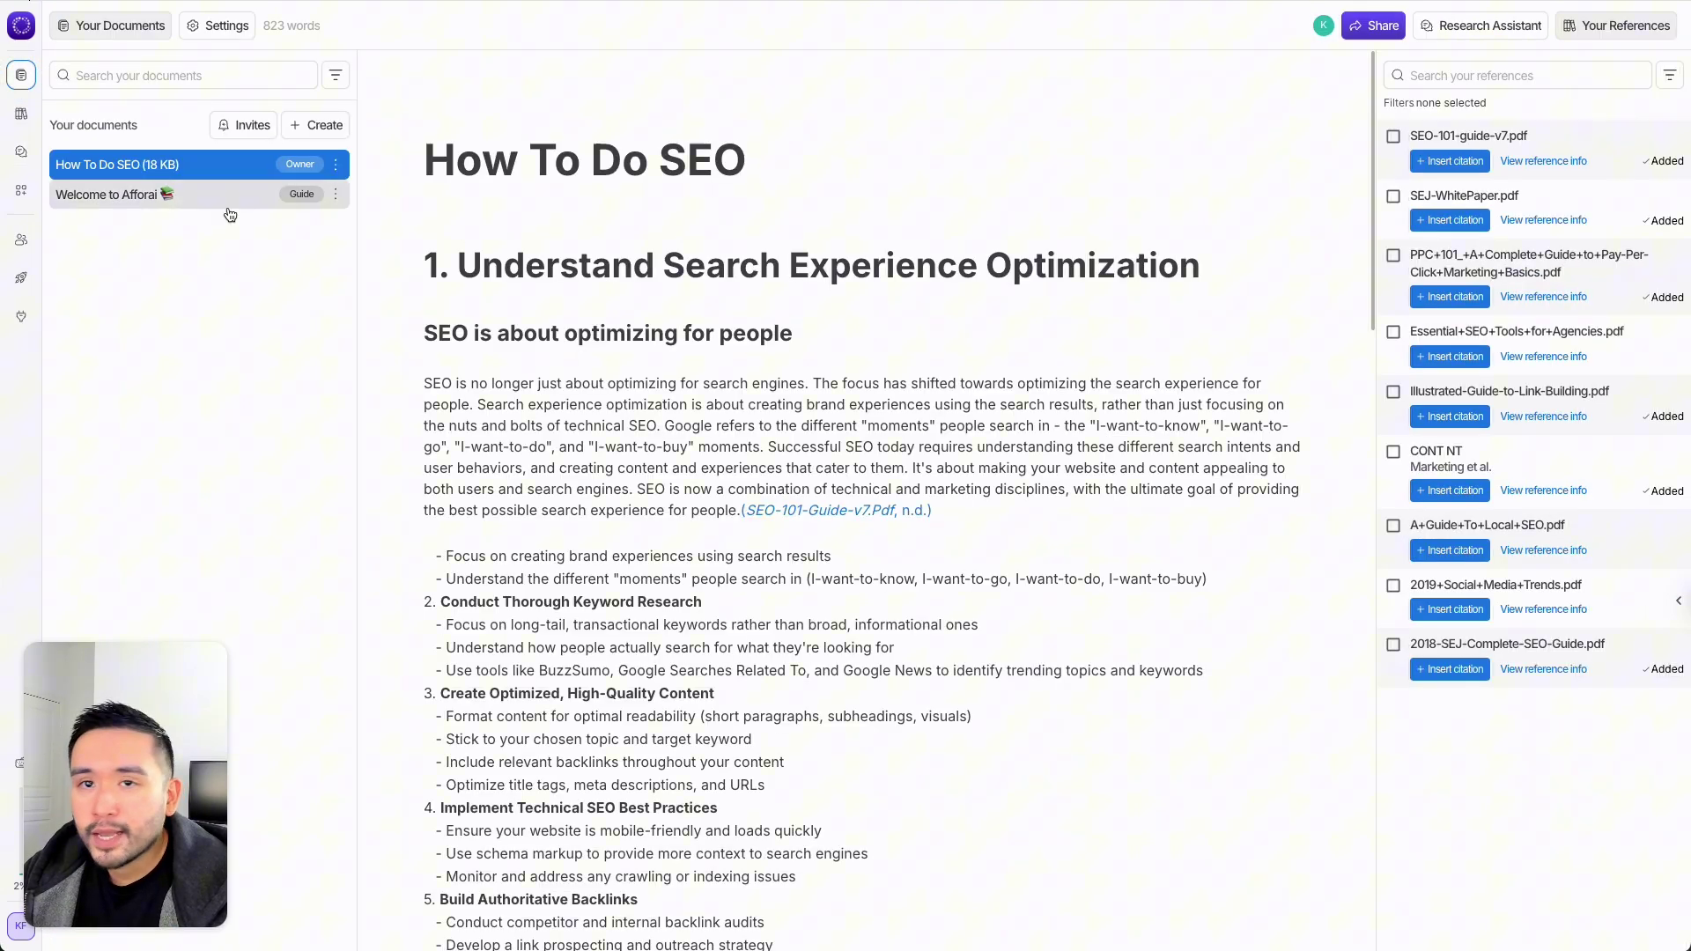
Review the AI models and research tools offered in the research assistant conversation, and go back to the document
left_click(21, 151)
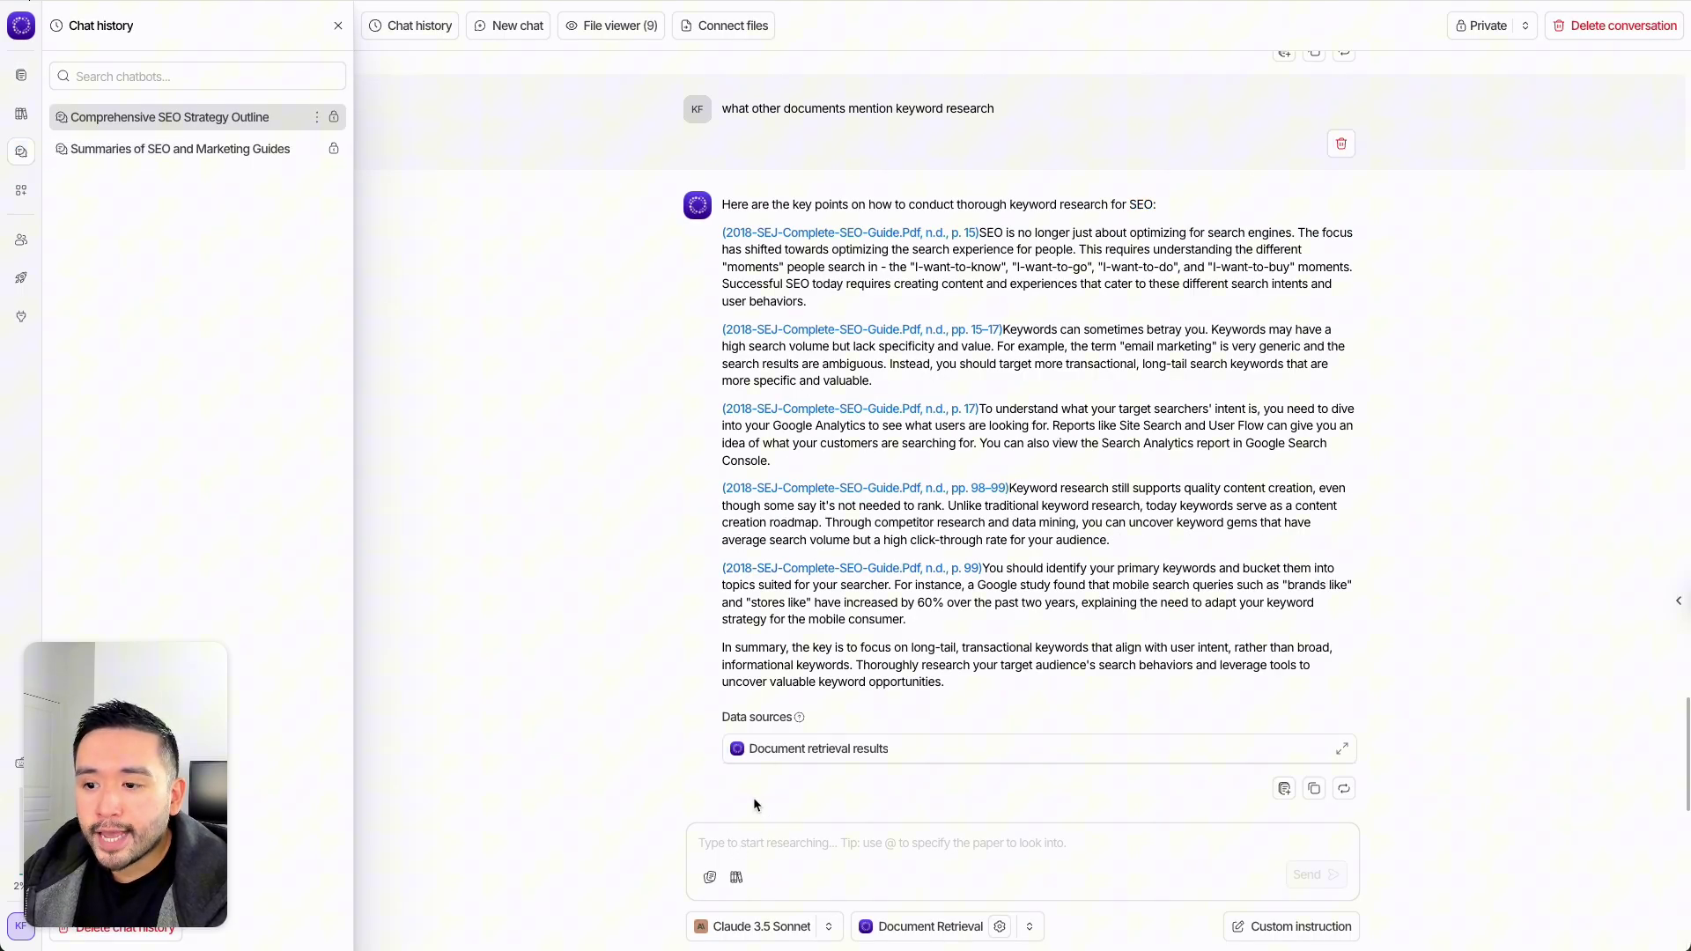
left_click(741, 848)
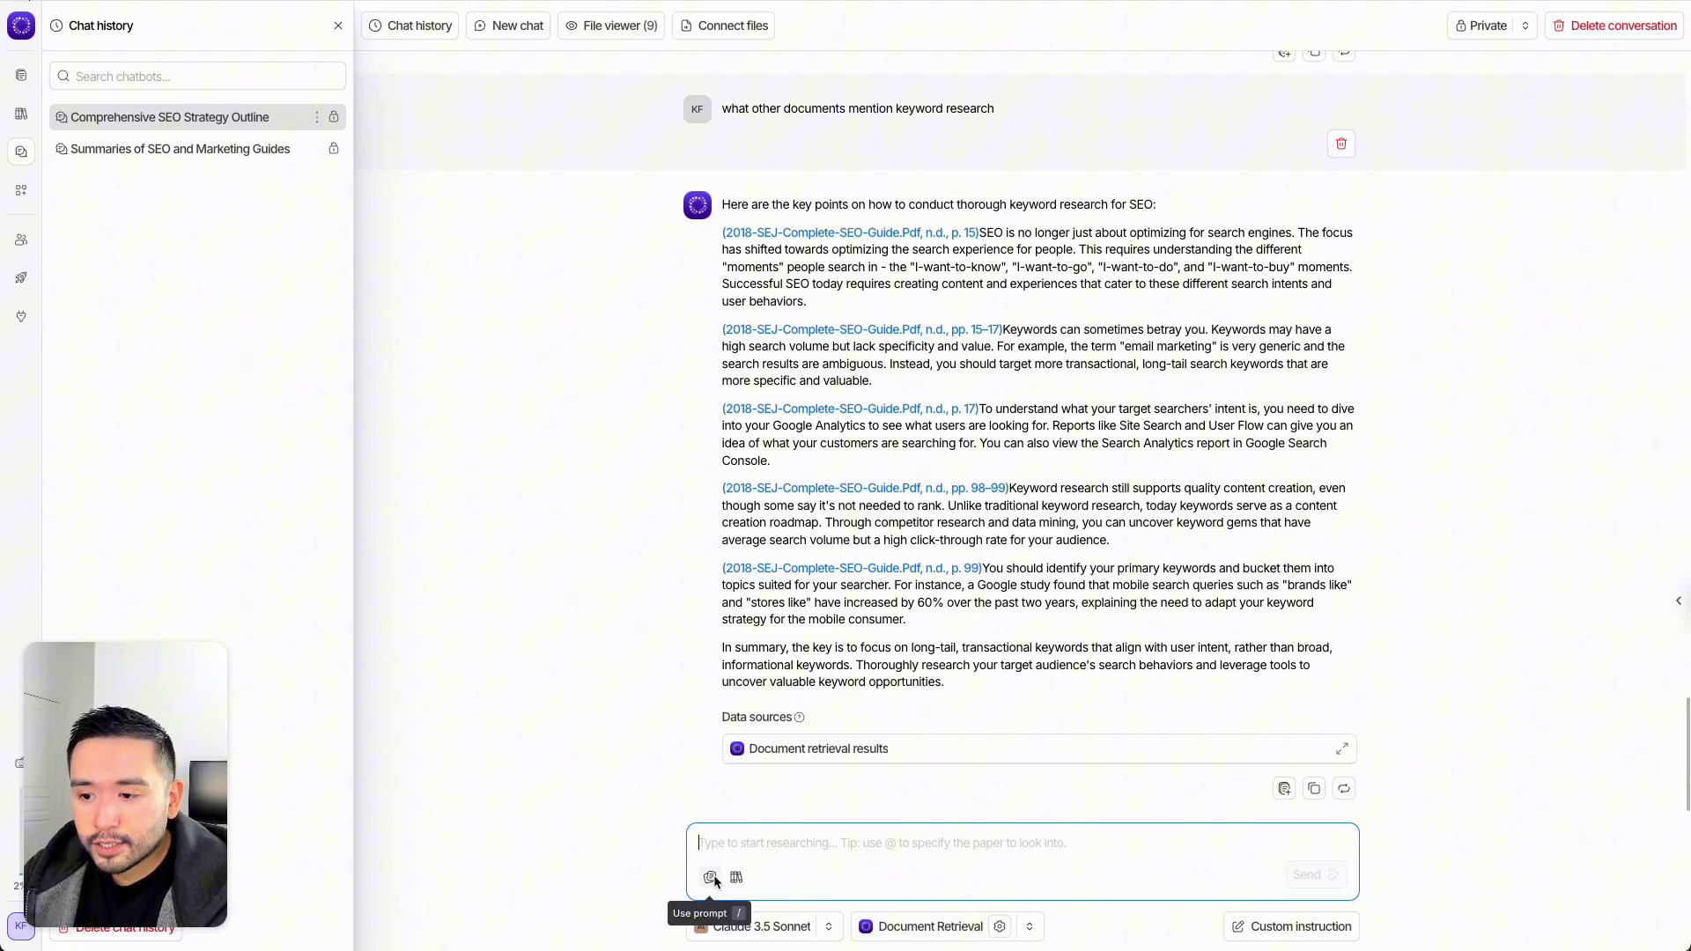
left_click(759, 926)
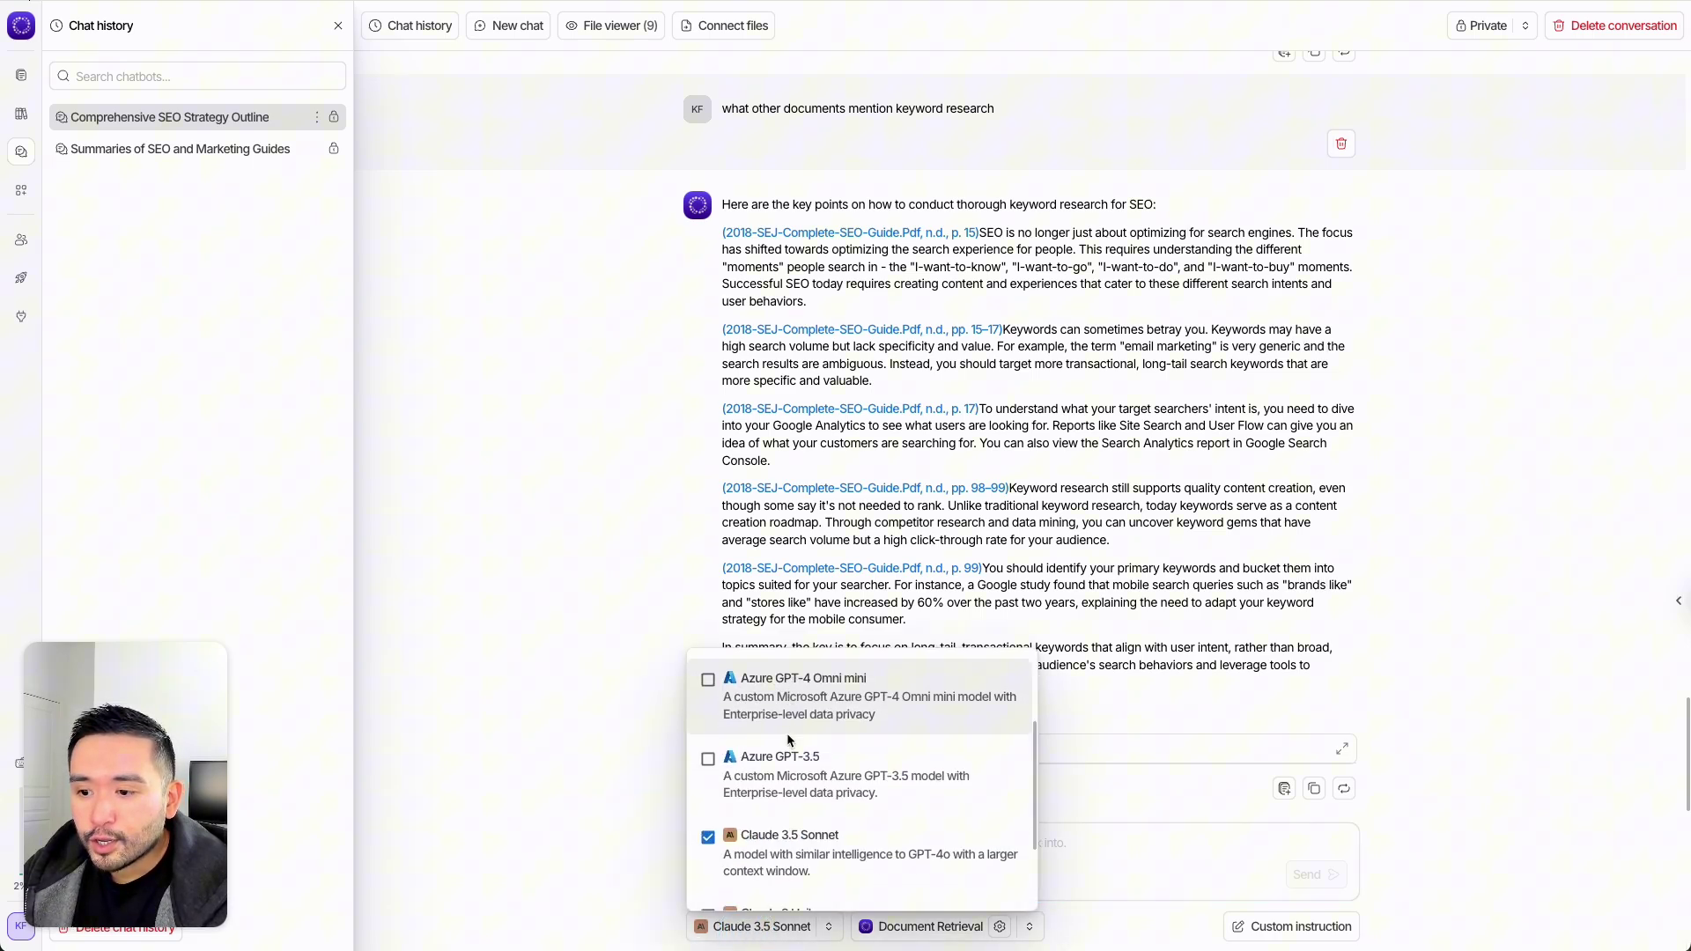
scroll(788, 739, "down", 3)
left_click(859, 621)
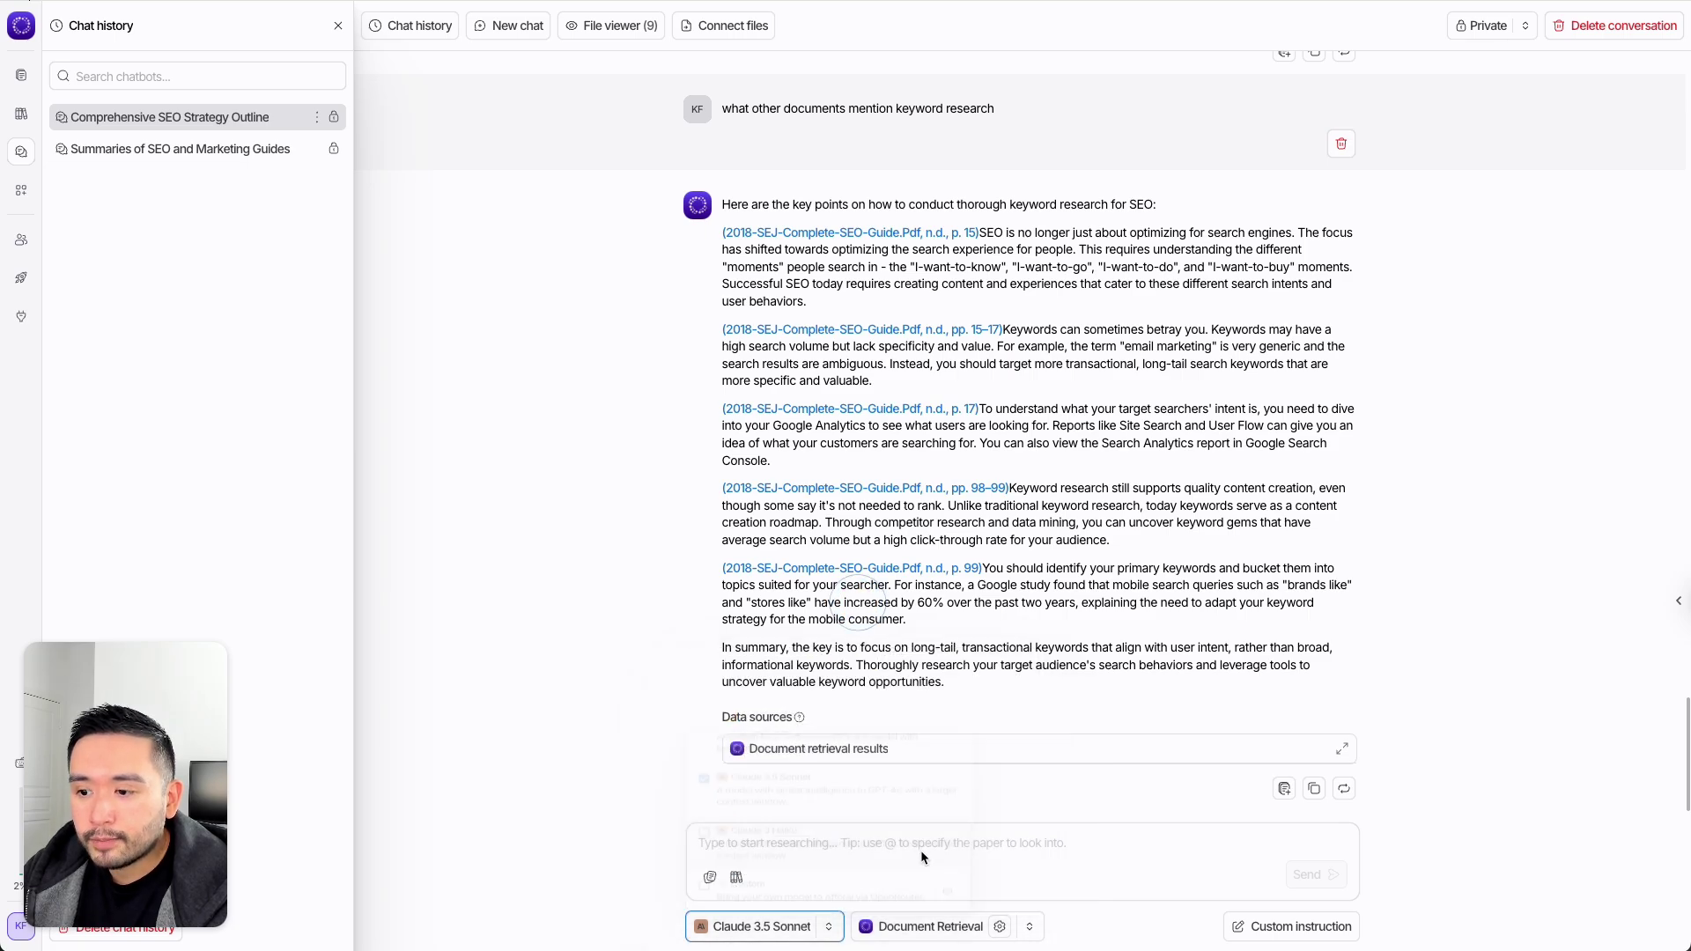
left_click(916, 935)
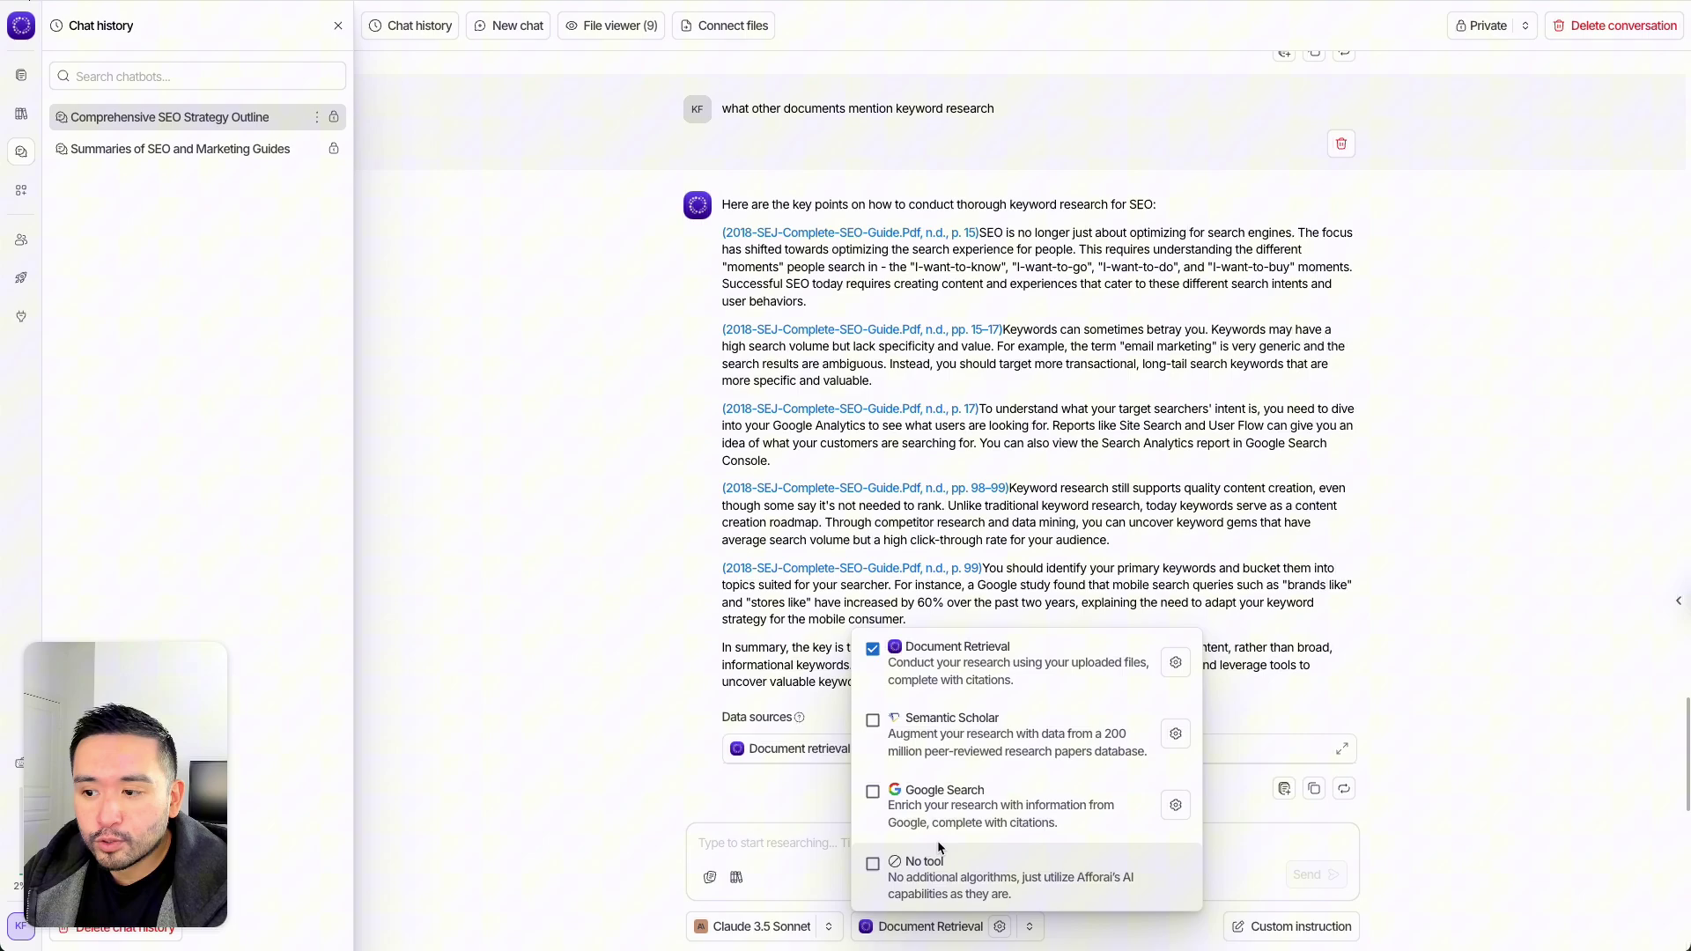
left_click(793, 810)
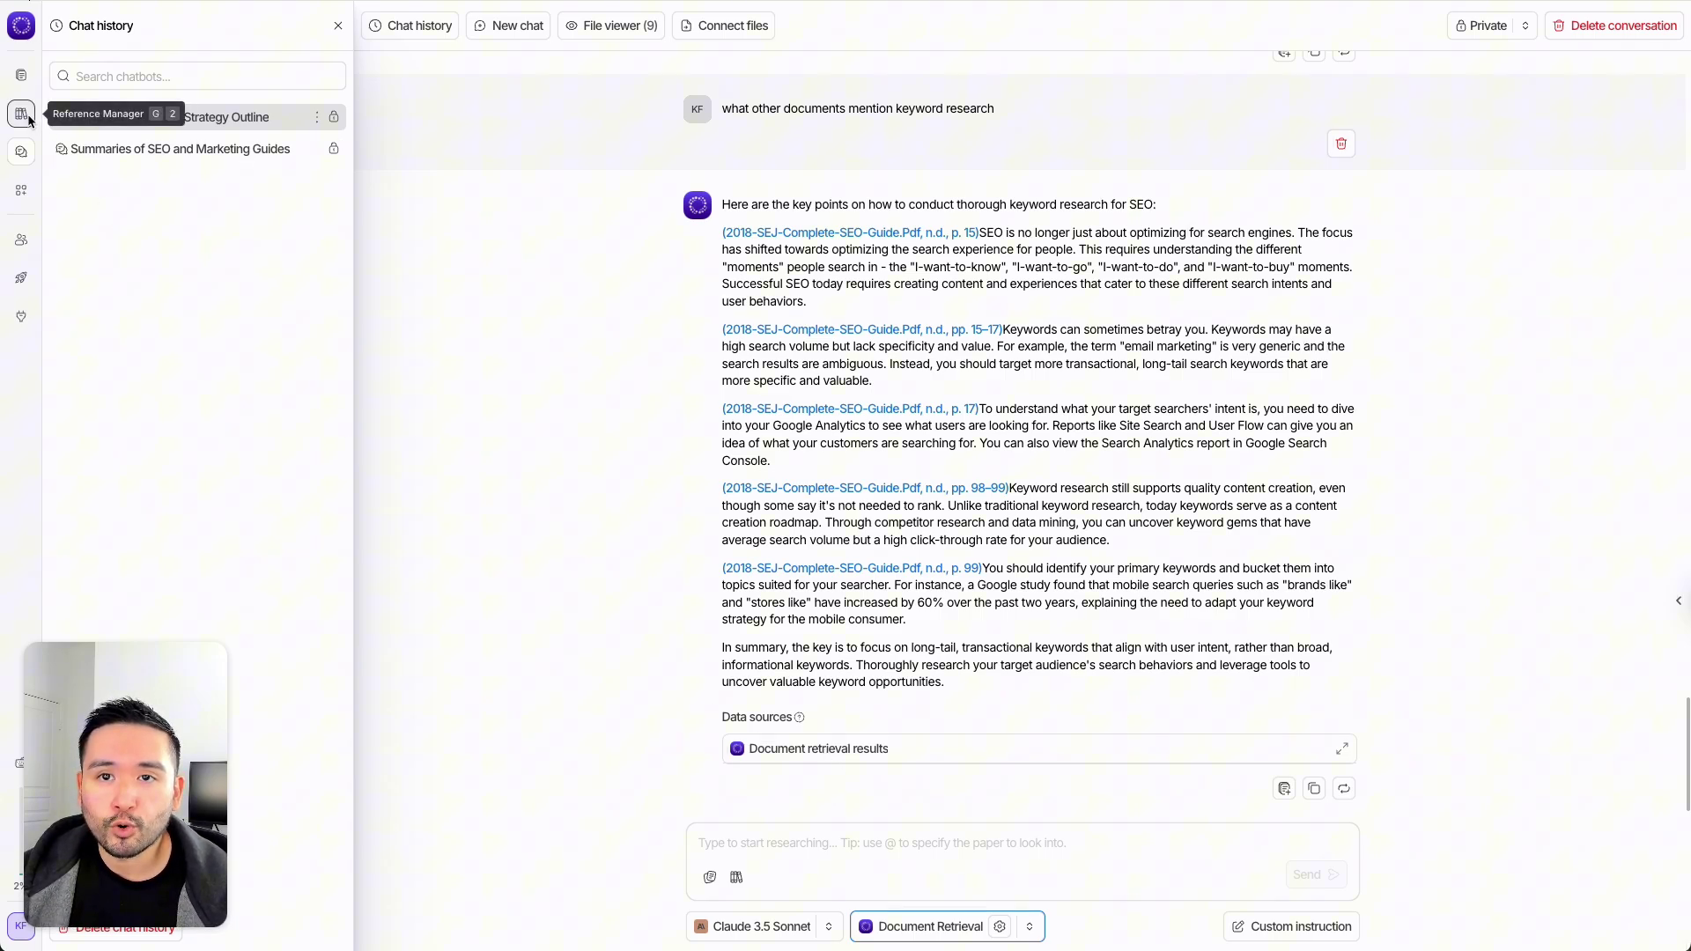
left_click(21, 76)
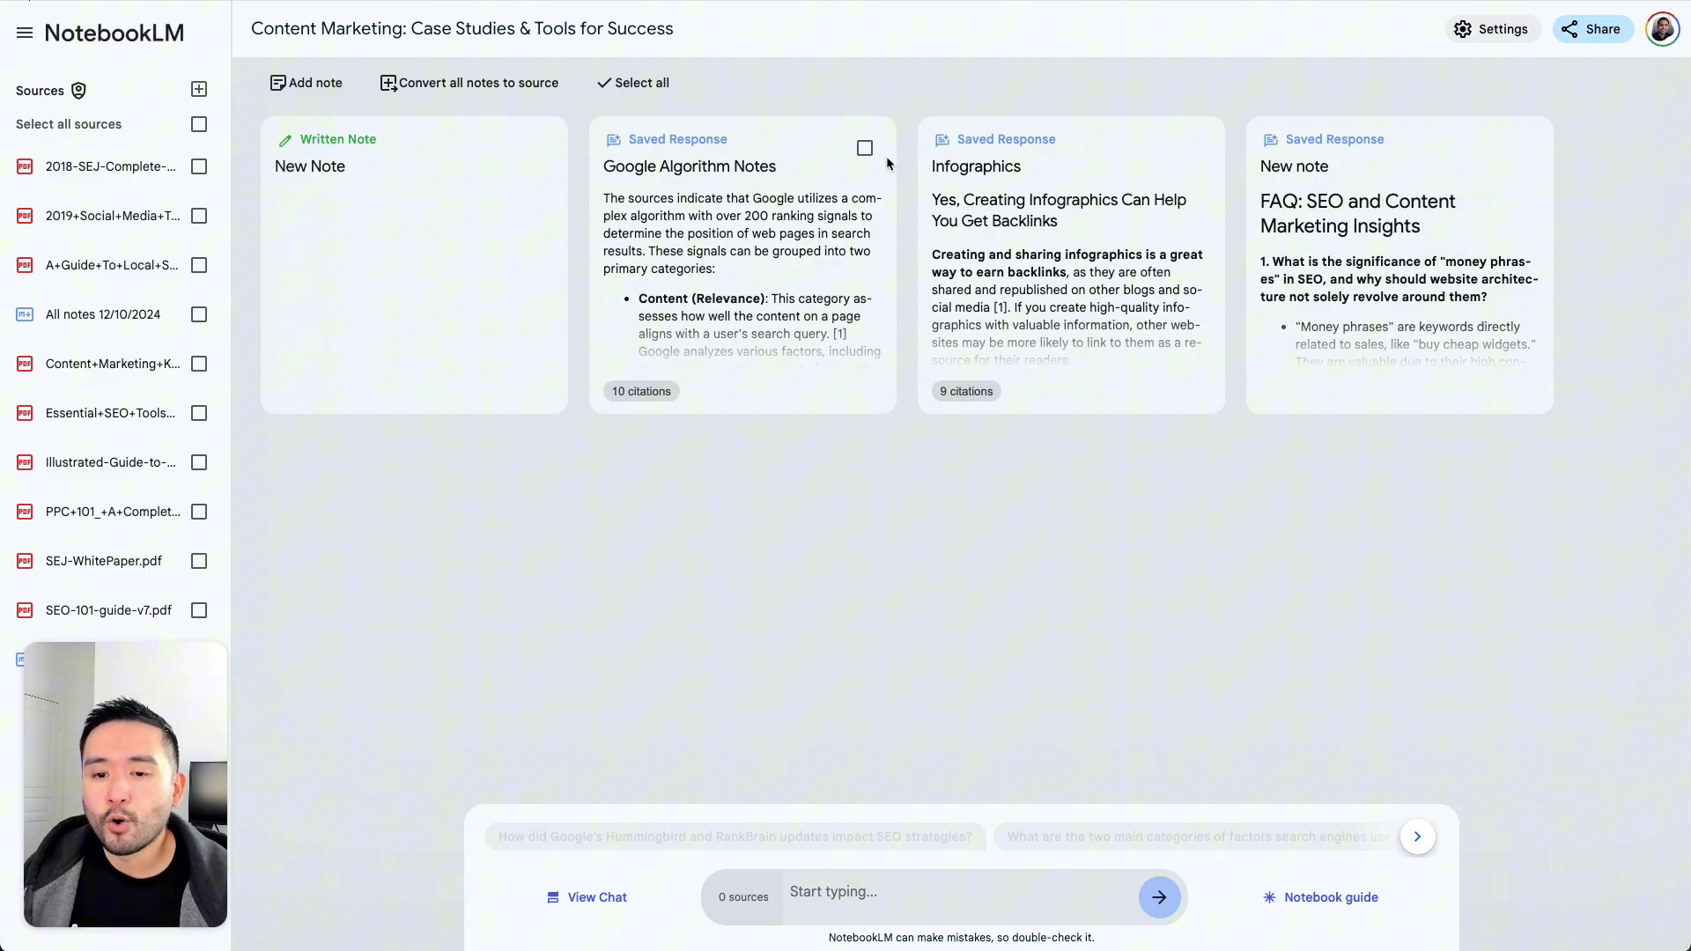
Switch to NotebookLM, select all sources of the Content Marketing notebook and place the cursor in the question box
left_click(199, 125)
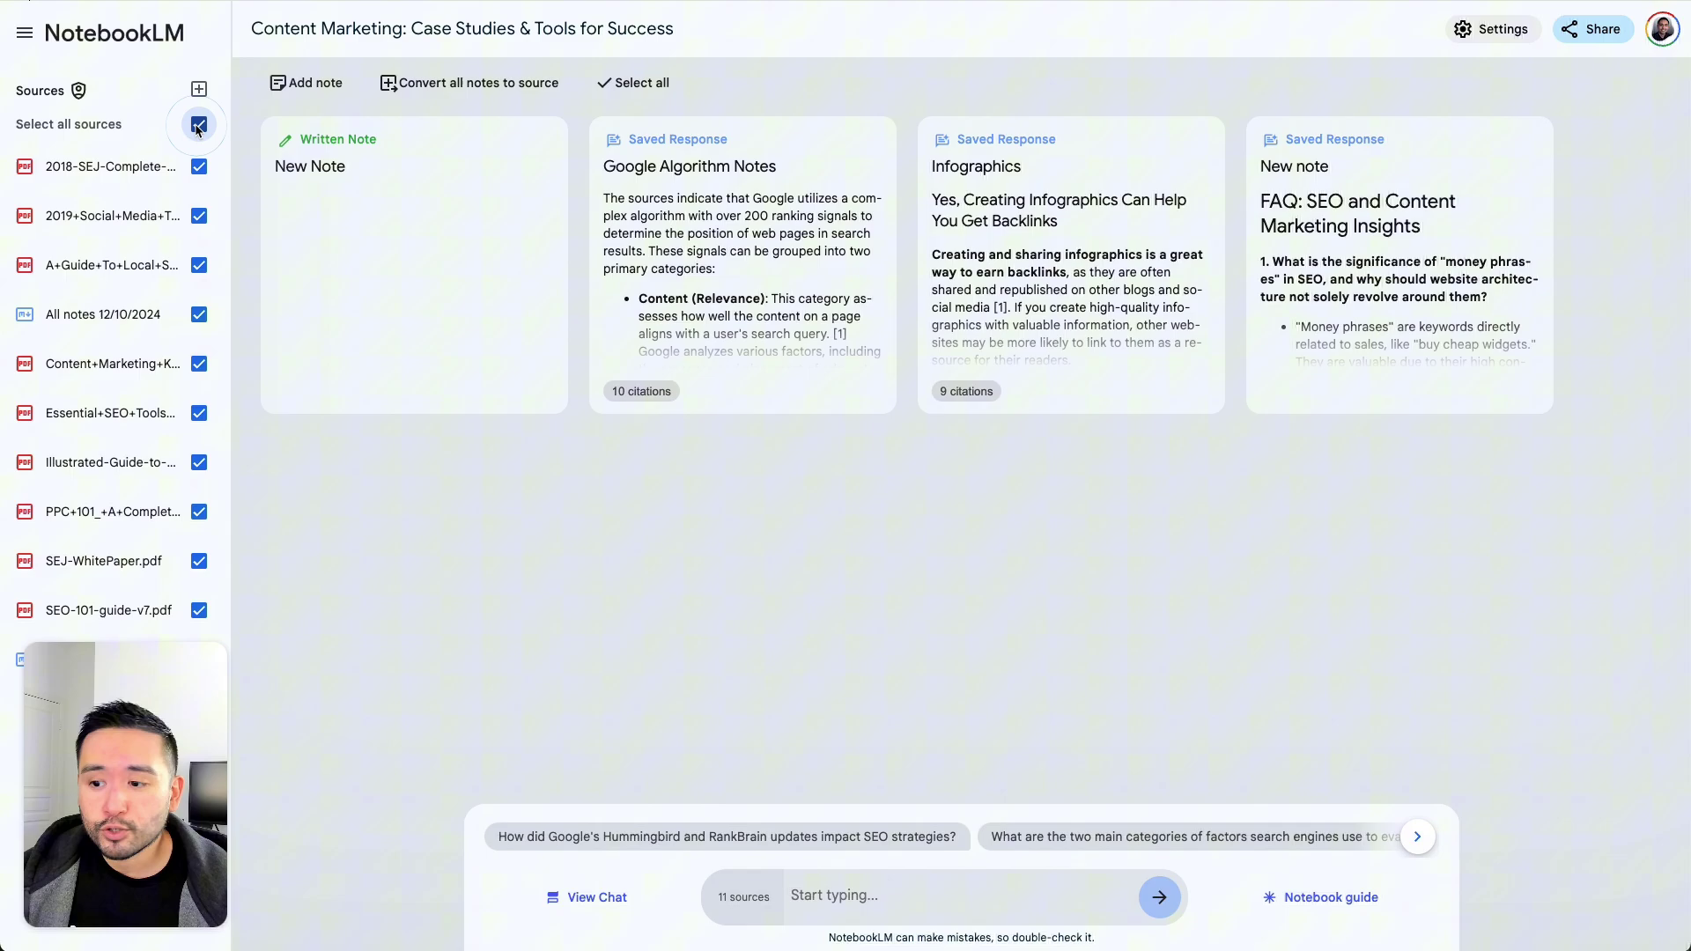
left_click(813, 897)
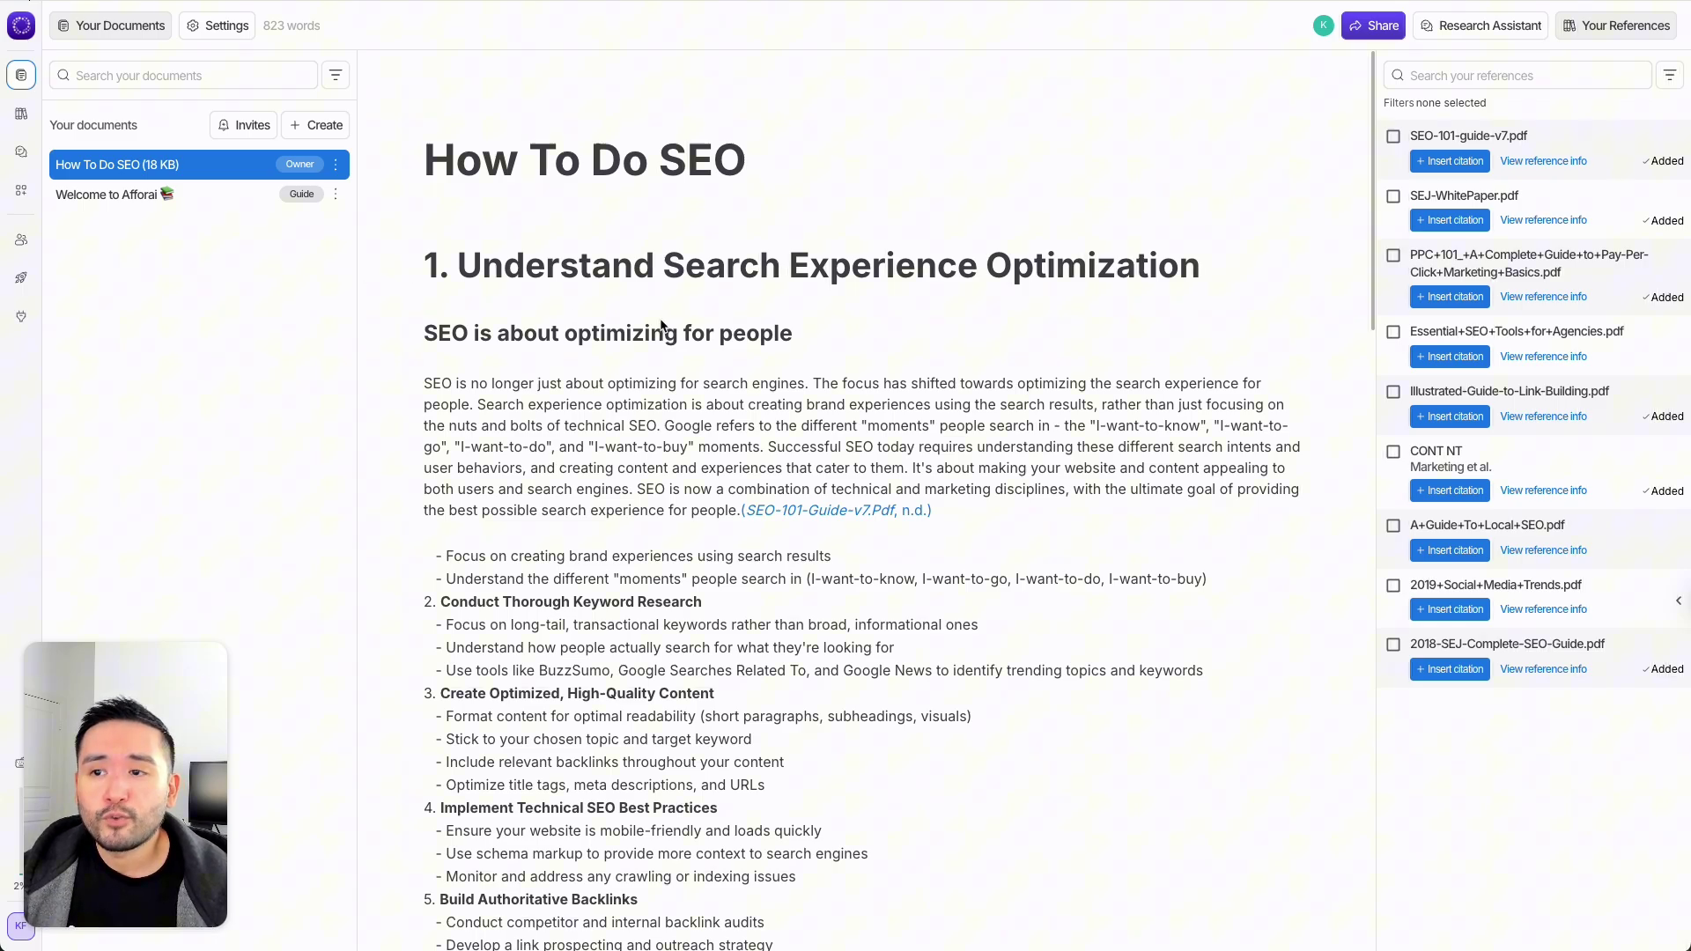
Switch back to Afforai and highlight the SEO-101-Guide-v7.Pdf citation in the How To Do SEO document to examine it
scroll(801, 428, "down", 1)
left_click_drag(938, 441, 718, 454)
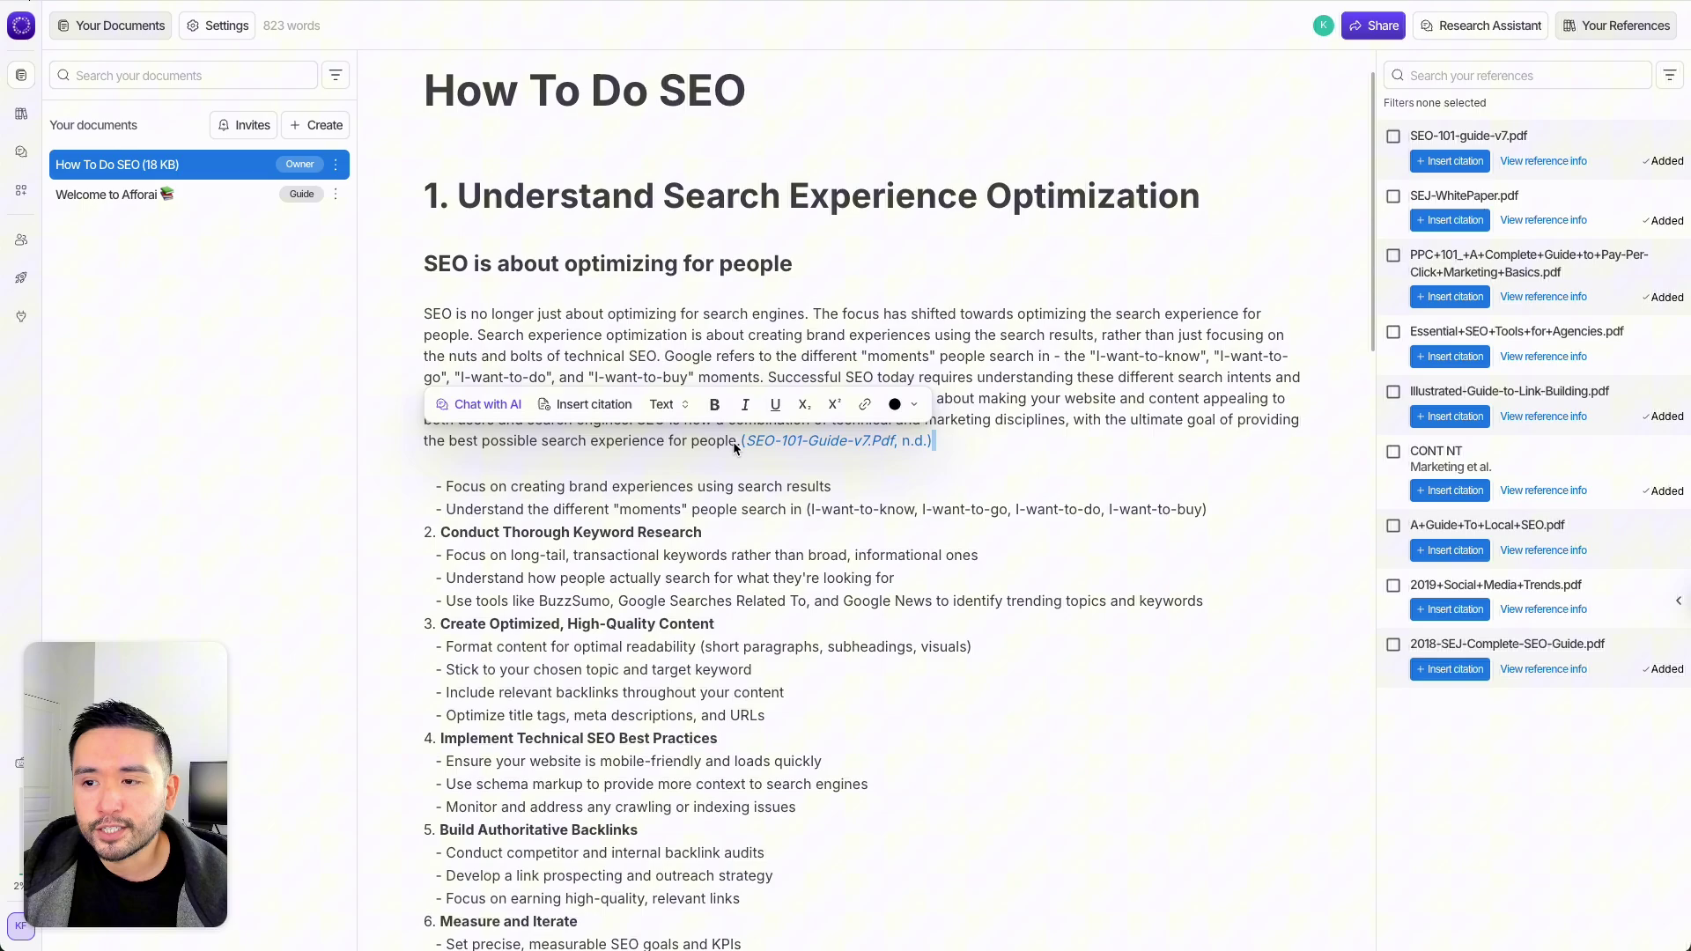
left_click(731, 446)
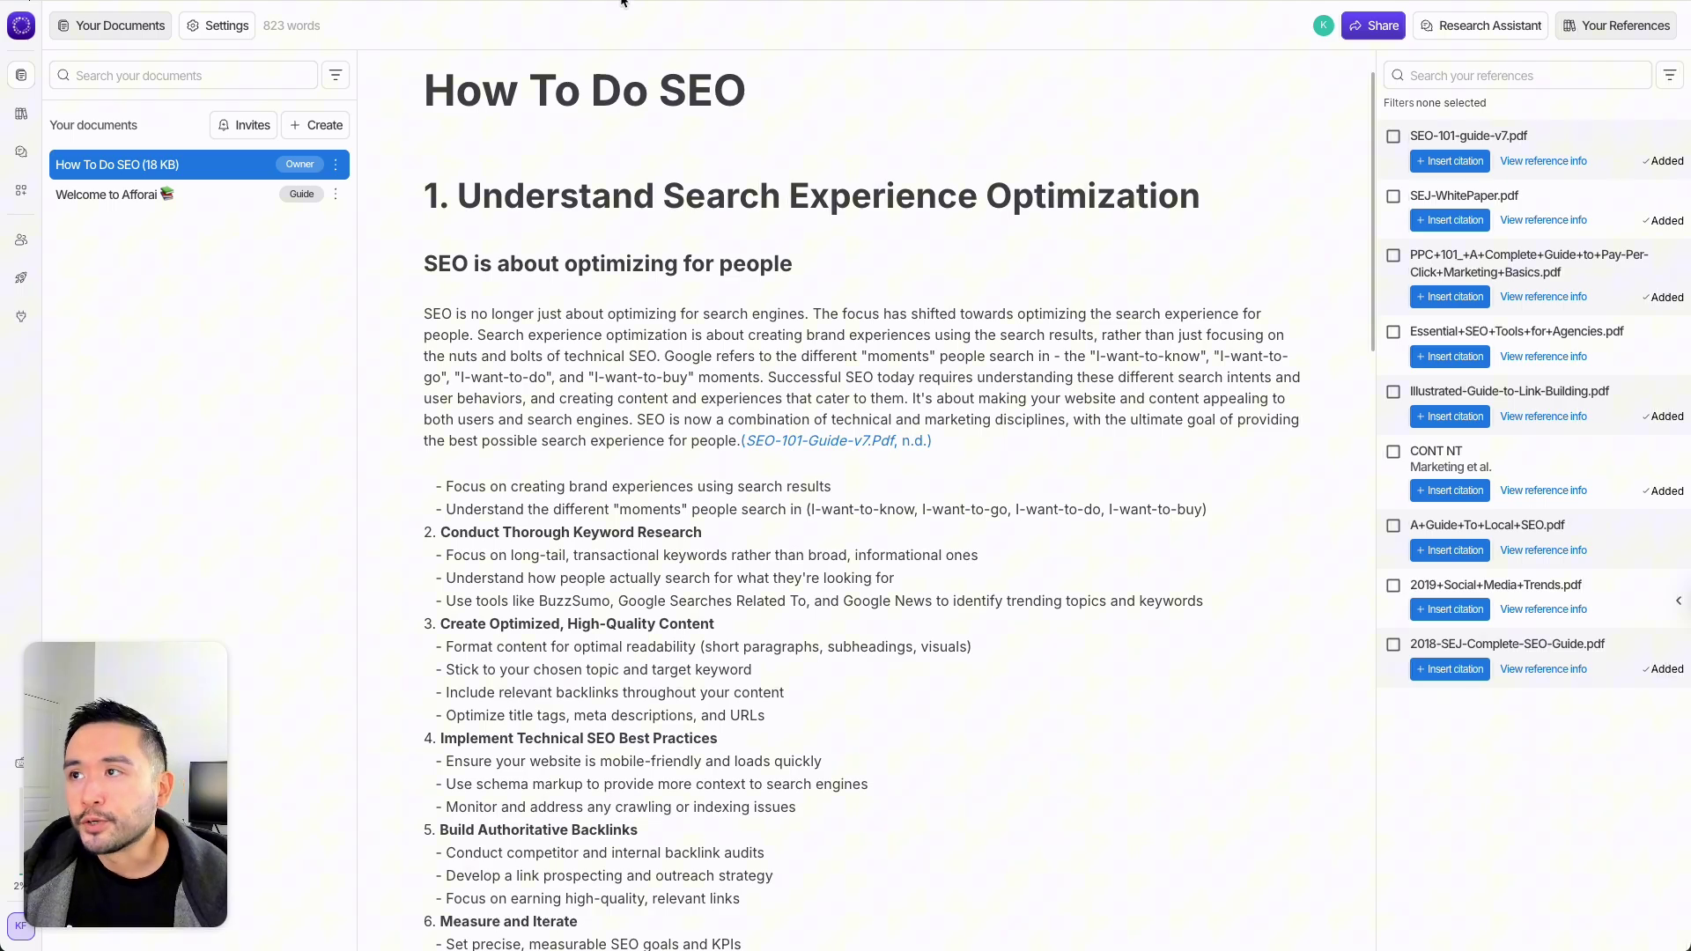
left_click(727, 440)
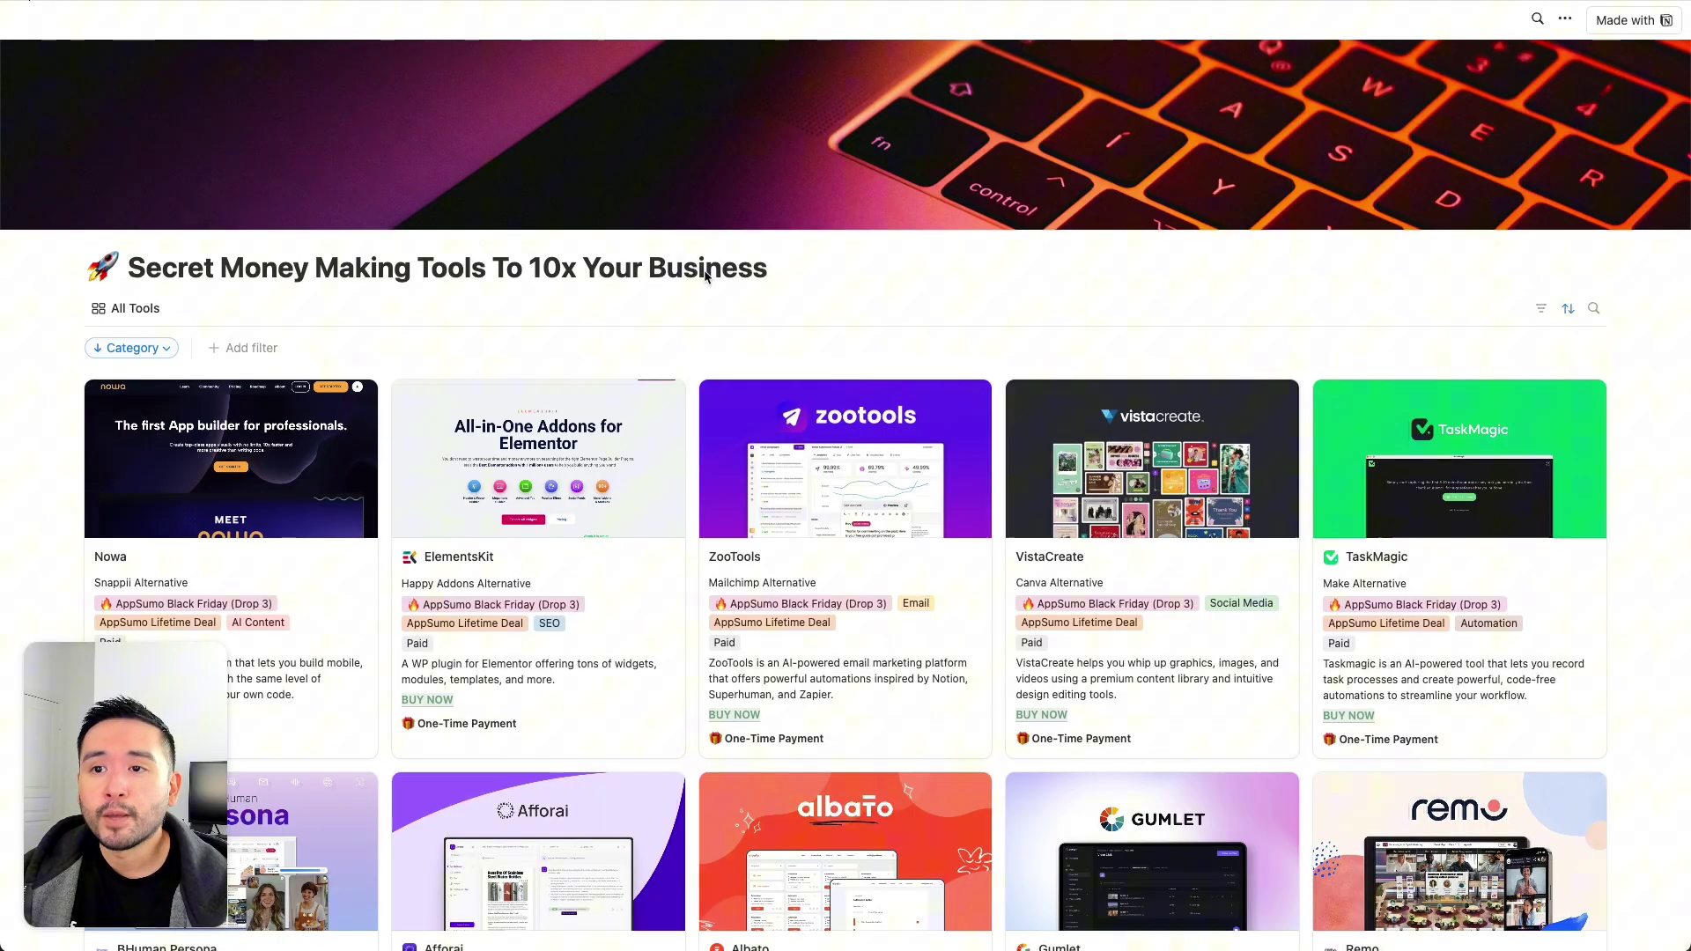
Switch to the Notion page "Secret Money Making Tools To 10x Your Business" and browse its tool cards
scroll(696, 296, "down", 1)
scroll(696, 296, "down", 10)
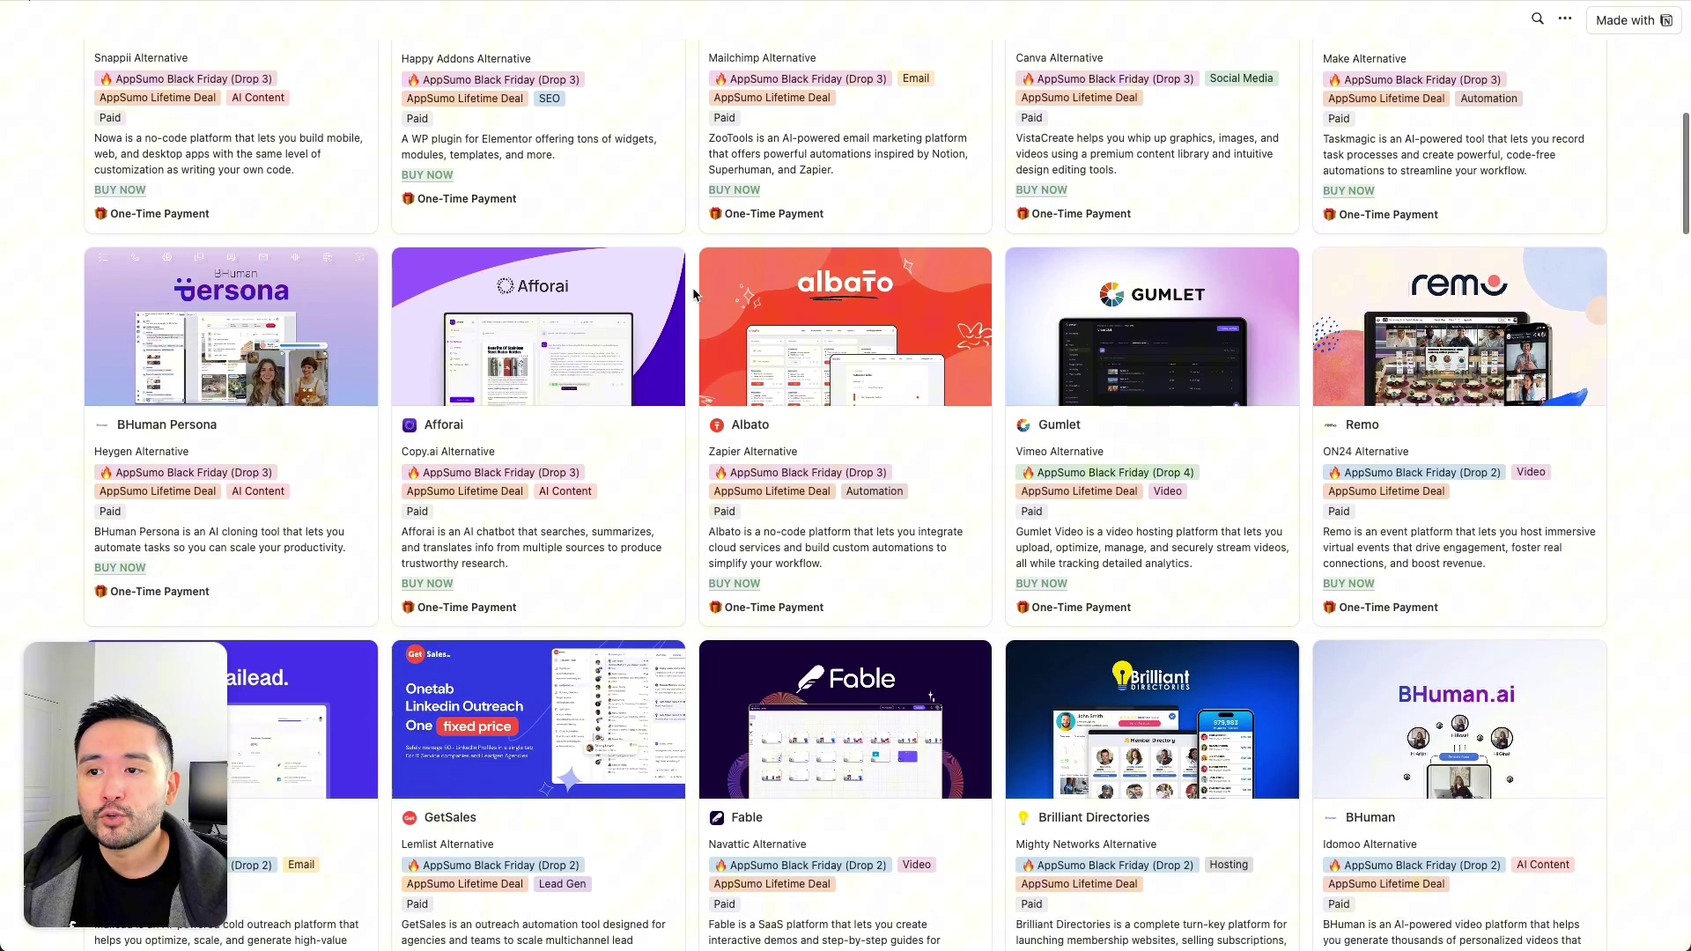
scroll(694, 294, "down", 5)
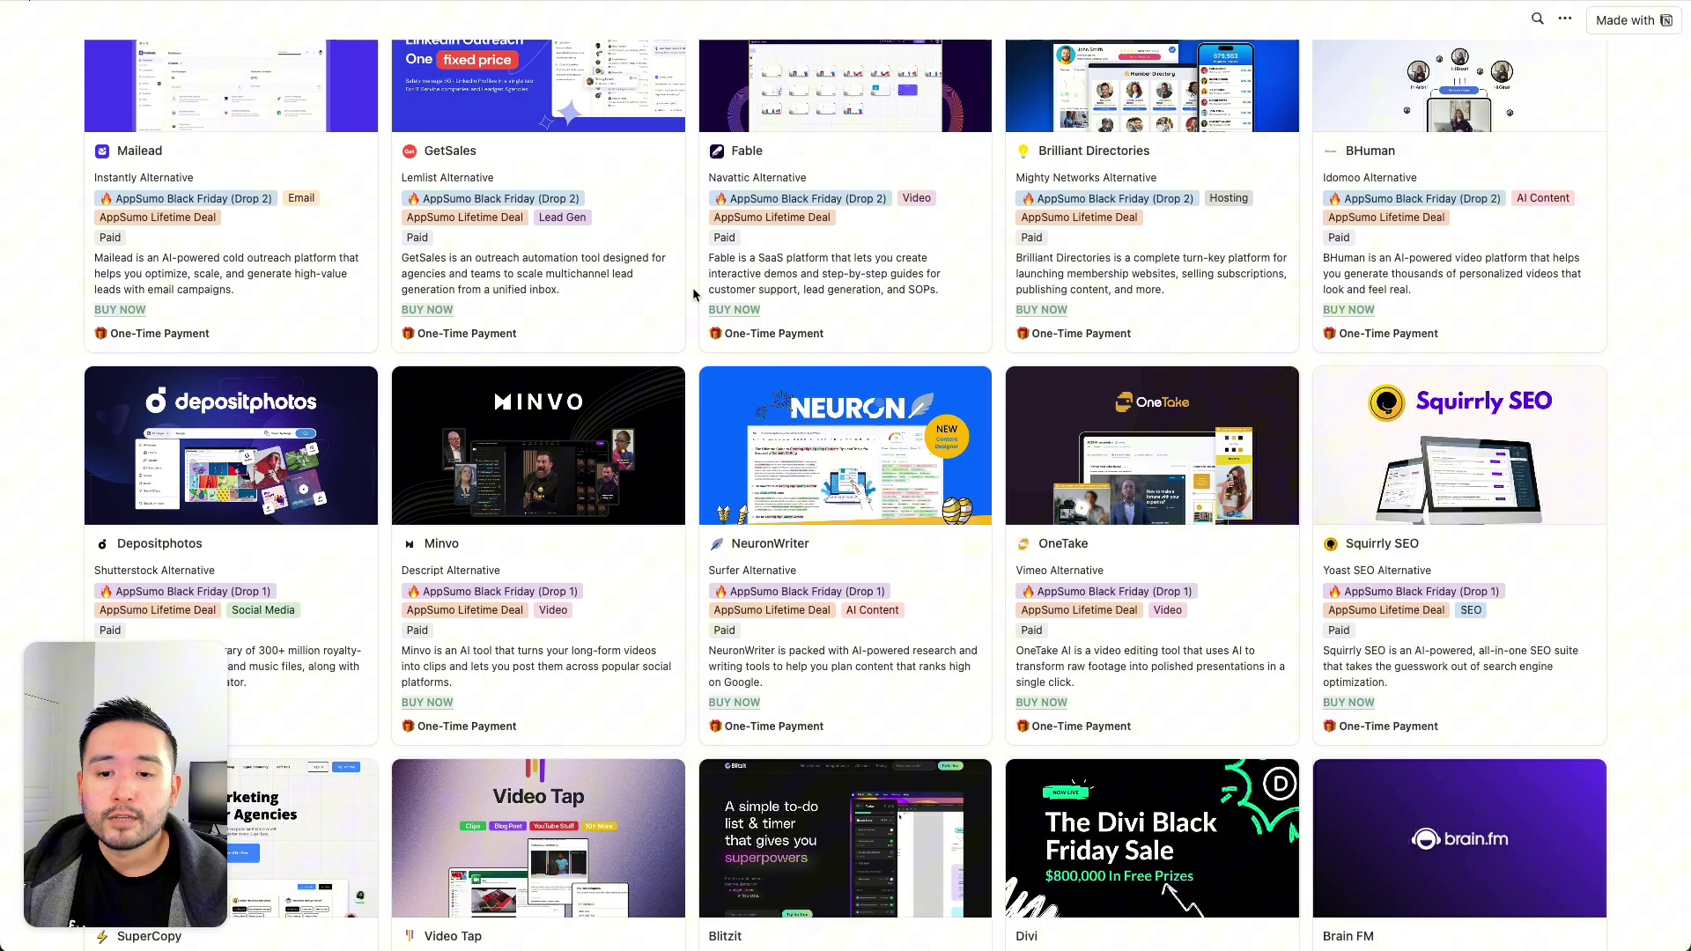
scroll(696, 296, "up", 15)
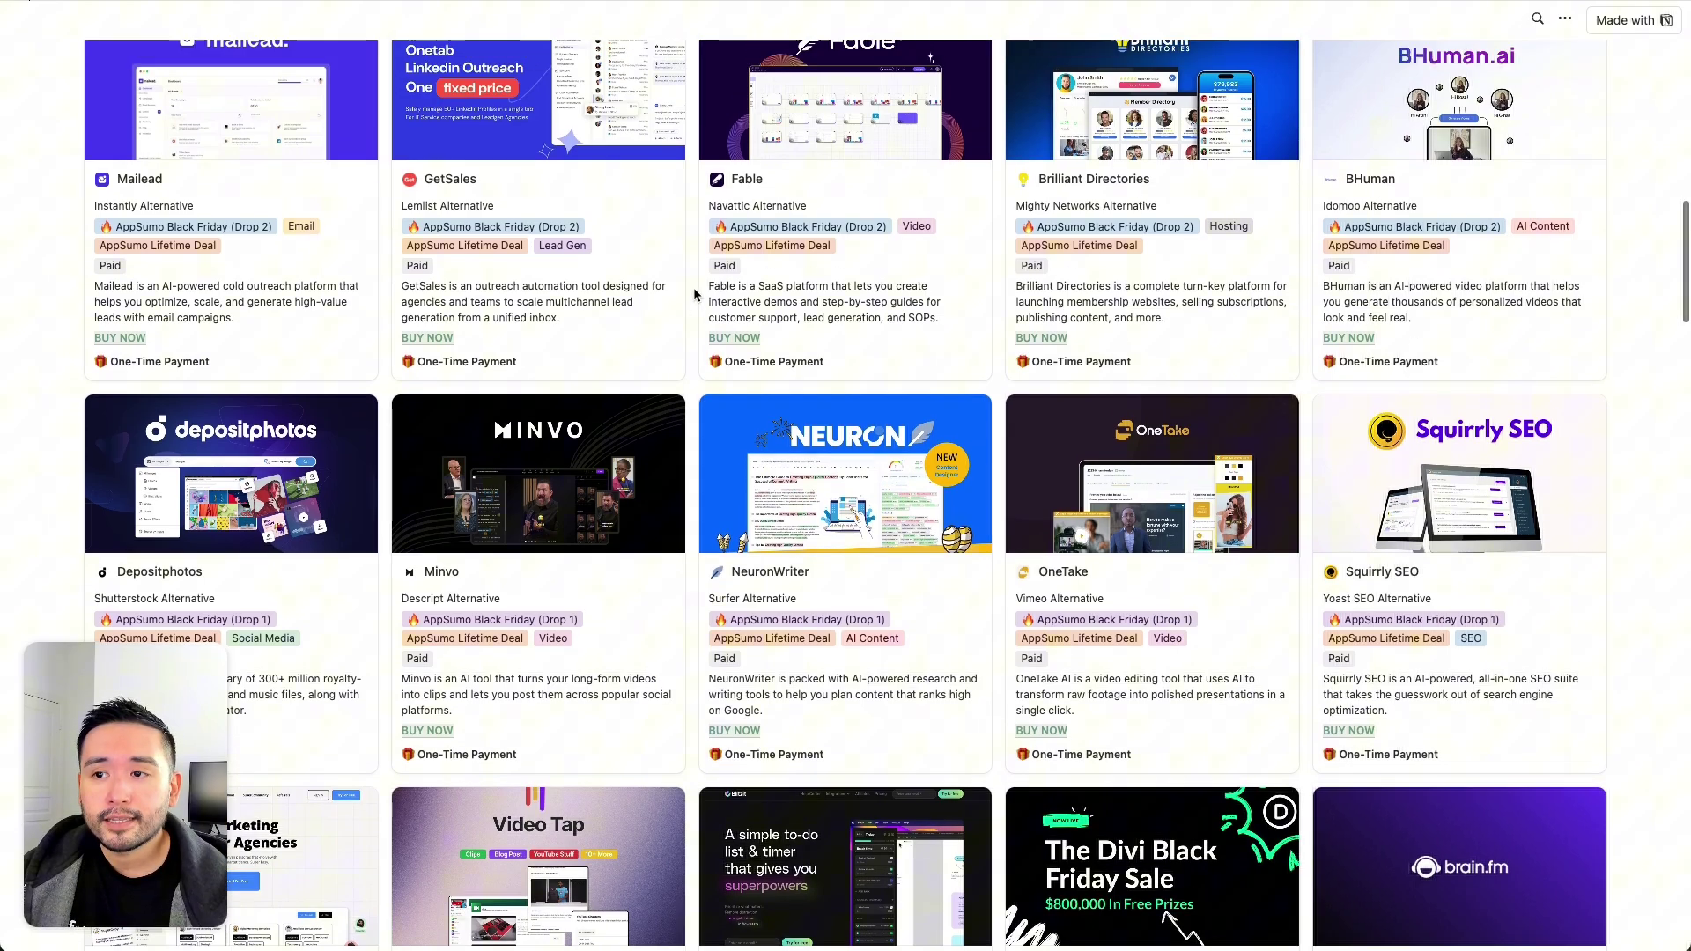